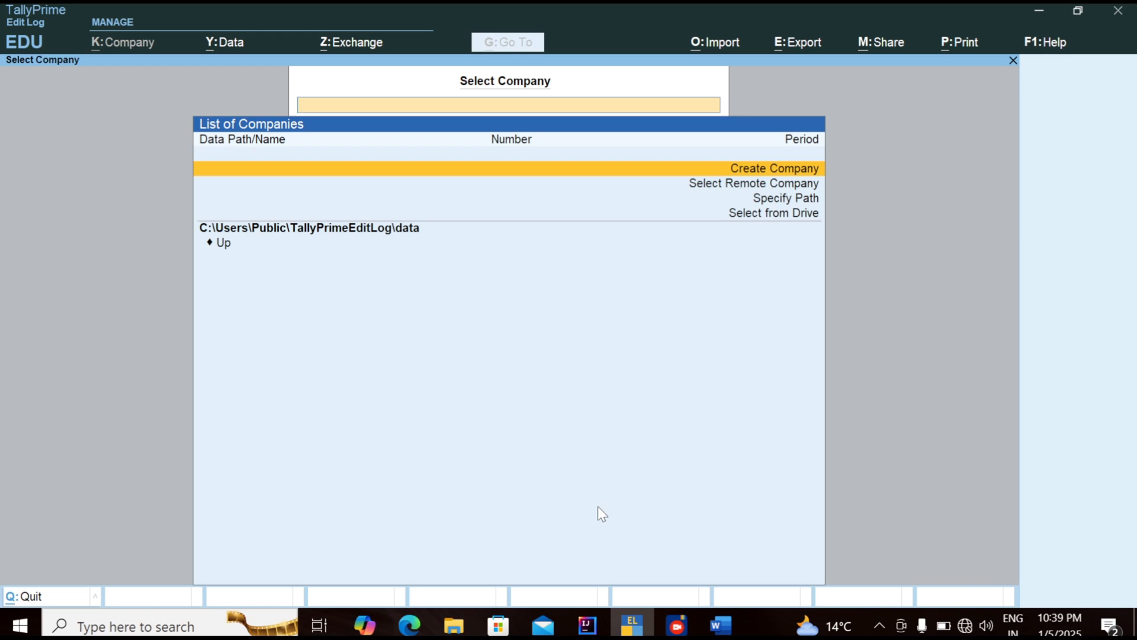
Start a new company named Abc Com, keep the same mailing name, and enter the company's address.
key("Return")
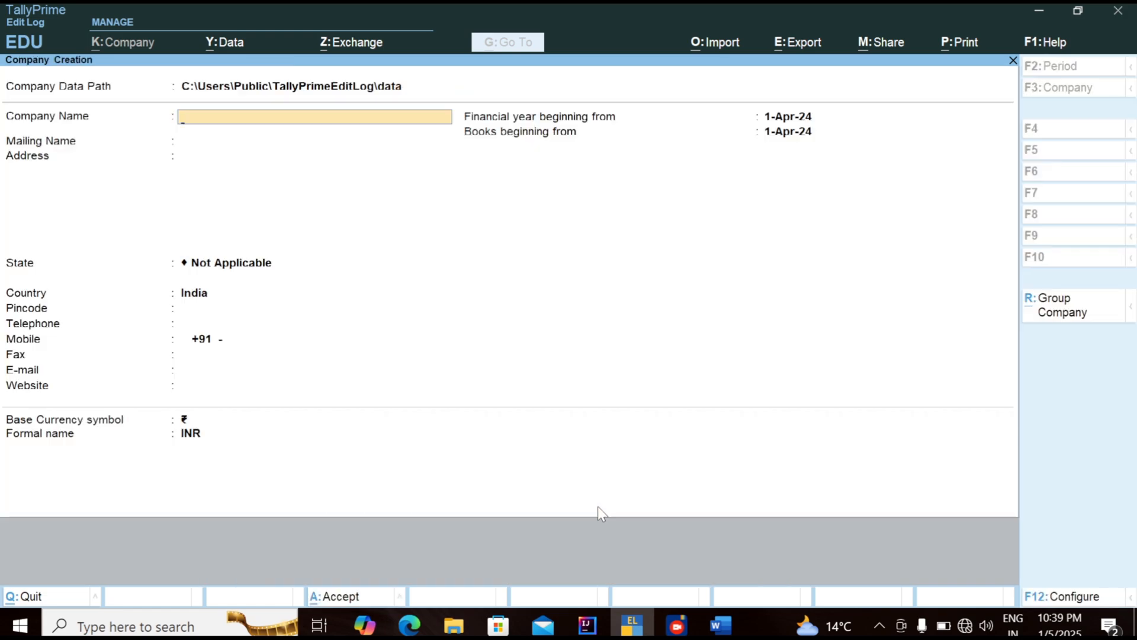
type("Abc Com")
key("Return")
key("Return")
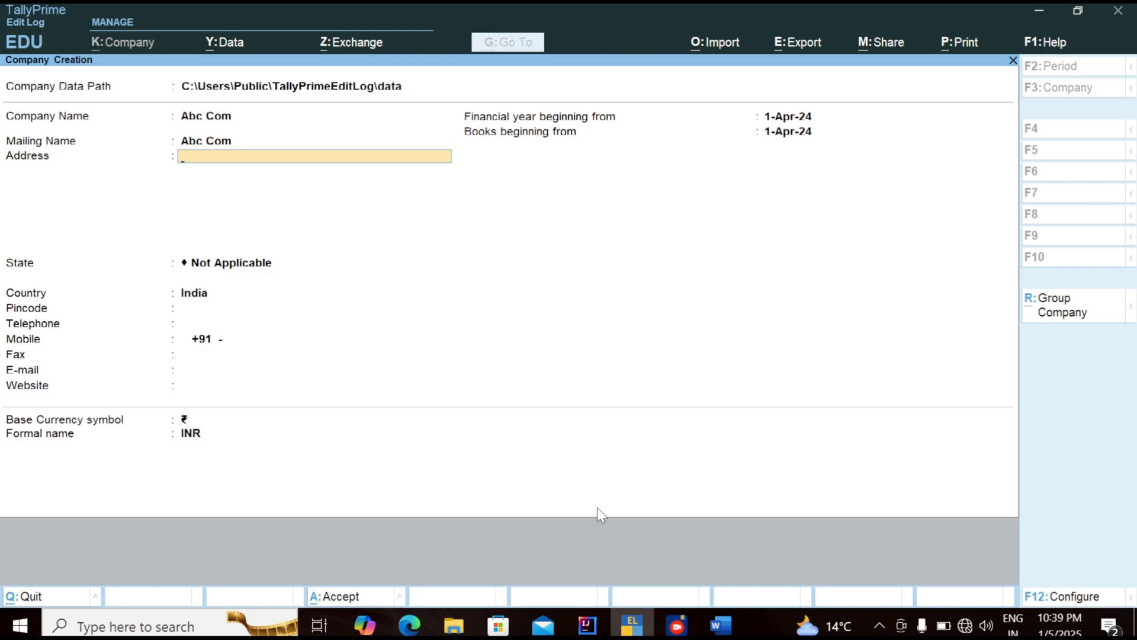
type("Afrad")
key("Return")
key("Return")
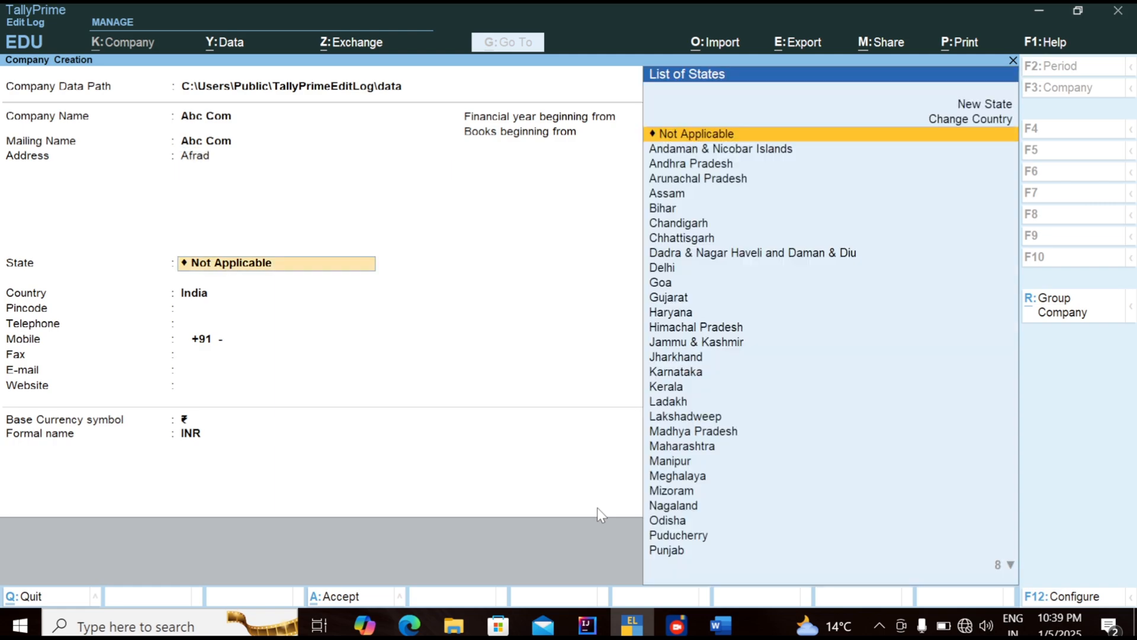
Set the company's state to Bihar, leave the country and contact details at their defaults, and save the company.
type("Bi")
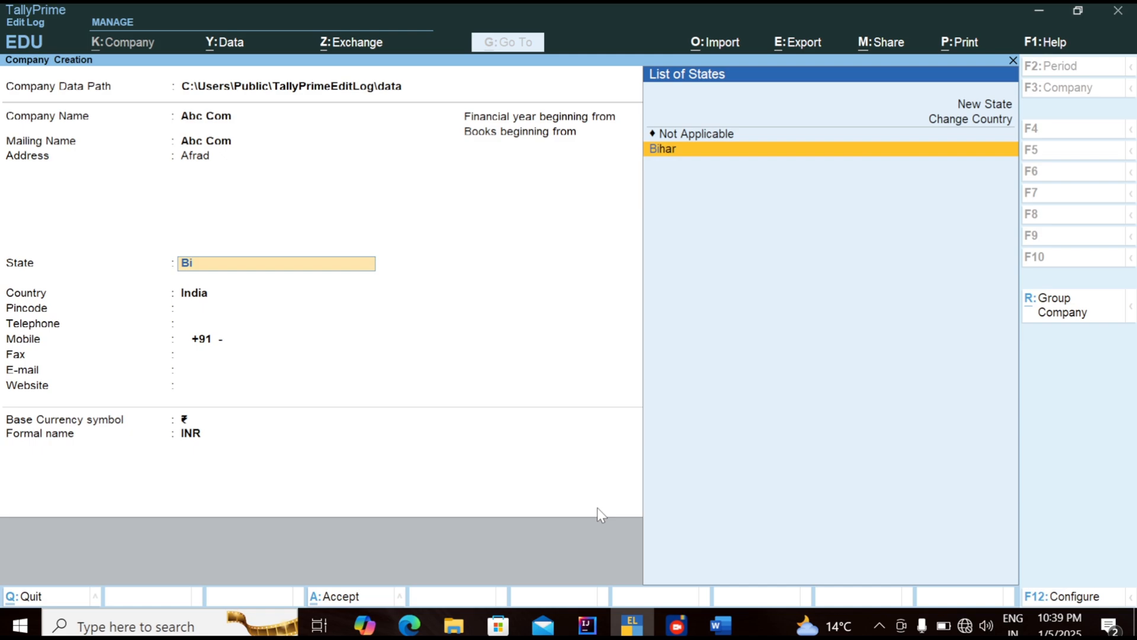
key("Return")
key("Return")
key("Return")
key("Return")
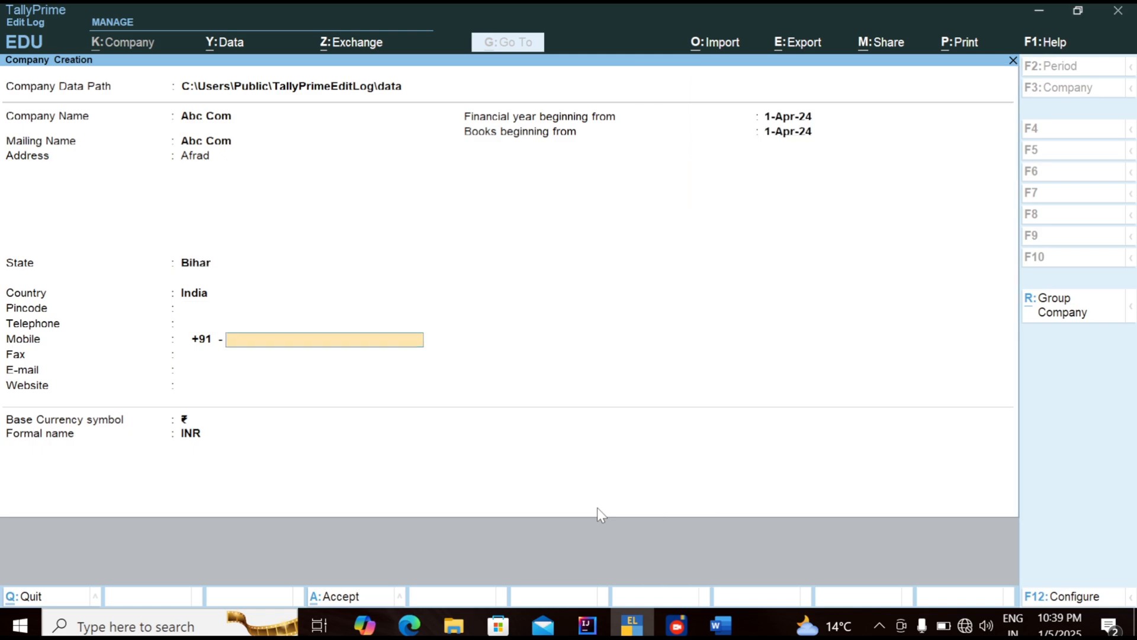
key("ctrl")
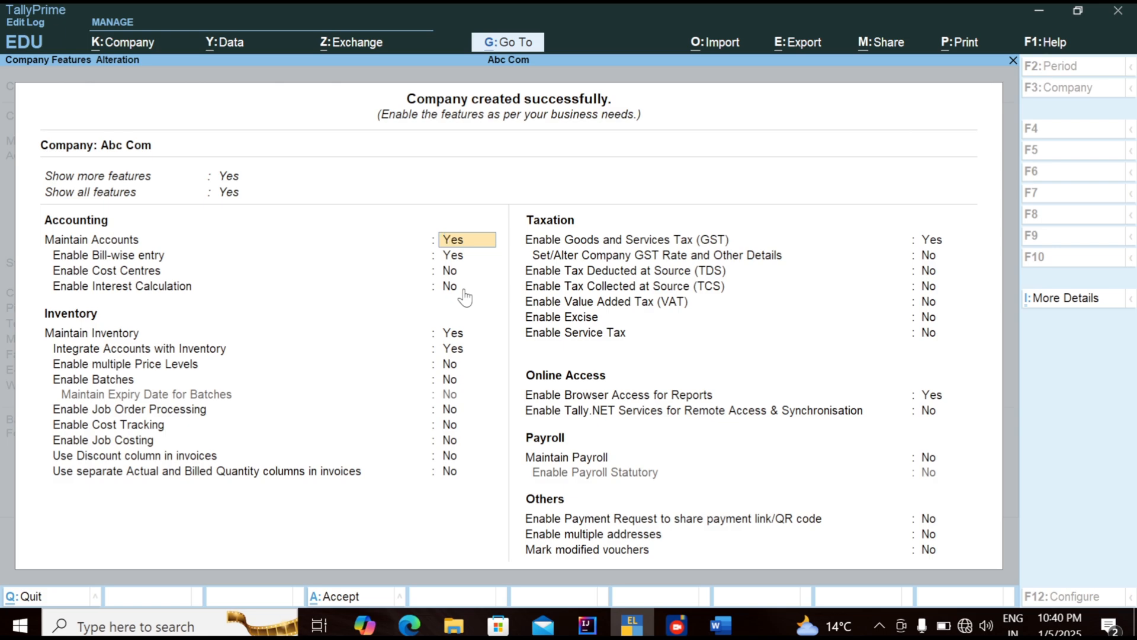
Enable Cost Centres in the company's accounting features.
key("Return")
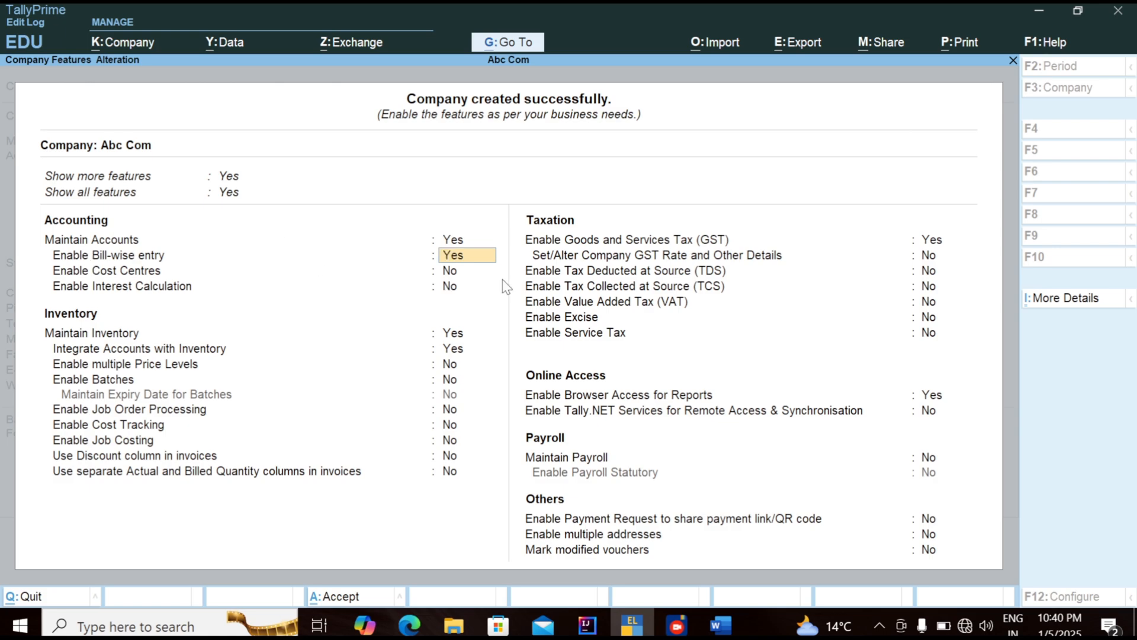
key("Return")
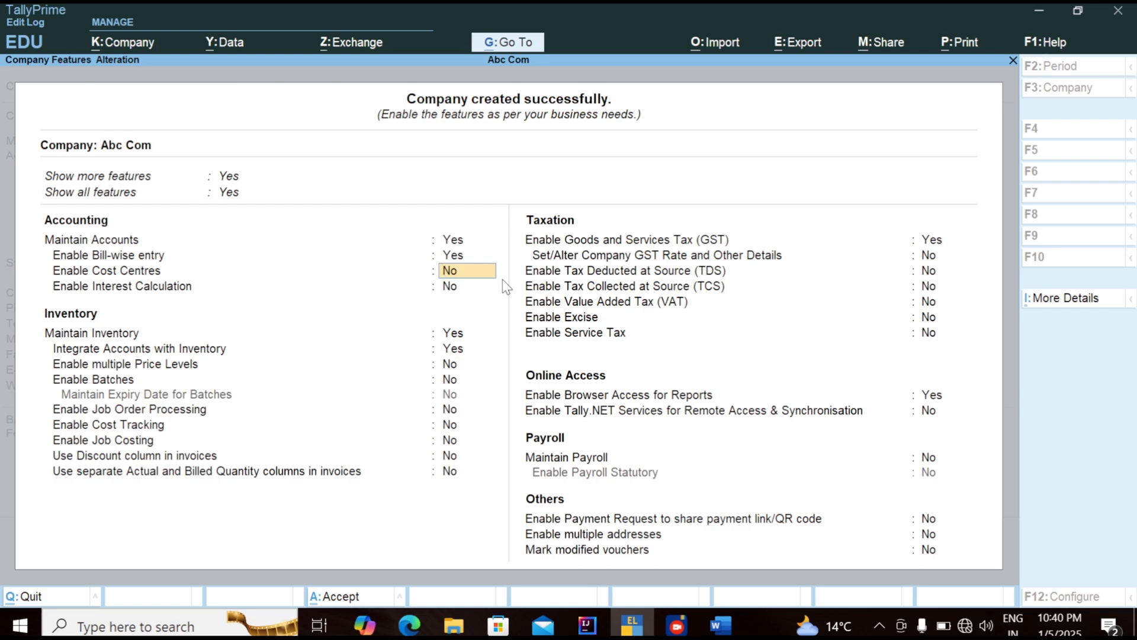
type("y")
key("Return")
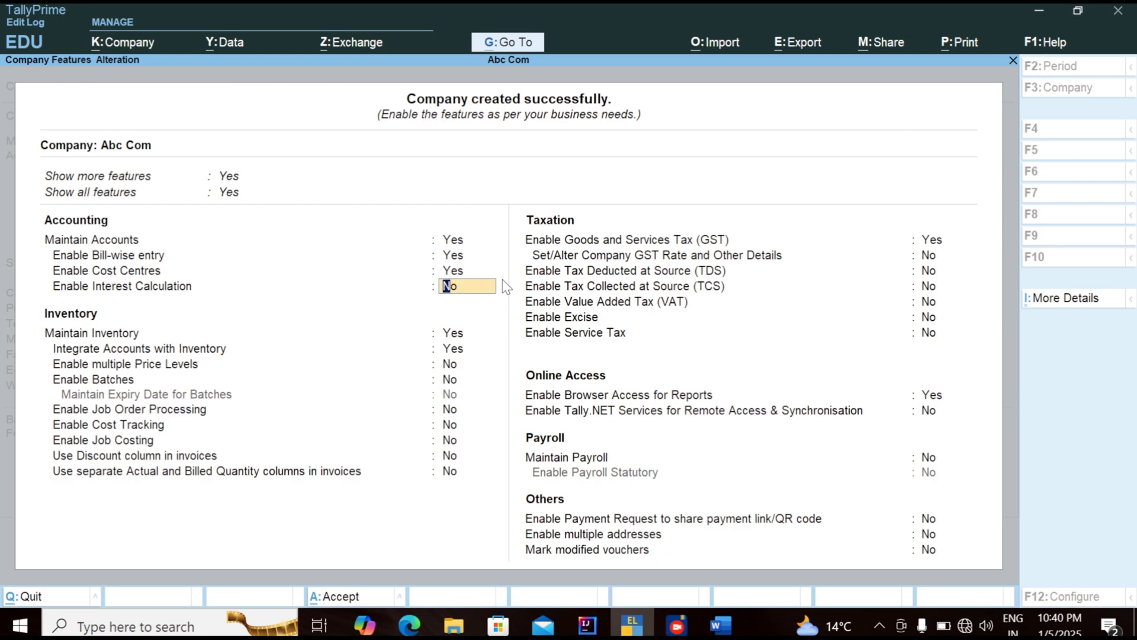
Enable Job Costing in the inventory features, keep the other options at their defaults, and accept the company features.
key("Return")
key("Return")
key("Return")
key("Return")
key("Return")
key("Return")
key("Return")
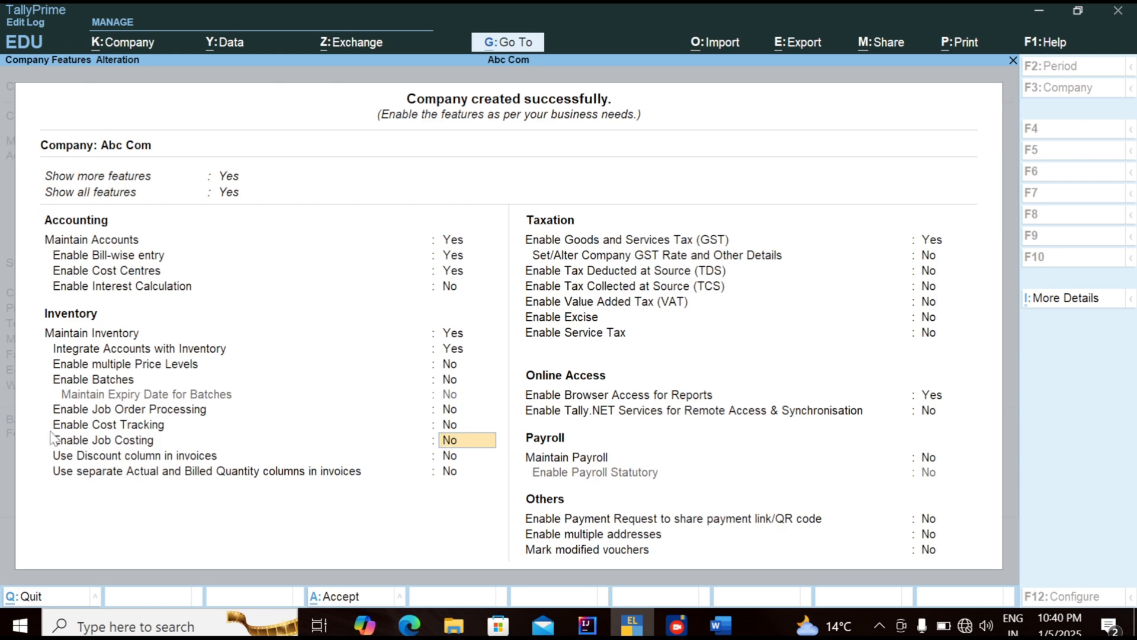
type("y")
key("Return")
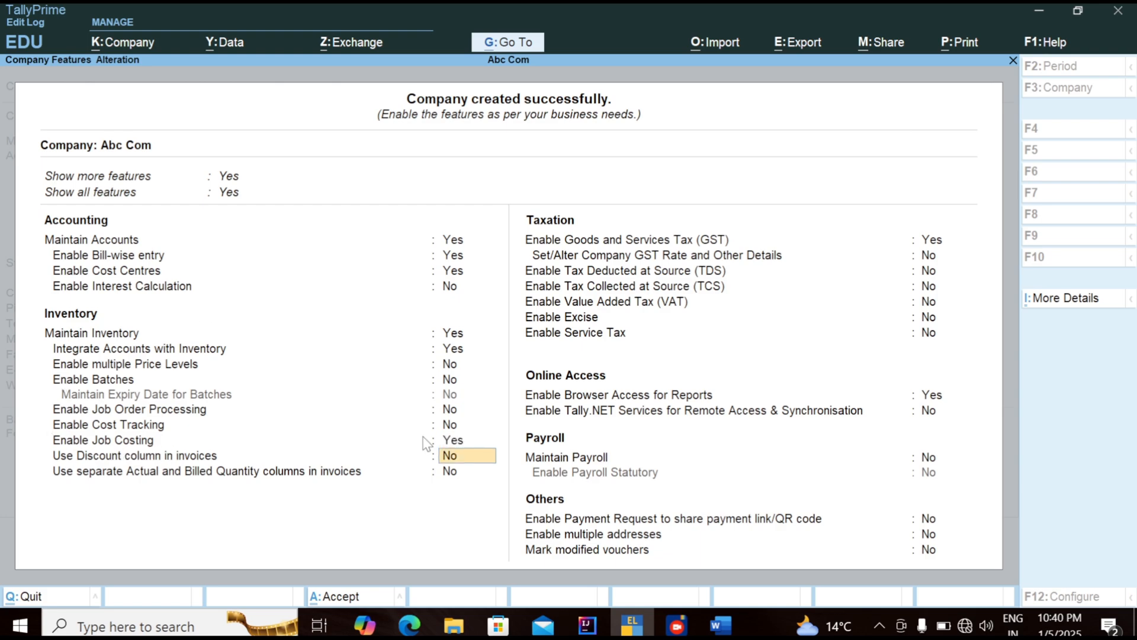
key("Return")
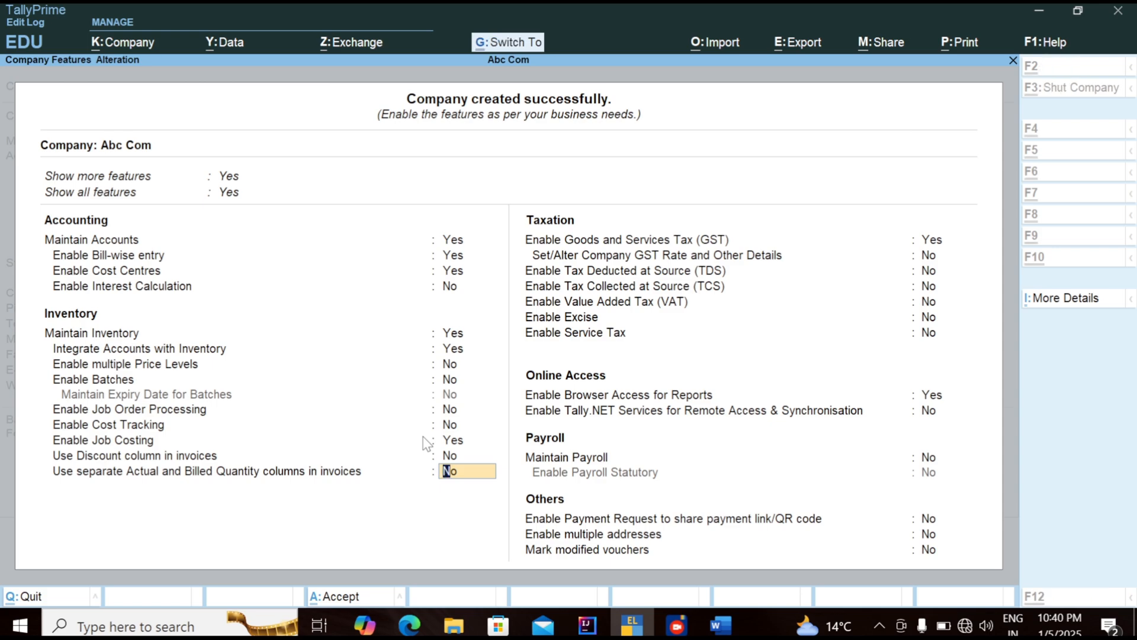
key("Return")
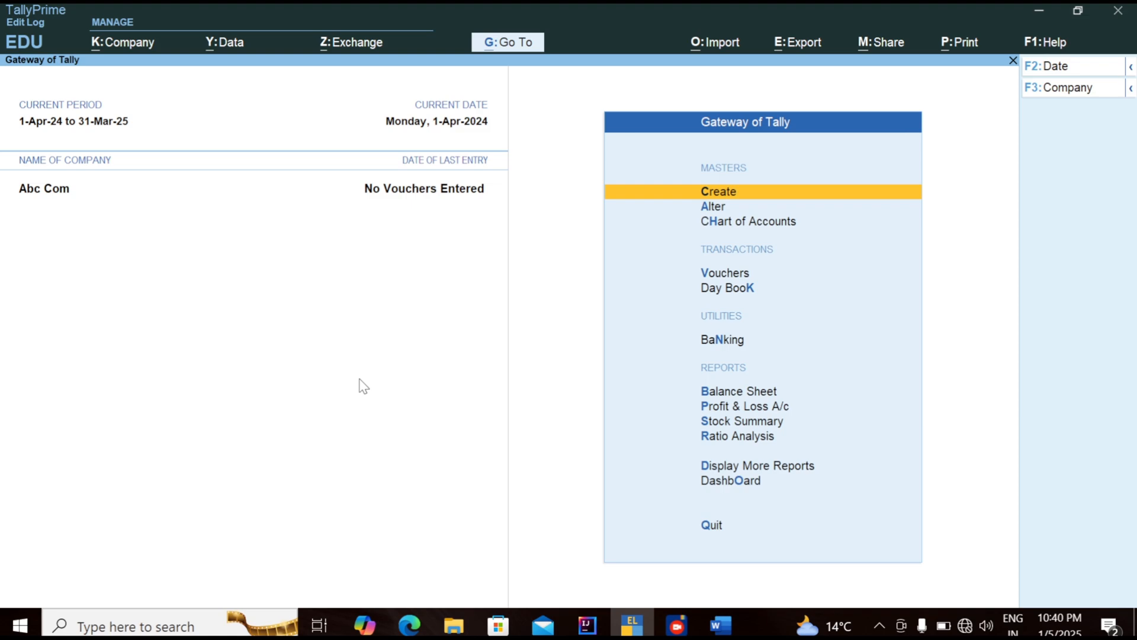
Check the ledger list in the job costing Word document and create a Purchase ledger under Purchase Accounts in TallyPrime.
key("alt+Tab")
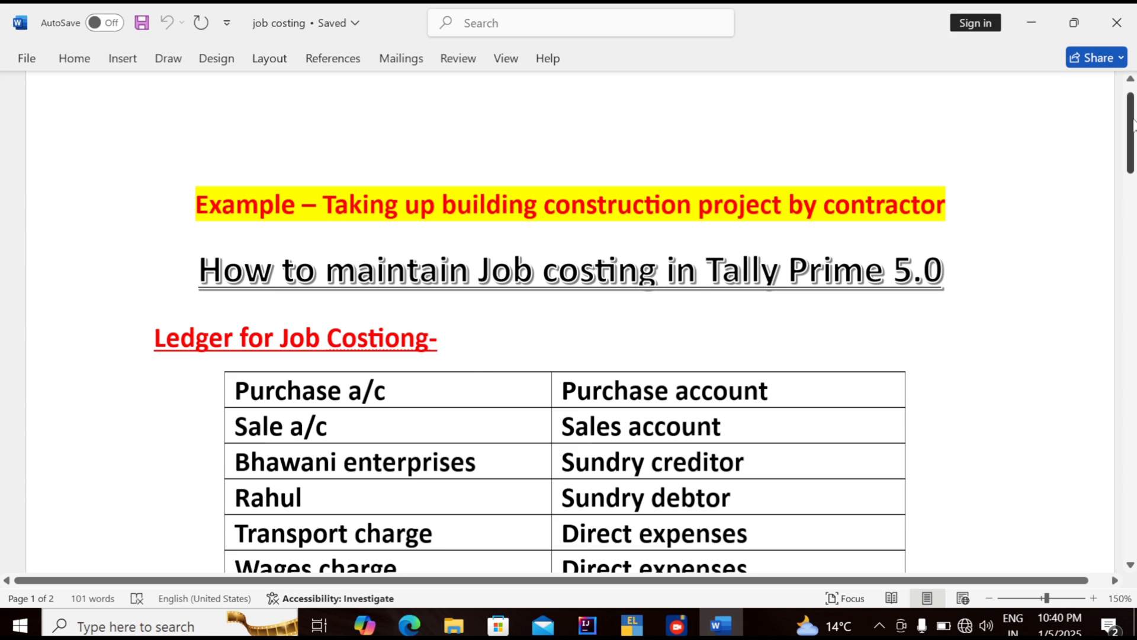
left_click_drag(1133, 125, 1133, 143)
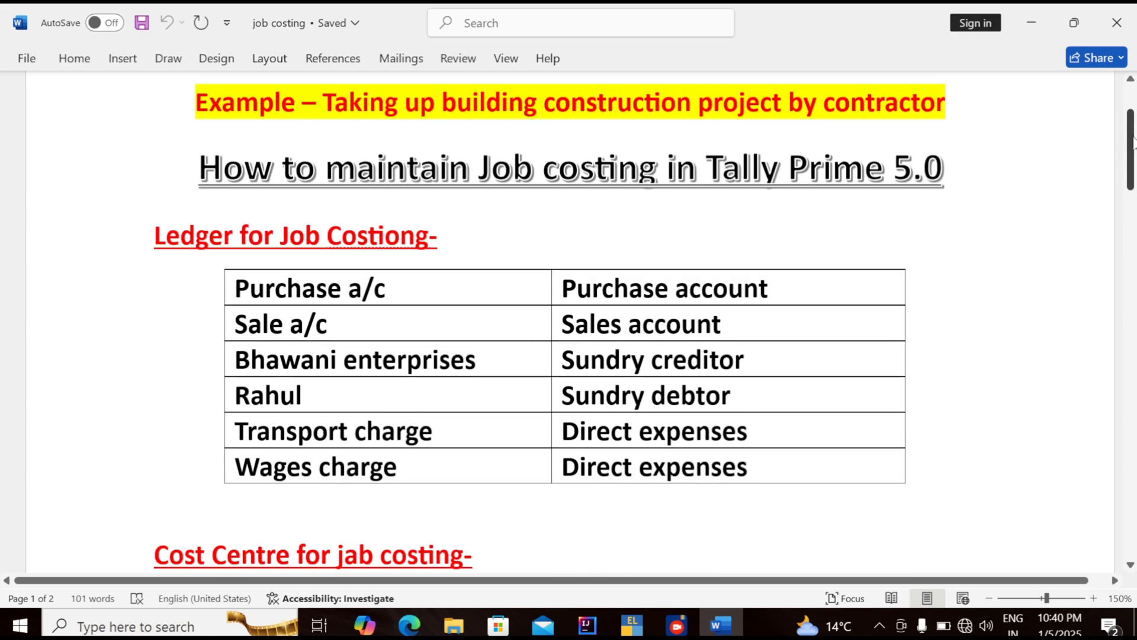
key("alt+Tab")
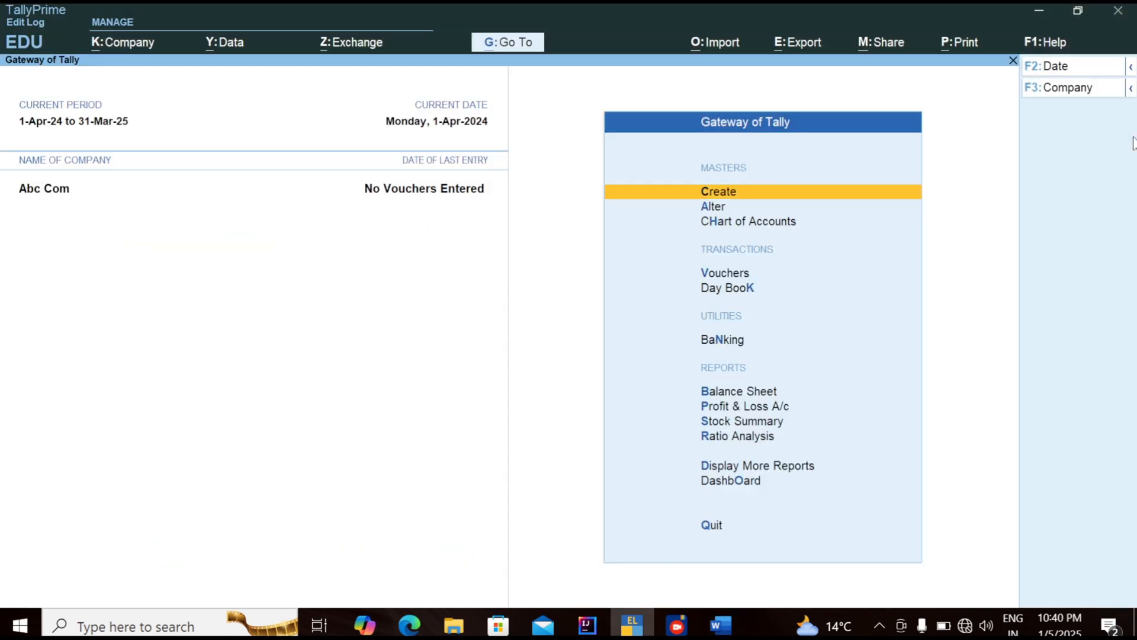
key("Return")
key("Down")
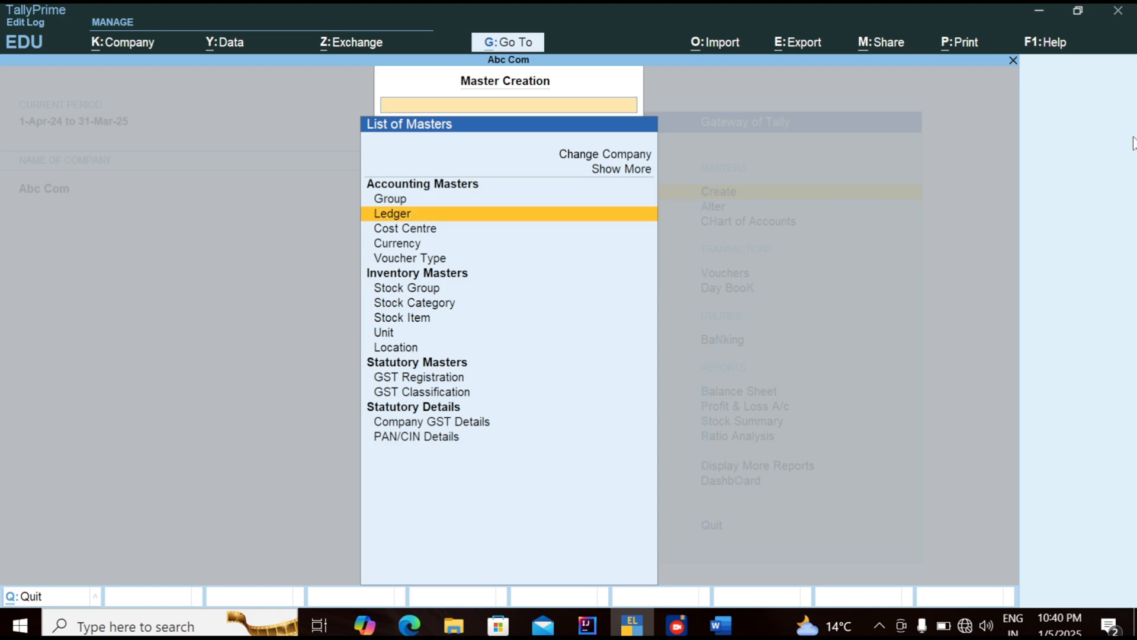
key("Return")
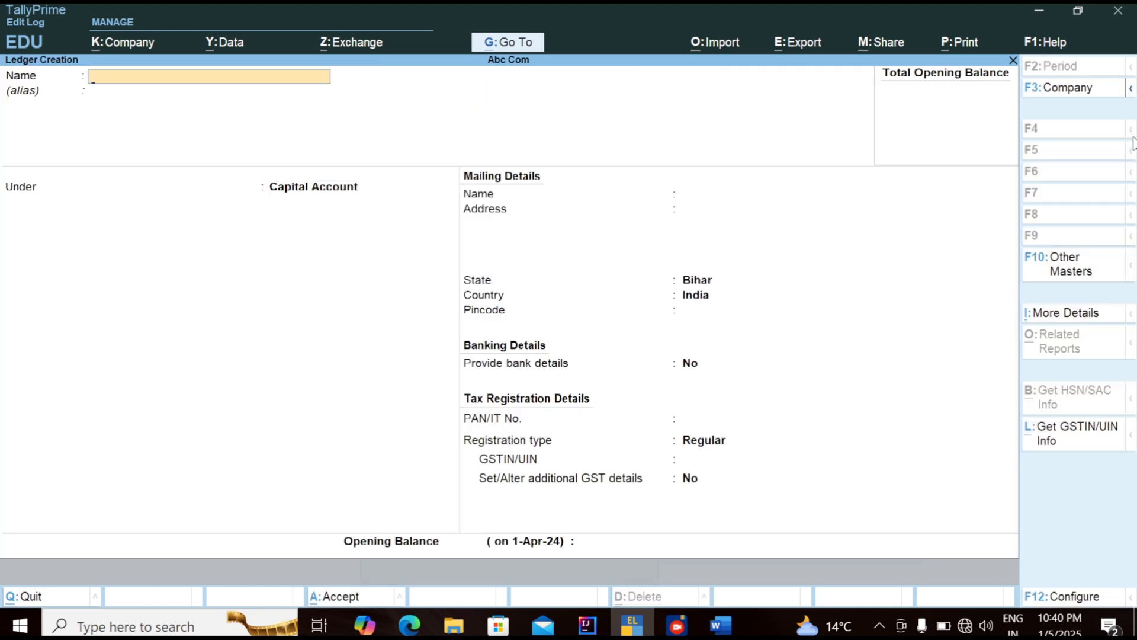
type("Purchase")
key("Return")
key("Return")
type("Pu")
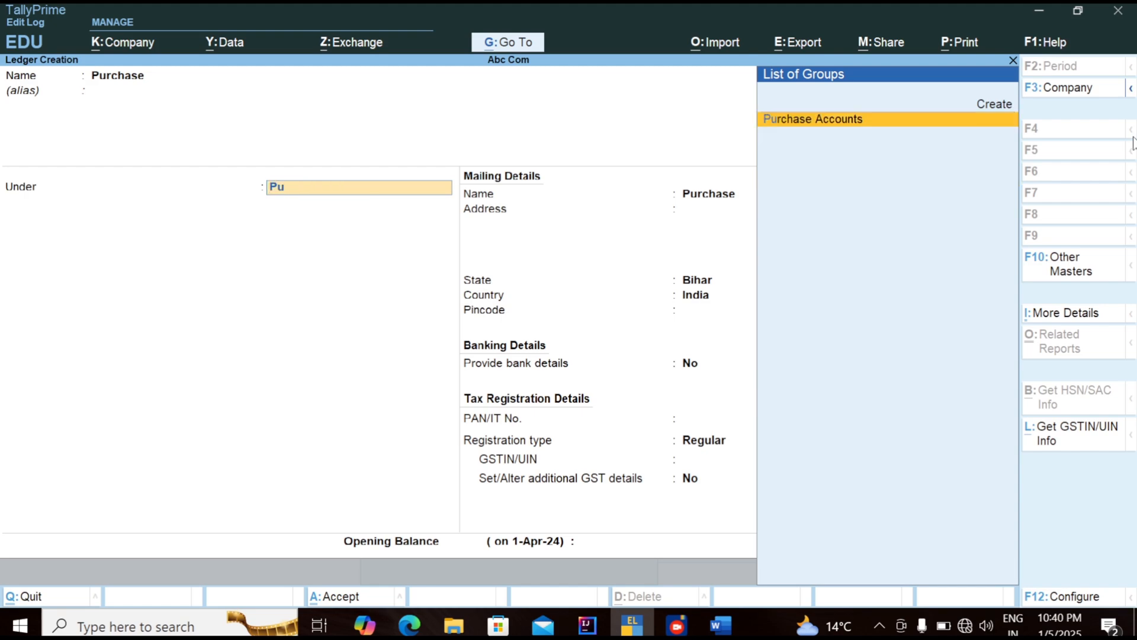
key("Return")
key("Return")
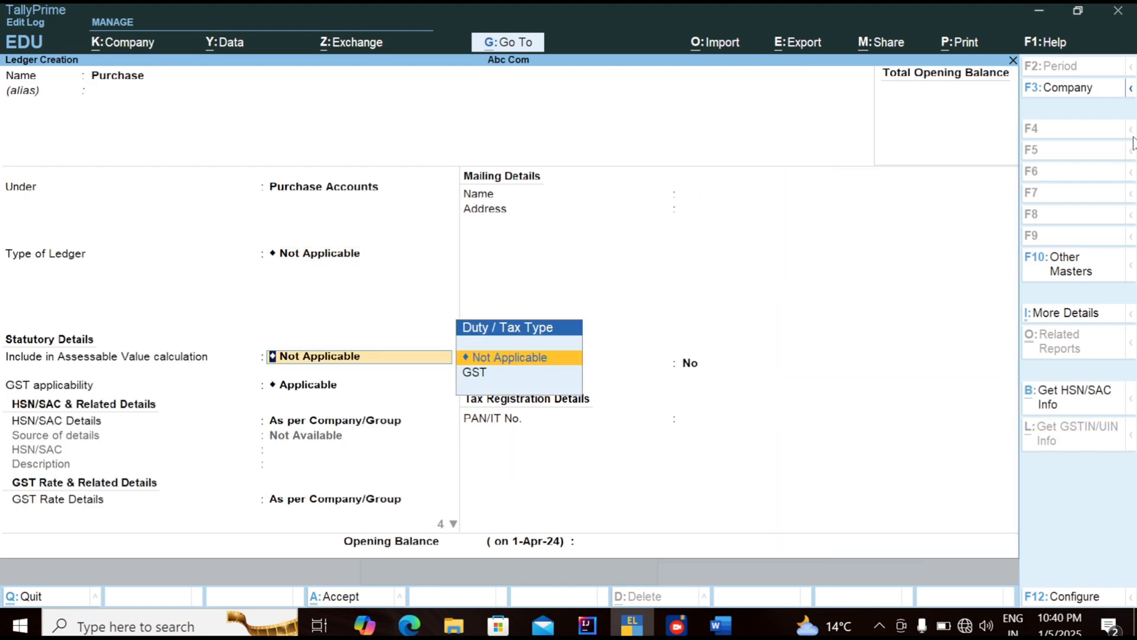
key("ctrl+a")
Create a Sales ledger under the Sales Accounts group and save it.
type("Sales")
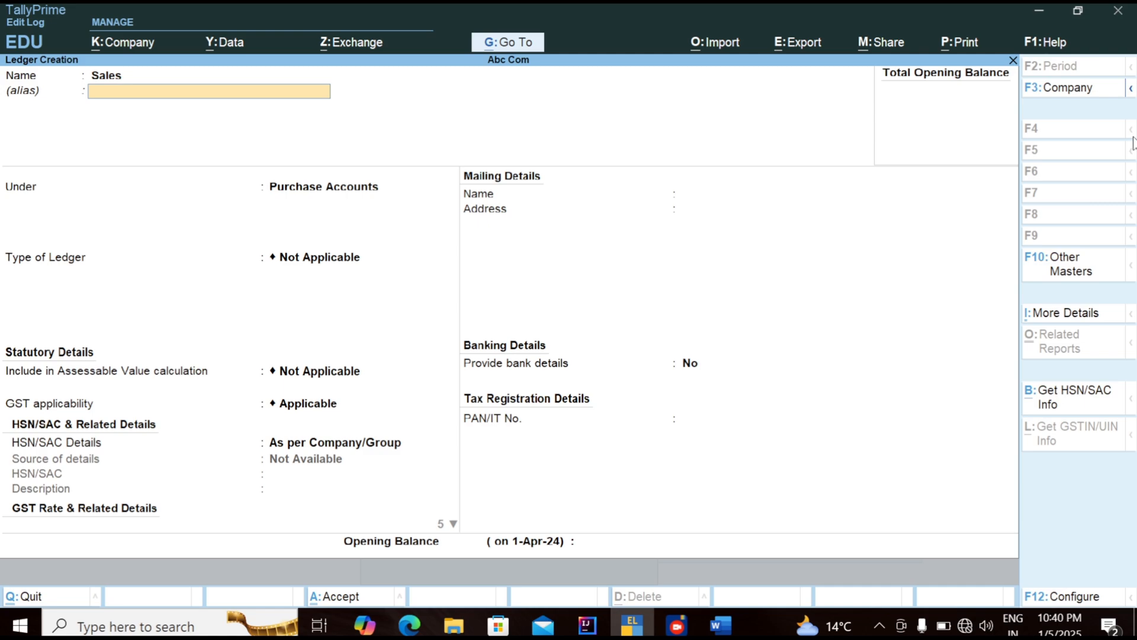
key("Return")
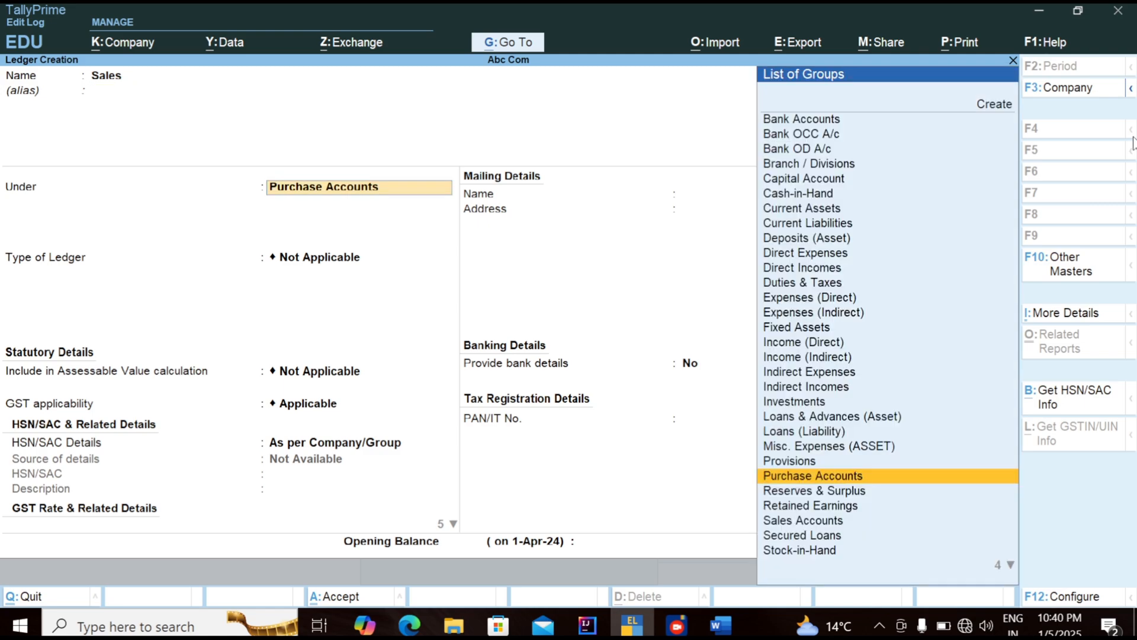
type("Sal")
key("Return")
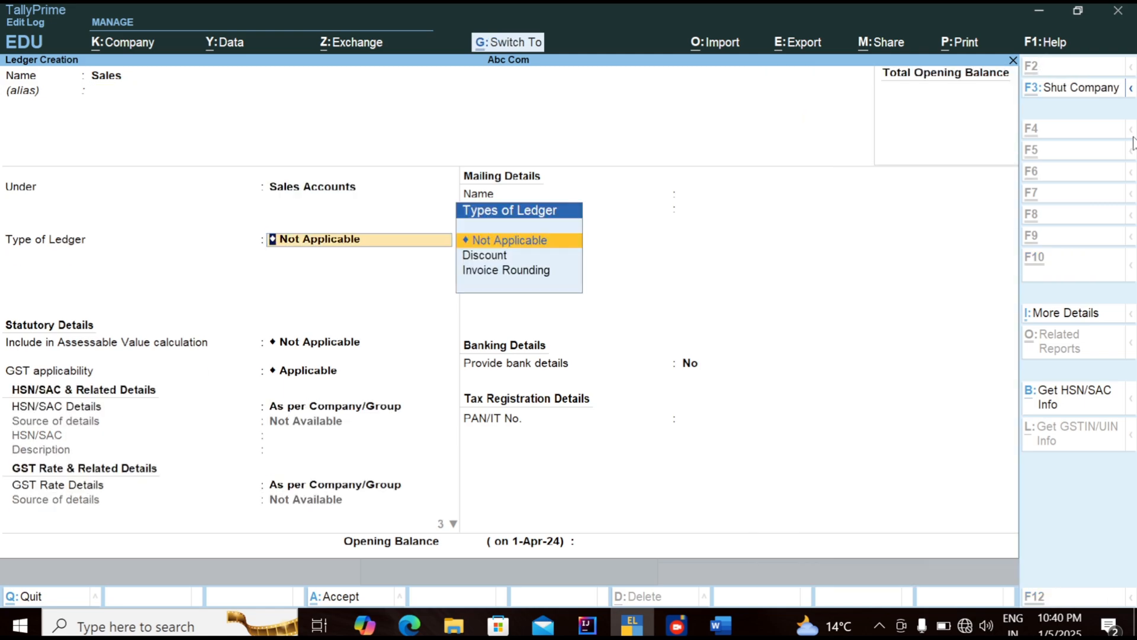
key("ctrl+a")
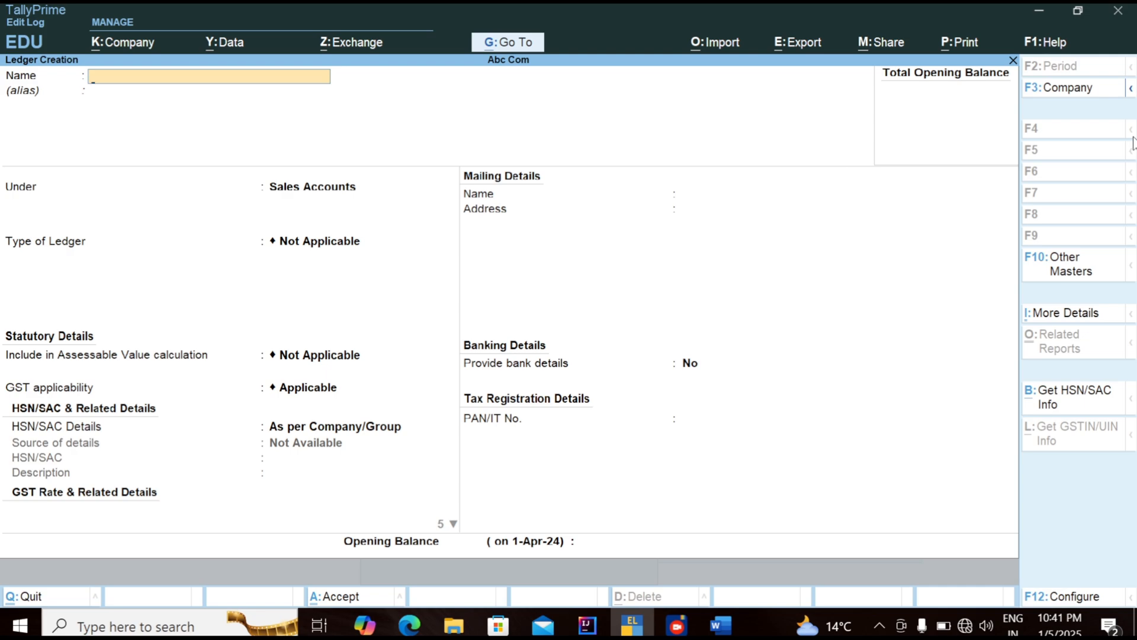
Create a Bhawani Enterprises ledger under the Sundry Creditors group and save it.
type("H")
key("BackSpace")
type("Bhawani Enterprises")
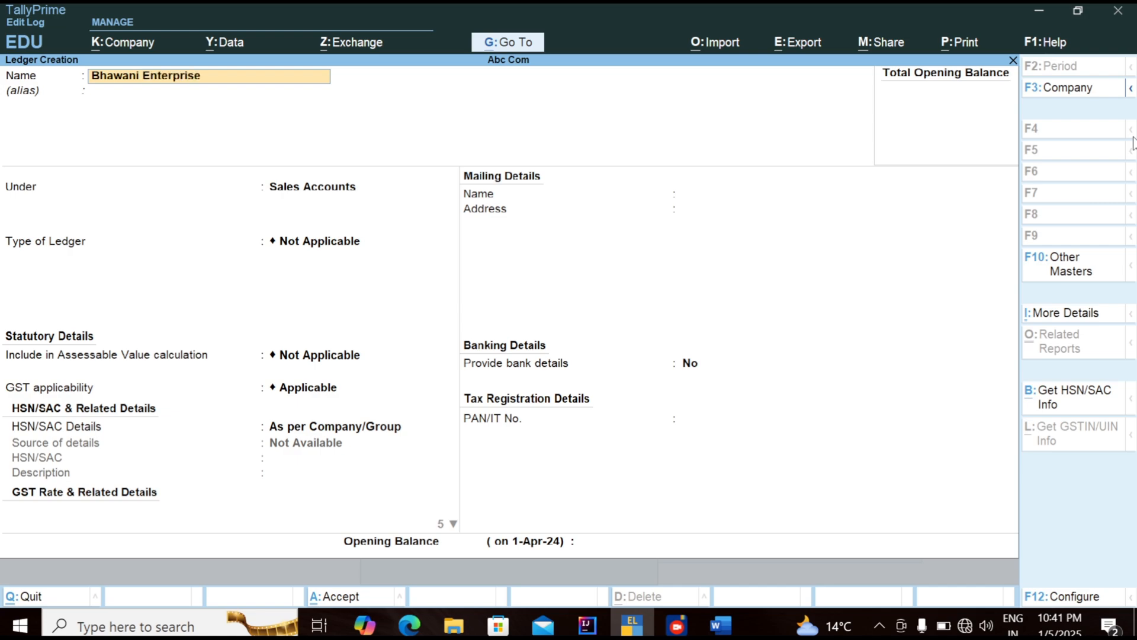
key("Return")
key("Return")
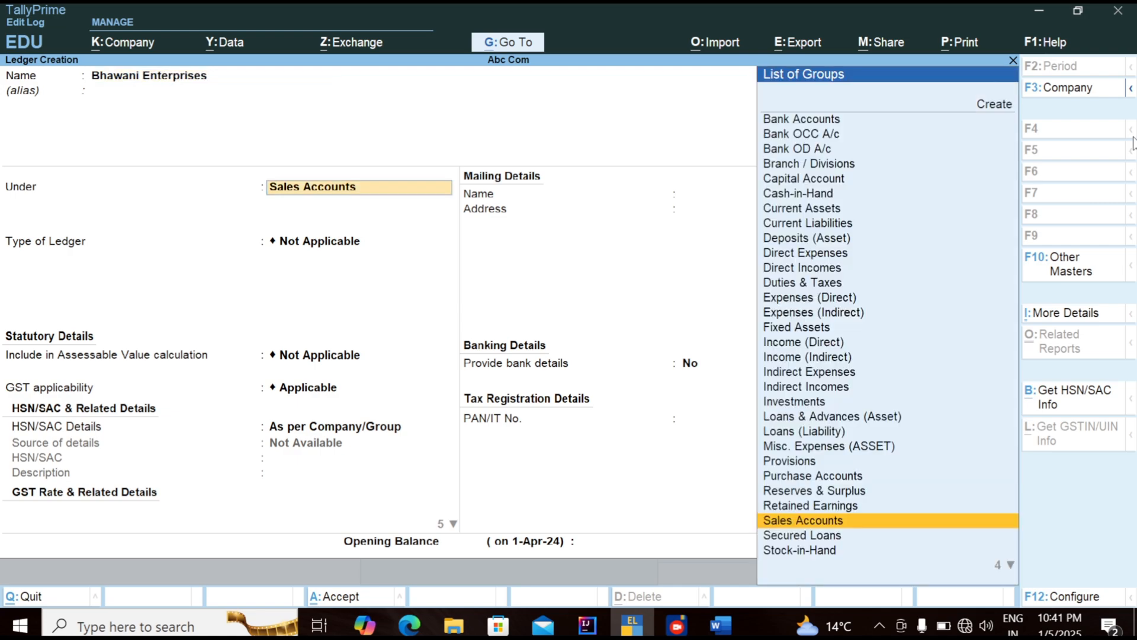
type("Sun")
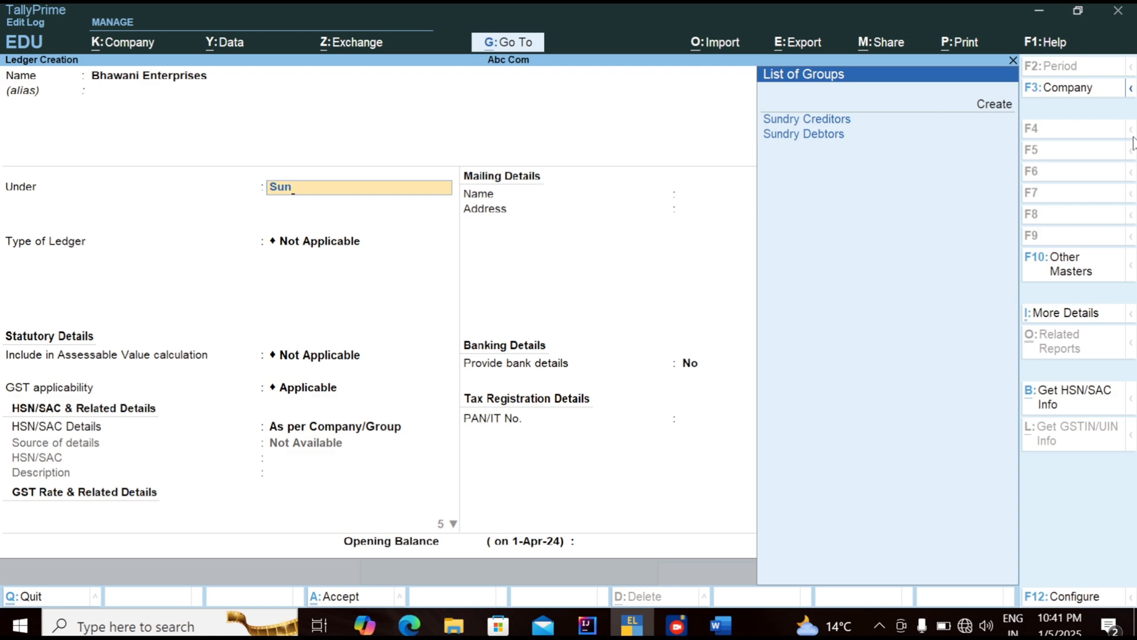
key("Return")
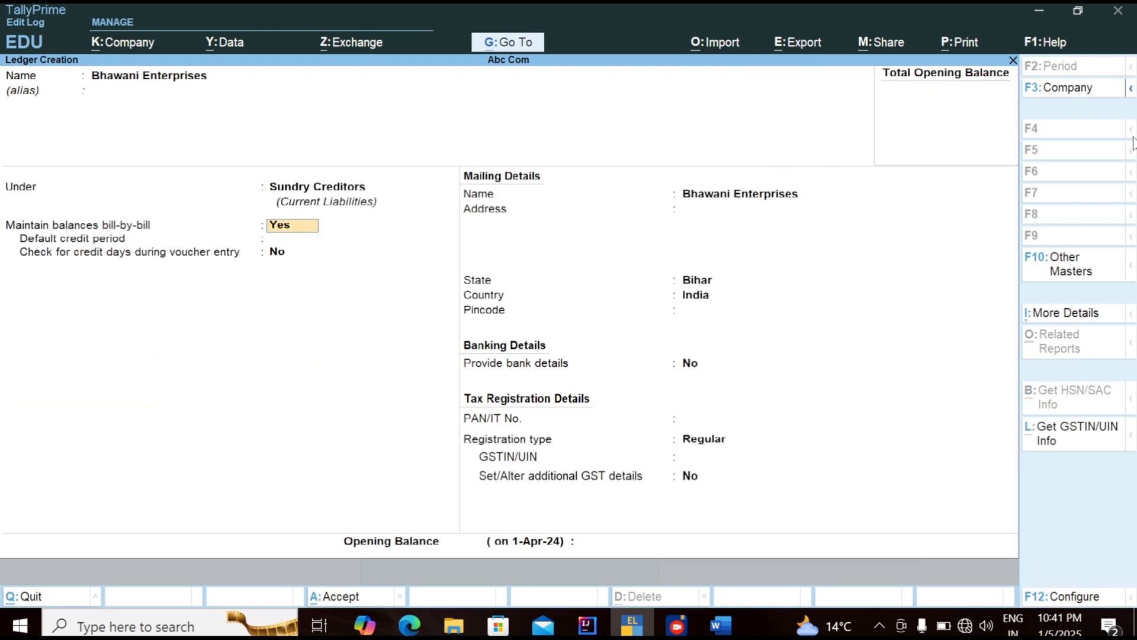
key("ctrl+a")
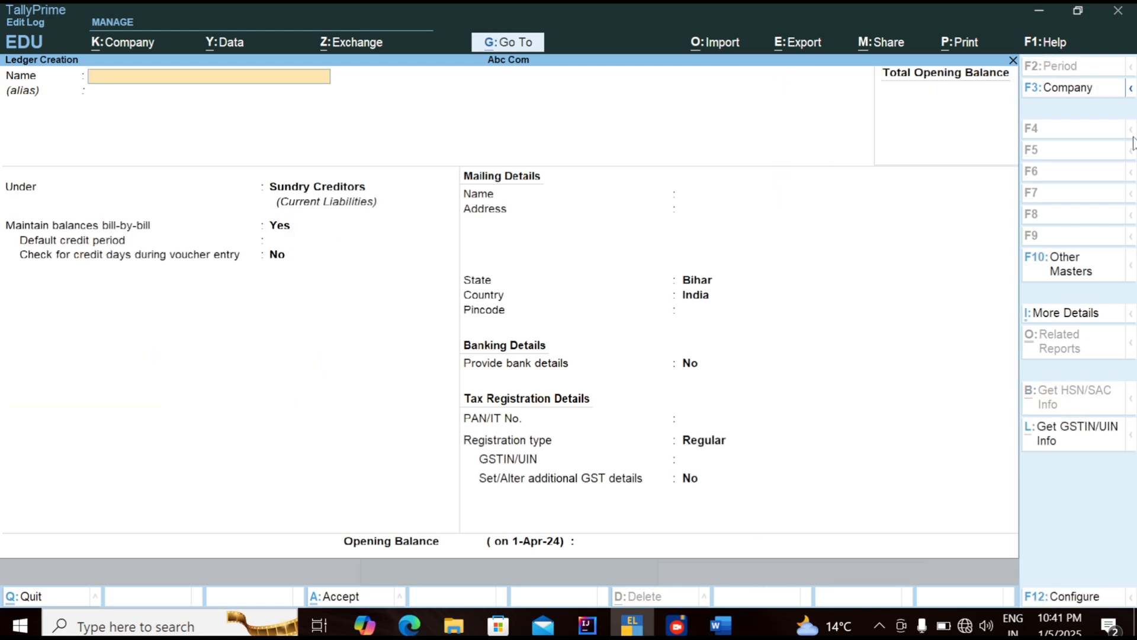
Create a ledger with the customer's name from the ledger list under the Sundry Debtors group and save it.
type("Rahul")
key("Return")
key("Return")
type("S")
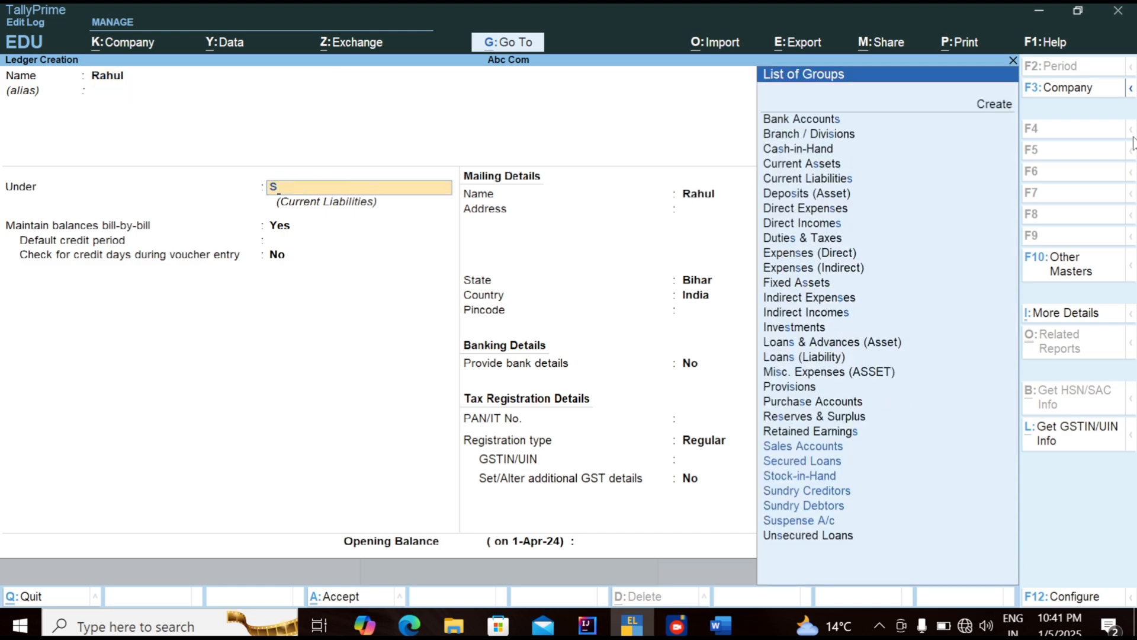
type("un")
key("Down")
key("Down")
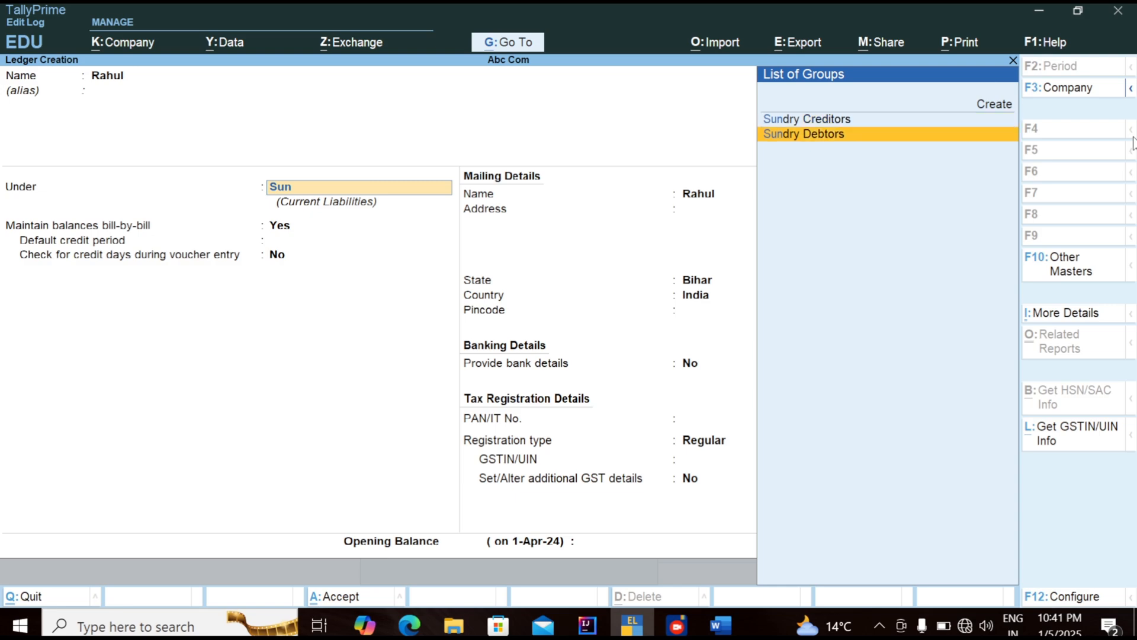
key("Return")
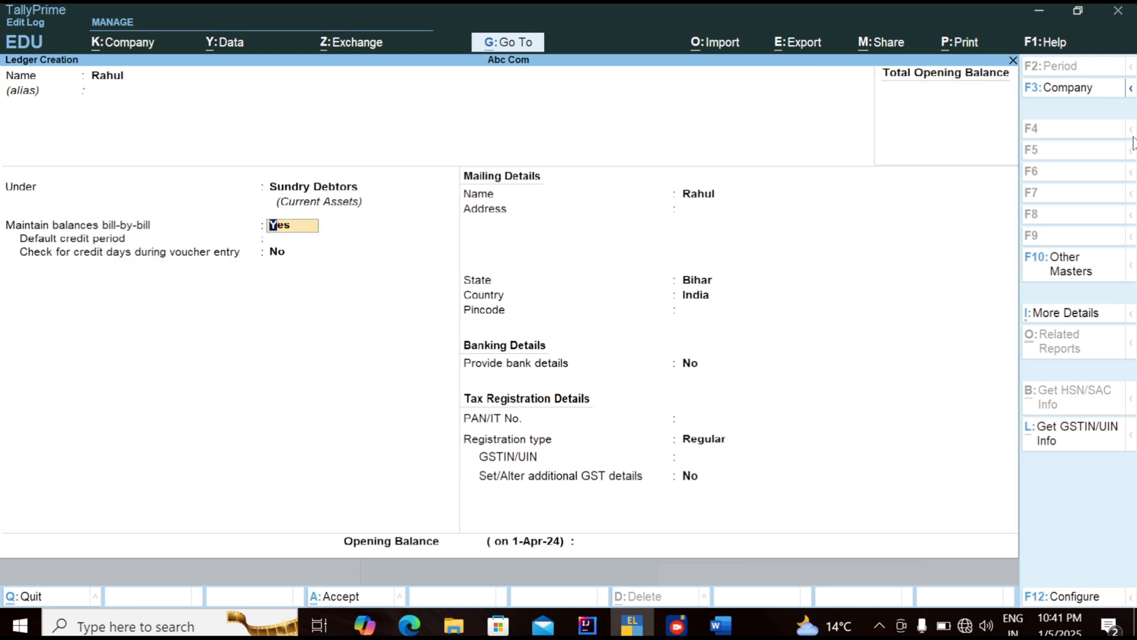
key("ctrl")
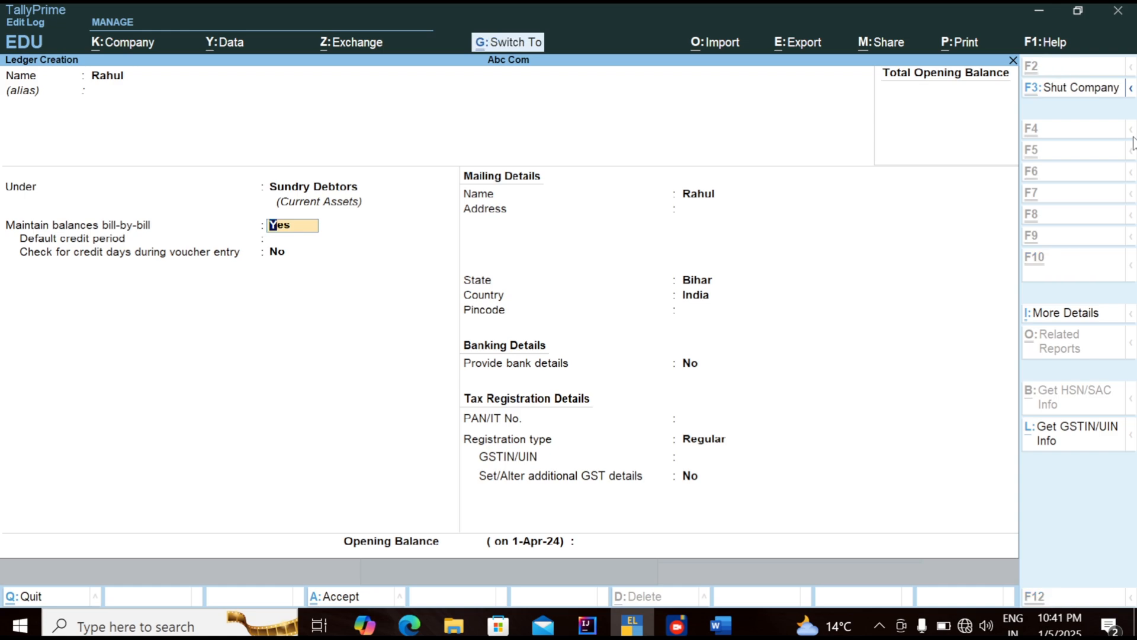
key("ctrl+a")
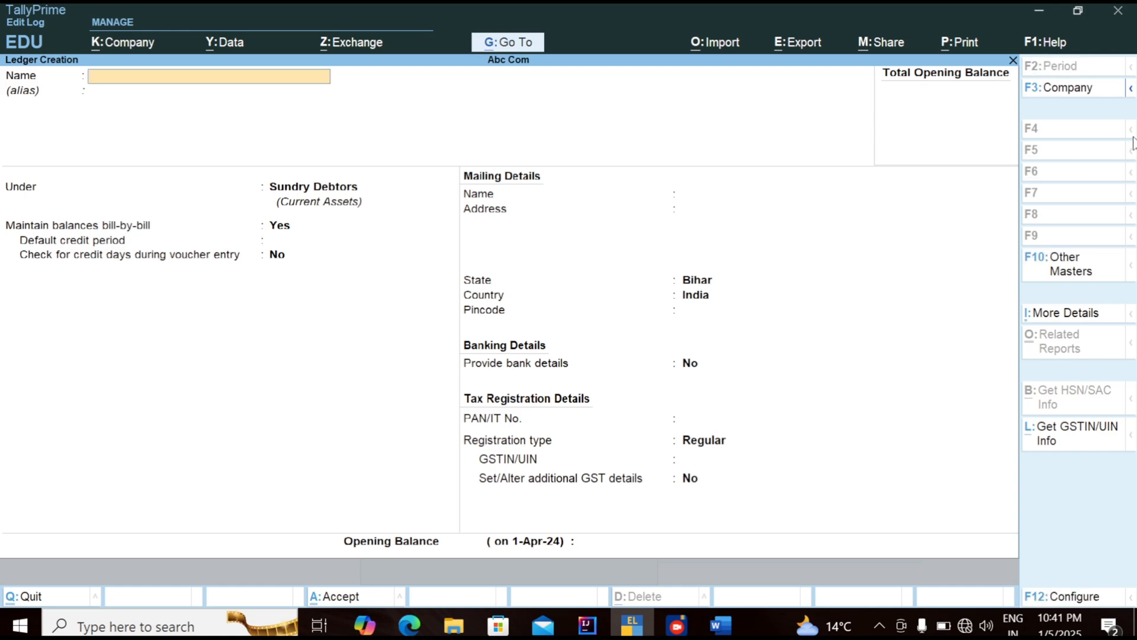
Create a Transport Charge ledger under the Direct Expenses group and save it.
type("Transport Charge")
key("Return")
key("Return")
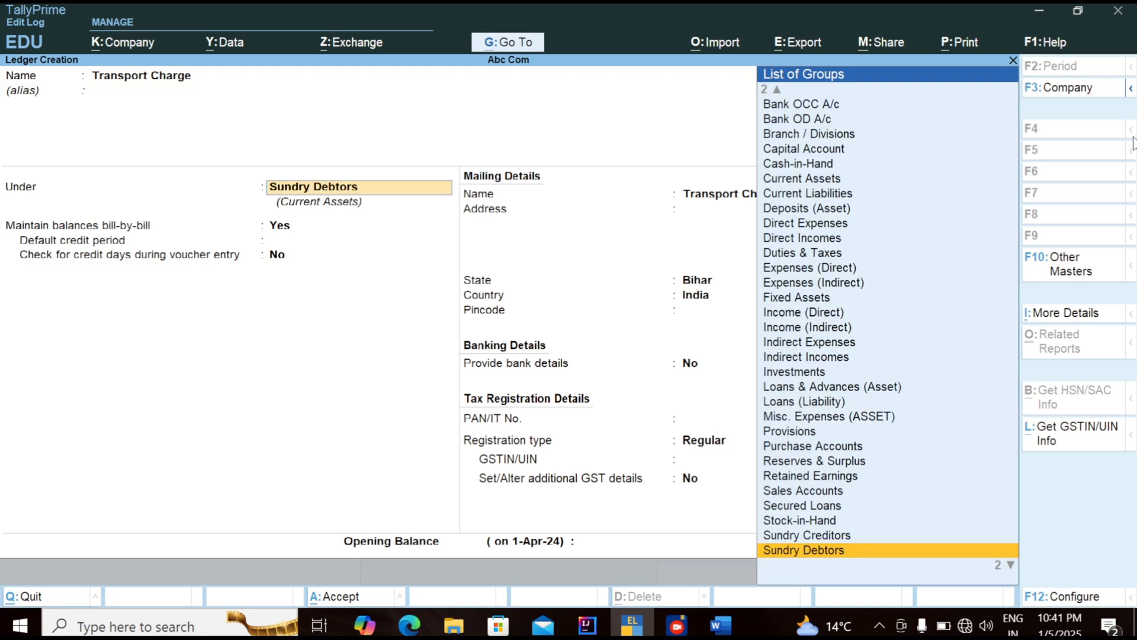
type("Di")
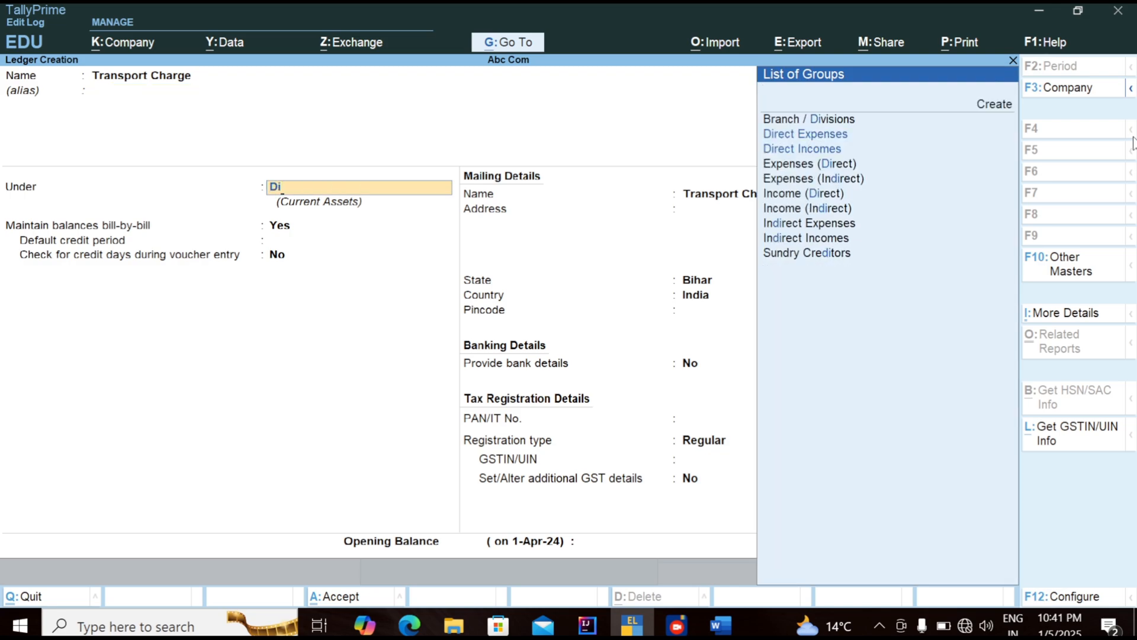
key("Down")
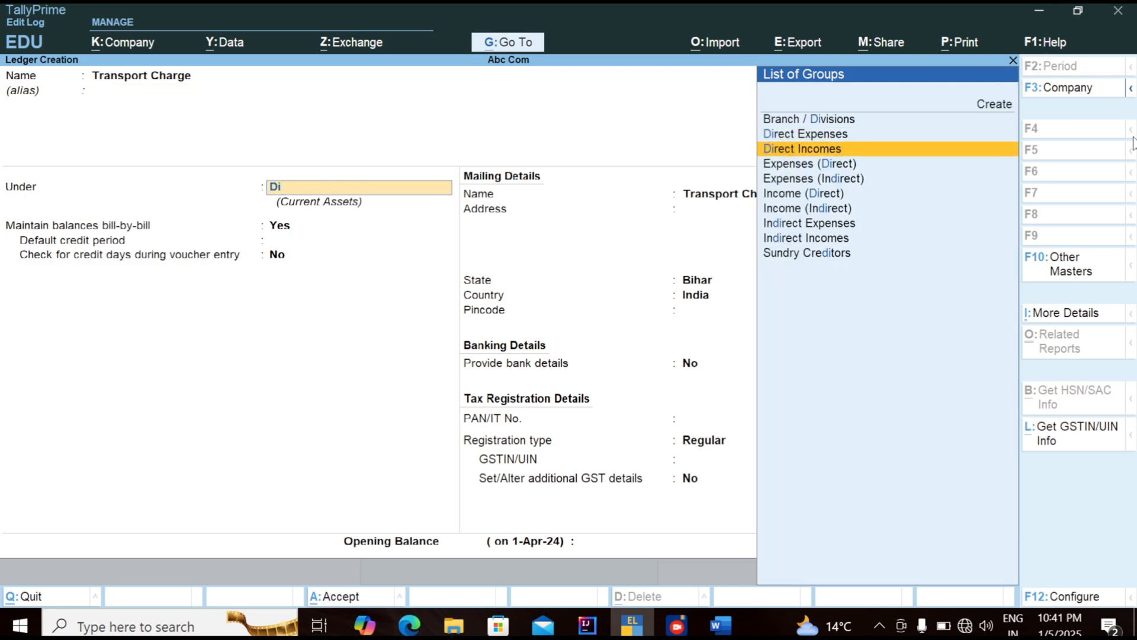
key("Up")
key("Return")
key("ctrl")
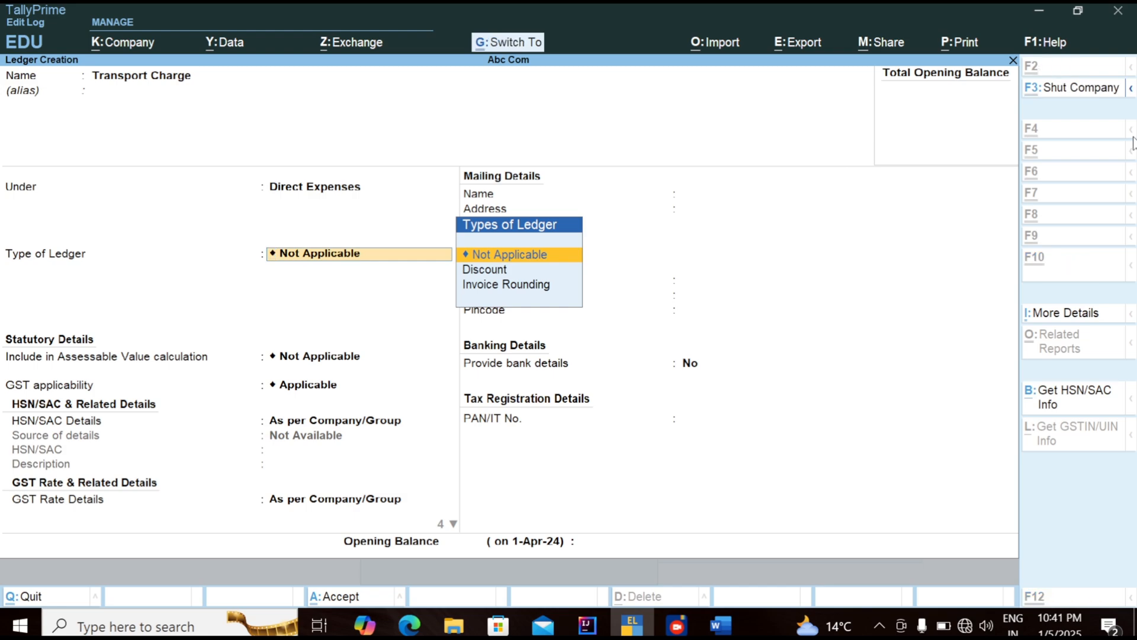
key("ctrl+a")
Create a Wages Charge ledger under the Direct Expenses group and save it.
type("Wa")
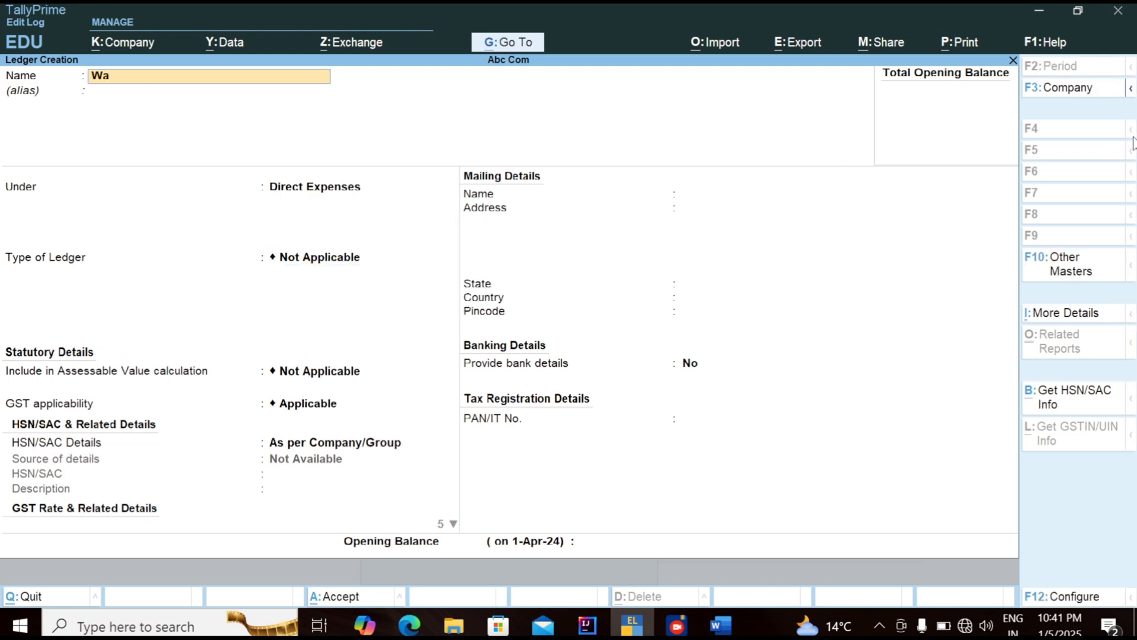
type("ges Charge")
key("Return")
key("Return")
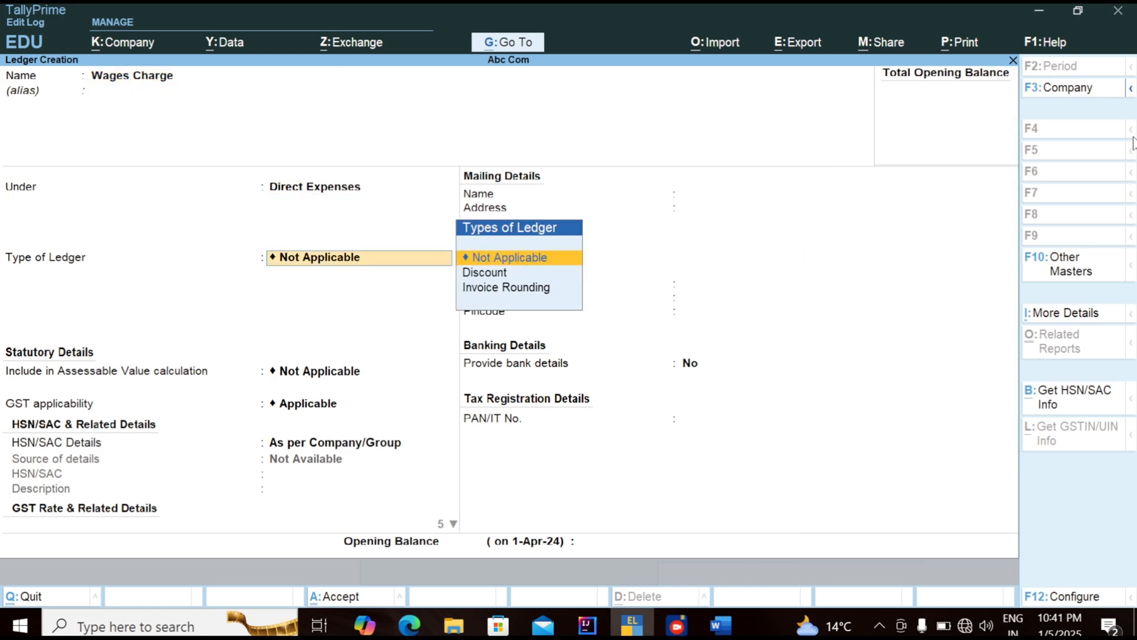
key("ctrl+a")
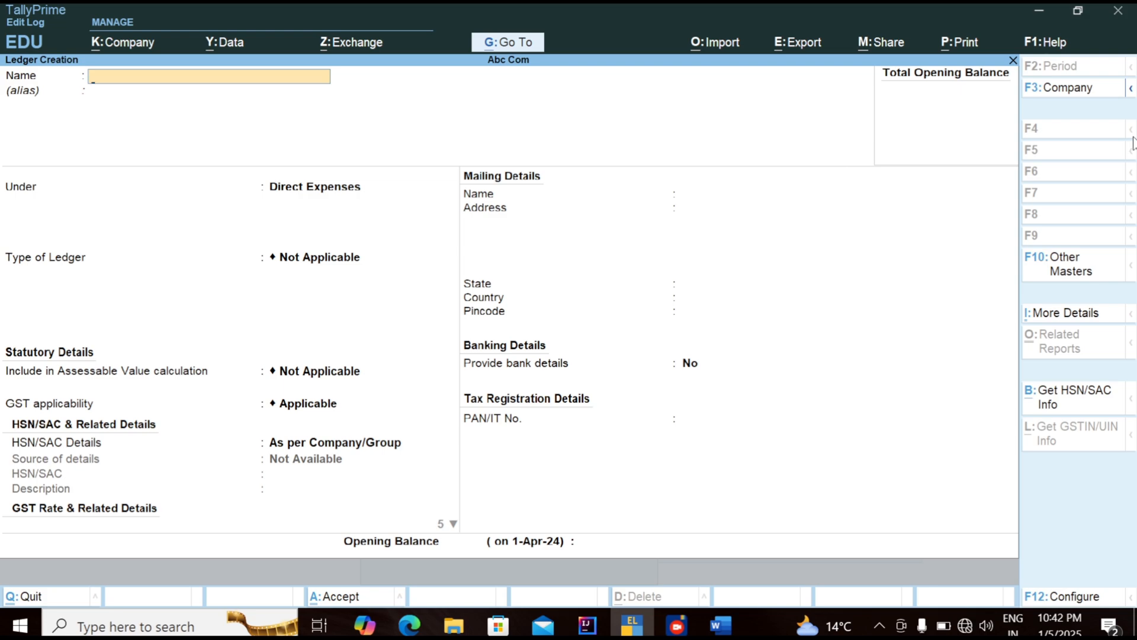
Check the cost centre and location details in the job costing Word document and start a new cost centre in TallyPrime.
key("alt+Tab")
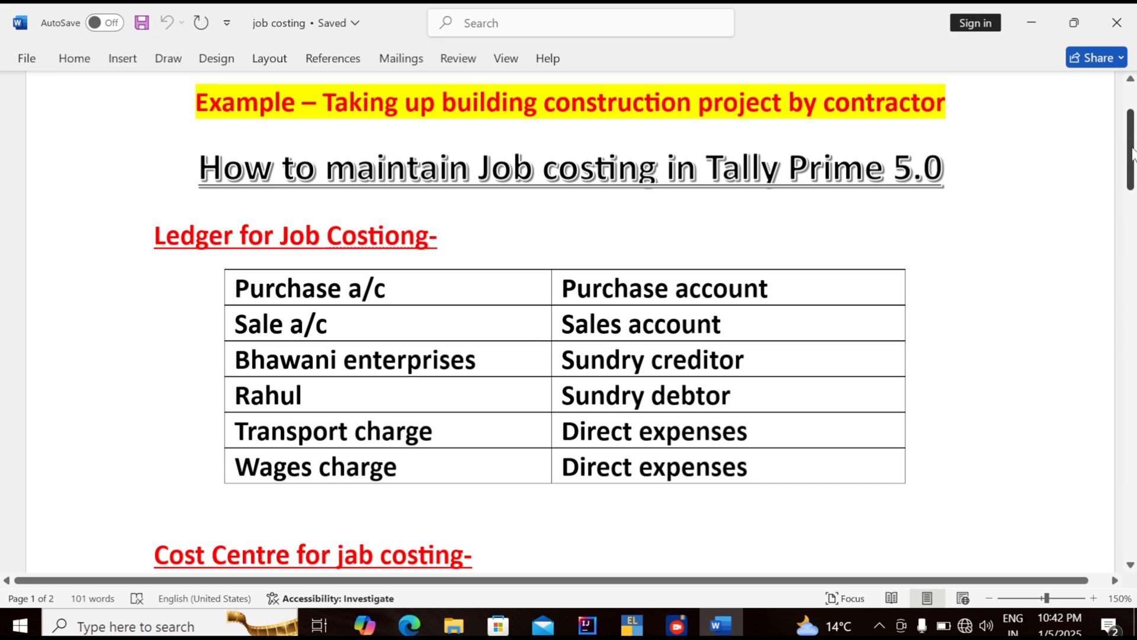
left_click_drag(1134, 171, 1135, 200)
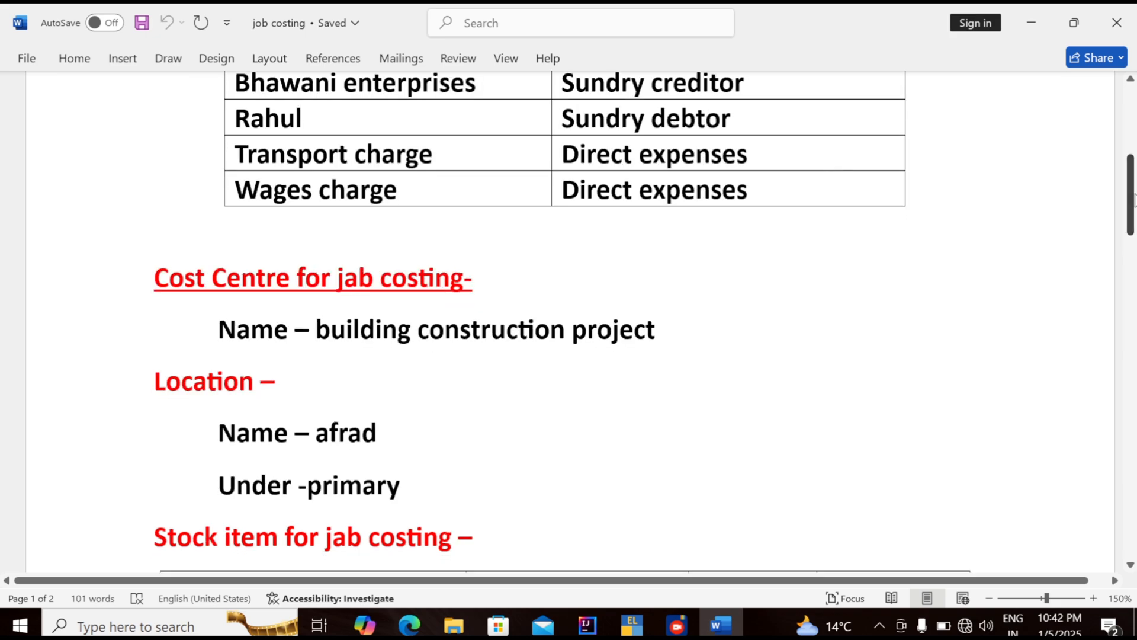
key("alt+Tab")
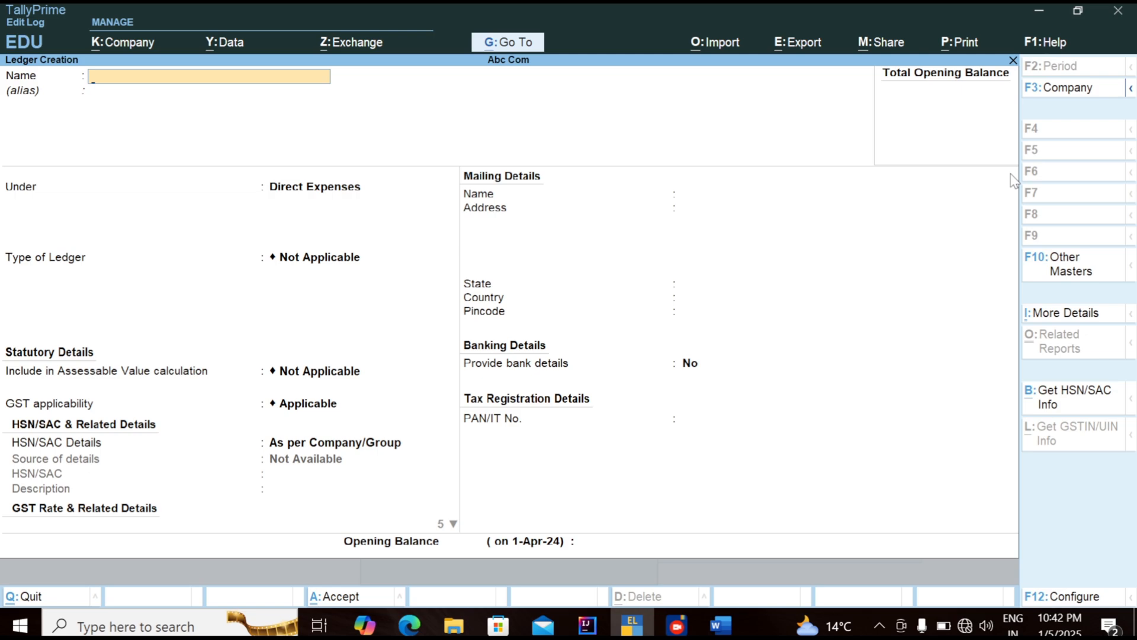
key("Escape")
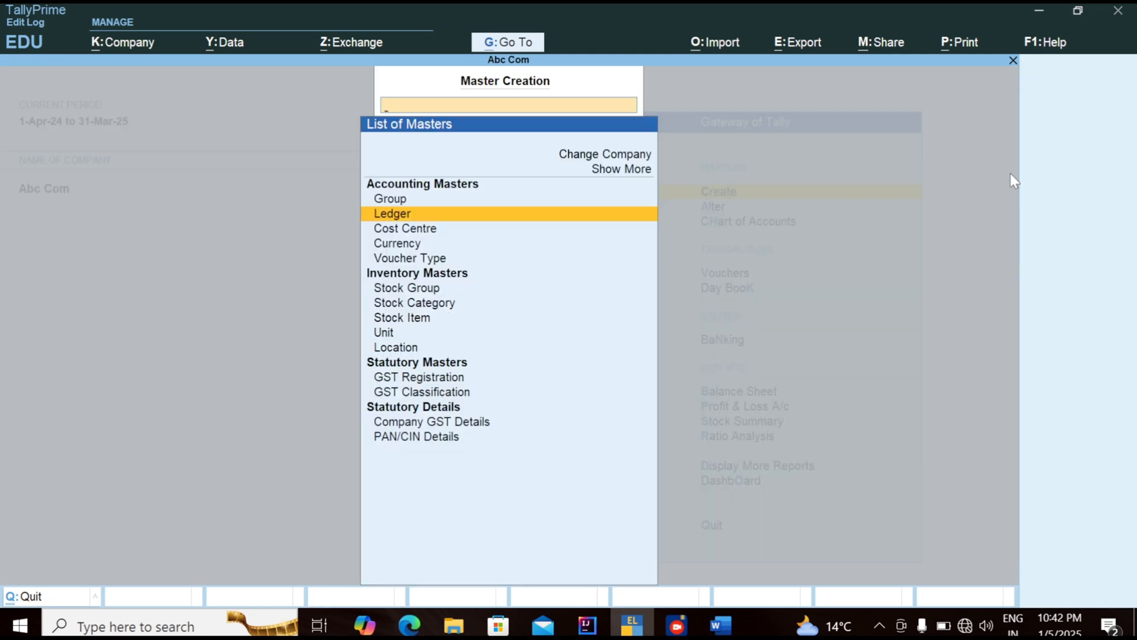
key("Down")
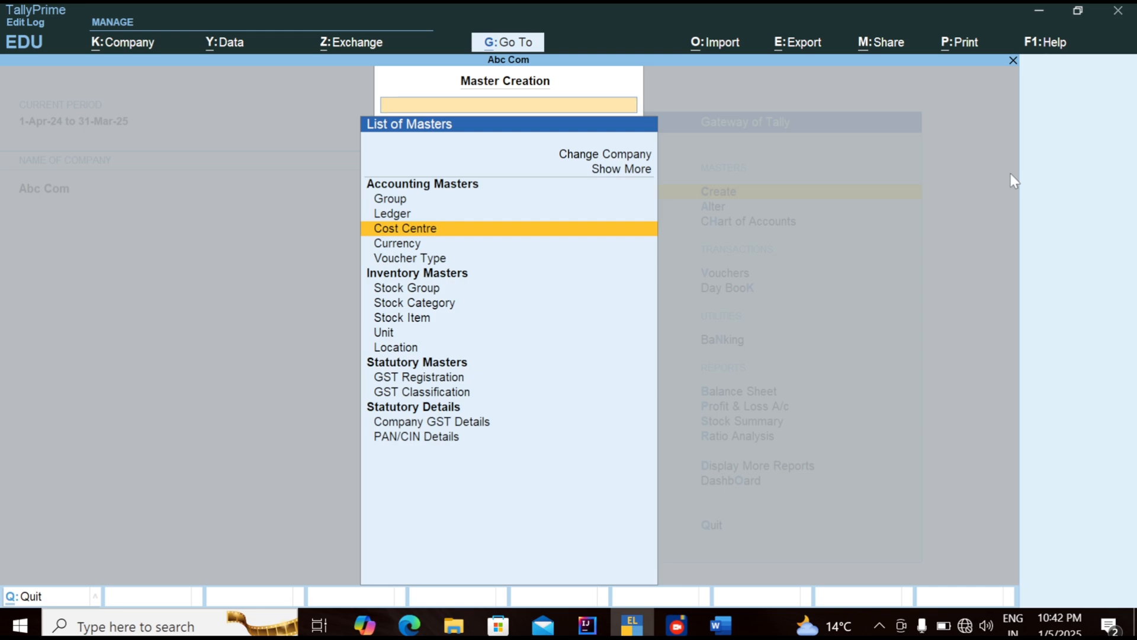
key("Return")
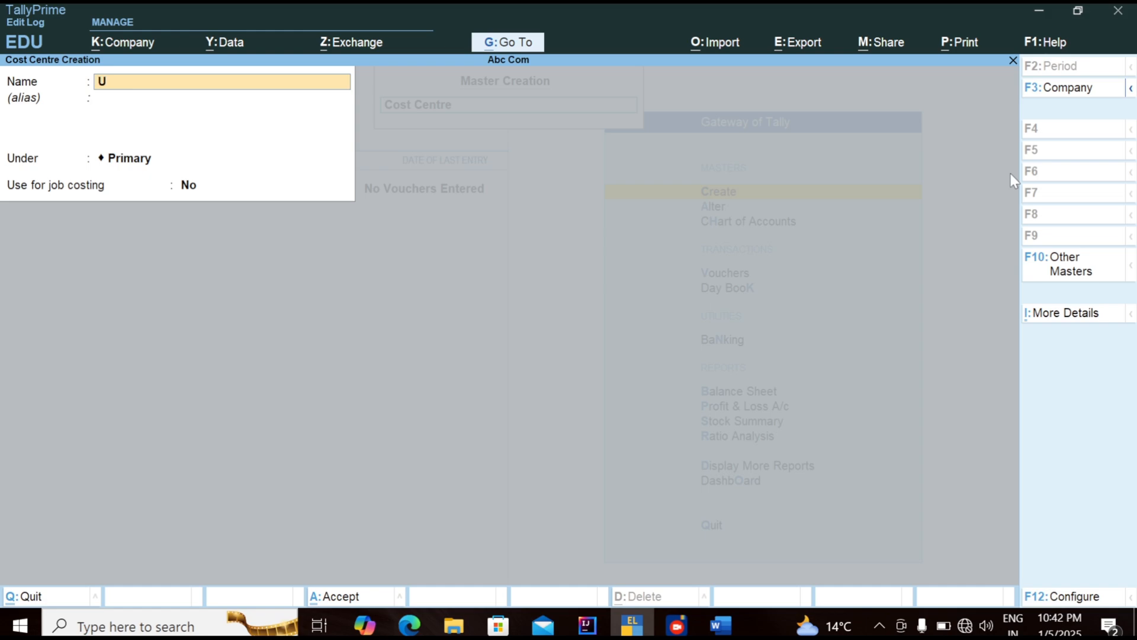
Name the new cost centre Building Construnction Project.
type("Buiding")
key("BackSpace")
key("BackSpace")
key("BackSpace")
key("BackSpace")
type("lding Constrc")
key("BackSpace")
type("unction")
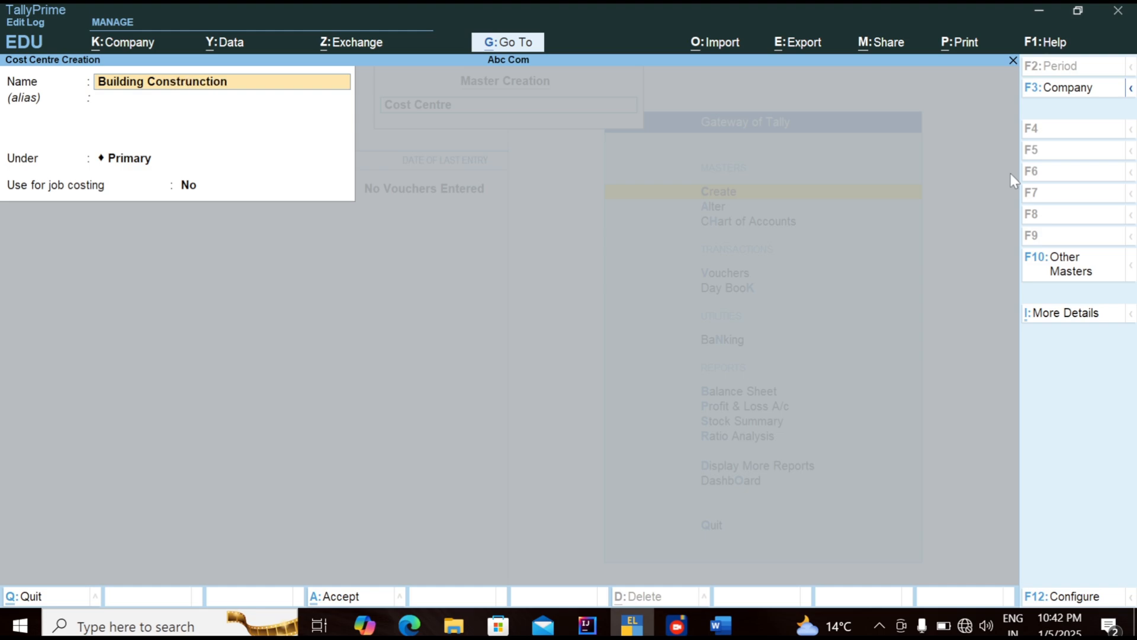
type(" Project")
key("Return")
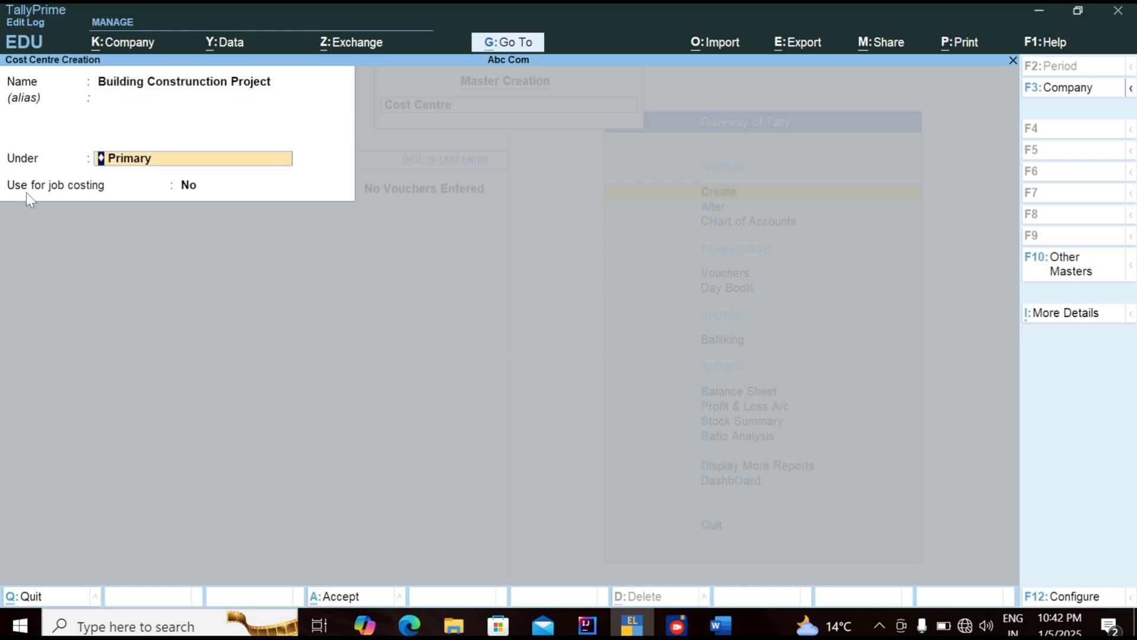
Keep the cost centre under Primary, enable its use for job costing, save it and return to the Gateway of Tally.
key("Return")
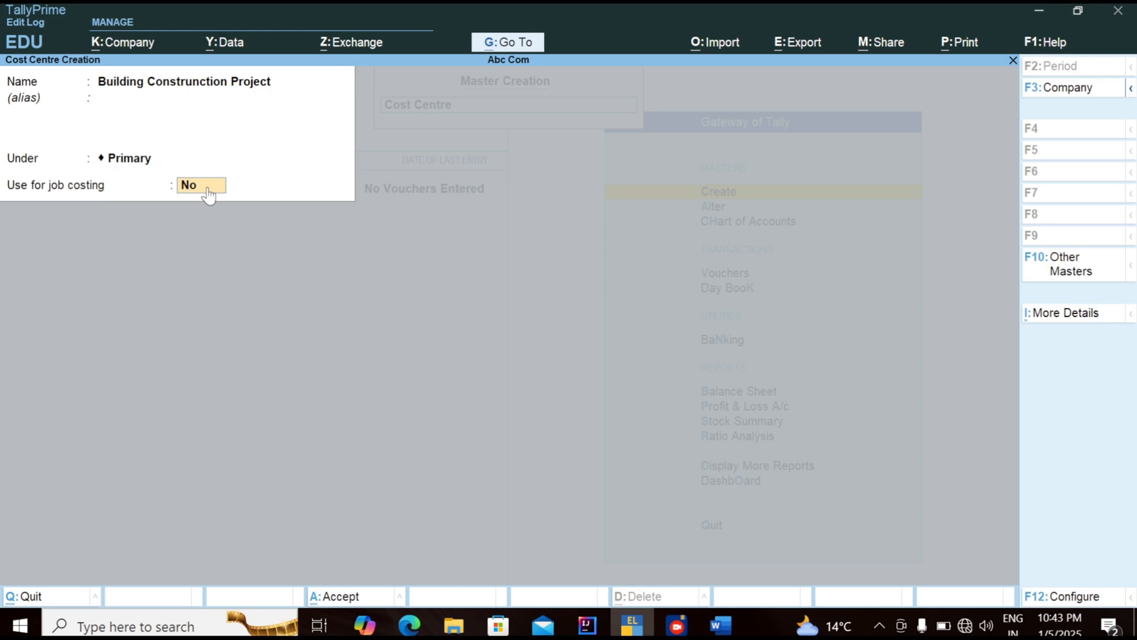
left_click(1037, 601)
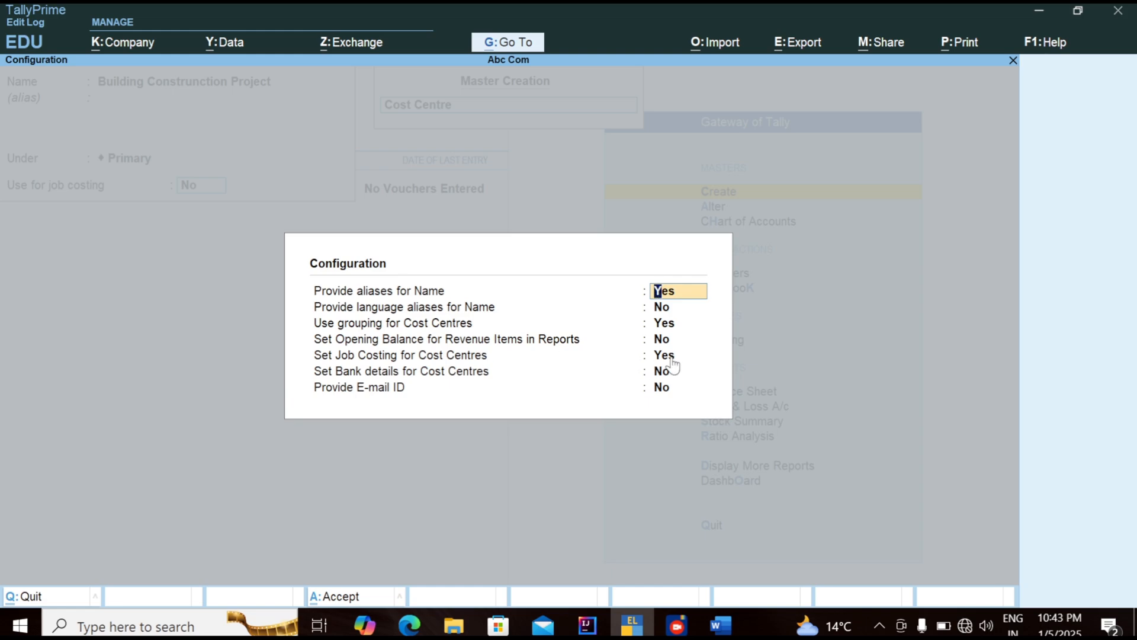
key("ctrl+a")
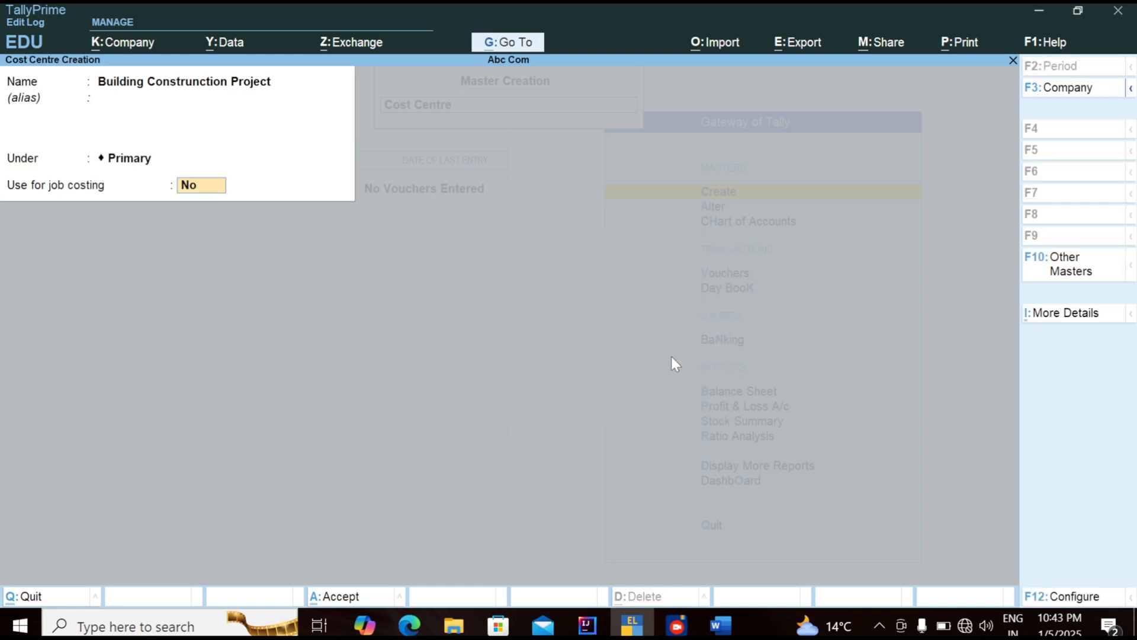
type("y")
key("Return")
key("Return")
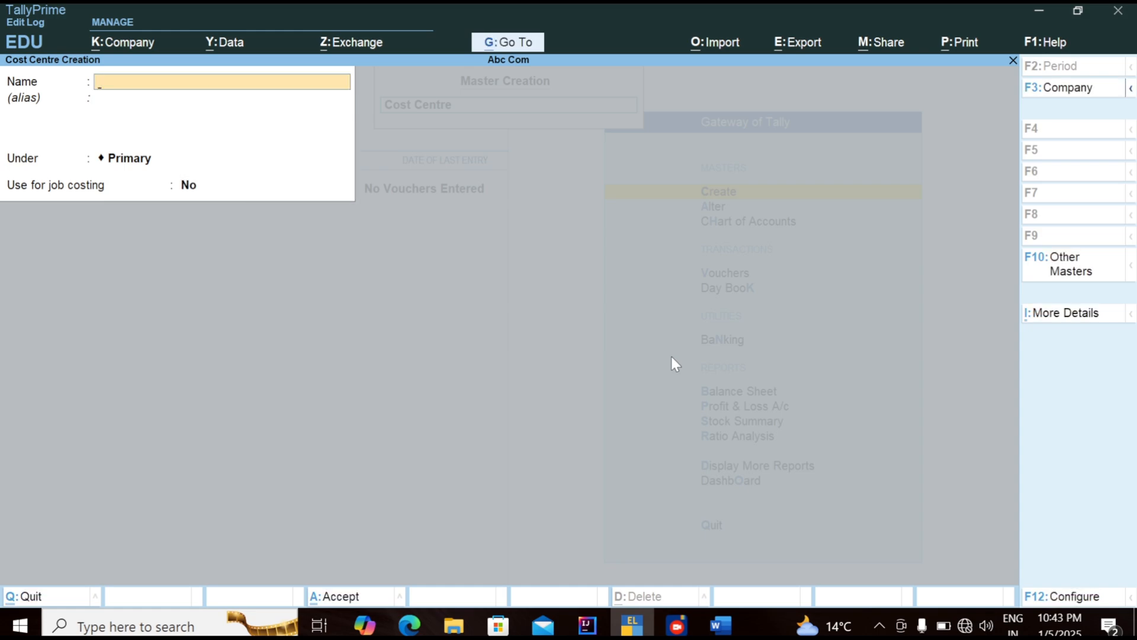
key("Escape")
key("Return")
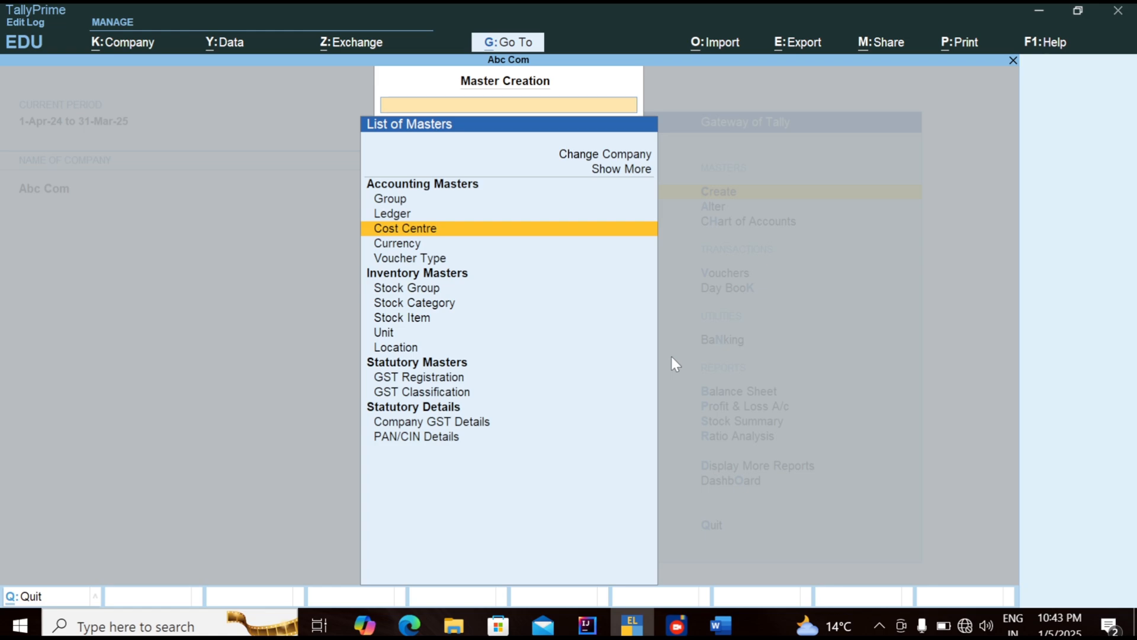
key("Escape")
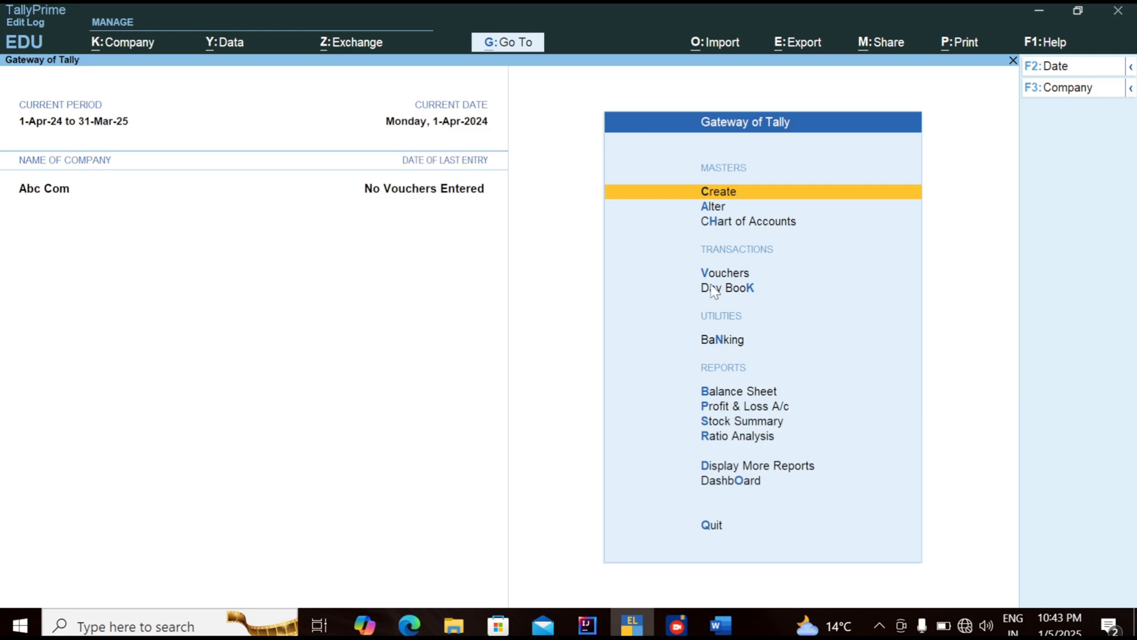
Start a new stock group named Row Metarial under Primary, without adding item quantities.
key("Return")
key("Down")
key("Down")
key("Down")
key("Down")
key("Down")
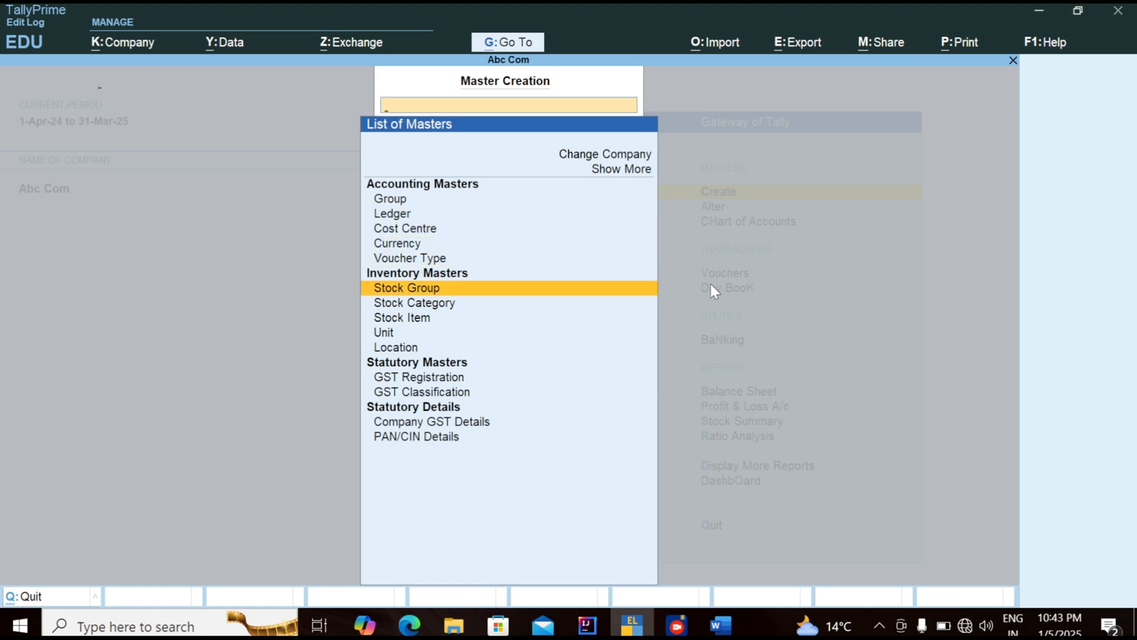
key("Return")
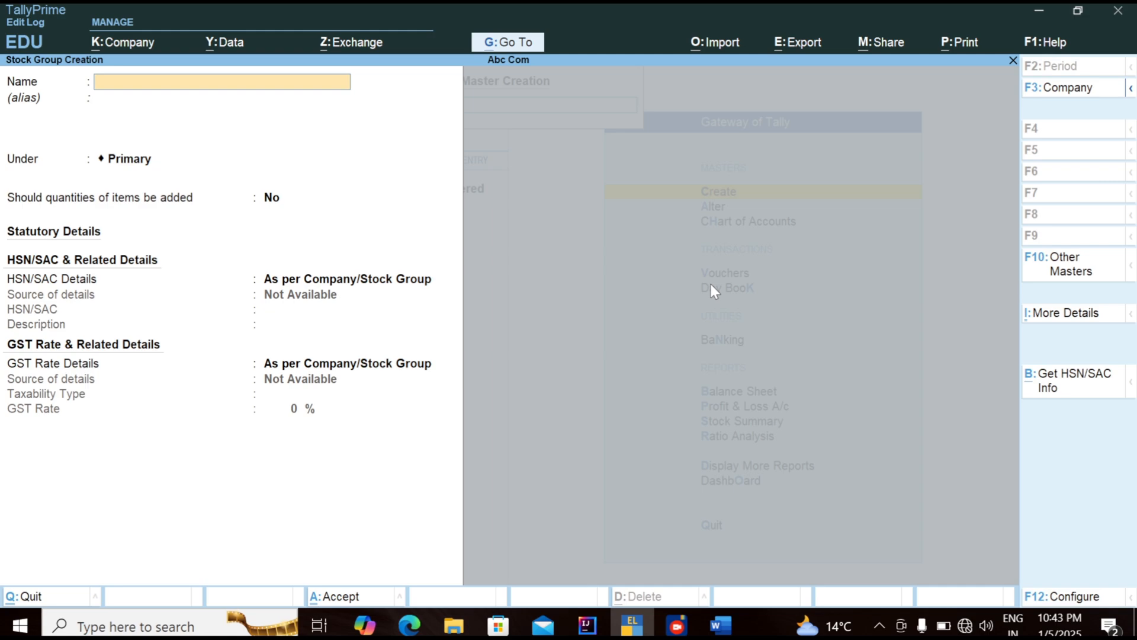
type("Row")
type(" Me")
type("tai")
type("ial")
key("Return")
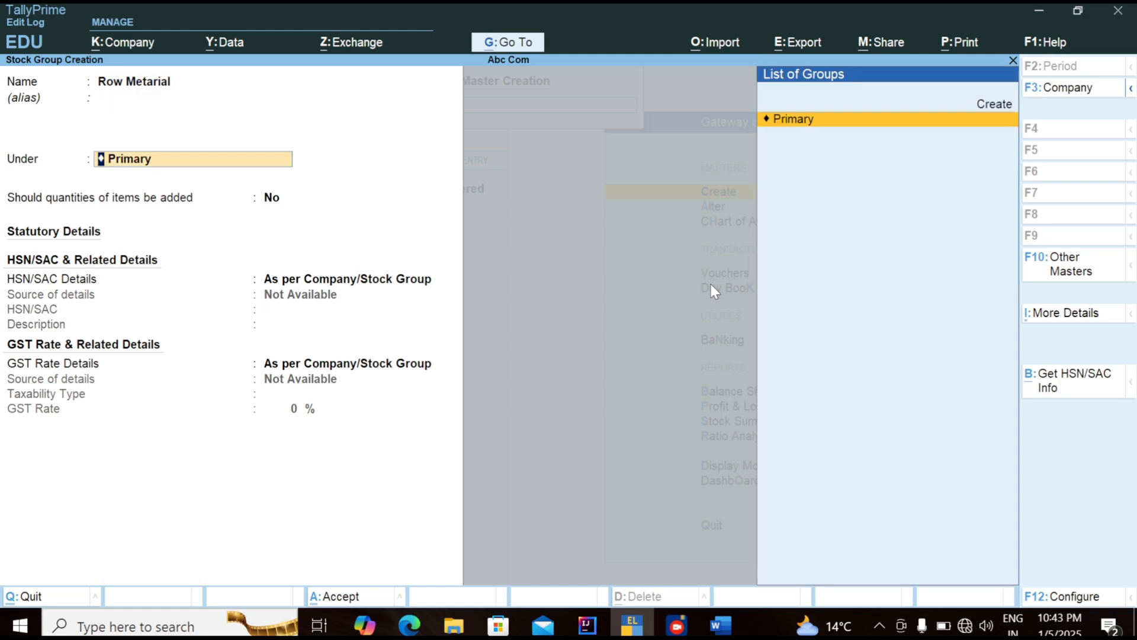
key("Return")
key("Return")
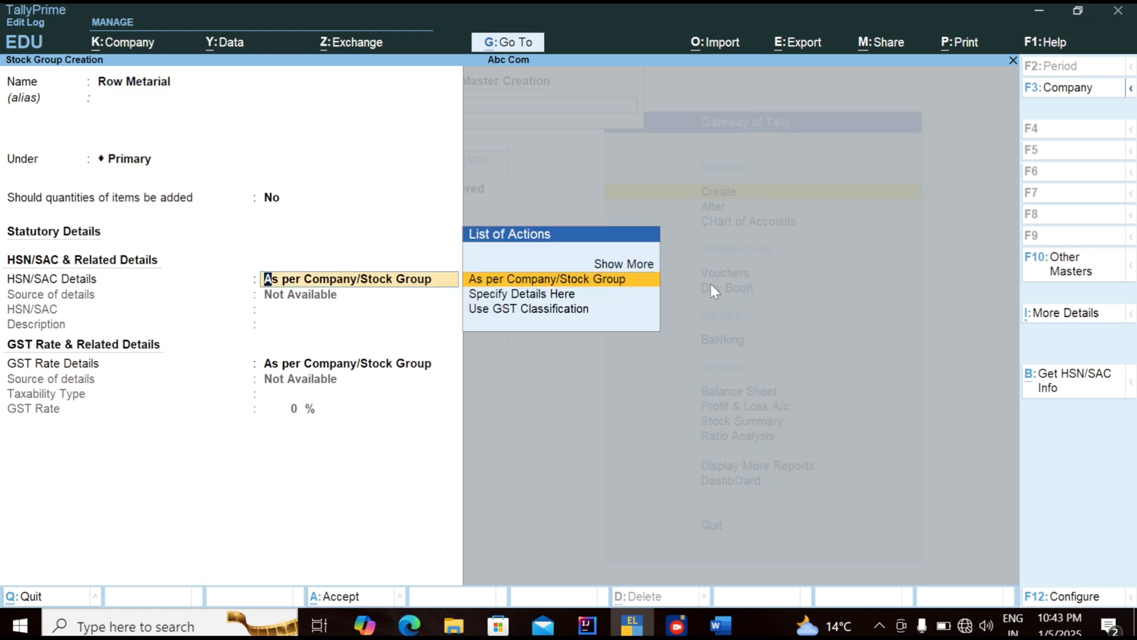
Specify the stock group's HSN/SAC details directly with code 23424, leaving the description blank.
key("Down")
key("Return")
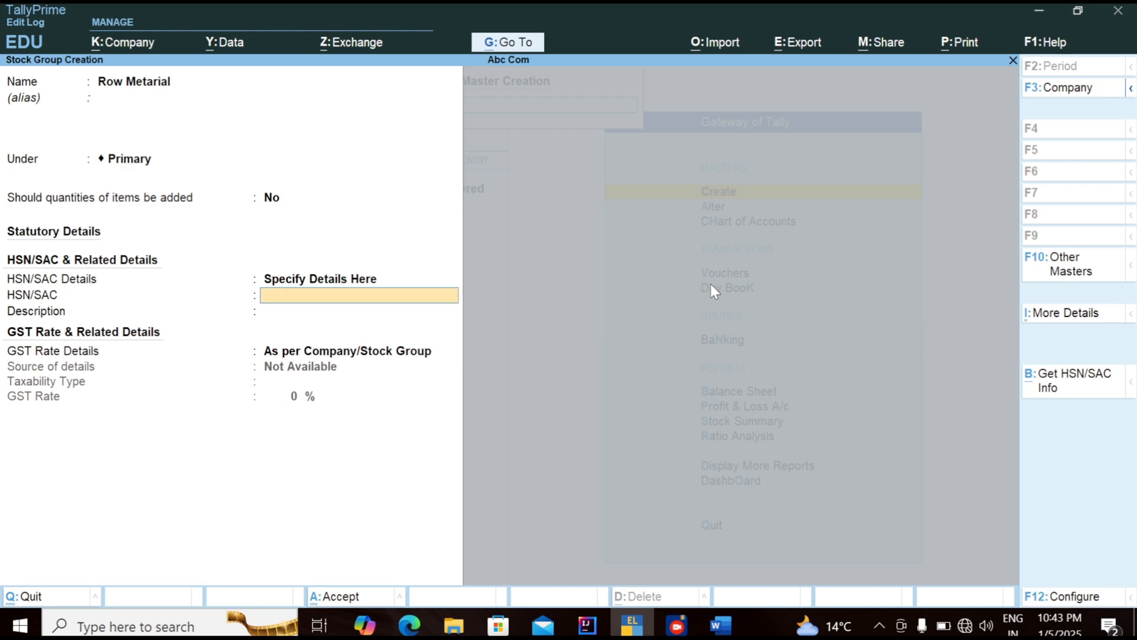
type("23424")
key("Return")
key("Return")
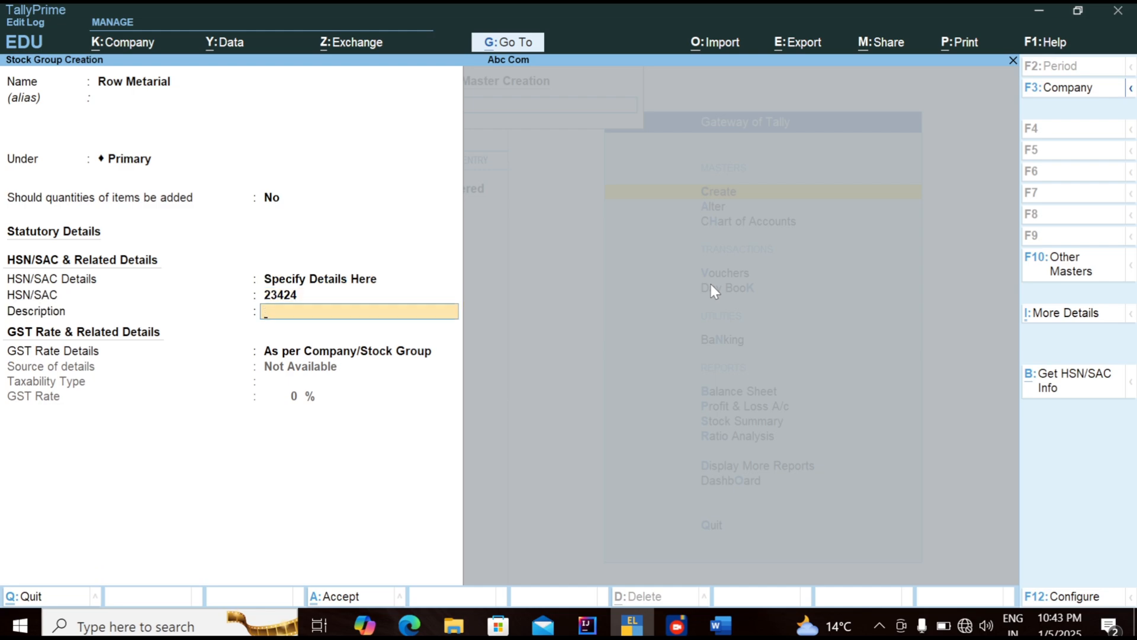
Specify the stock group's GST rate details directly as Taxable at 12%, save the group and leave stock group creation.
key("Down")
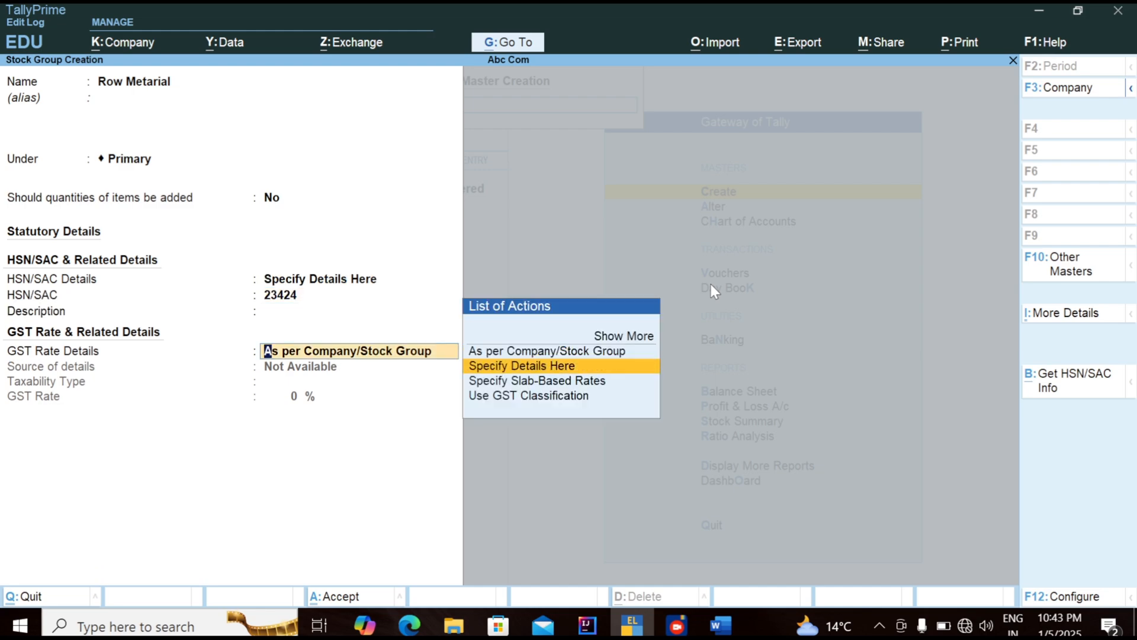
key("Return")
key("Return")
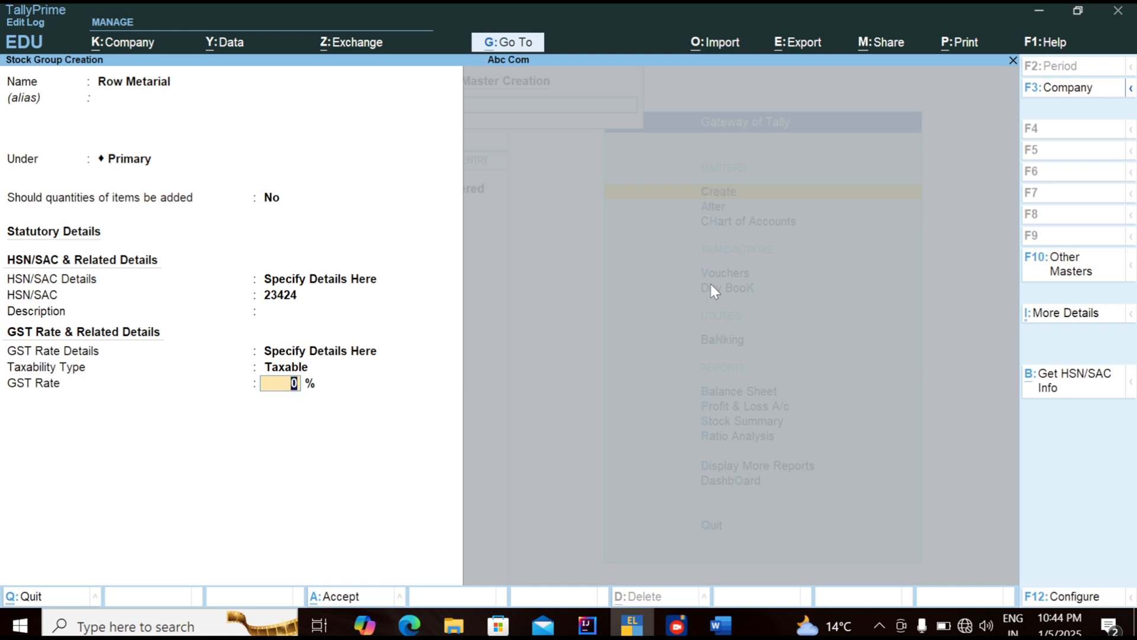
type("12")
key("ctrl")
key("Return")
key("Return")
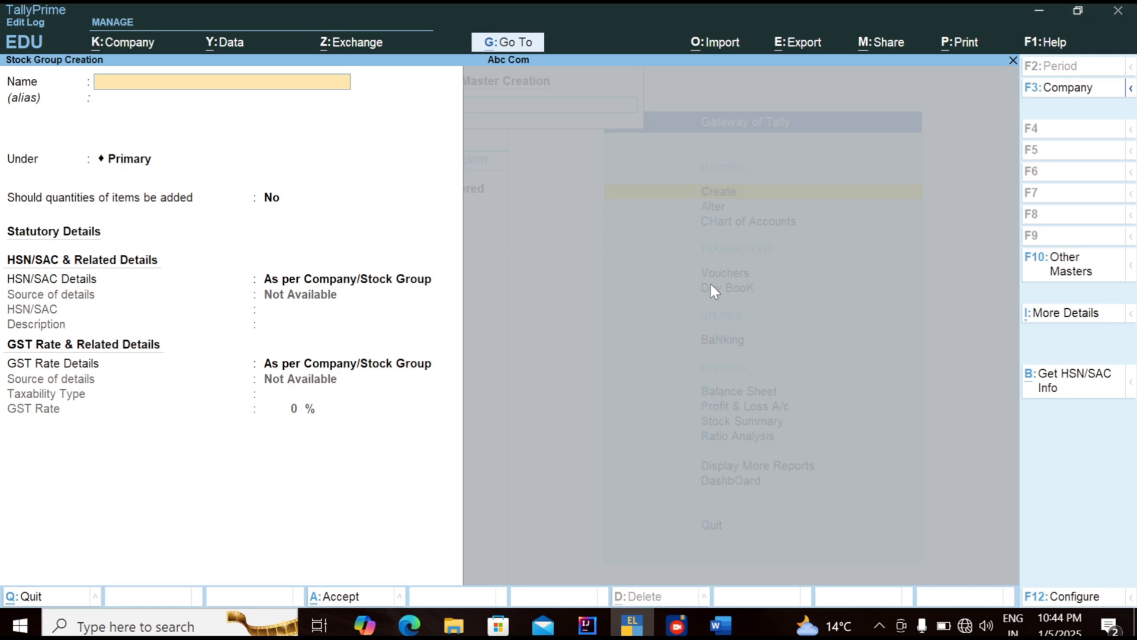
key("Escape")
key("Return")
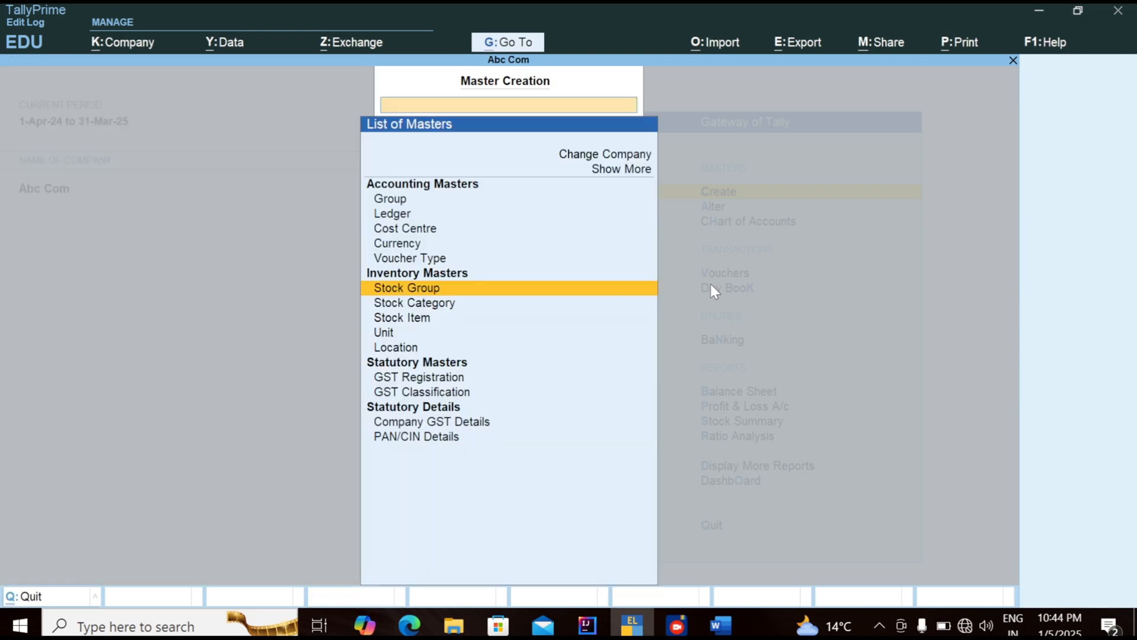
Start a new location named Afrad, leaving the alias blank and keeping it under Primary.
key("Down")
key("Down")
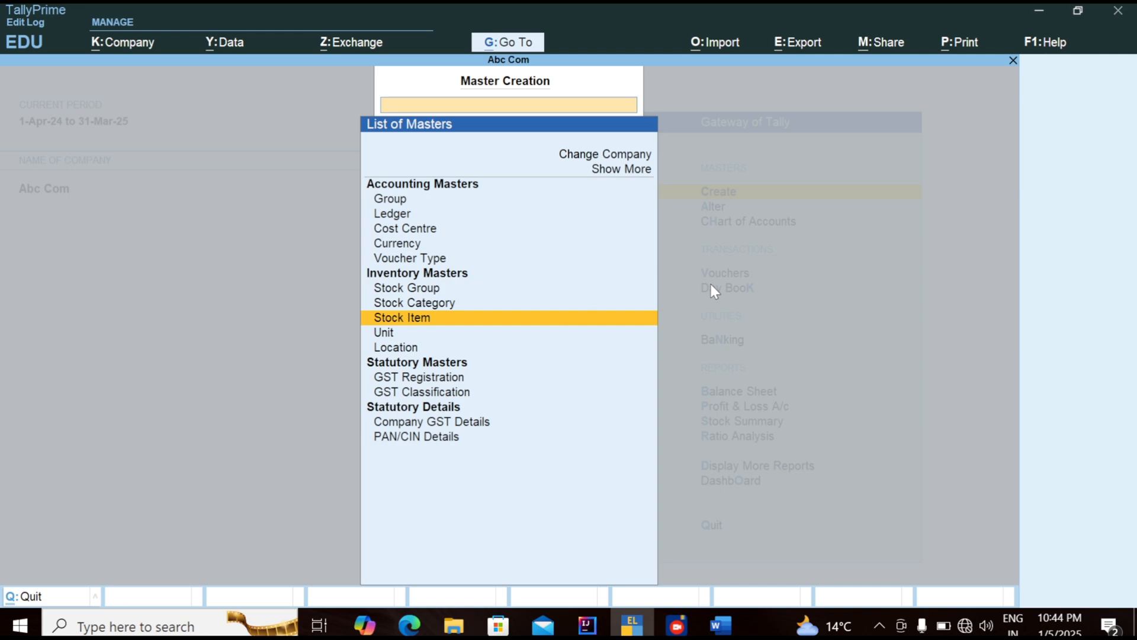
key("Down")
key("Down")
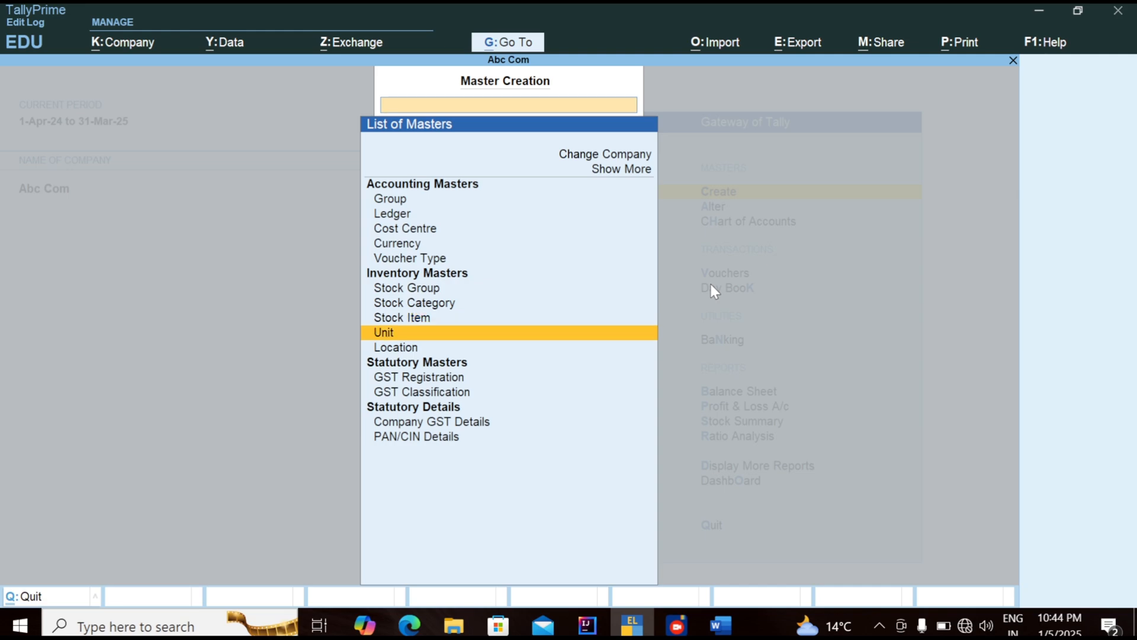
key("Return")
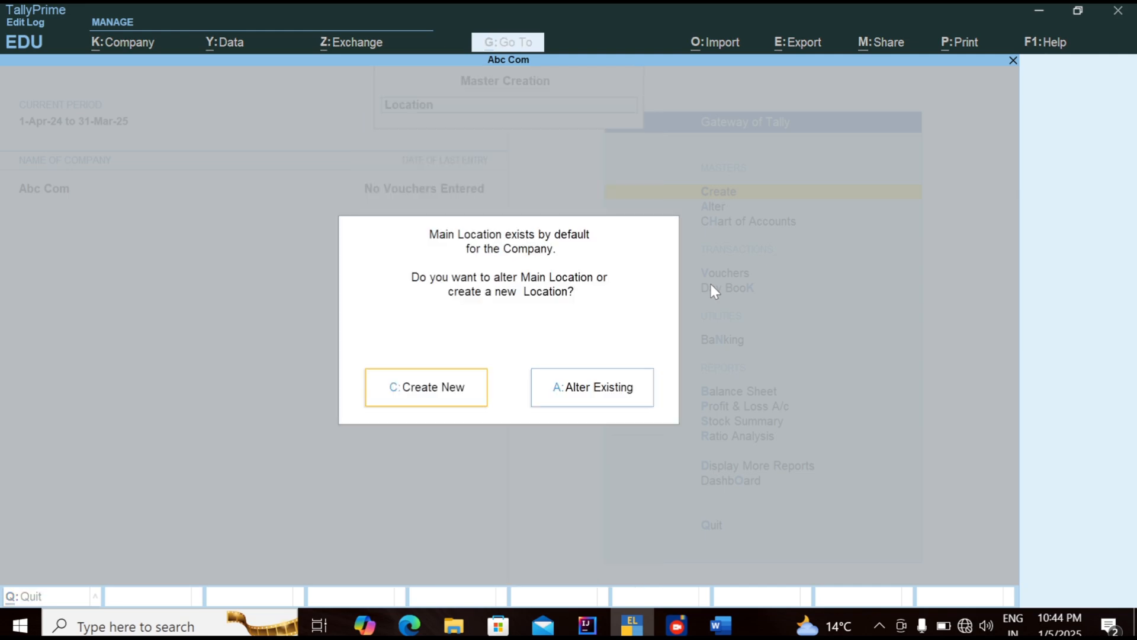
type("cAfr")
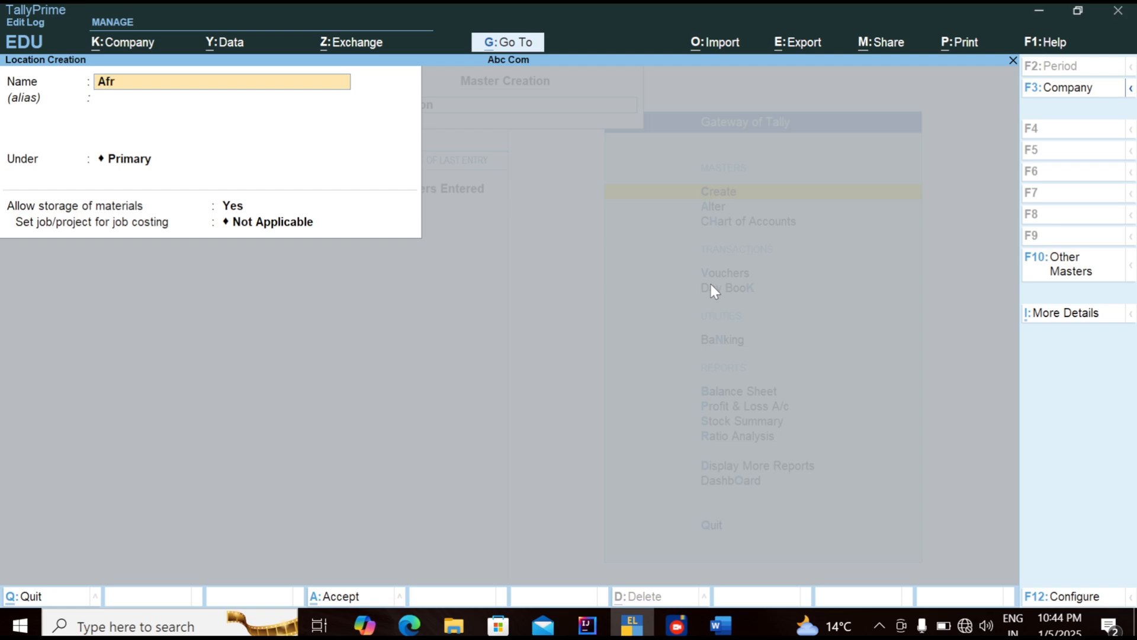
type("ad")
key("Return")
key("Return")
key("Return")
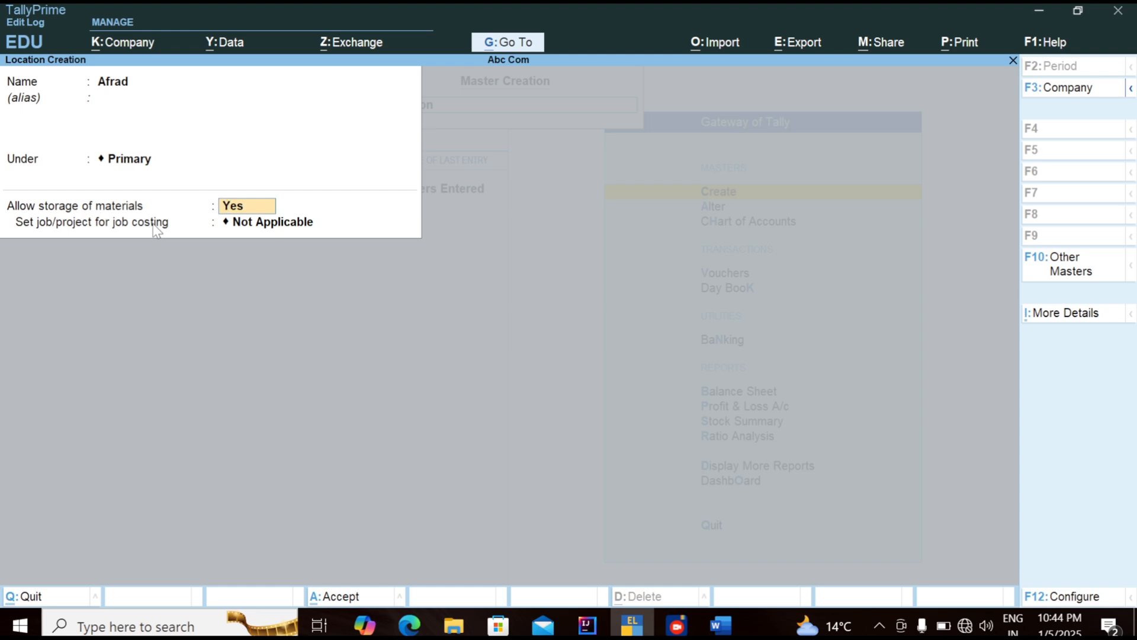
Keep storage of materials allowed, assign the Building Construnction Project for job costing and save the location.
key("Return")
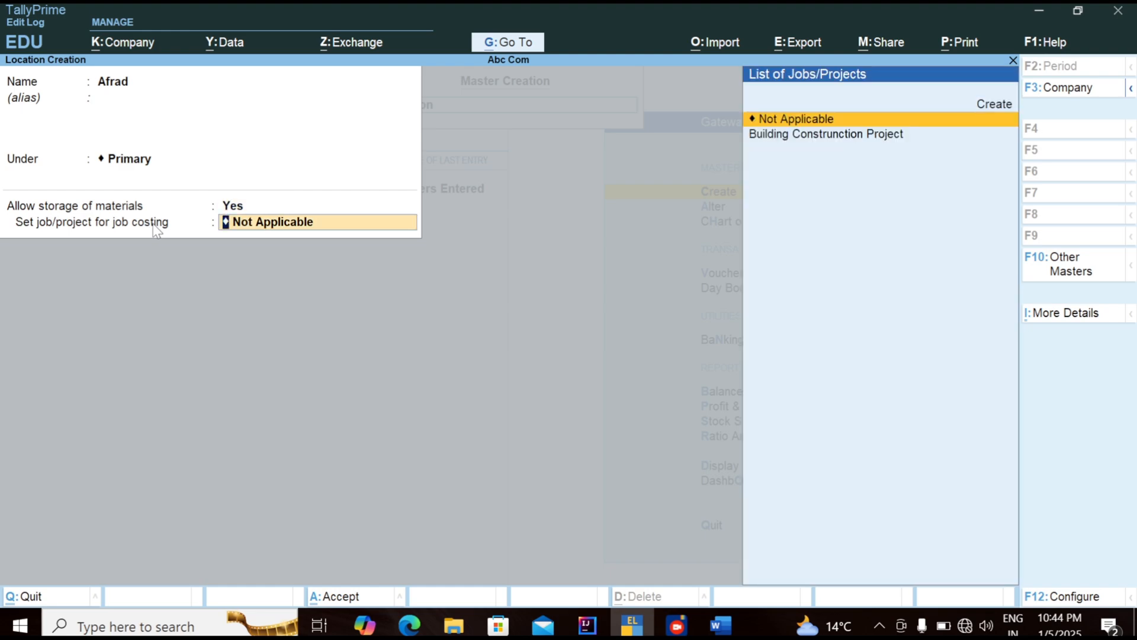
left_click(768, 138)
left_click(769, 136)
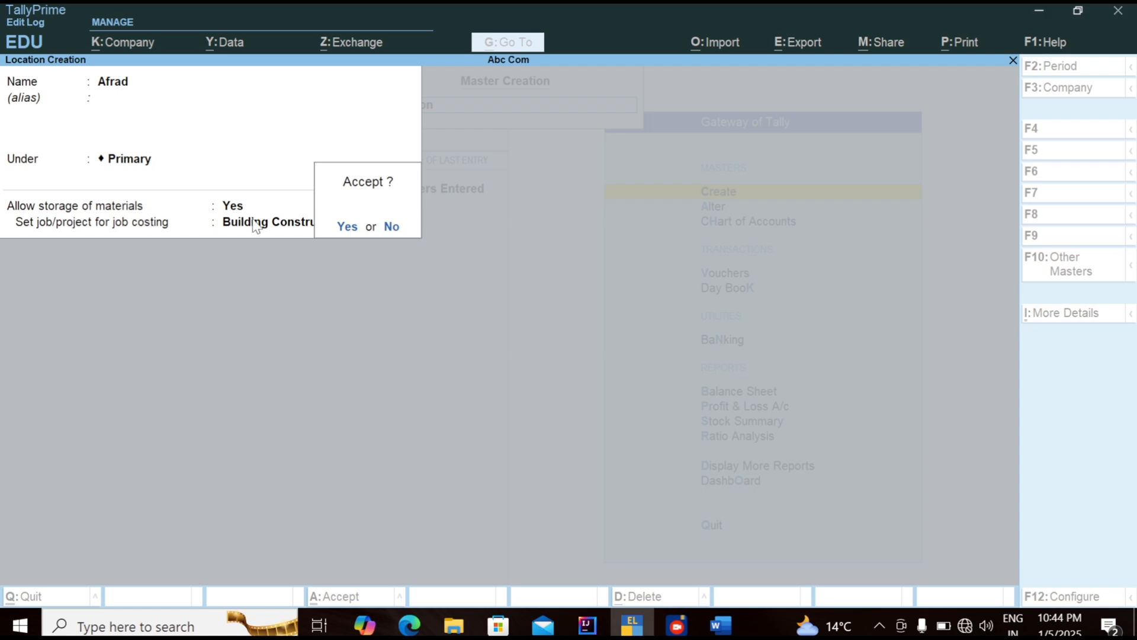
key("Return")
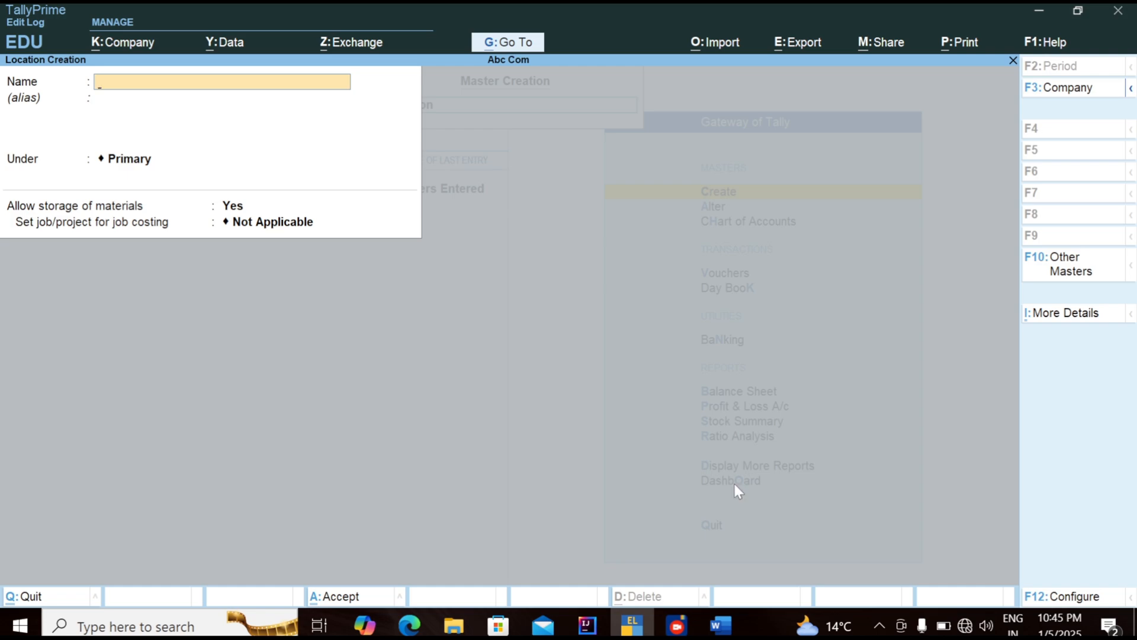
Review the location configuration for the job costing details option and leave location creation.
left_click(1037, 597)
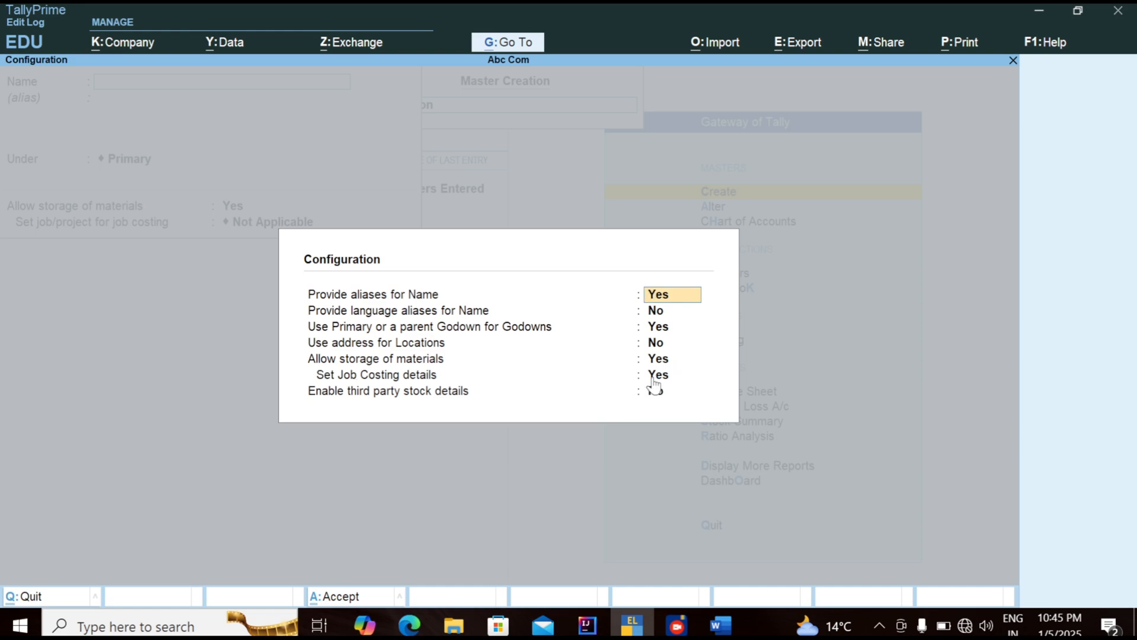
key("ctrl+a")
key("Escape")
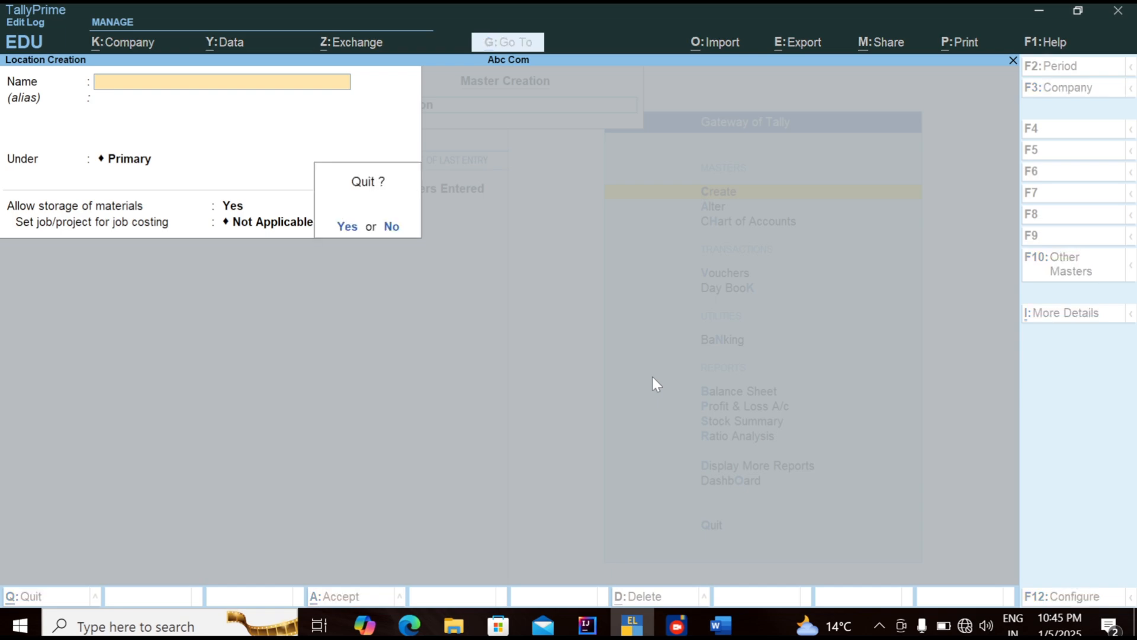
key("y")
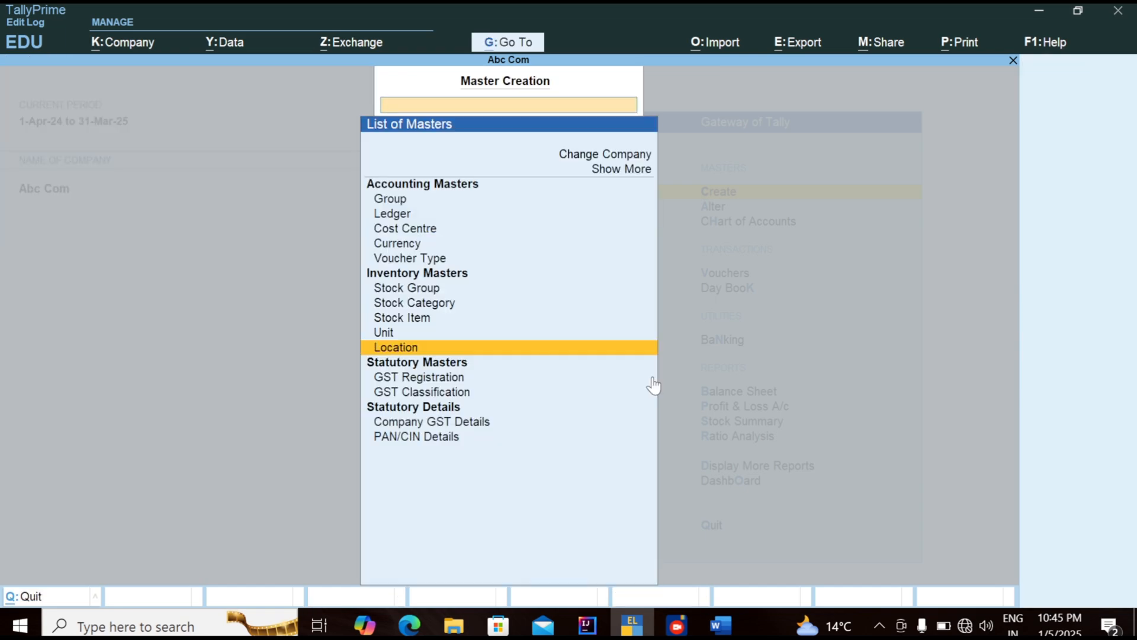
Open a new stock item, switch to the job costing document in Word and copy the stock item name Brick (ईंट).
key("Up")
key("Up")
key("Return")
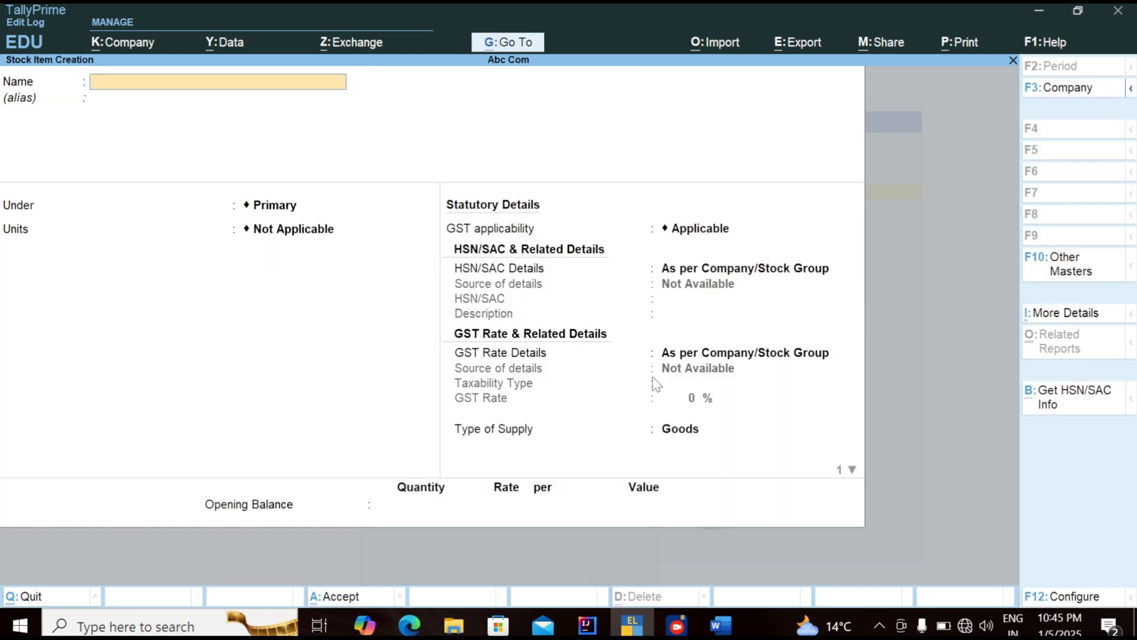
key("alt+Tab")
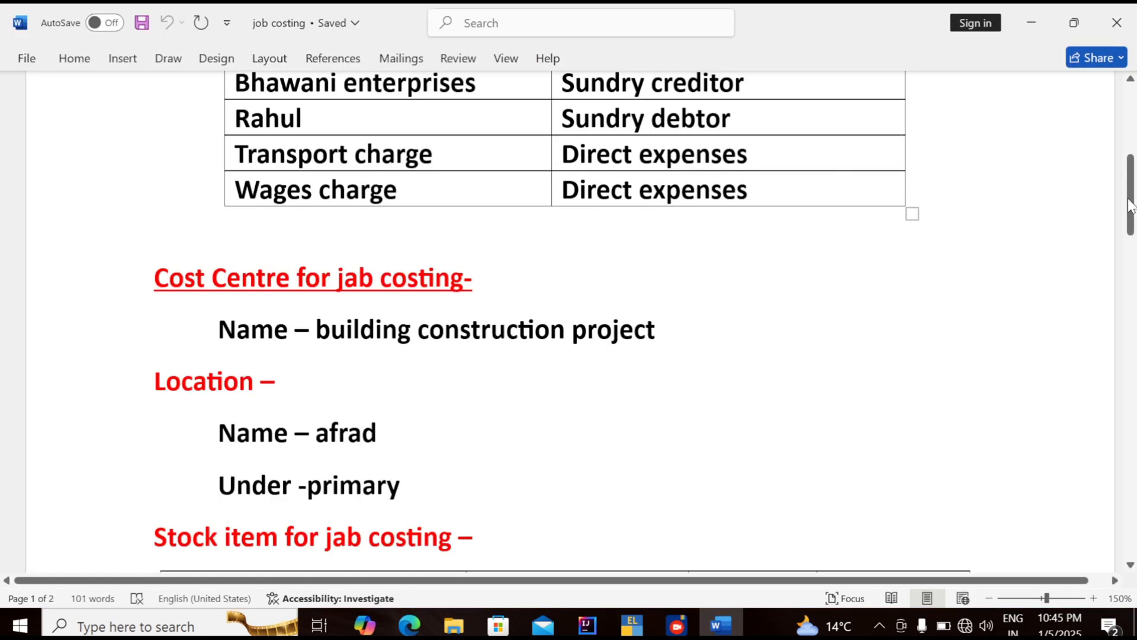
left_click_drag(1131, 205, 1130, 271)
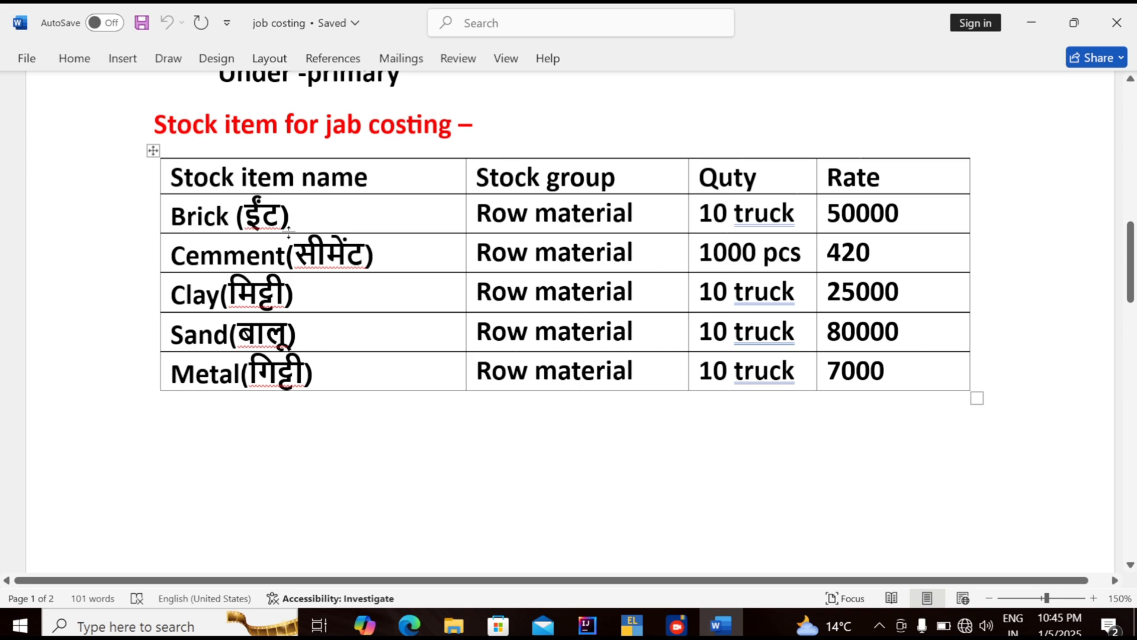
triple_click(193, 218)
key("ctrl+c")
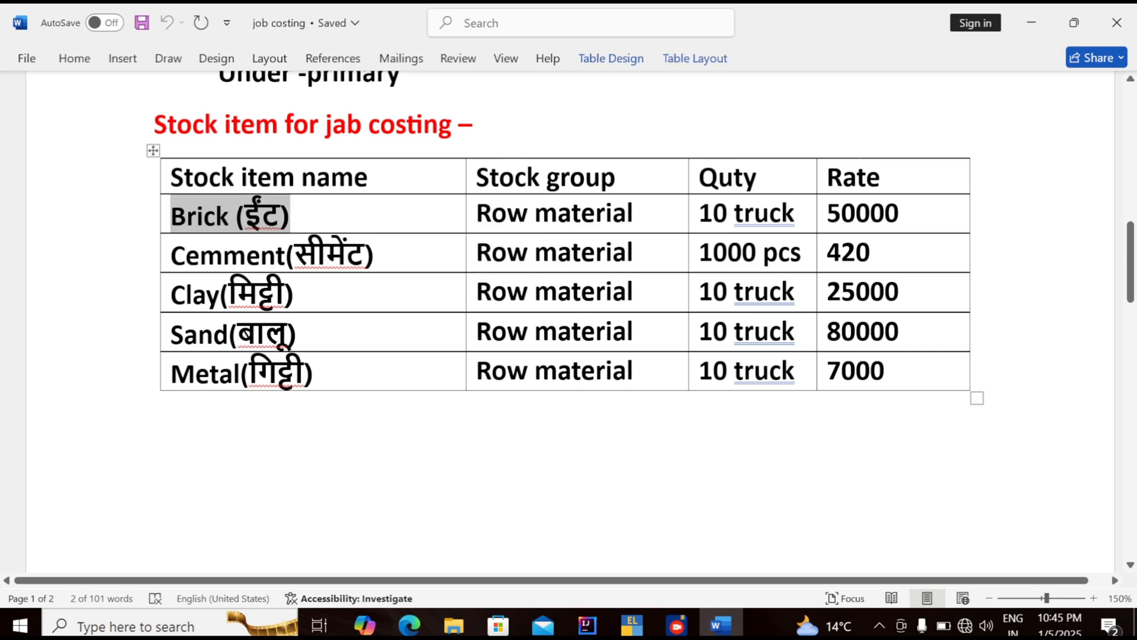
Switch back to TallyPrime, paste Brick (ईंट) as the stock item name and place the item under Row Metarial.
left_click(651, 628)
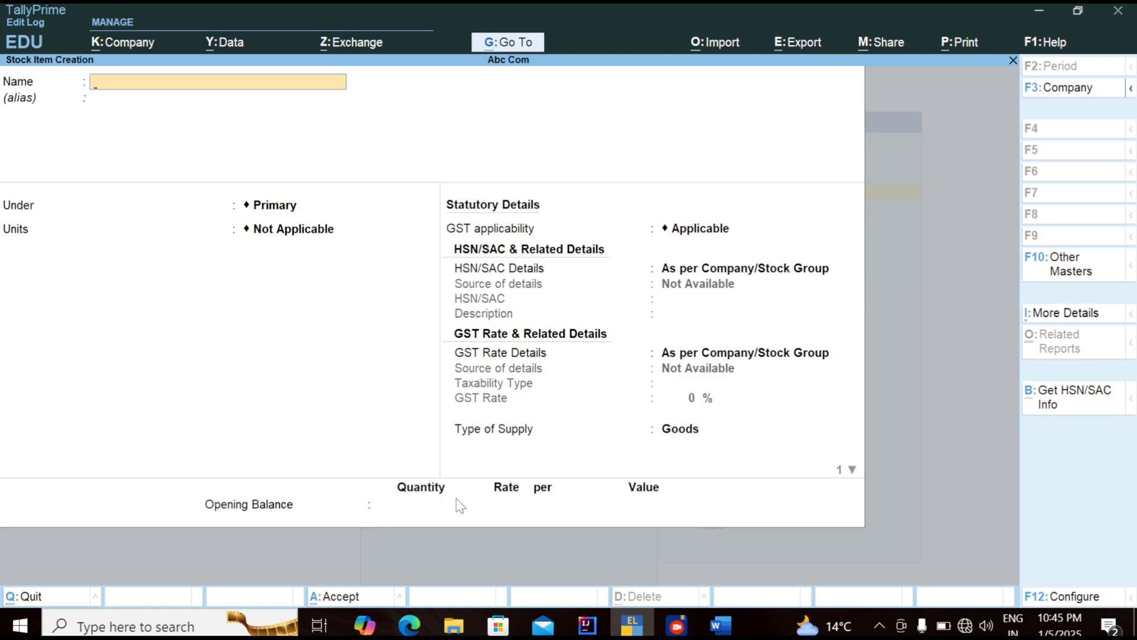
key("ctrl+v")
key("Return")
key("Return")
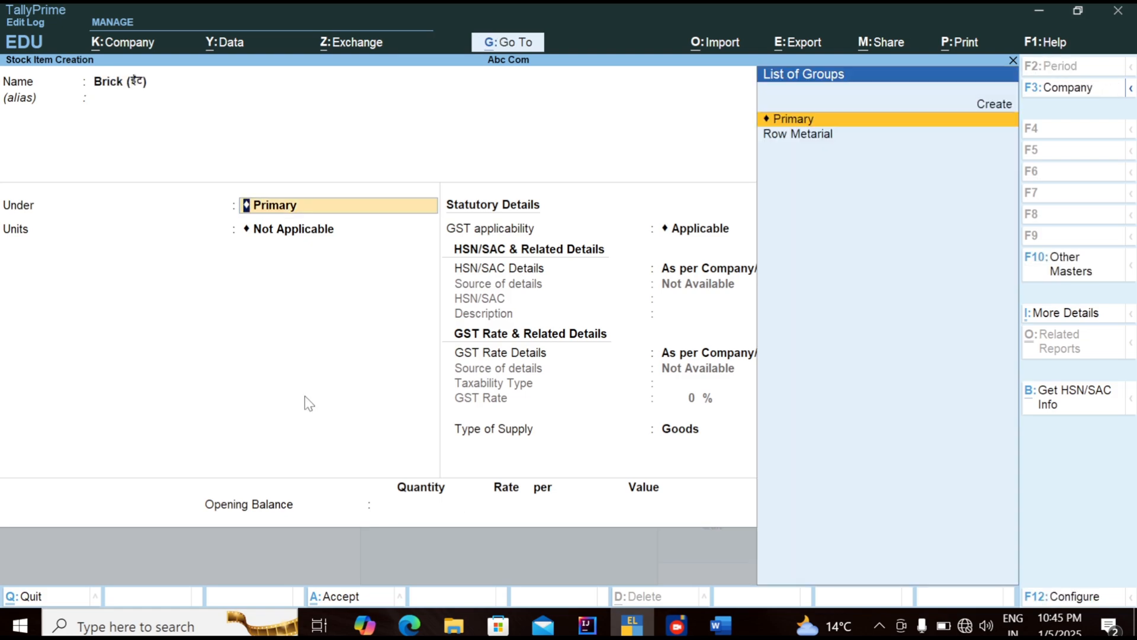
key("Down")
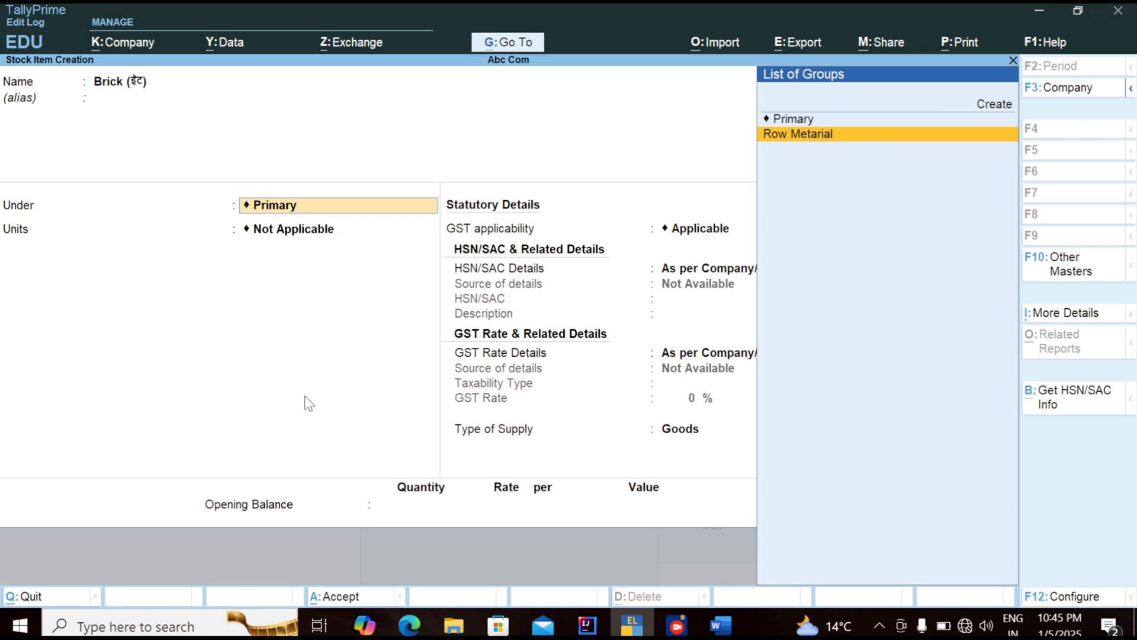
key("Return")
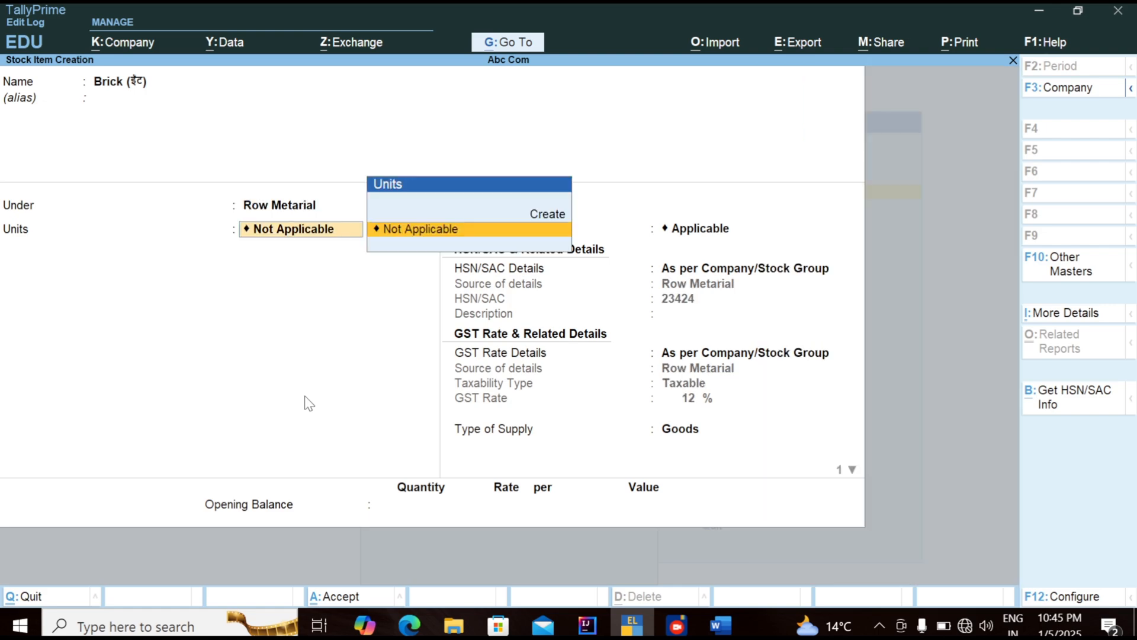
Create a simple unit with symbol truck, formal name Trucks, no UQC and 0 decimal places.
key("Up")
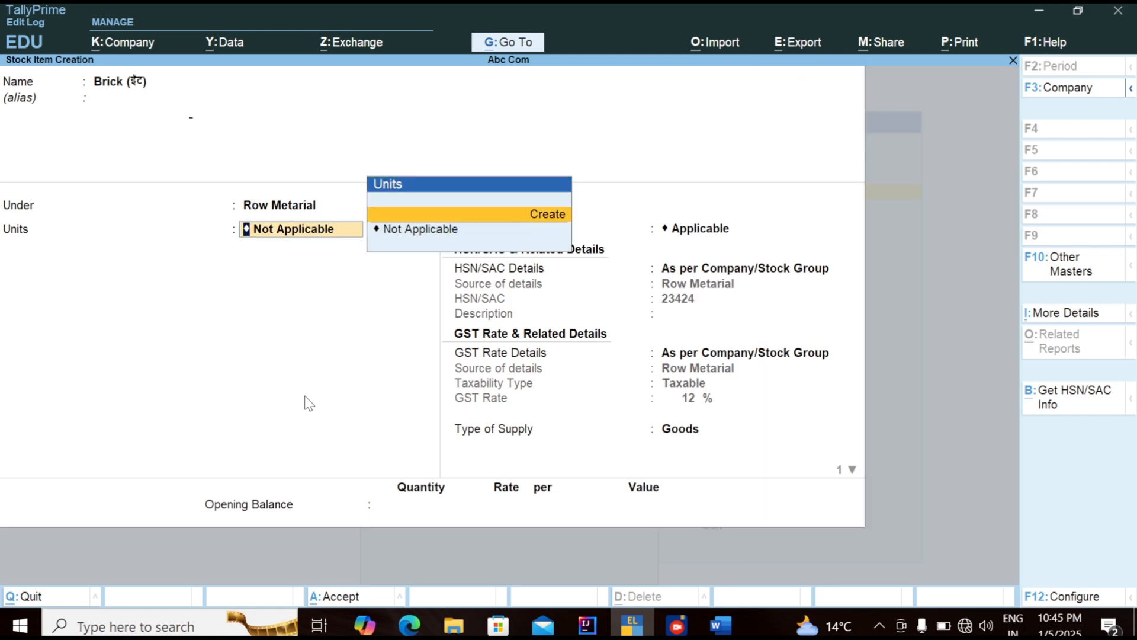
key("Return")
type("truck")
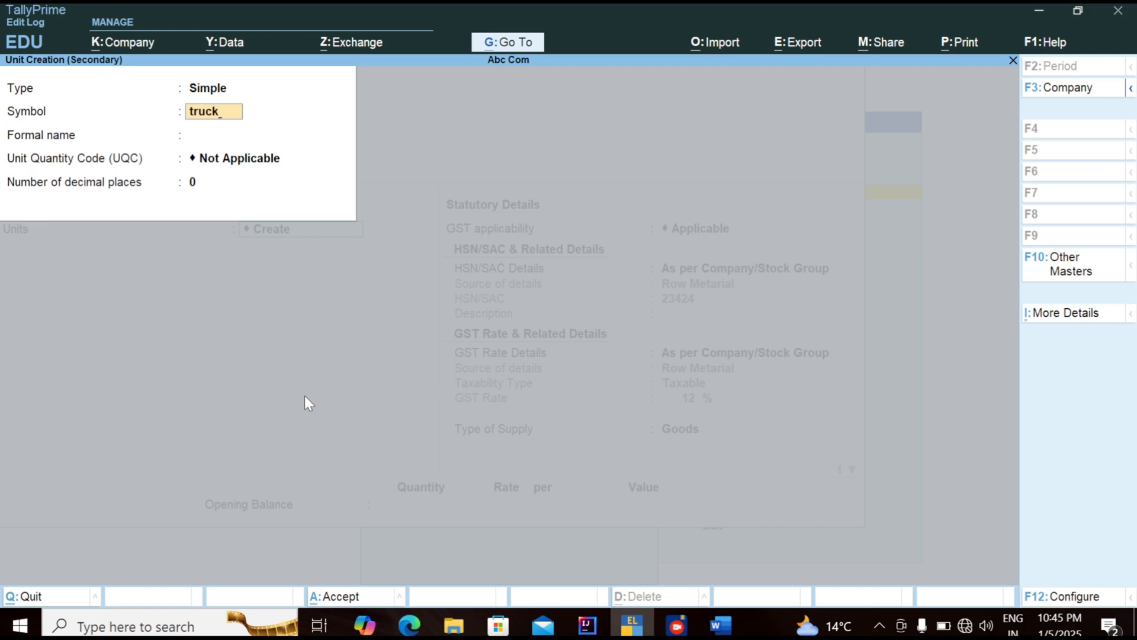
key("Return")
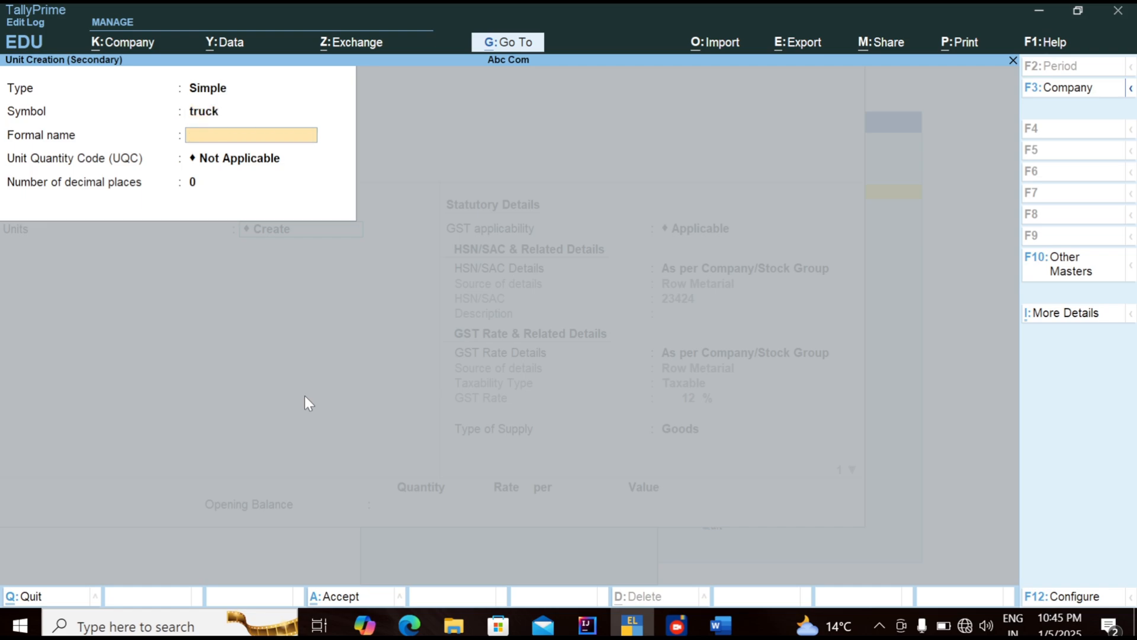
type("Trucks")
key("Return")
key("Return")
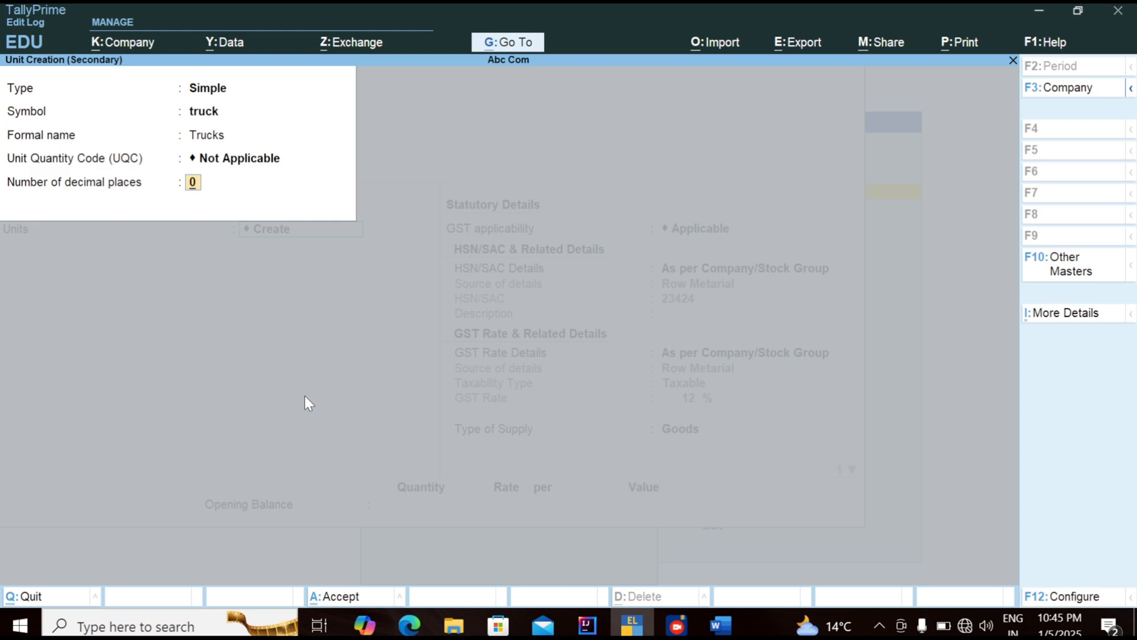
key("Return")
Assign the truck unit to the Brick item, keep the default BOM and GST details, leave the opening balance empty and save.
key("Return")
key("Return")
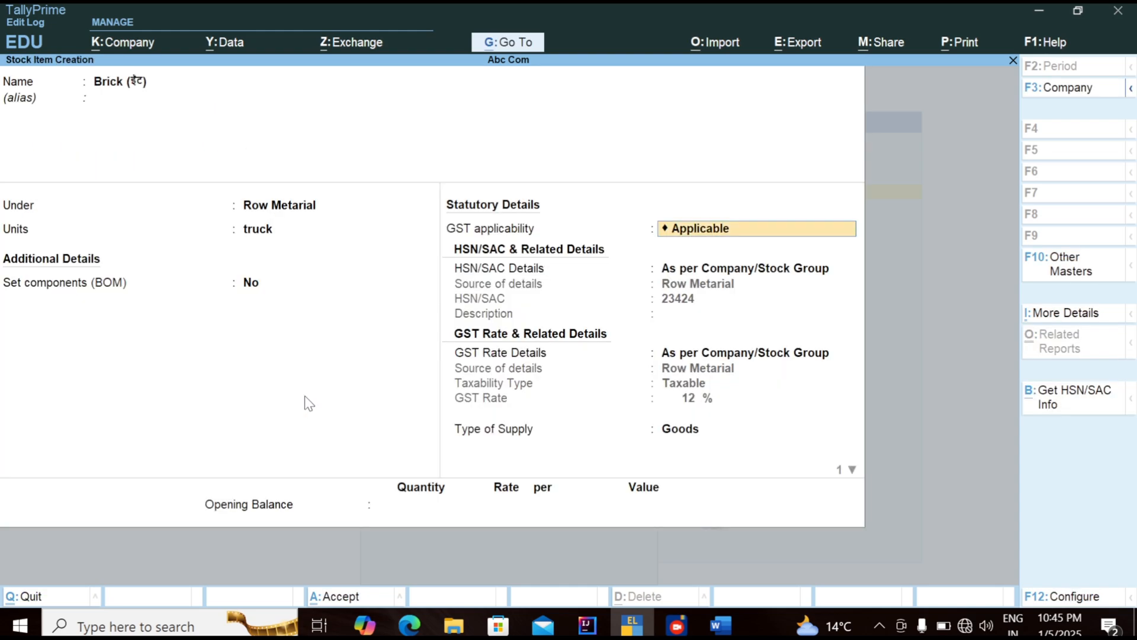
key("Return")
key("Return")
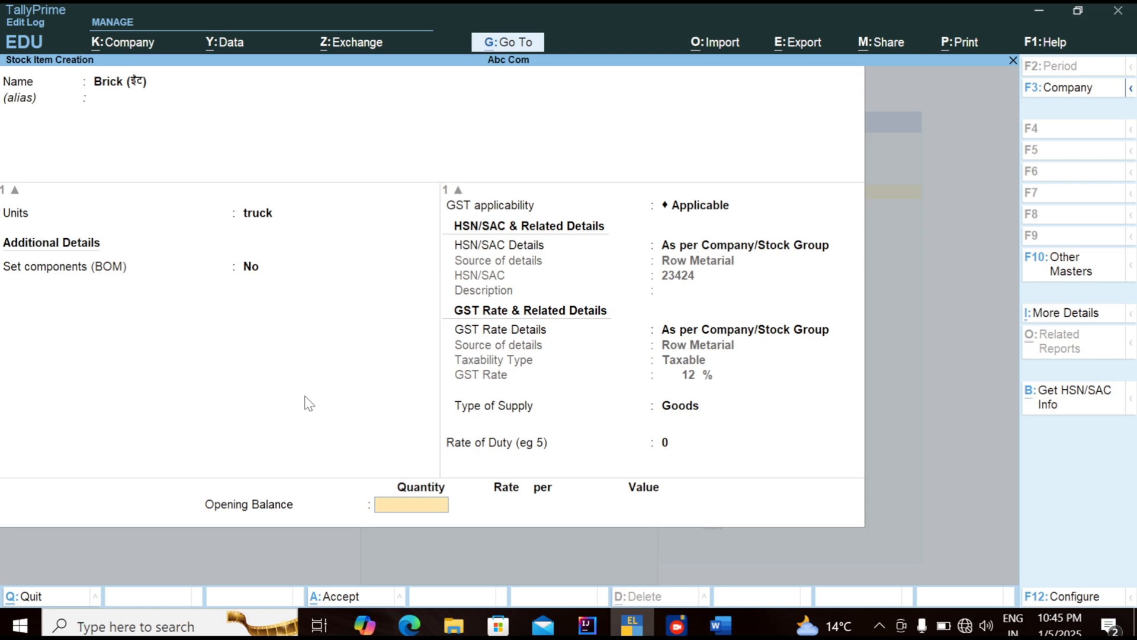
key("Return")
key("Return")
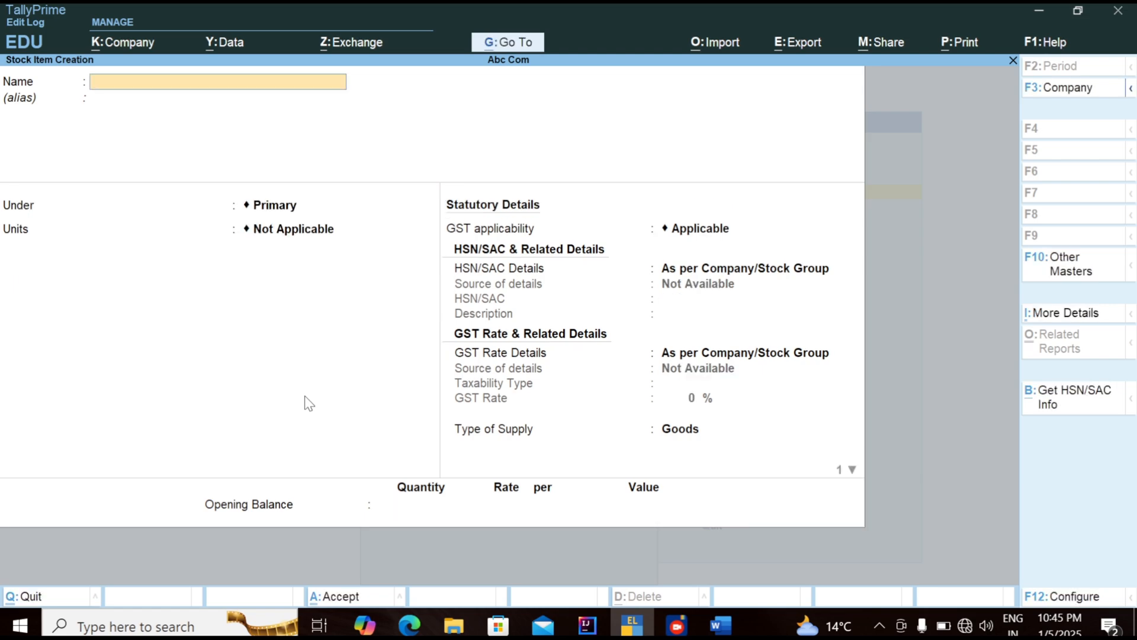
Copy Cemment(सीमेंट) from the Word document and paste it in TallyPrime as the new stock item's name.
key("alt+Tab")
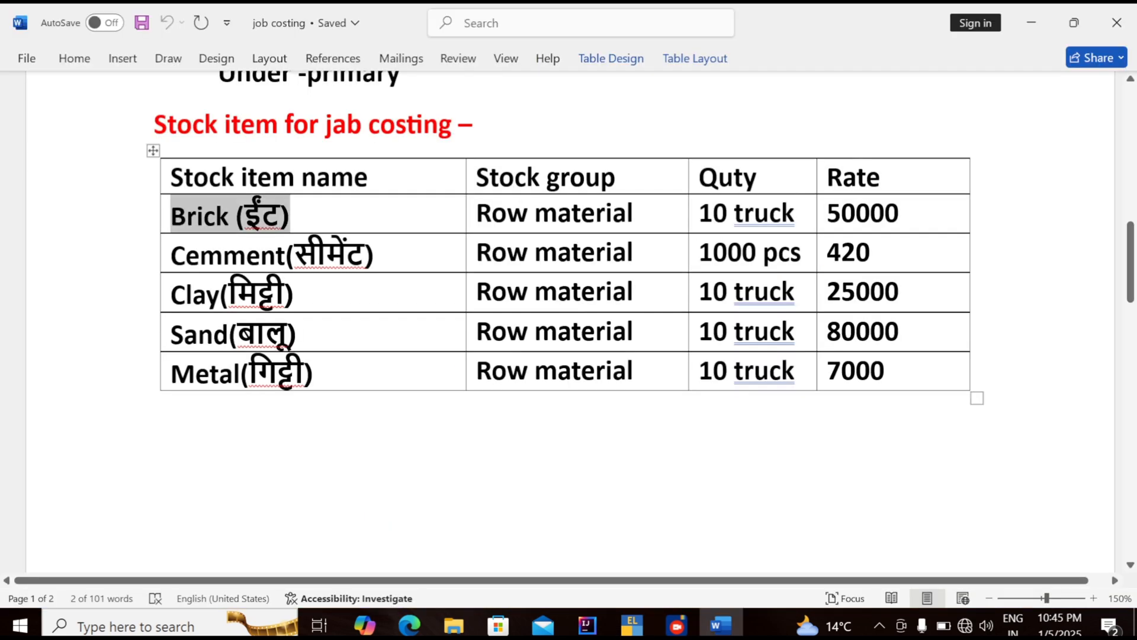
left_click_drag(374, 256, 181, 260)
key("ctrl+c")
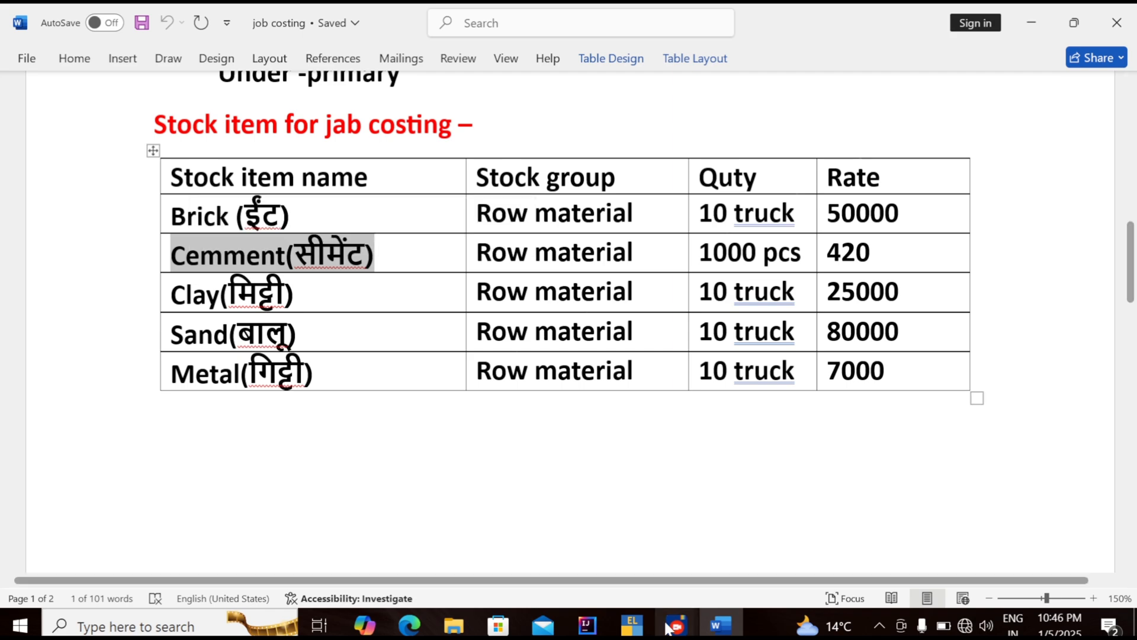
left_click(644, 623)
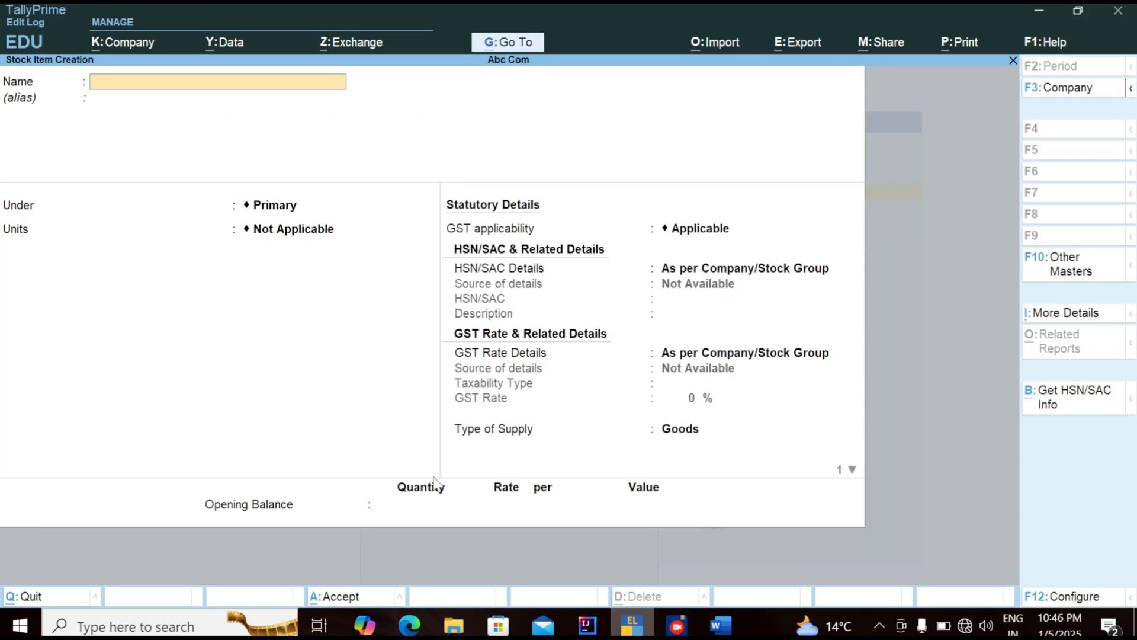
key("ctrl+v")
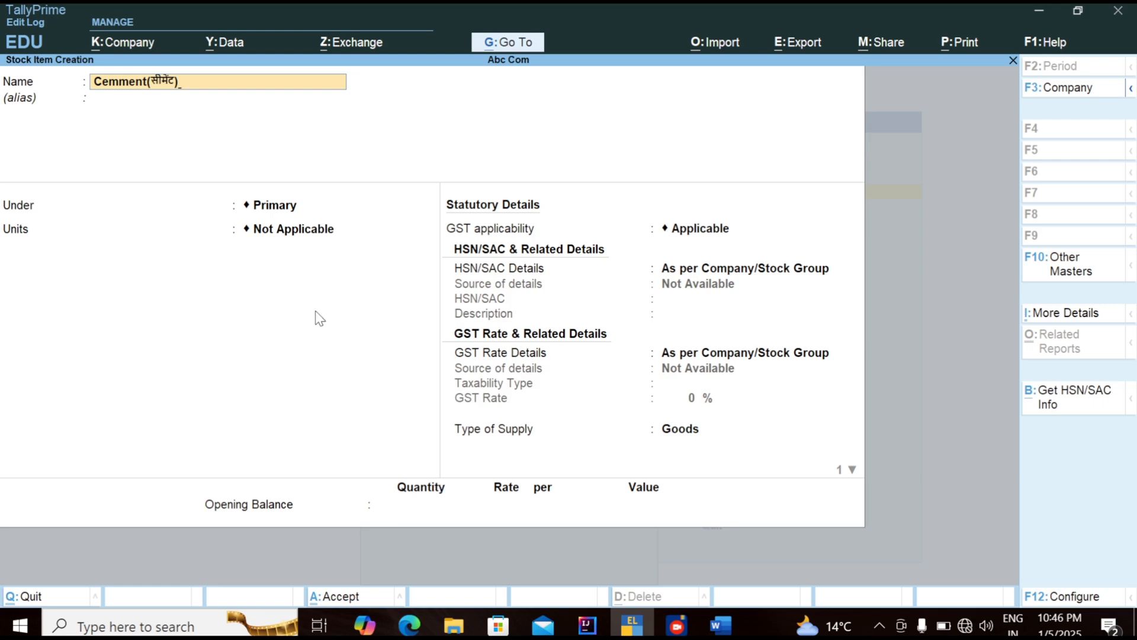
Place the Cemment stock item under the Row Metarial group, leaving the alias blank.
key("Return")
key("Return")
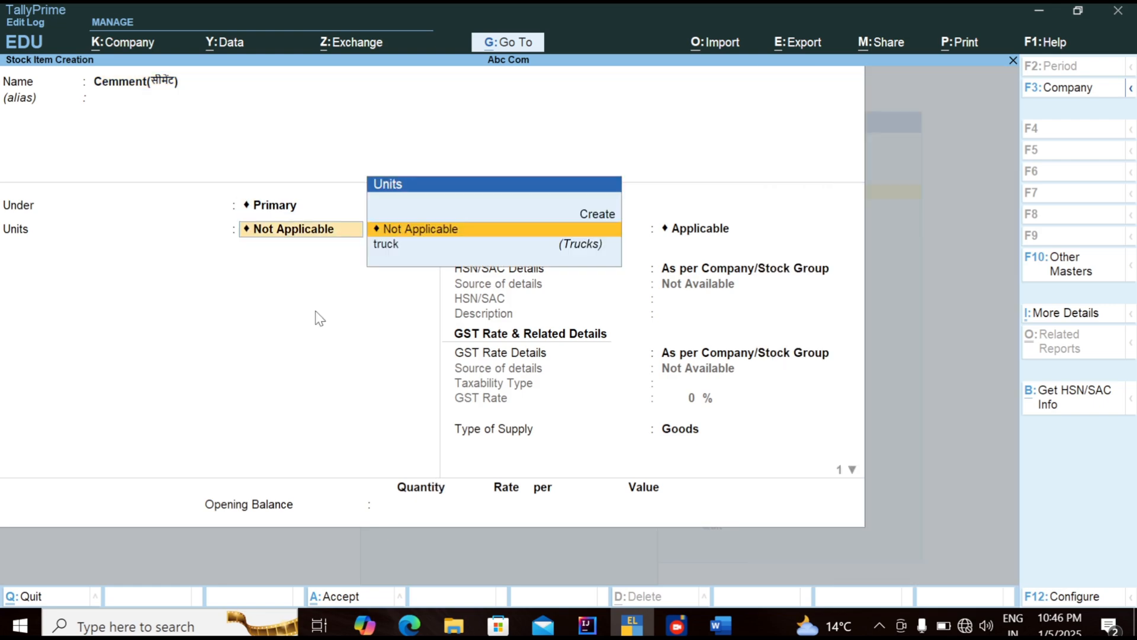
key("BackSpace")
key("Down")
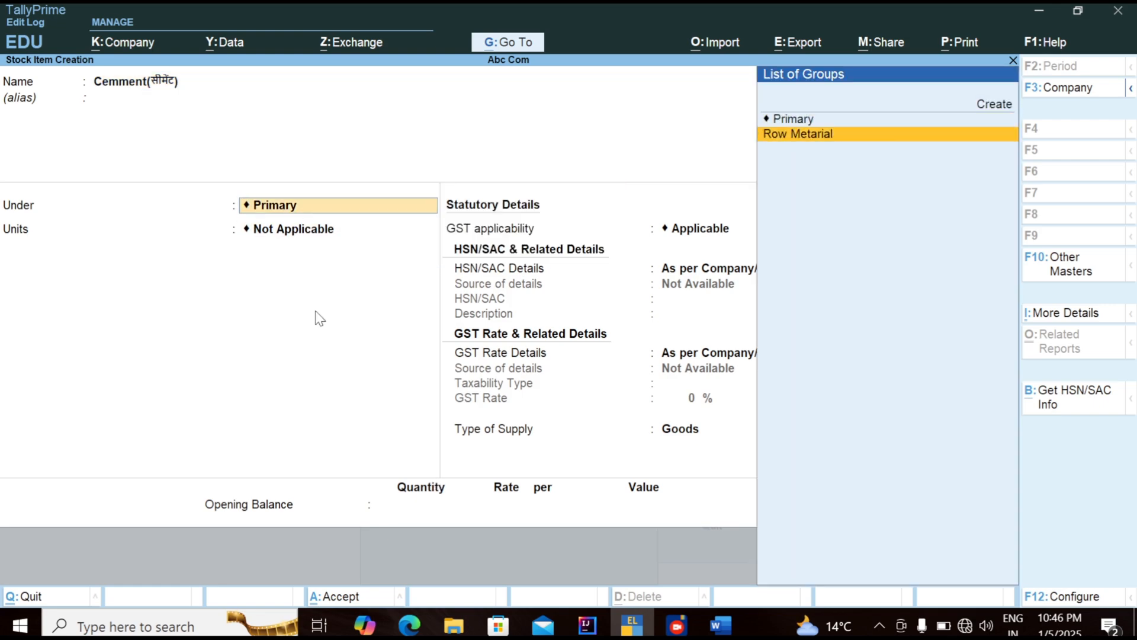
key("Return")
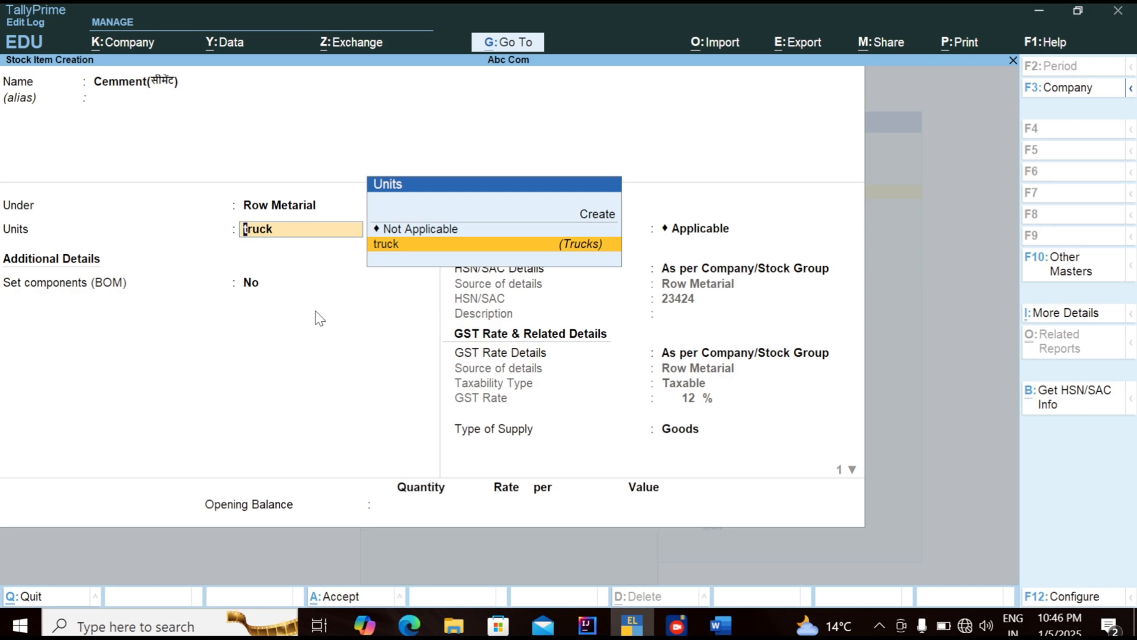
Create a simple unit with symbol bori, formal name Bories, no UQC and 0 decimal places for the Cemment item.
key("Up")
key("Up")
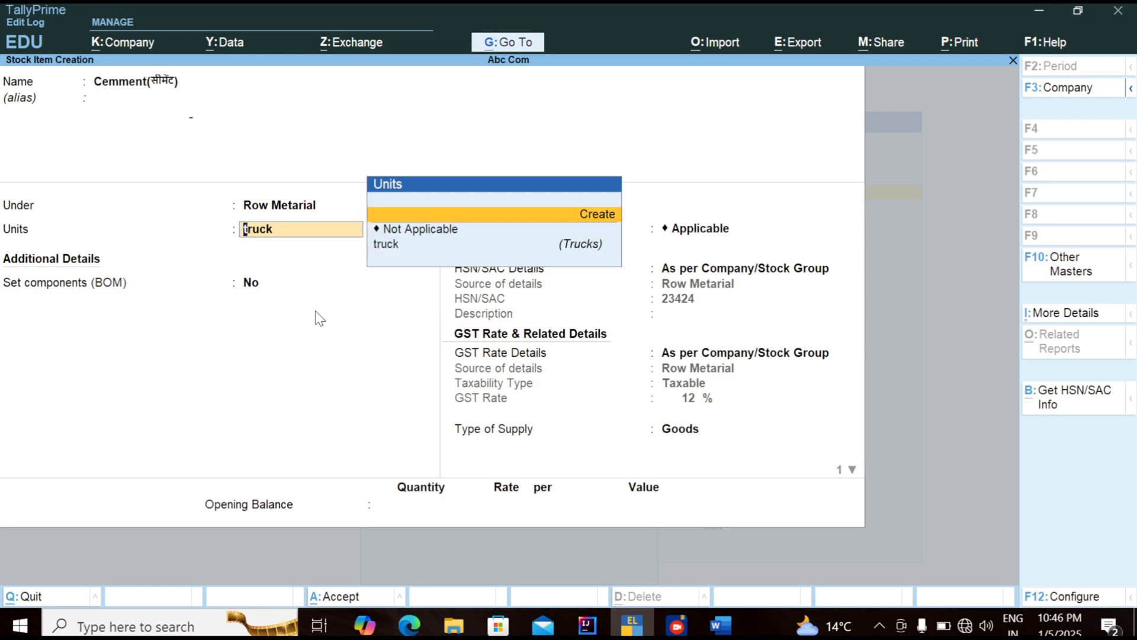
key("Return")
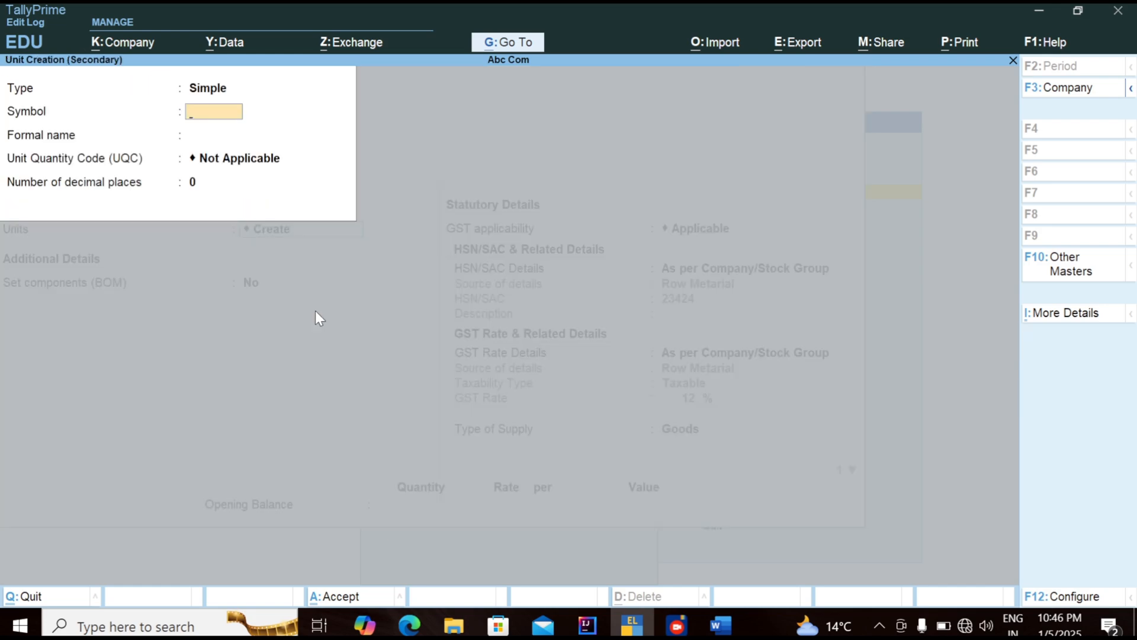
type("o")
key("BackSpace")
type("bori")
key("Return")
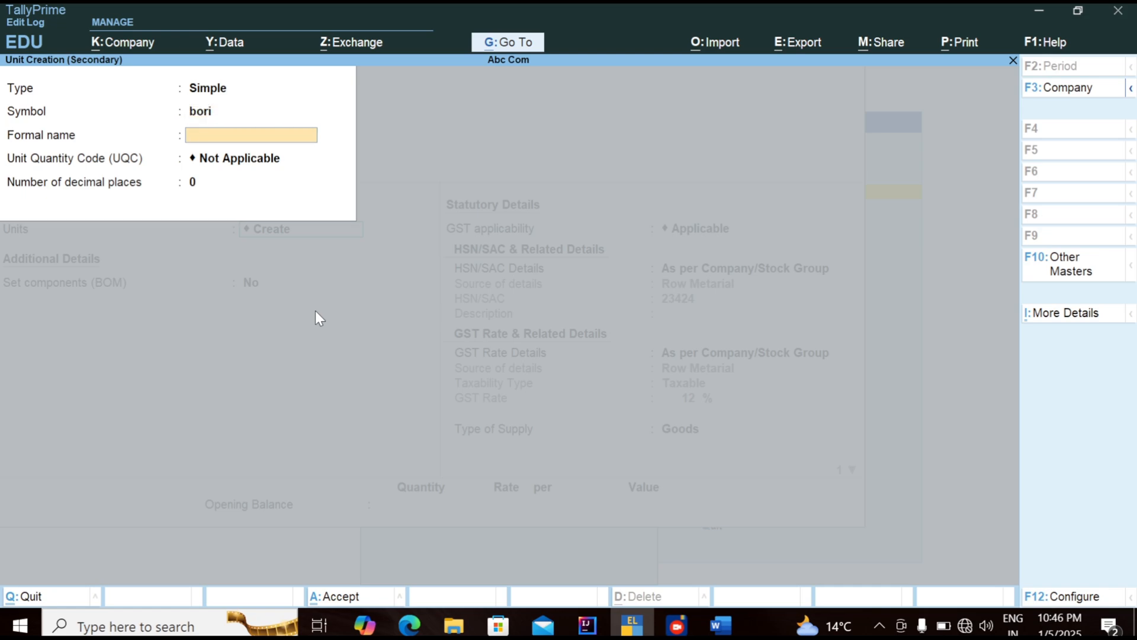
type("Bories")
key("Return")
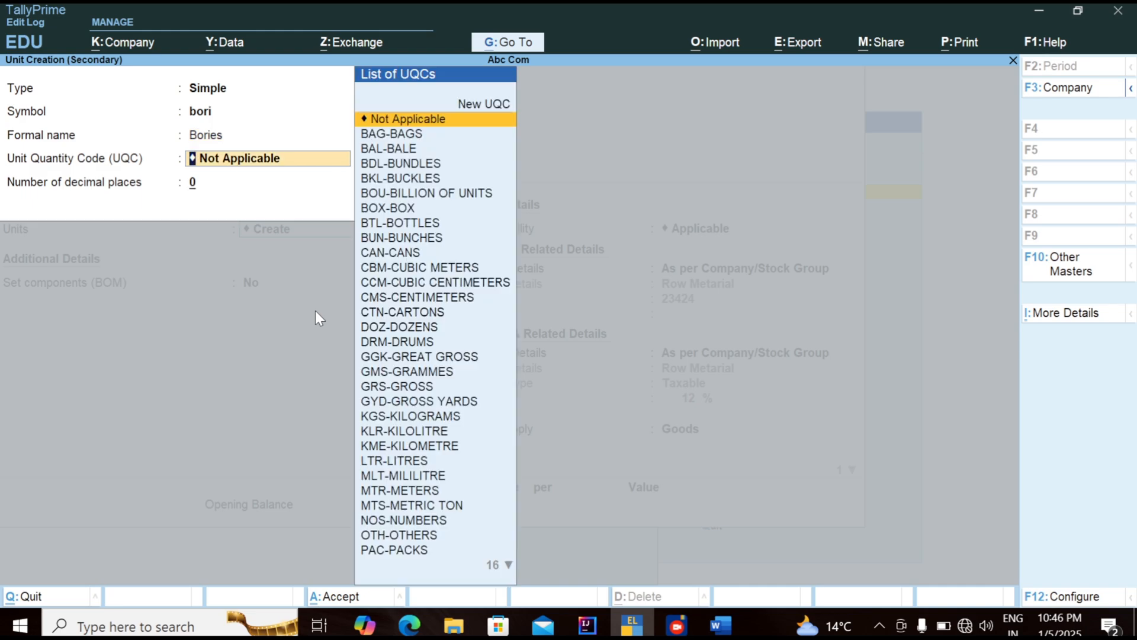
key("Return")
key("Return")
key("Return")
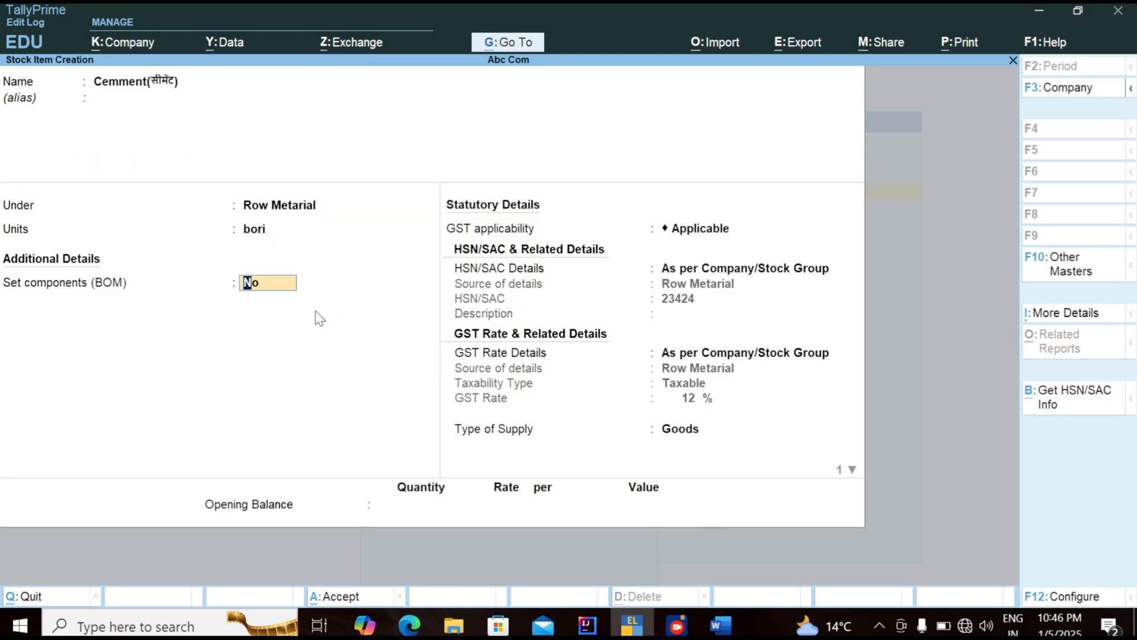
Keep the default BOM and GST details for the Cemment item, leave the opening balance empty and save.
key("Return")
key("Return")
key("Return")
key("Return")
key("Return")
key("Return")
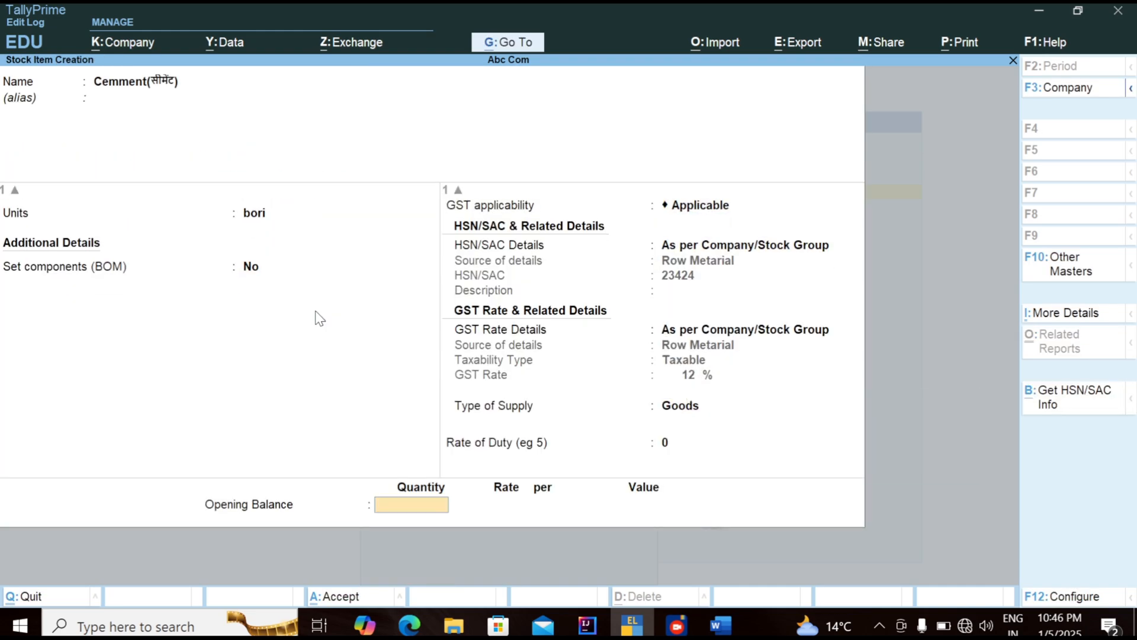
key("Return")
key("Return")
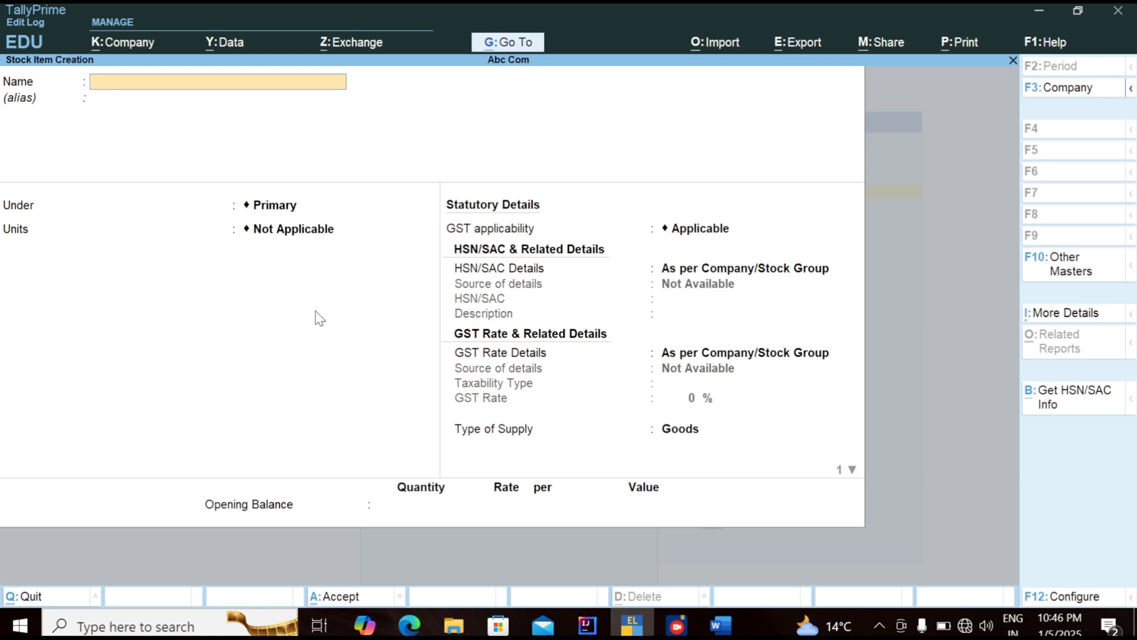
Copy Clay(मिट्टी) from the Word document and paste it in TallyPrime as the new stock item's name.
key("alt+Tab")
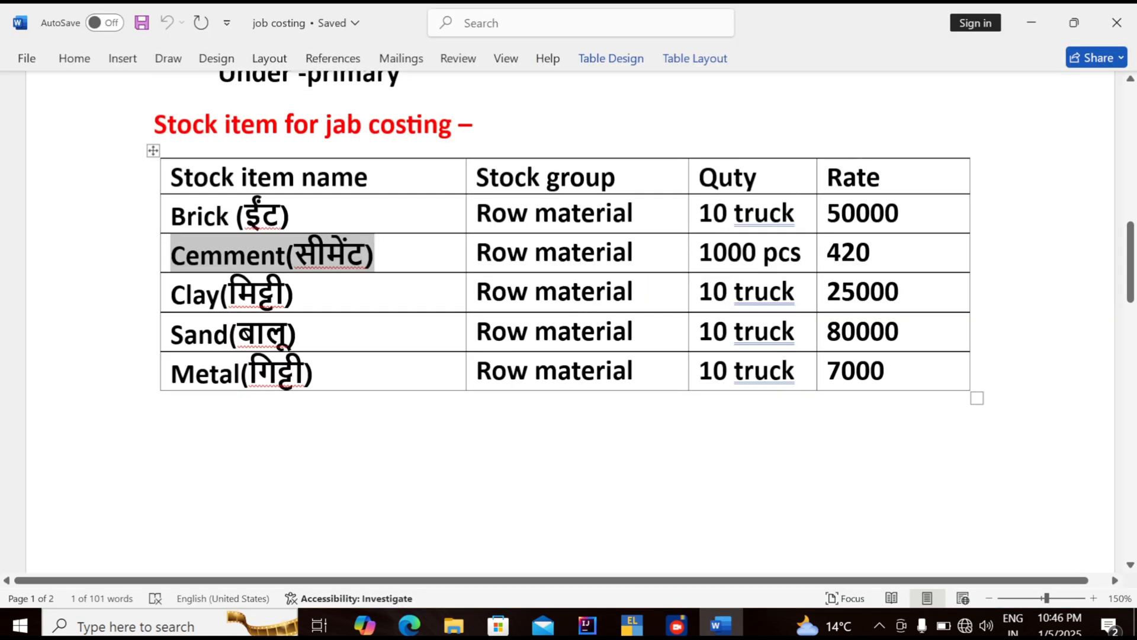
left_click_drag(296, 295, 165, 301)
key("ctrl+c")
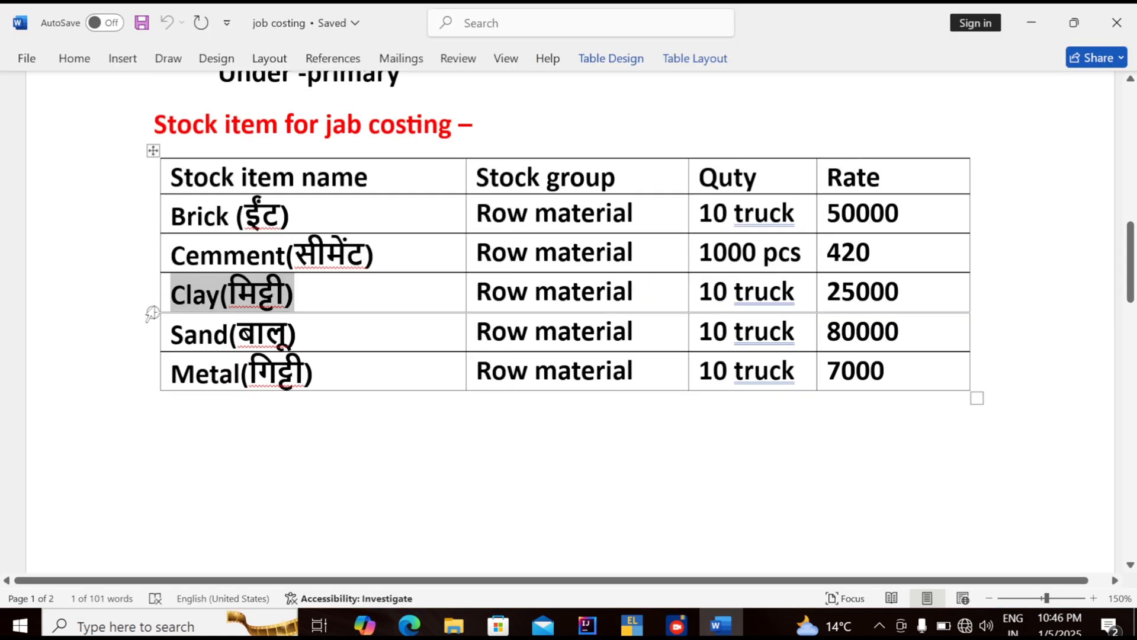
key("alt+Tab")
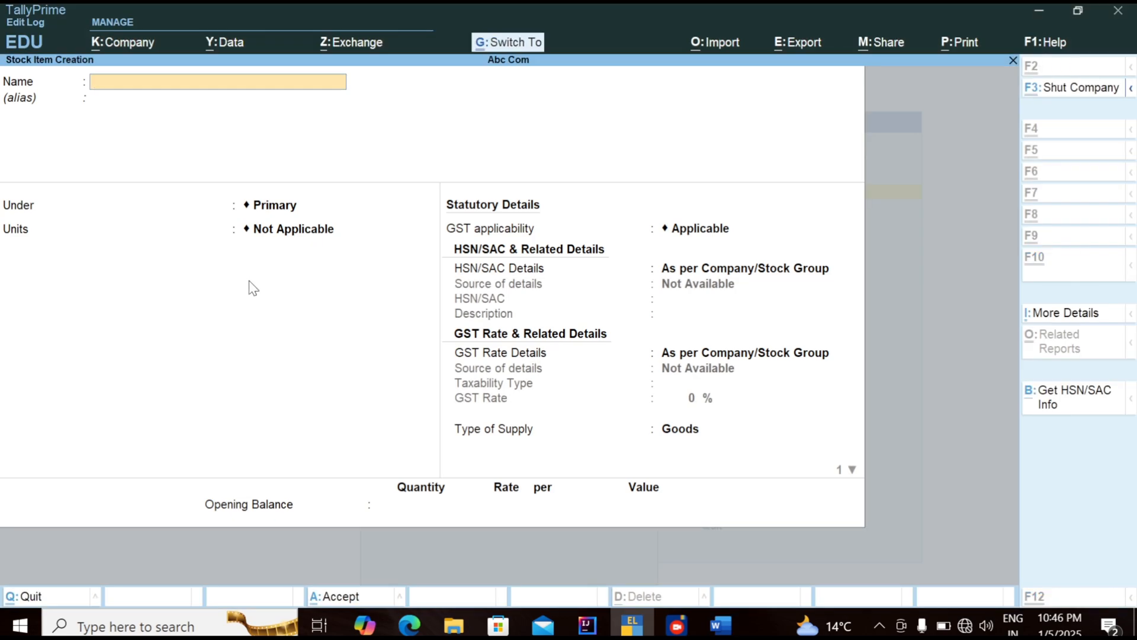
key("ctrl+v")
key("Return")
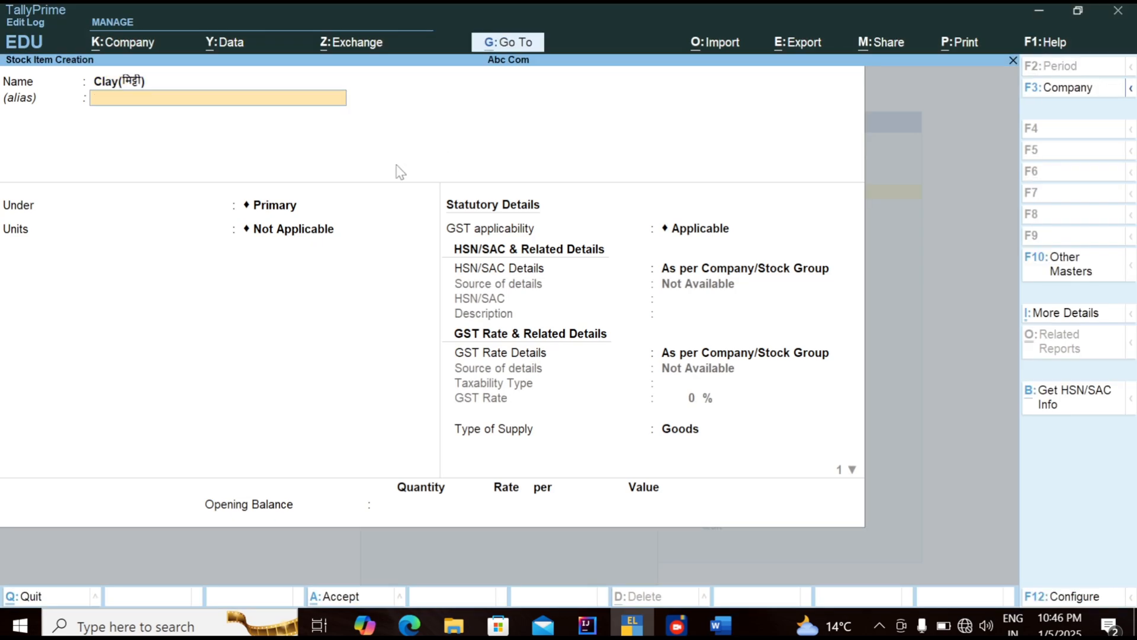
Place the Clay item under the Row Metarial group with truck as its unit, leaving the alias blank.
key("Return")
key("Down")
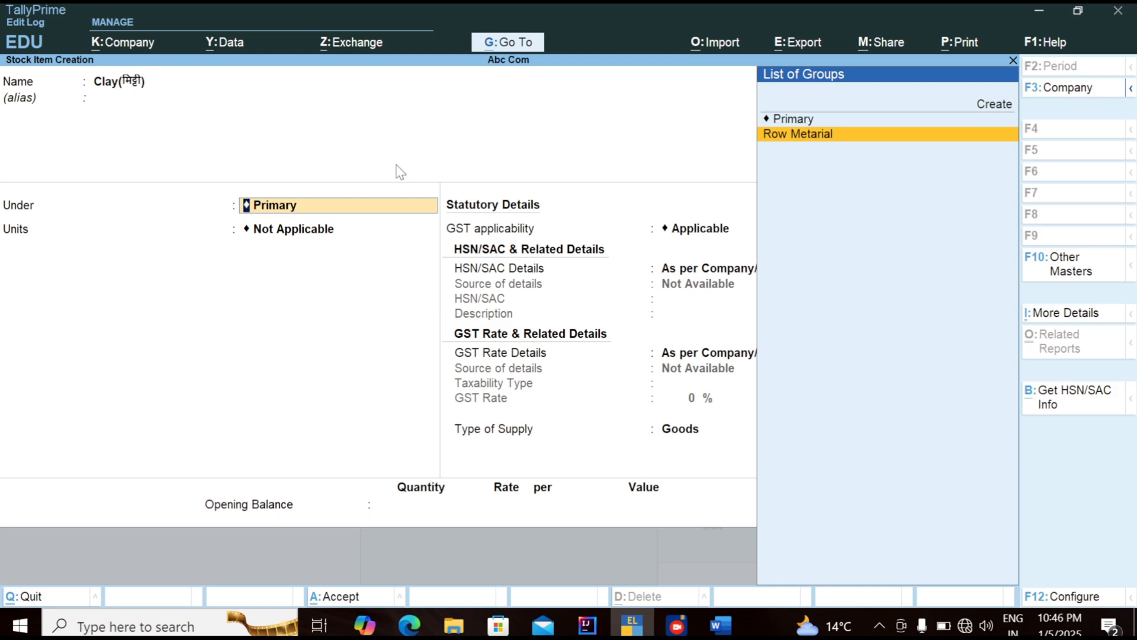
key("Return")
key("Down")
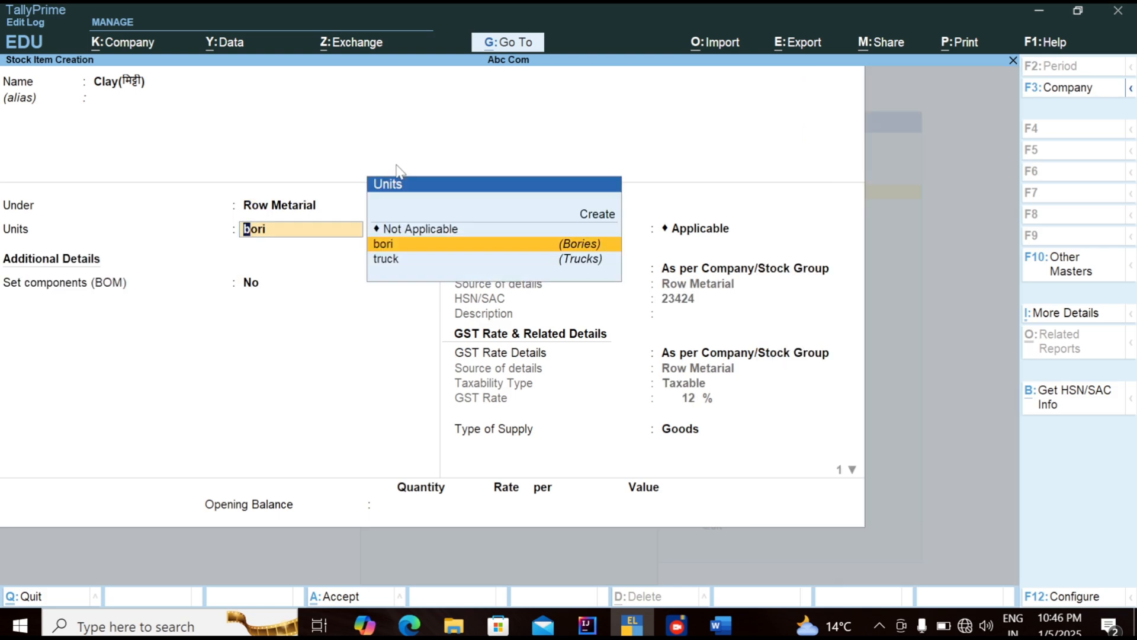
key("Down")
key("Return")
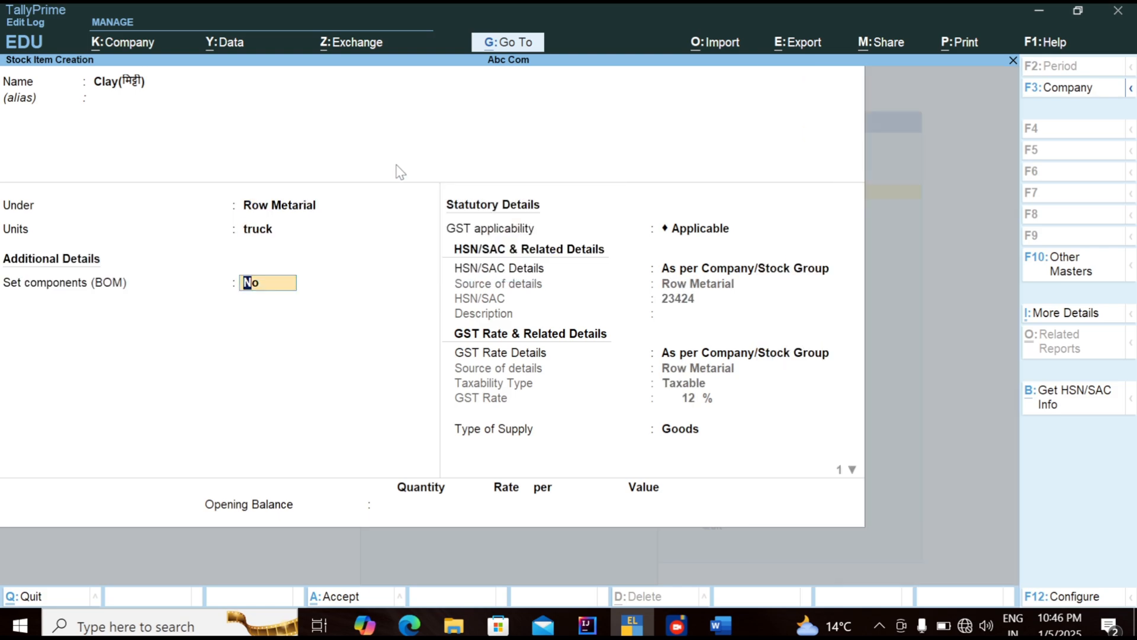
Keep the default BOM and GST details for the Clay item, leave the opening balance empty and save.
key("Return")
key("Return")
key("Return")
key("Return")
key("Return")
key("Return")
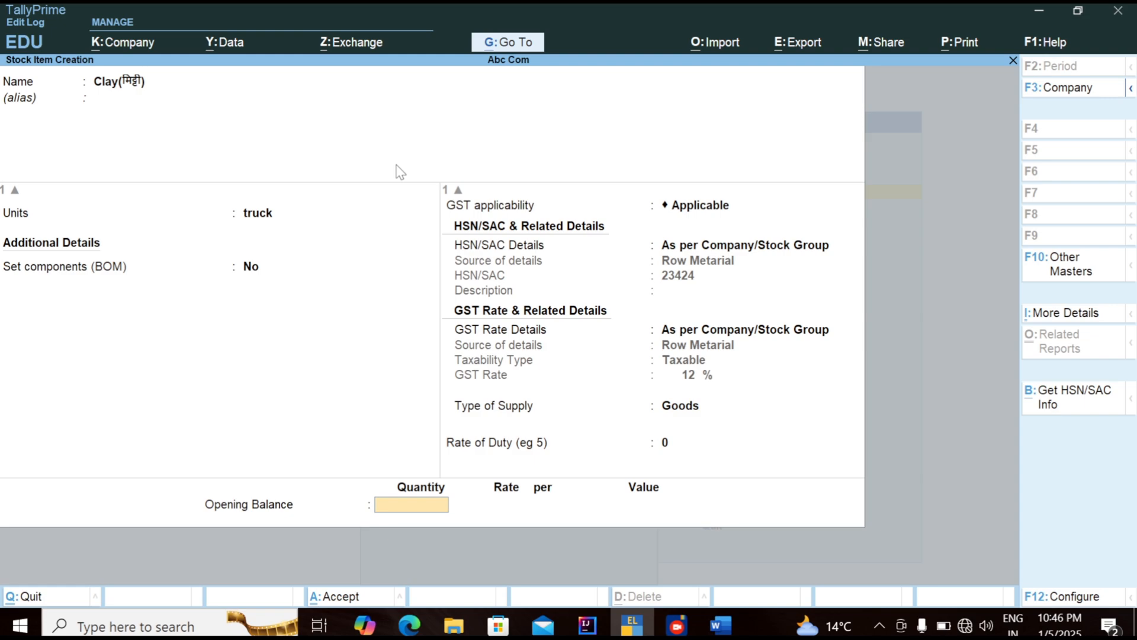
key("Return")
Copy Sand(बालू) from the Word document and paste it in TallyPrime as the new stock item's name, without an alias.
key("alt+Tab")
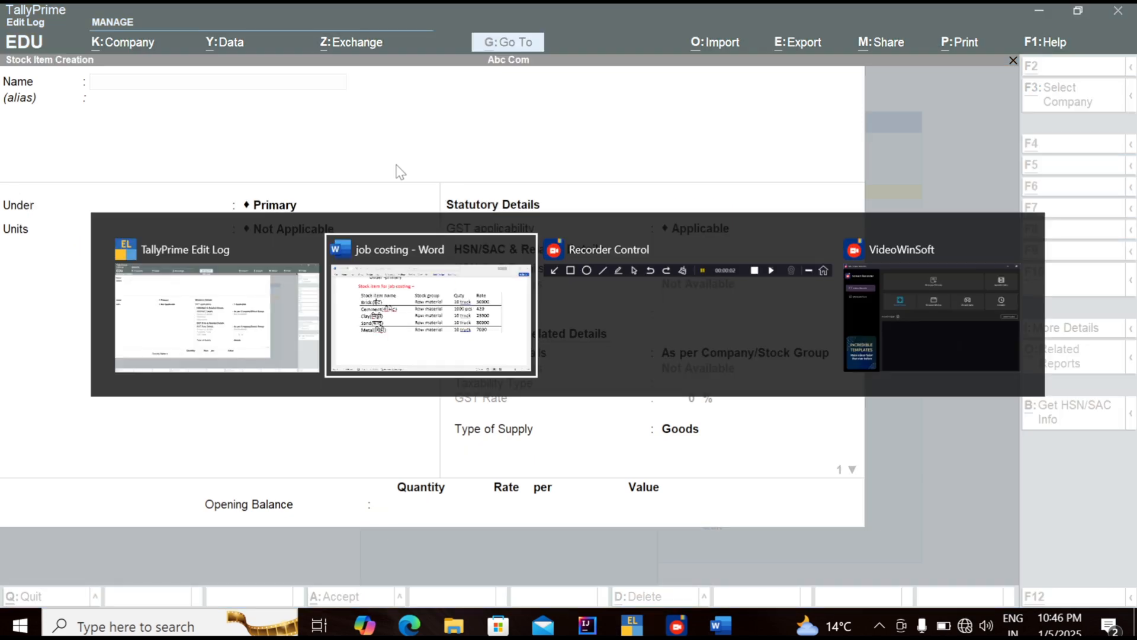
left_click_drag(295, 336, 244, 354)
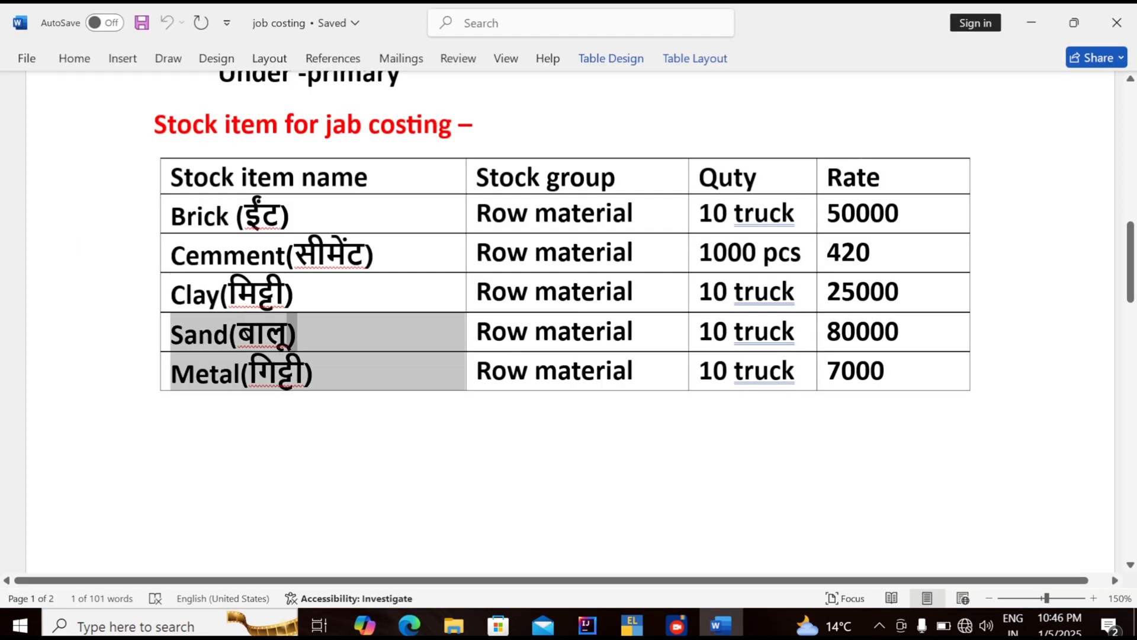
left_click(294, 337)
left_click_drag(296, 336, 177, 336)
key("ctrl+c")
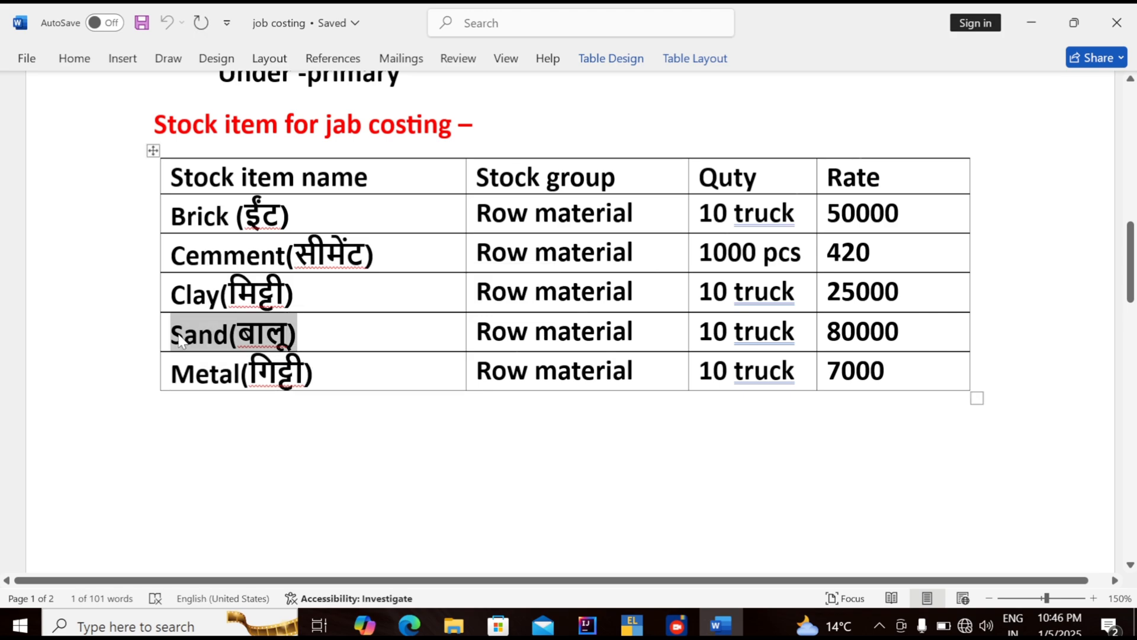
left_click(631, 625)
key("ctrl")
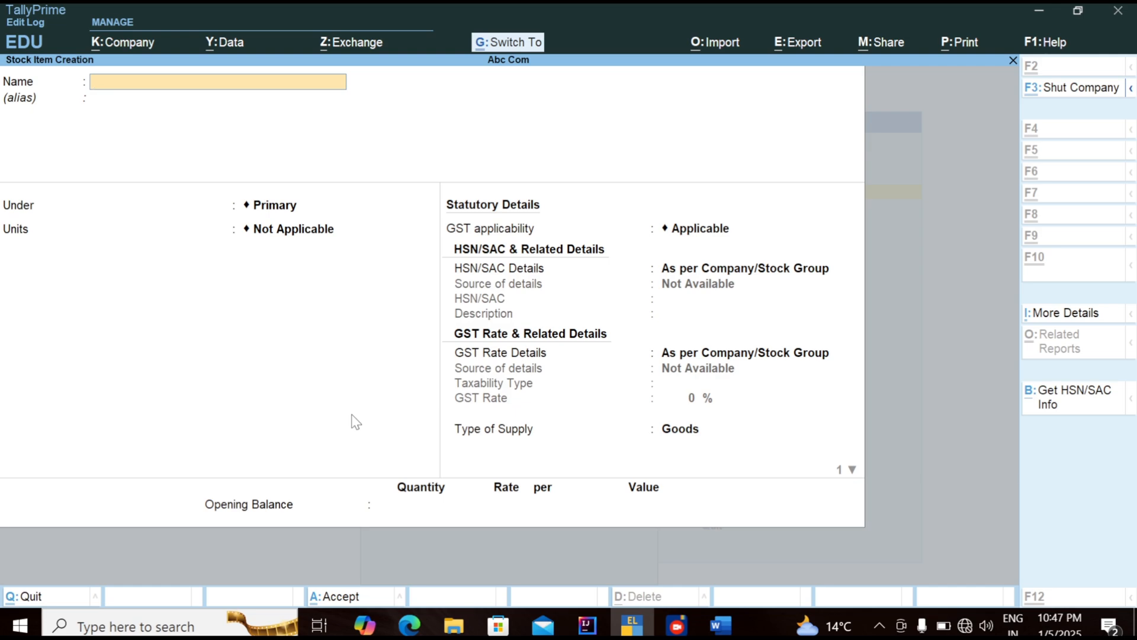
key("ctrl+v")
key("Return")
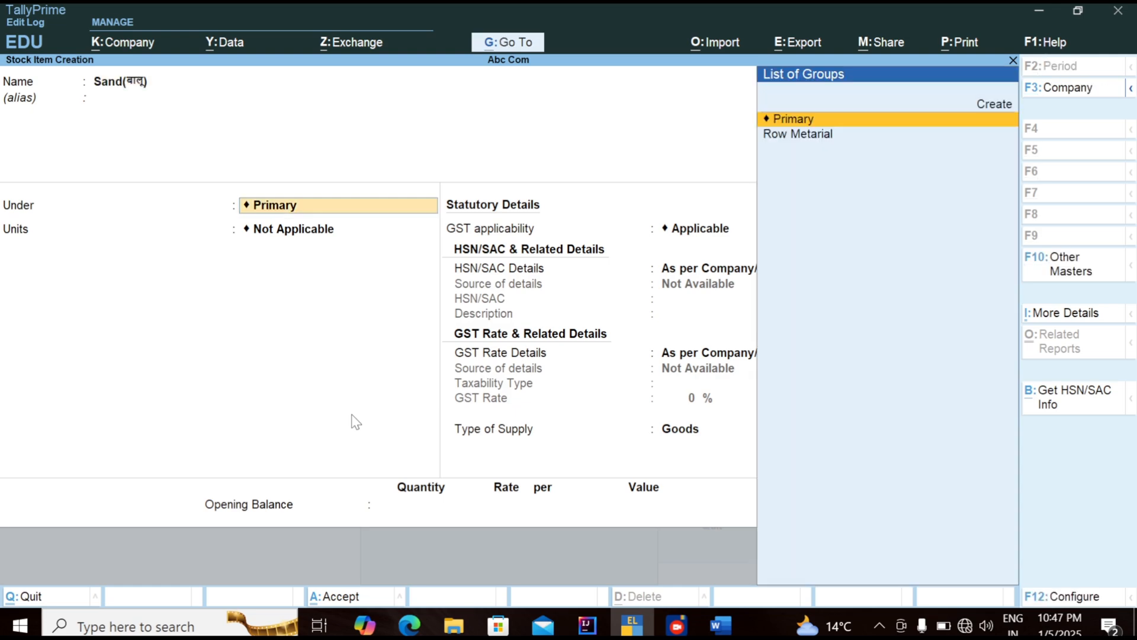
Place the Sand item under the Row Metarial group with truck as its unit.
key("Down")
key("Return")
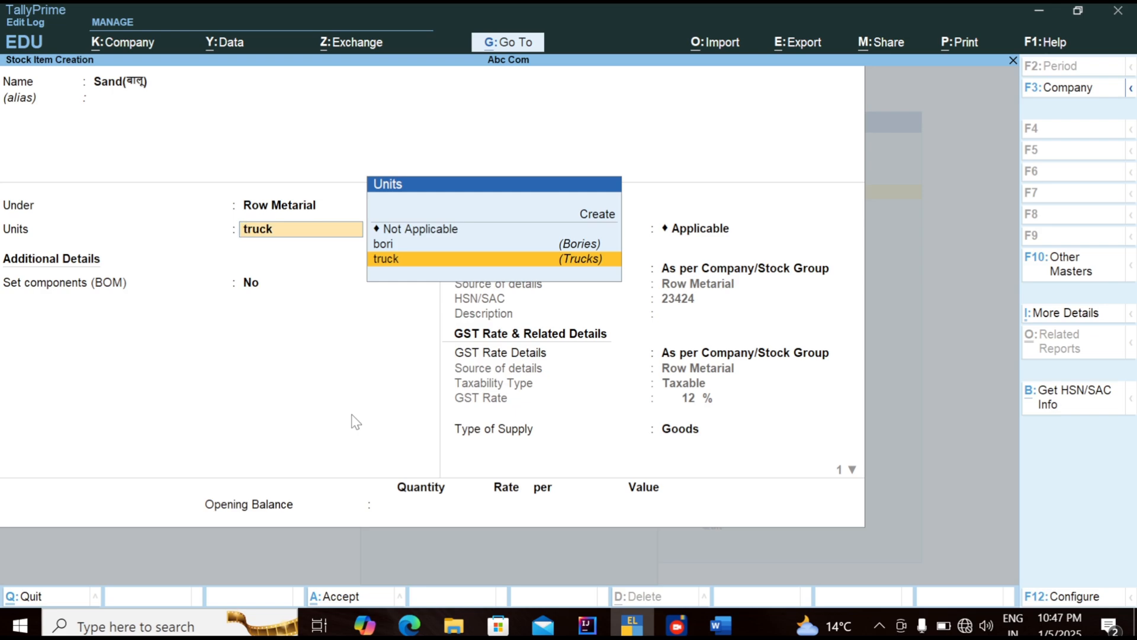
key("Return")
Keep the default BOM and GST details for the Sand item, leave the opening balance empty and save.
key("Return")
key("Return")
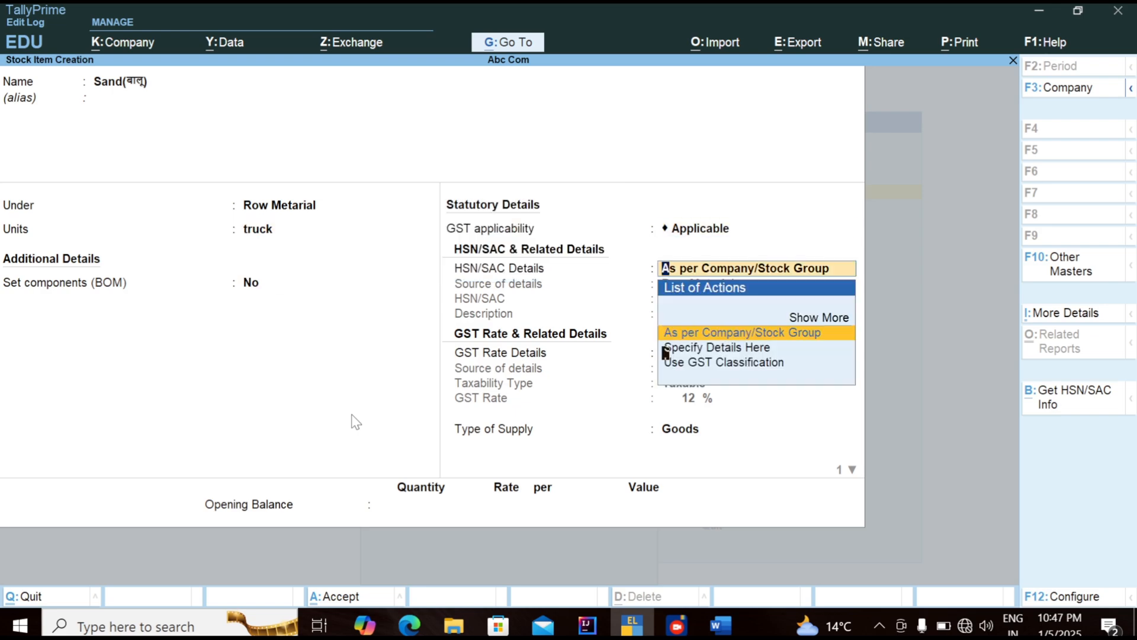
key("Return")
key("Return")
key("Return")
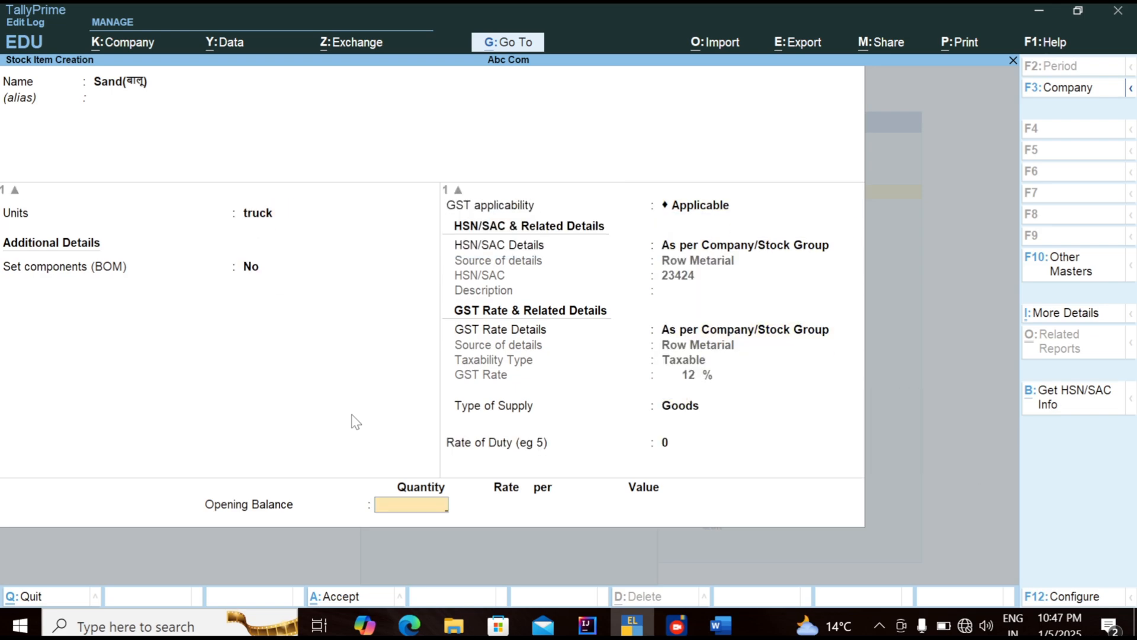
key("Return")
key("Return")
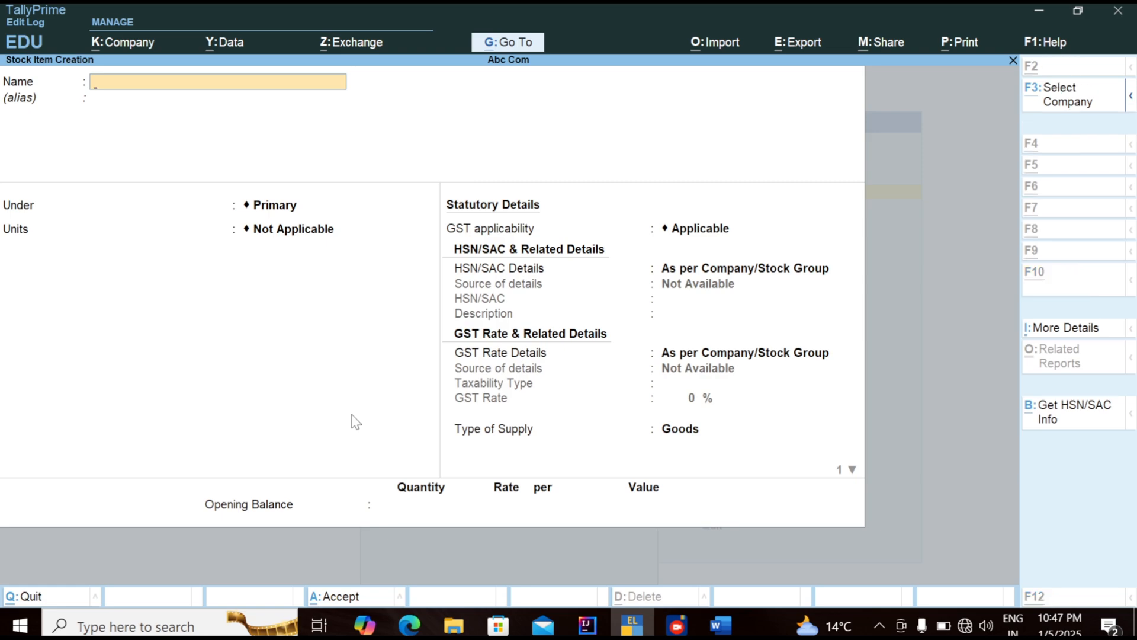
Copy Metal(गिट्टी) from the Word document and paste it in TallyPrime as the new stock item's name.
key("alt+Tab")
left_click(316, 373)
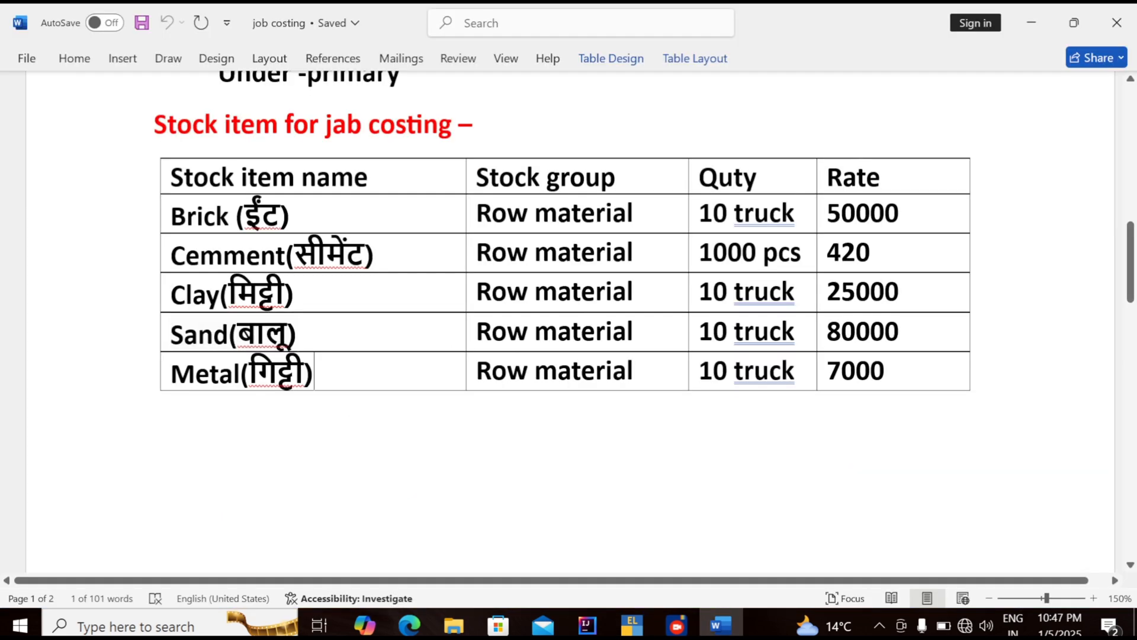
left_click_drag(314, 371, 161, 379)
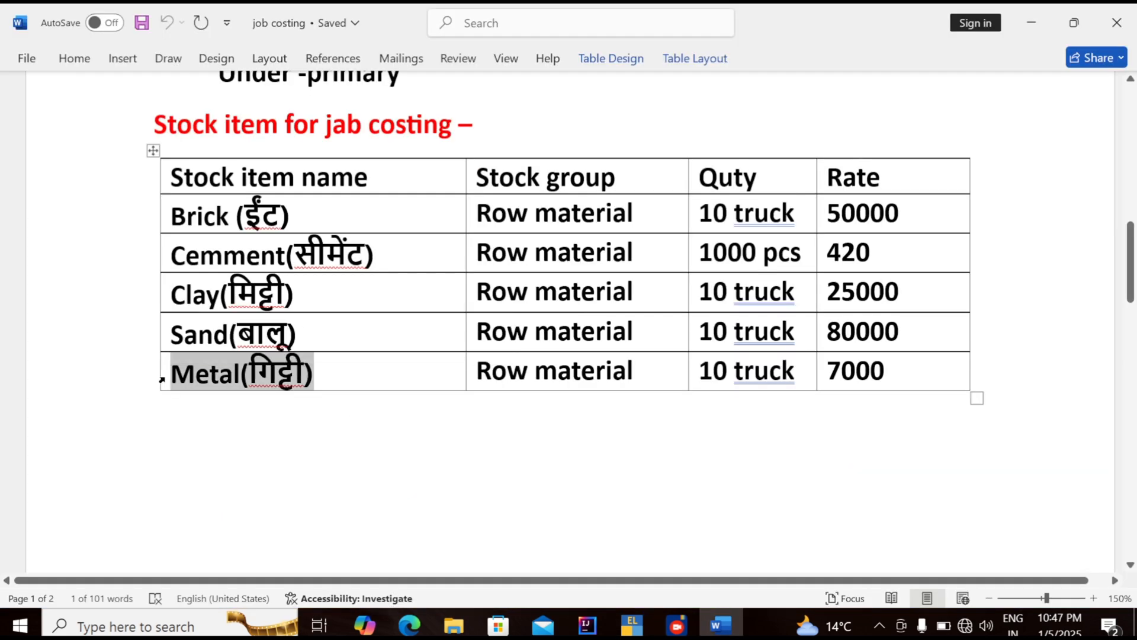
key("alt+Tab")
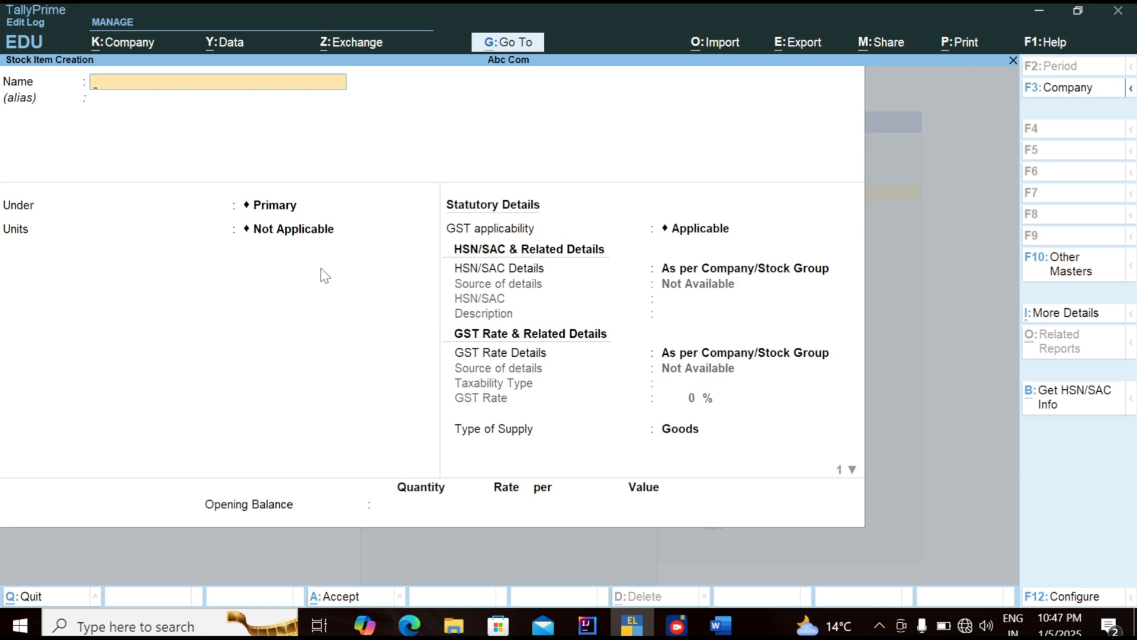
key("ctrl+alt+v")
key("Return")
Place the Metal item under the Row Metarial group with truck as its unit, leaving the alias blank.
key("Return")
key("Down")
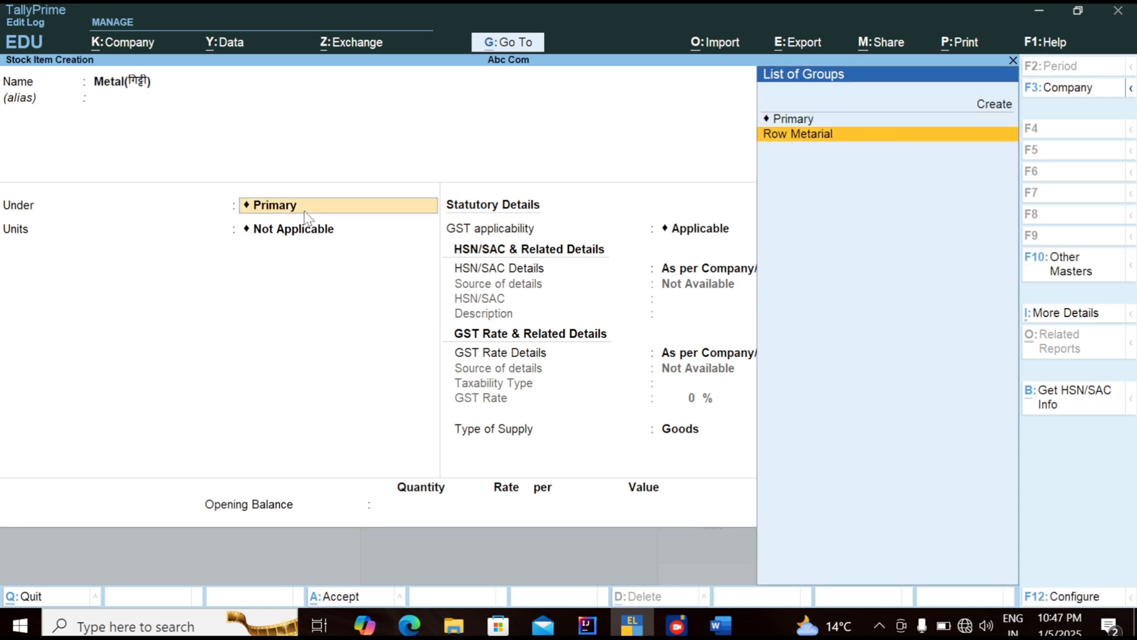
key("Return")
key("Down")
key("Down")
key("Return")
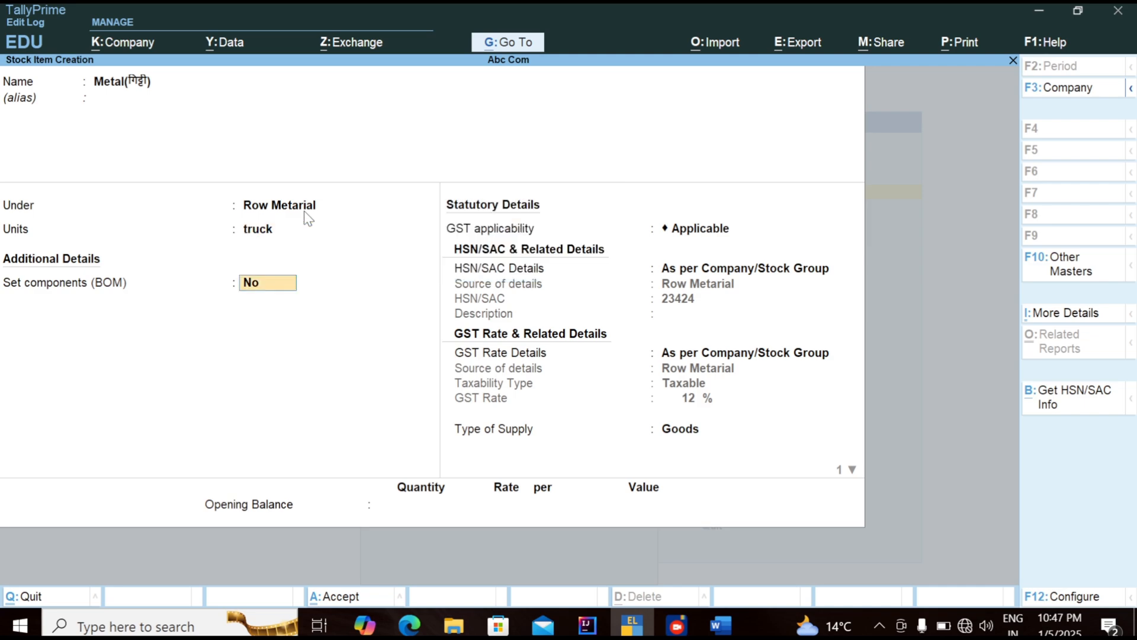
Keep the default BOM and GST details for the Metal item, leave the opening balance empty and save.
key("Return")
key("Return")
key("Return")
key("Return")
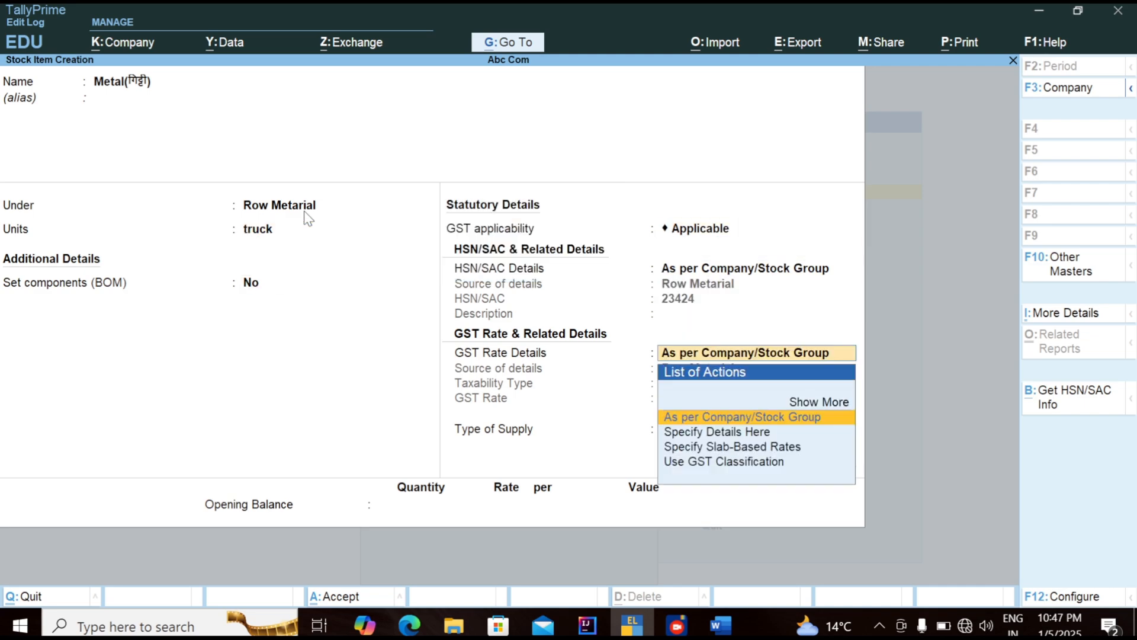
key("Return")
key("Return")
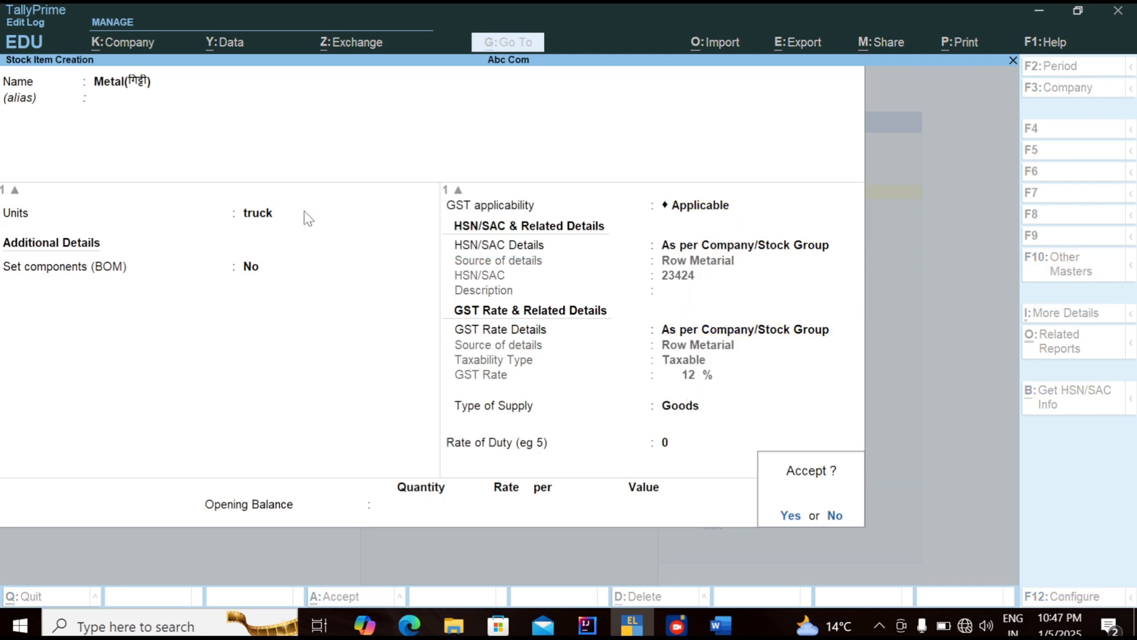
key("Return")
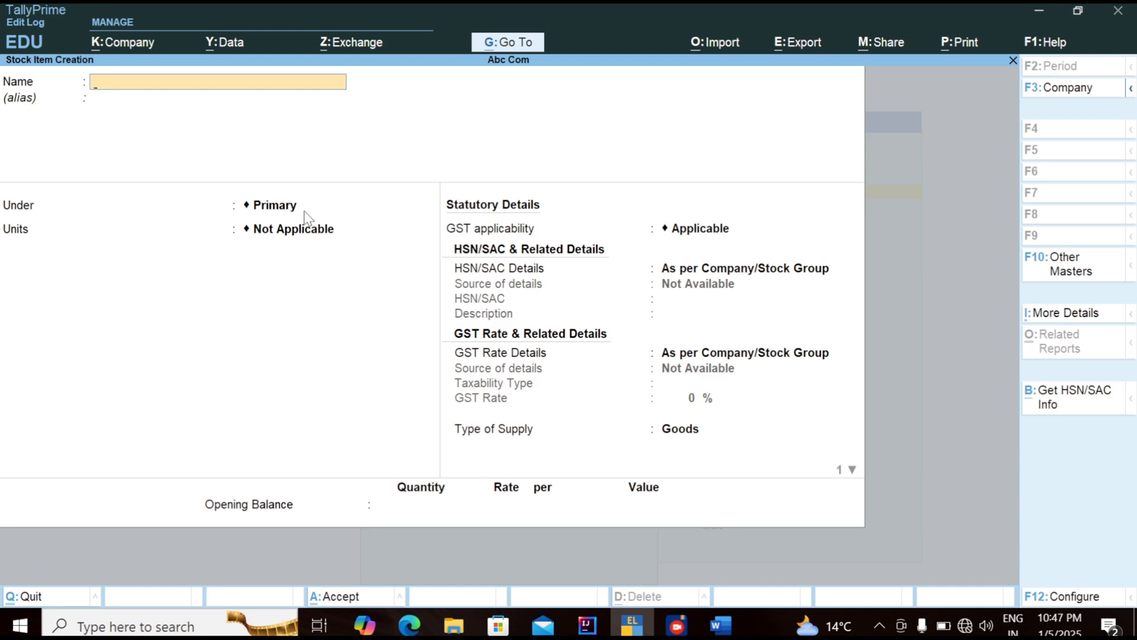
Leave stock item creation and list the existing voucher types for alteration.
key("Escape")
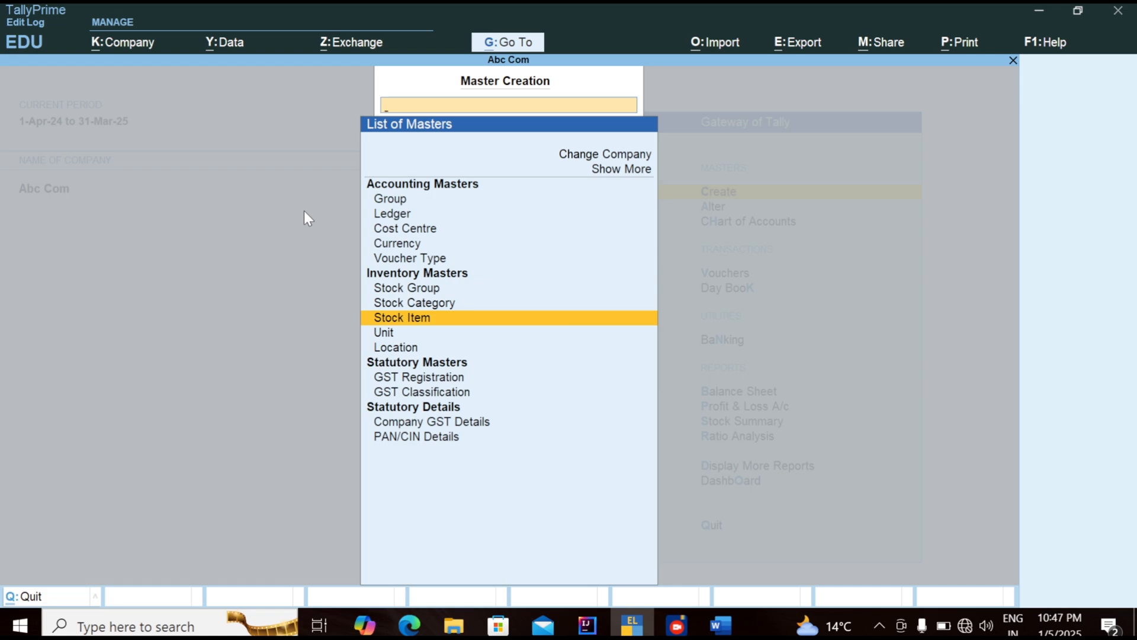
key("Escape")
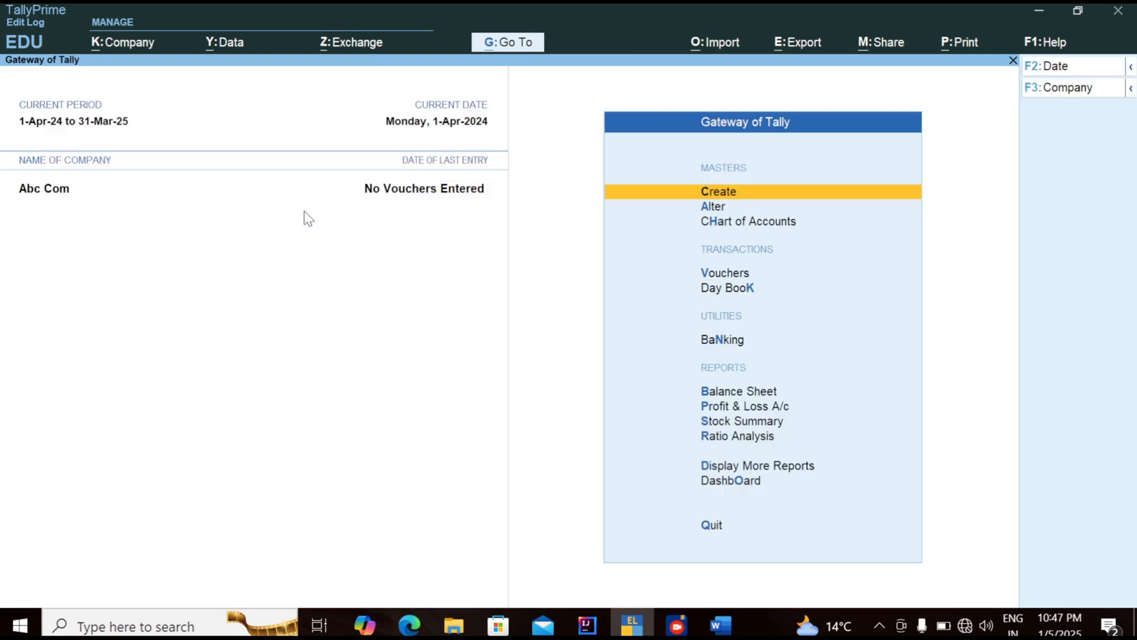
key("Down")
key("Return")
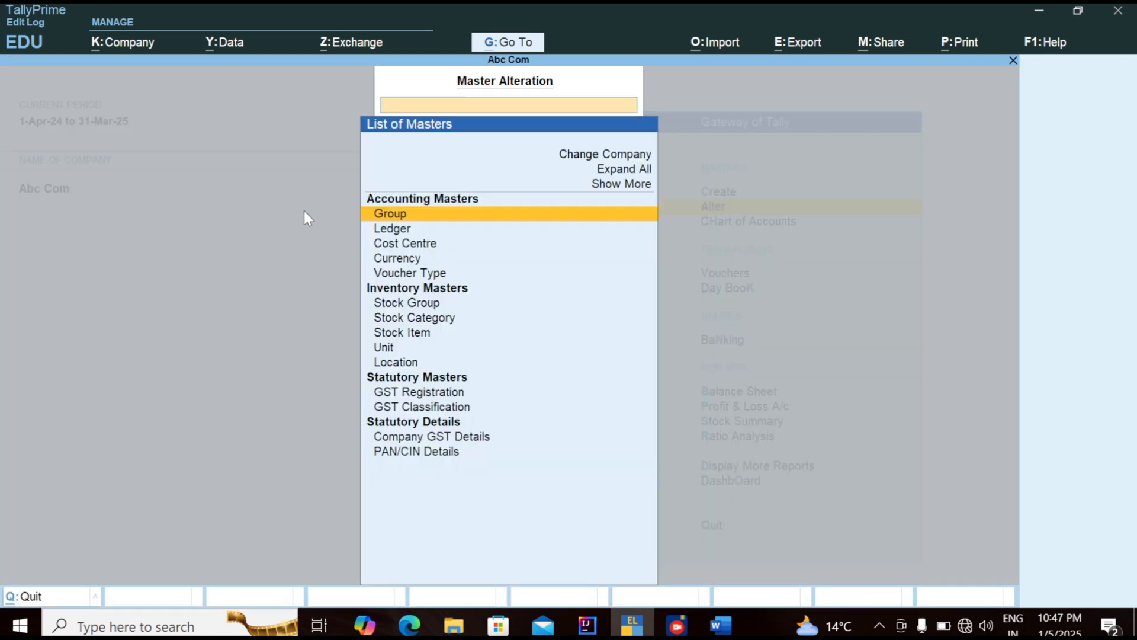
key("Down")
key("Down")
key("Down")
key("Down")
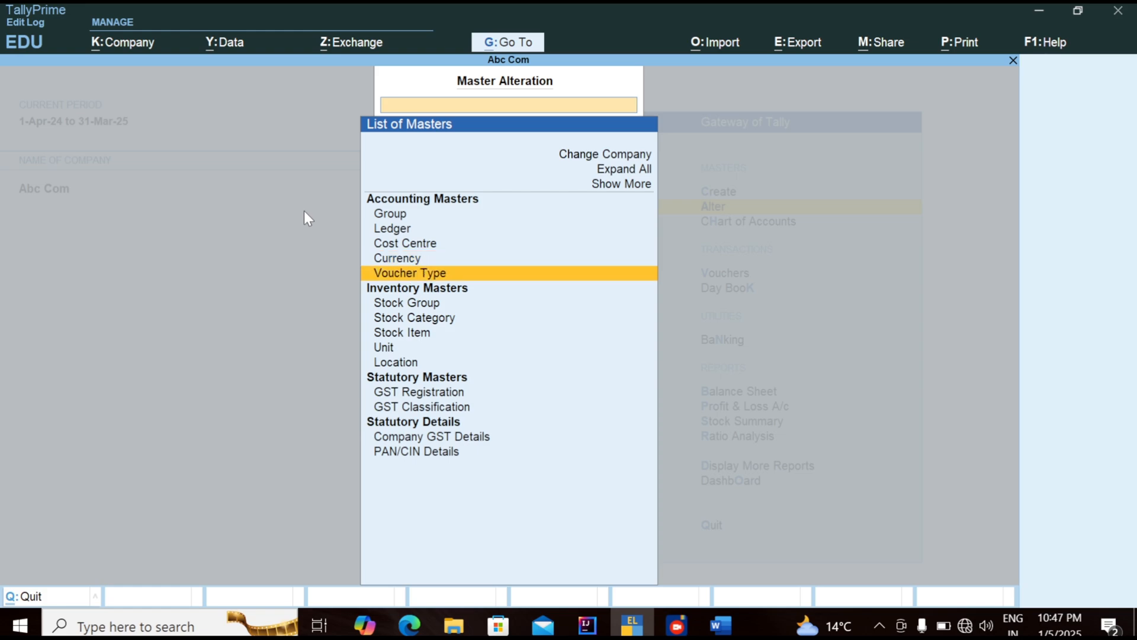
key("Return")
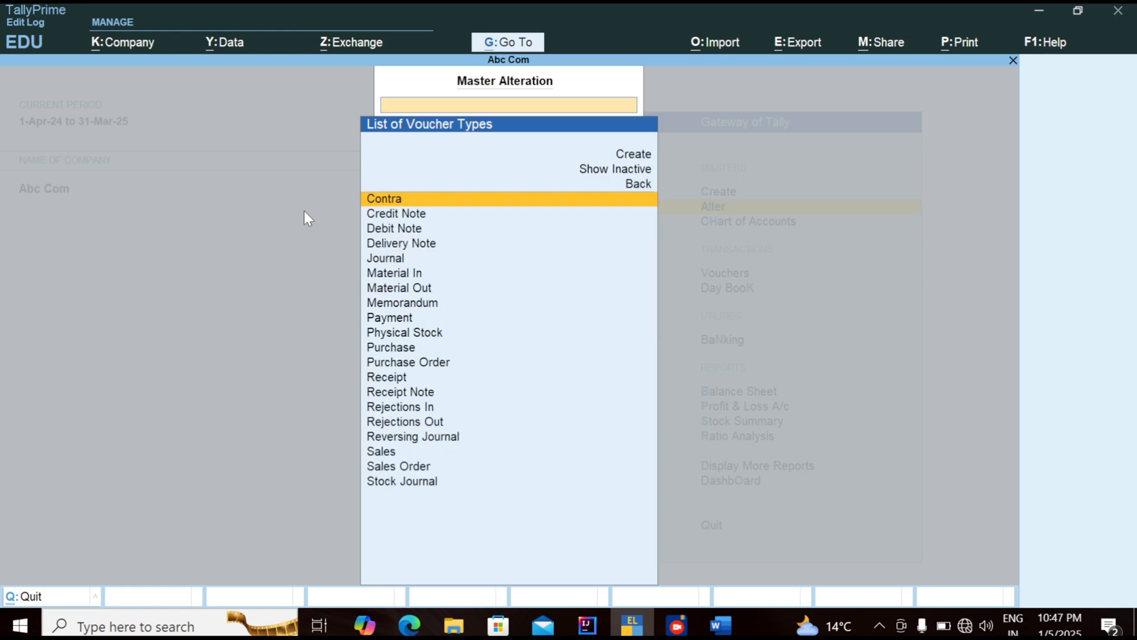
Open the Stock Journal voucher type for alteration.
key("Down")
key("Down")
key("Down")
key("Down")
key("Down")
key("Down")
key("Down")
key("Down")
key("Down")
key("Down")
key("Down")
key("Down")
key("Down")
key("Down")
key("Down")
key("Down")
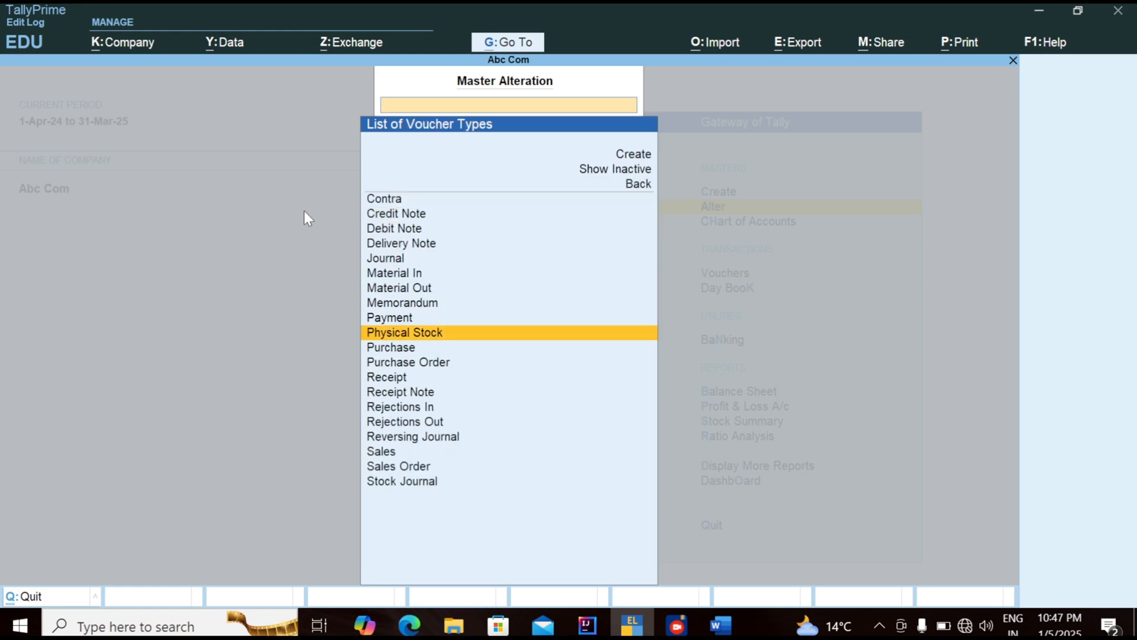
key("Down")
key("Down")
key("Down")
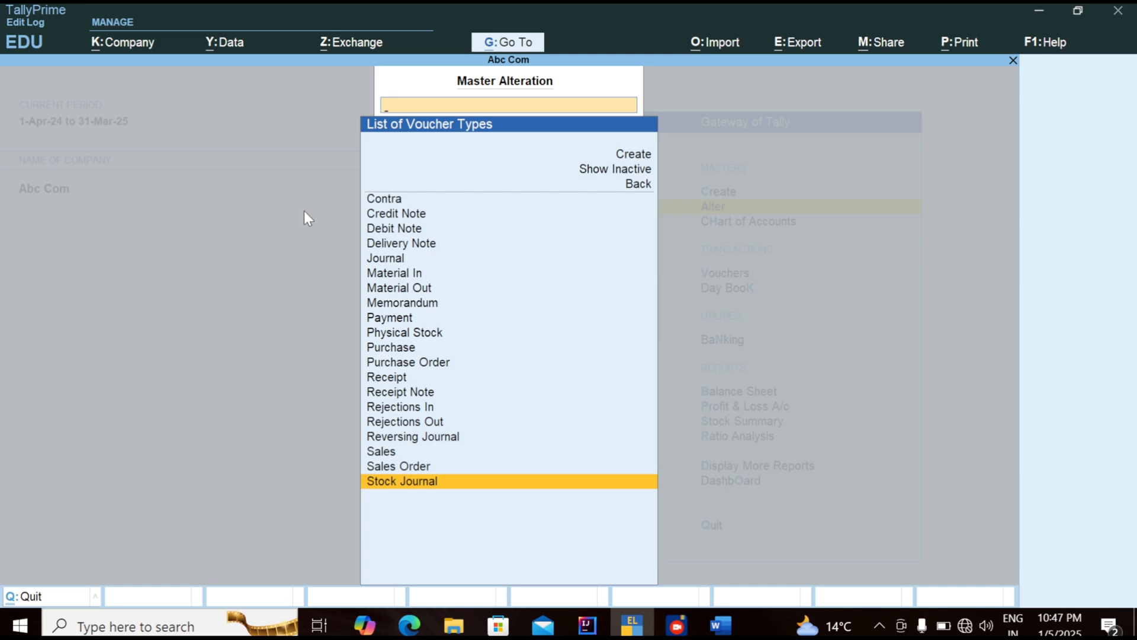
key("Return")
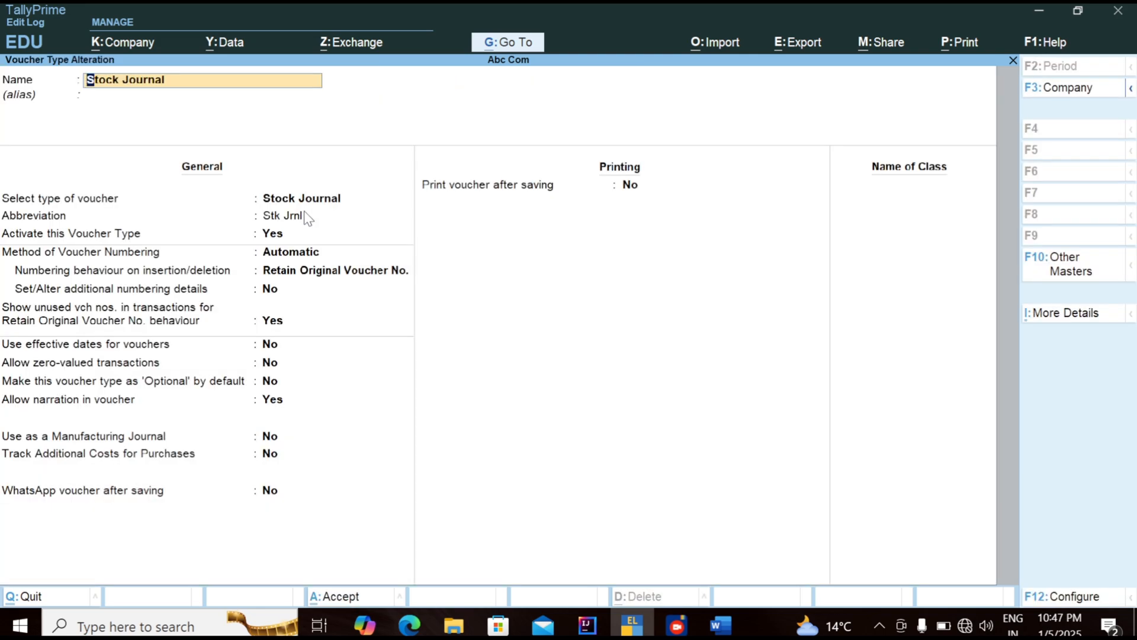
Keep the Stock Journal voucher type's default name, general and printing settings, proceeding to the class names.
key("Return")
key("Return")
key("Return")
key("Return")
key("Return")
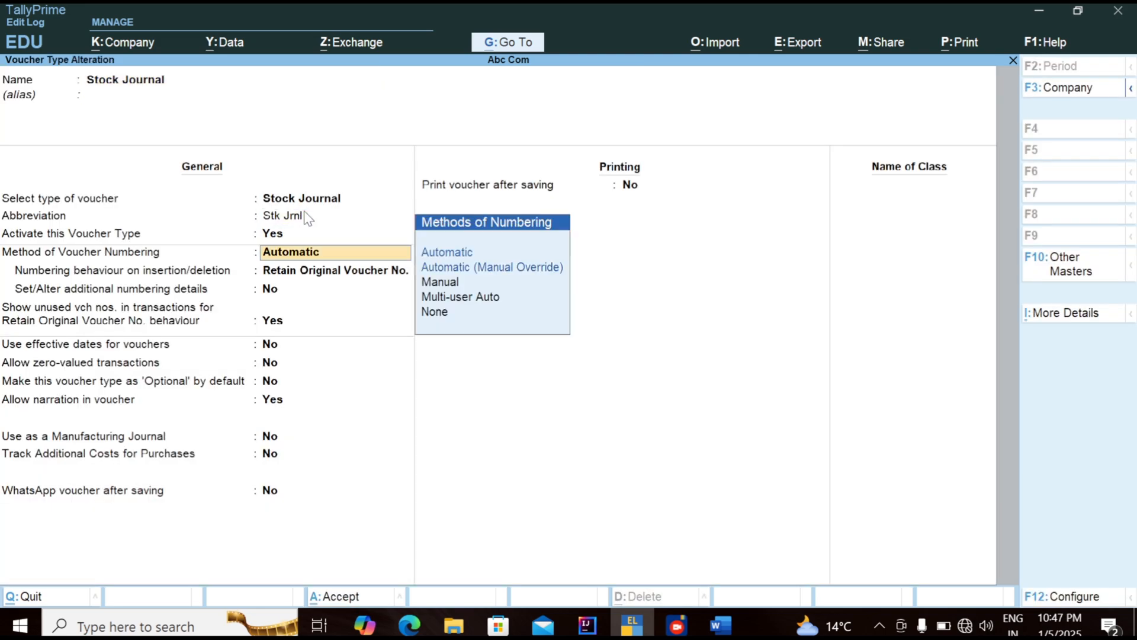
key("Return")
key("Return")
key("Return")
key("Return")
key("Return")
key("Return")
key("Return")
key("Return")
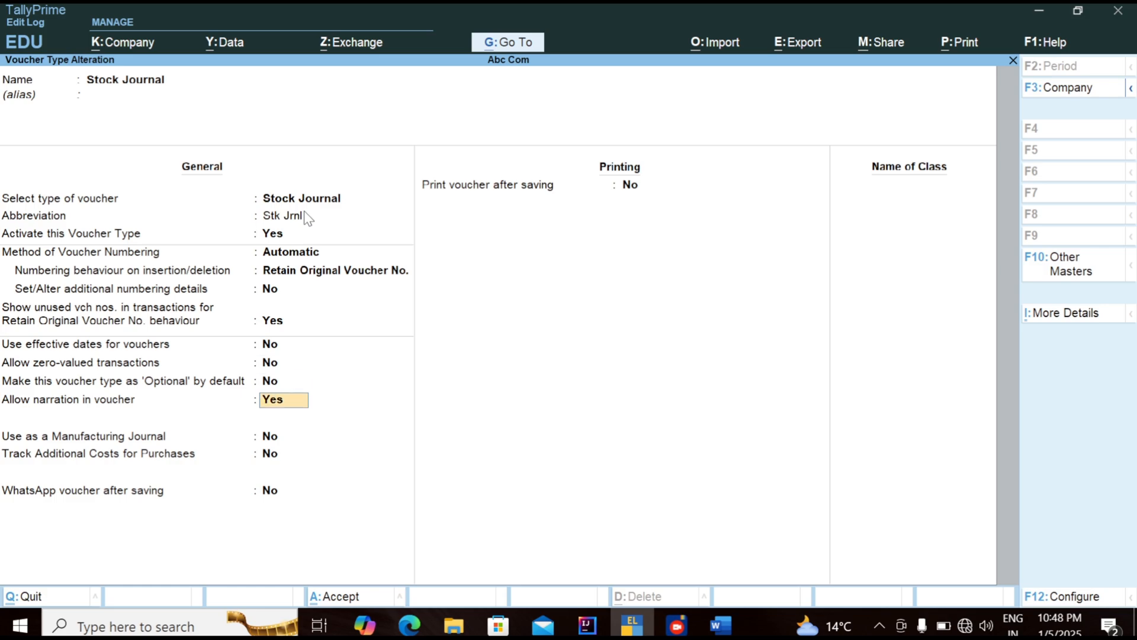
key("Return")
key("Return")
key("Return")
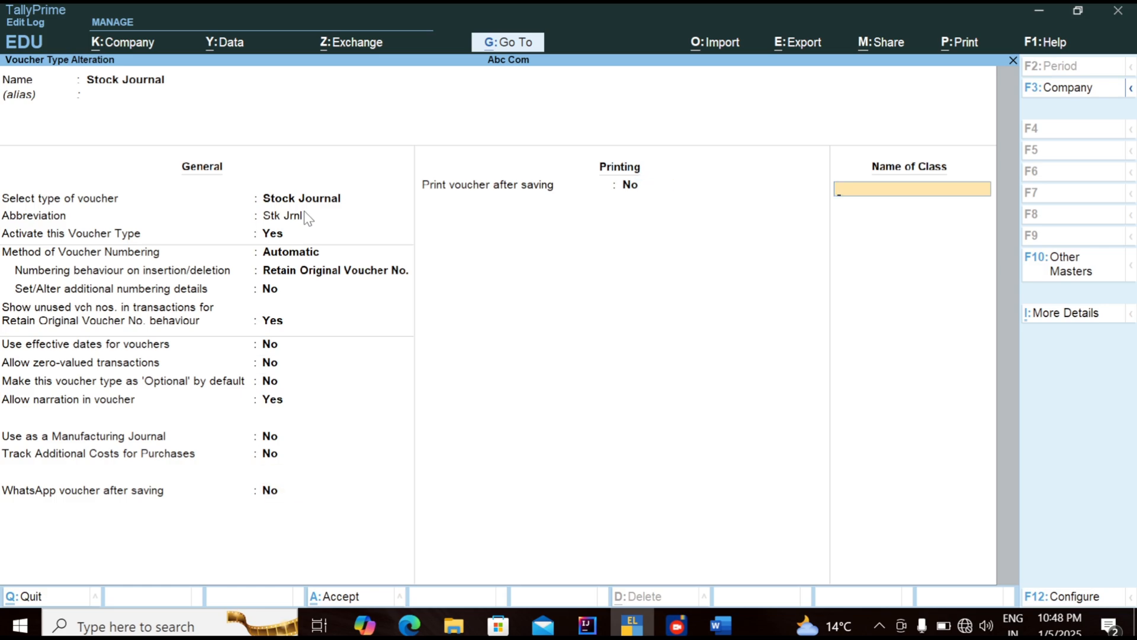
Add a class named Transfer to the Stock Journal and enable it for inter-location transfers.
type("Transfer")
key("Return")
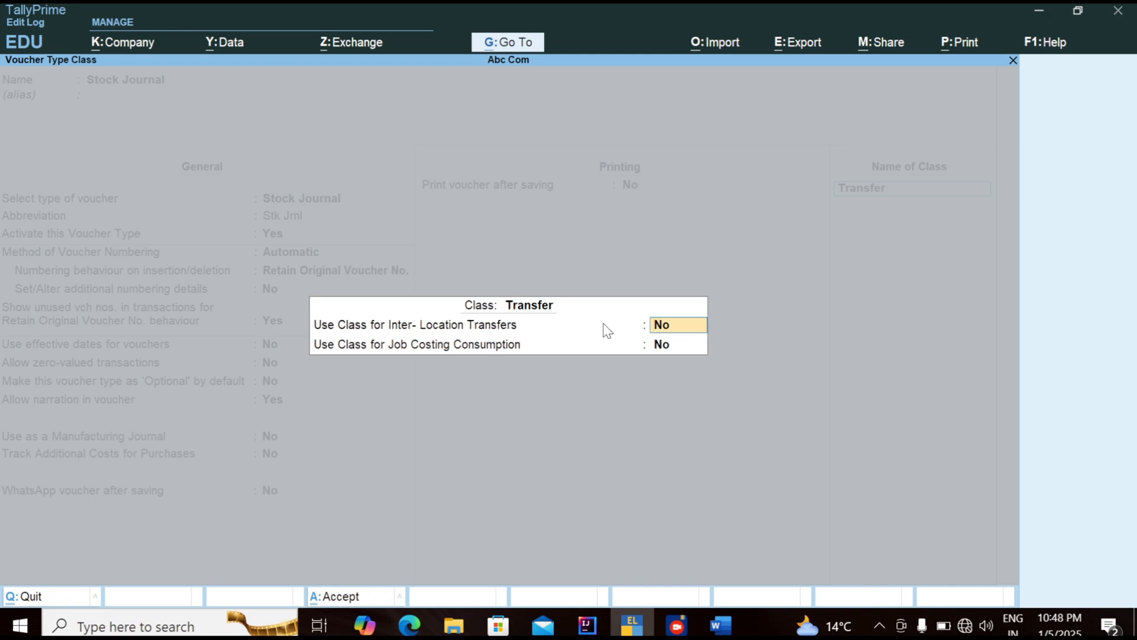
type("y")
key("Return")
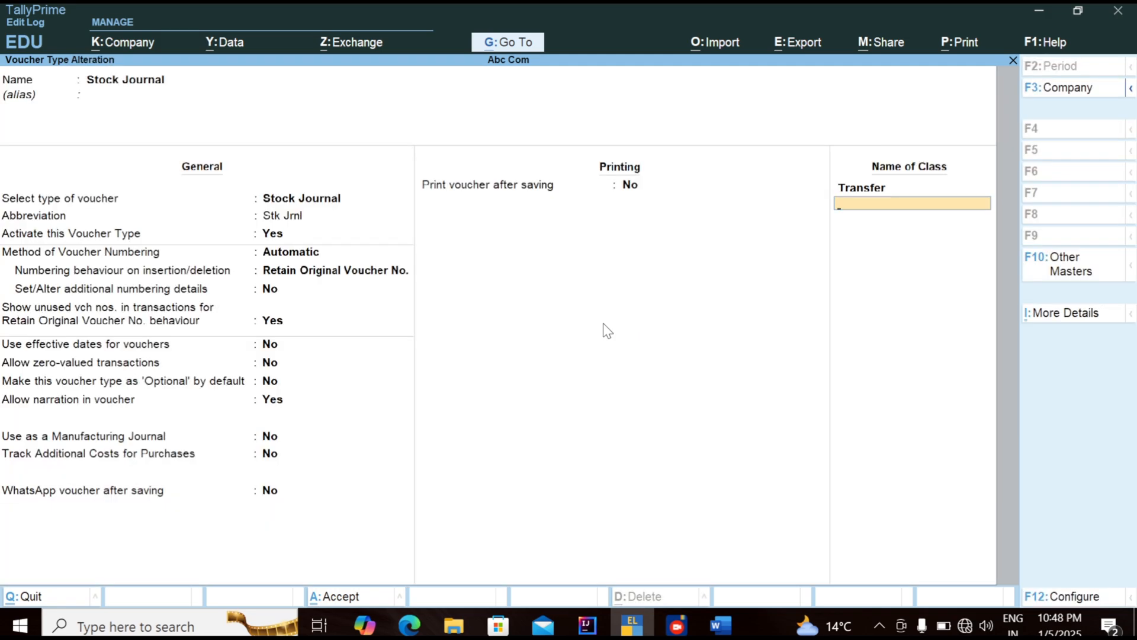
Add a class named Consumption, enable it for job costing consumption only, and save the Stock Journal voucher type.
type("Consumption")
key("Return")
key("Return")
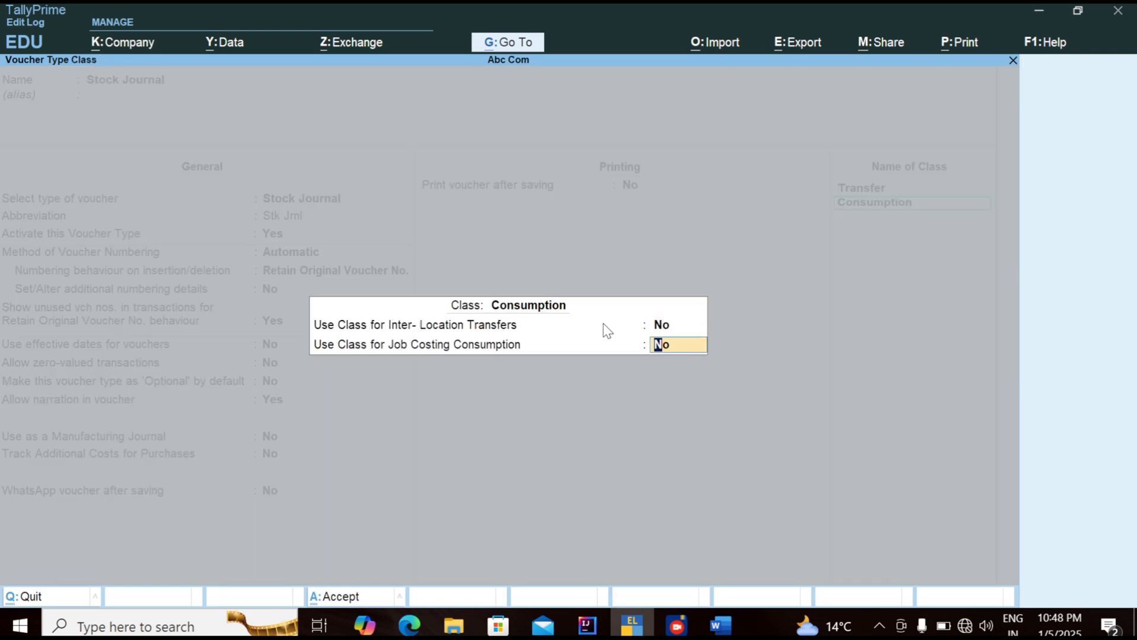
type("y")
key("Return")
key("Return")
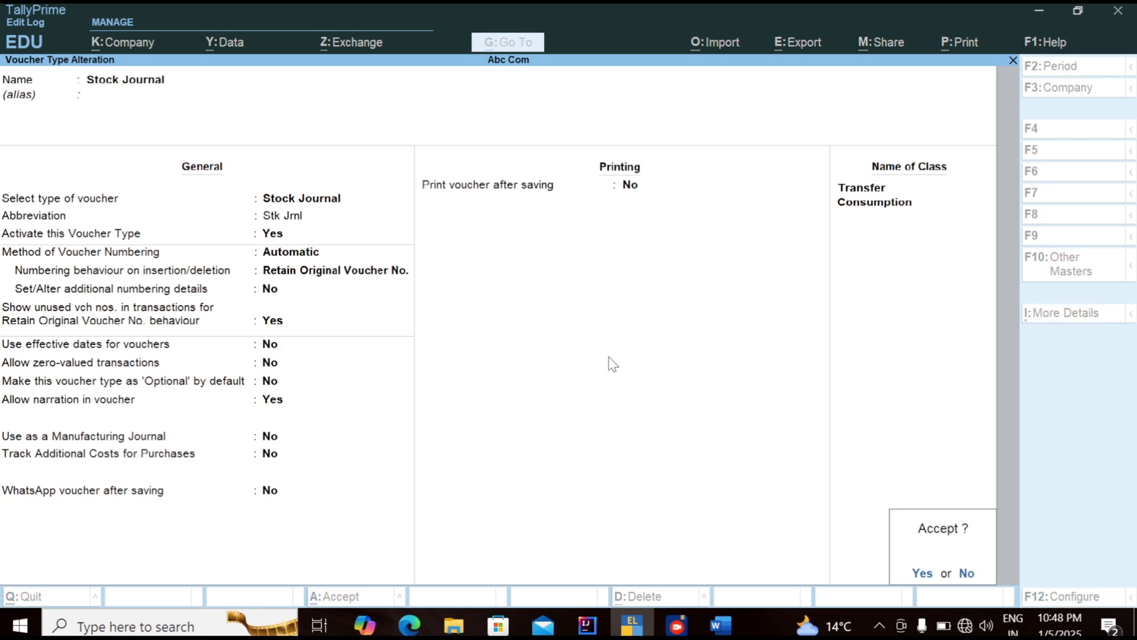
key("Return")
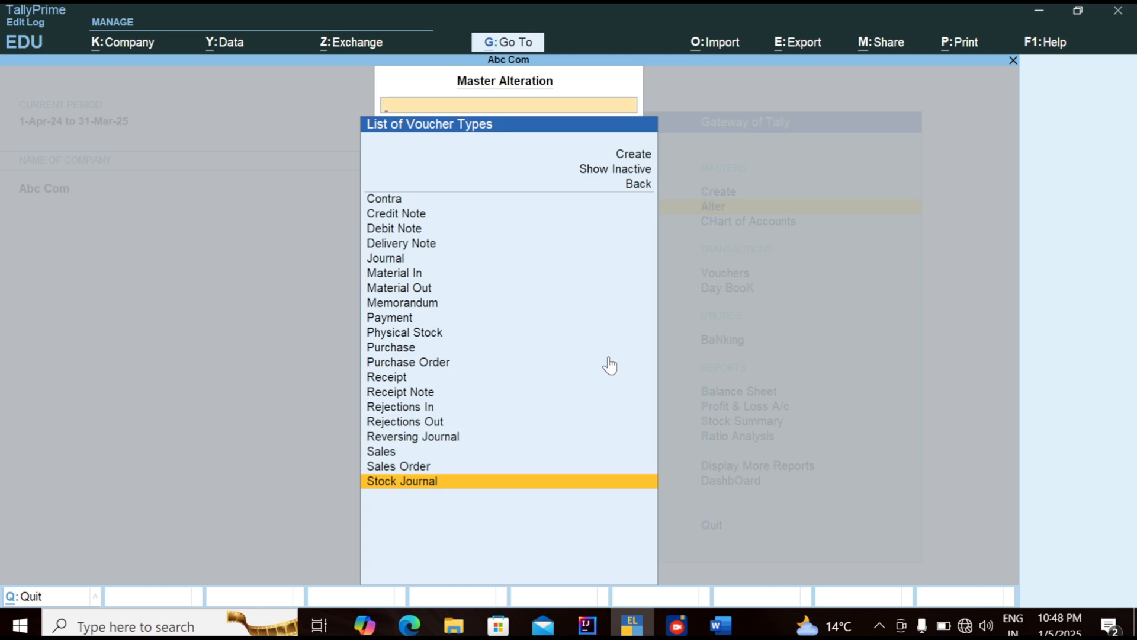
Start a purchase voucher with supplier invoice number 1 dated 1-Apr-24.
key("Escape")
key("Escape")
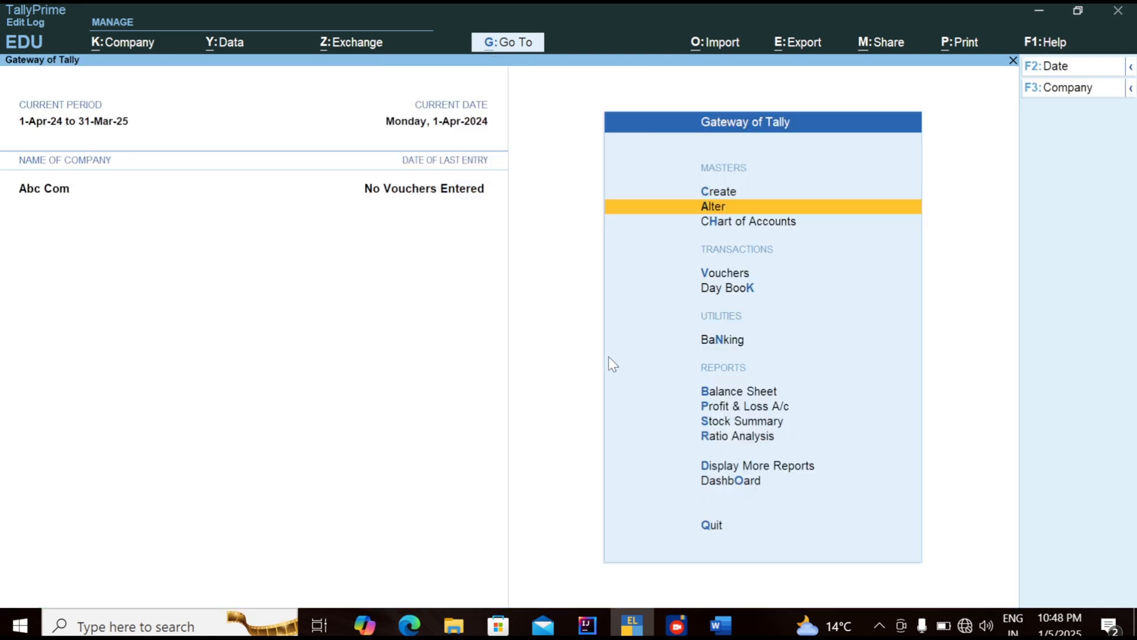
key("Down")
key("Down")
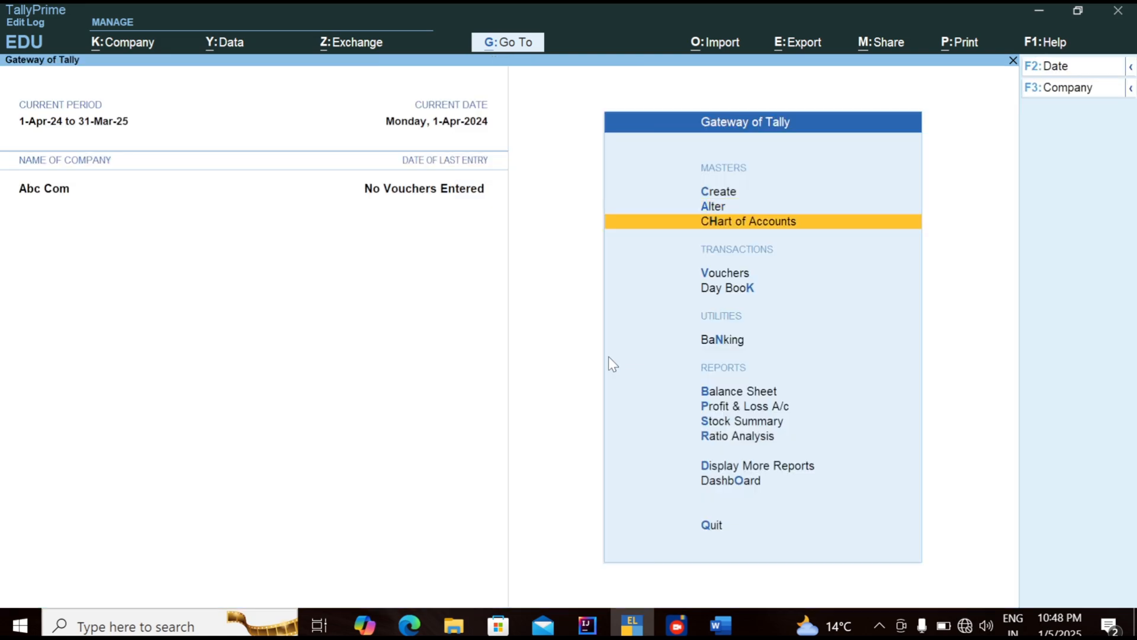
key("Return")
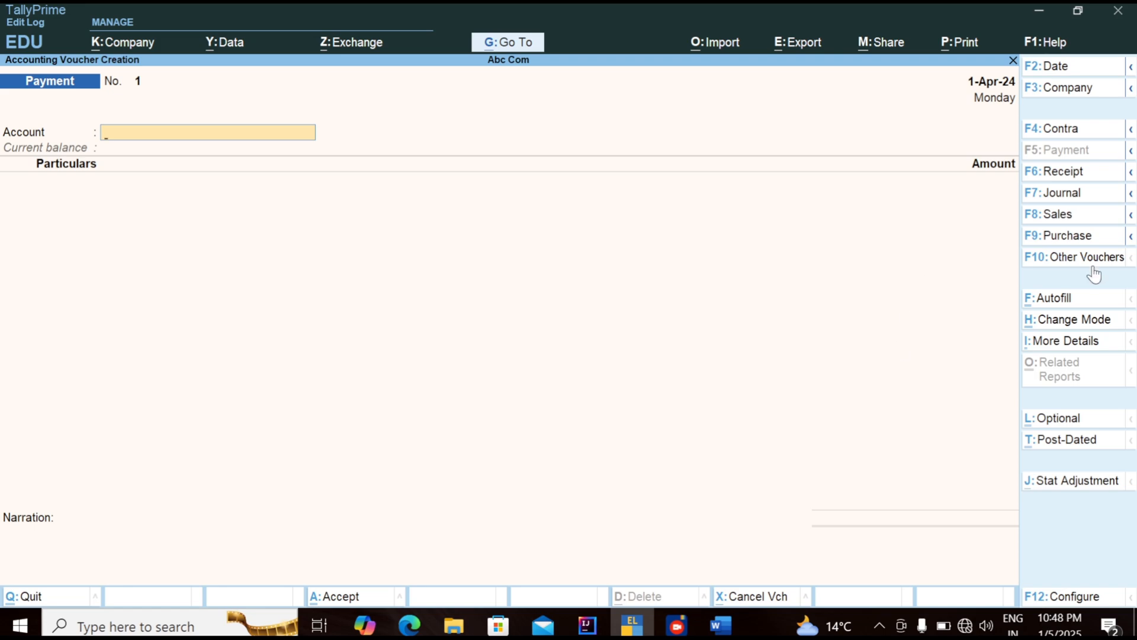
left_click(1055, 235)
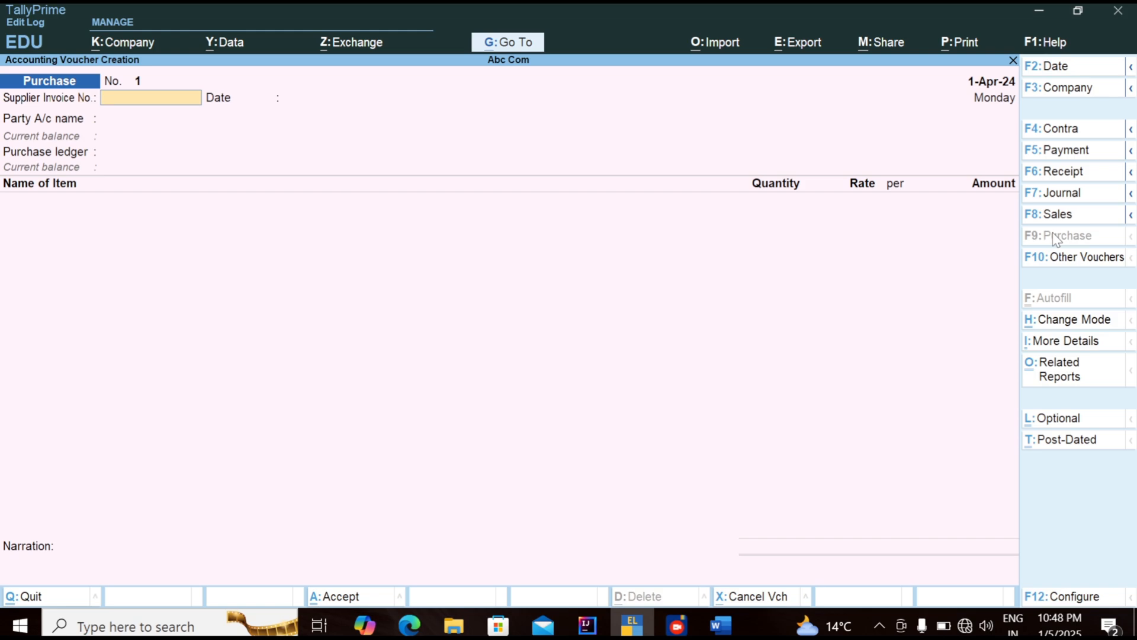
type("1")
key("Return")
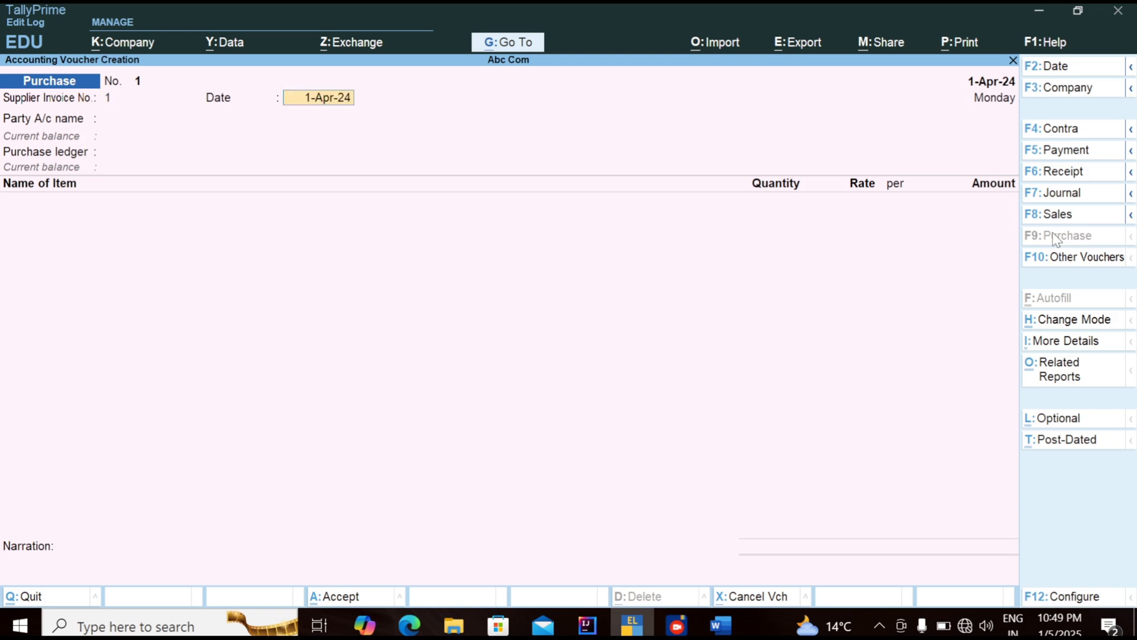
key("Return")
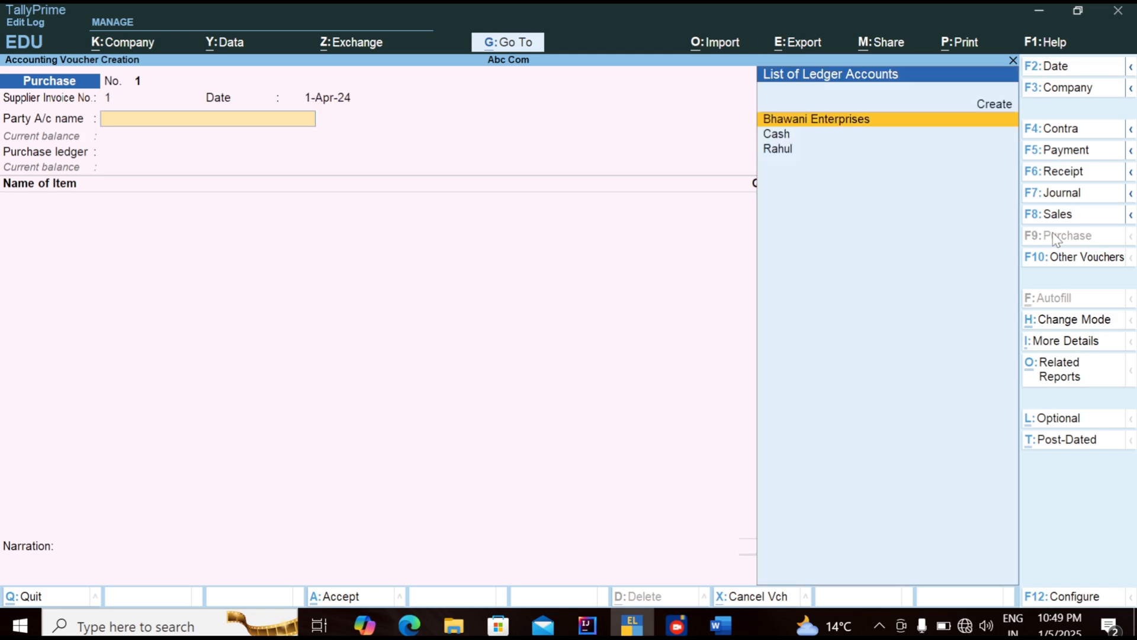
Choose Bhawani Enterprises as the party with default receipt and party details, and use the Purchase ledger.
key("Return")
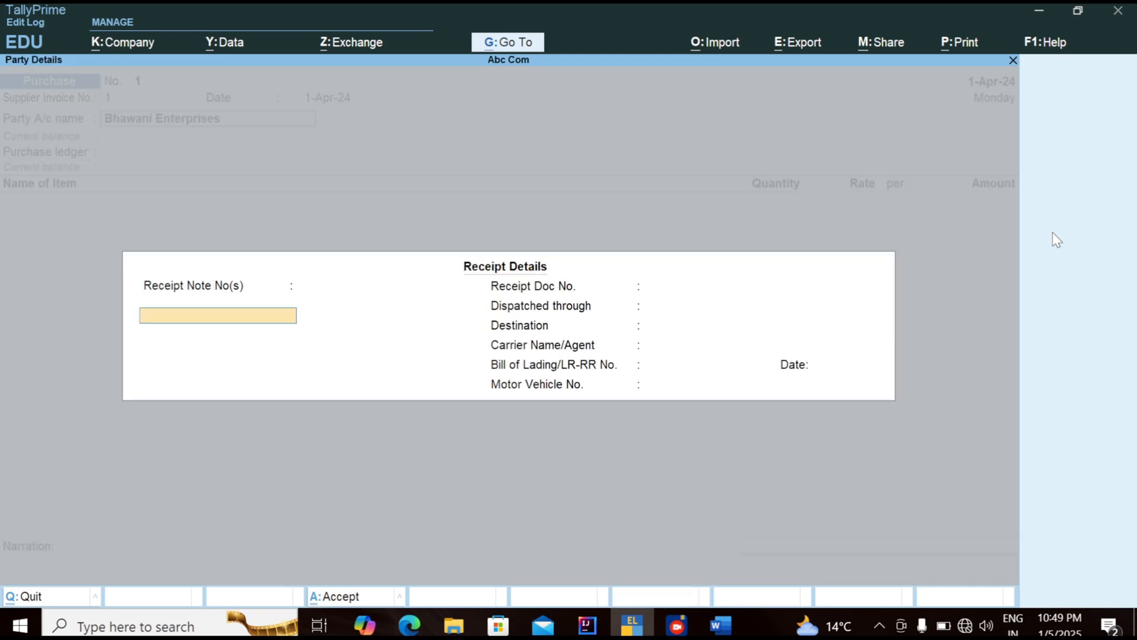
key("ctrl+a")
key("Return")
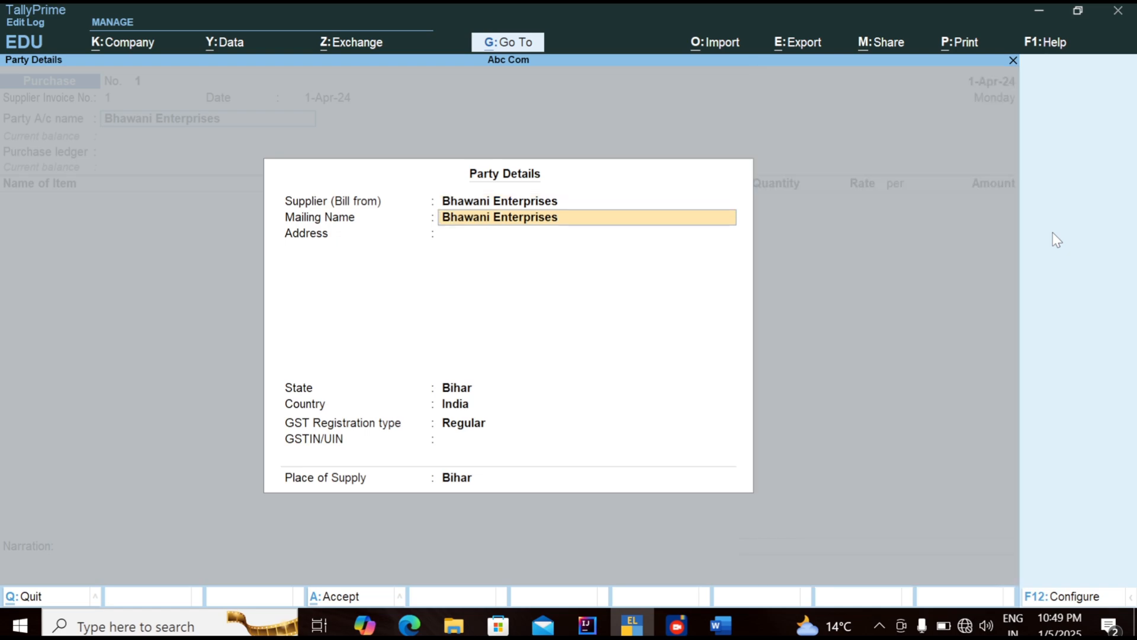
key("Return")
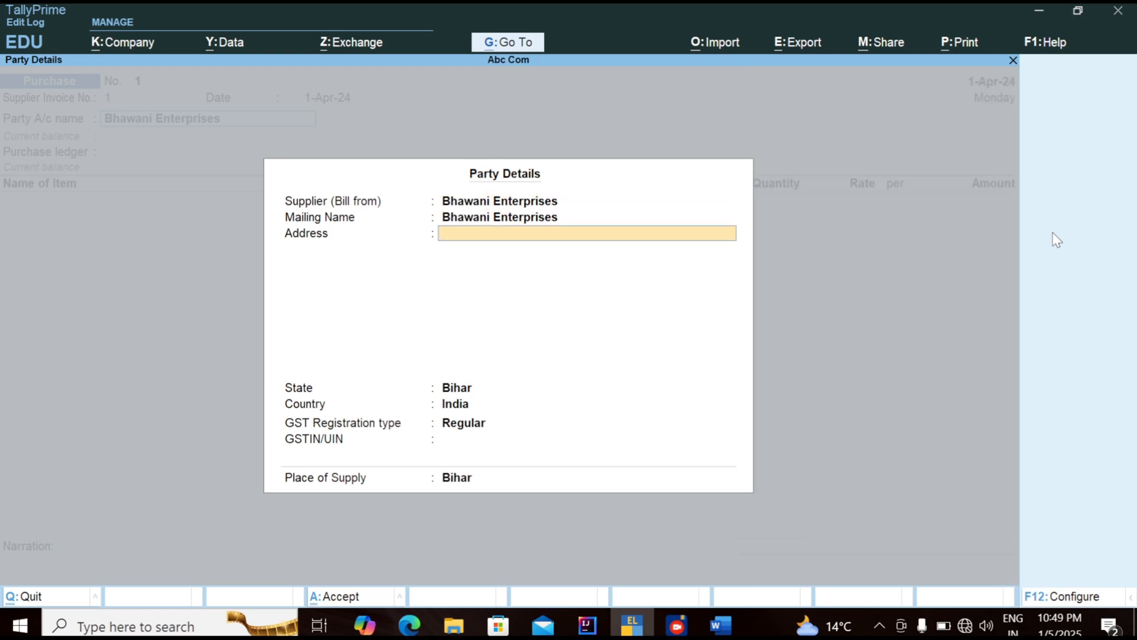
key("ctrl+a")
key("Return")
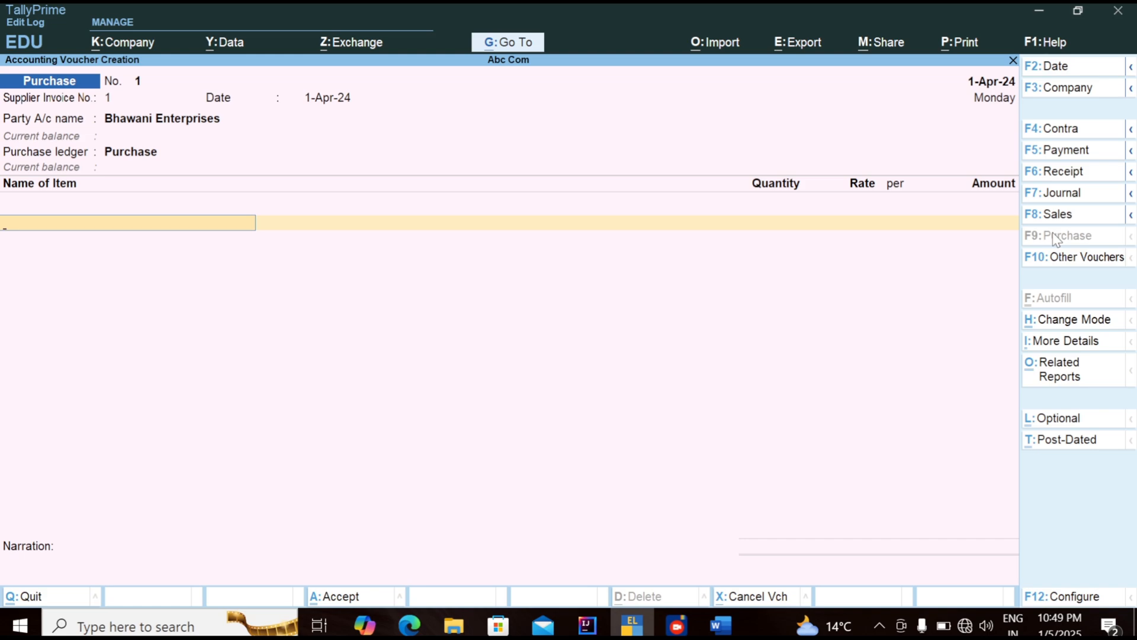
Add Brick (ईंट) to the purchase voucher with location Afrad, quantity 10 truck and rate 50,000 per truck.
type("Br")
key("Return")
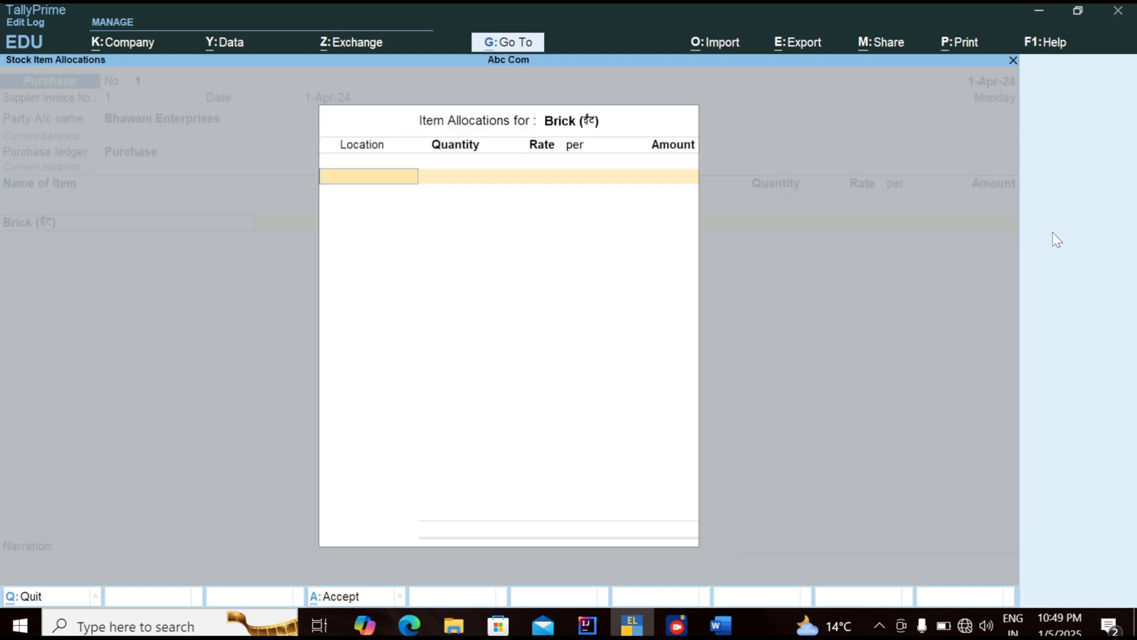
key("Return")
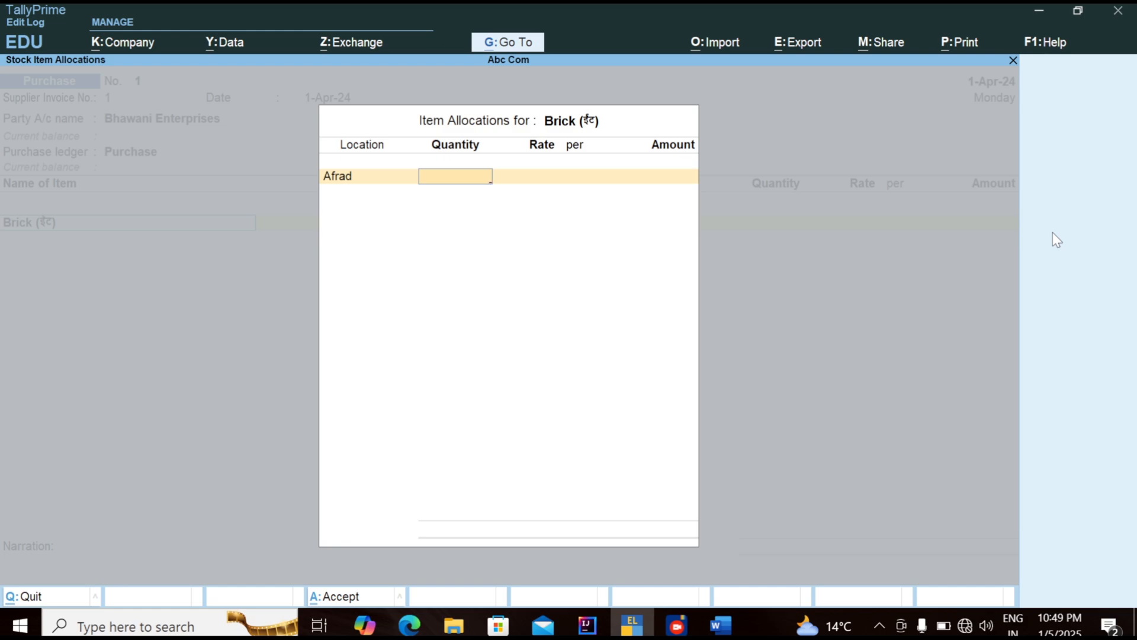
type("10")
key("Return")
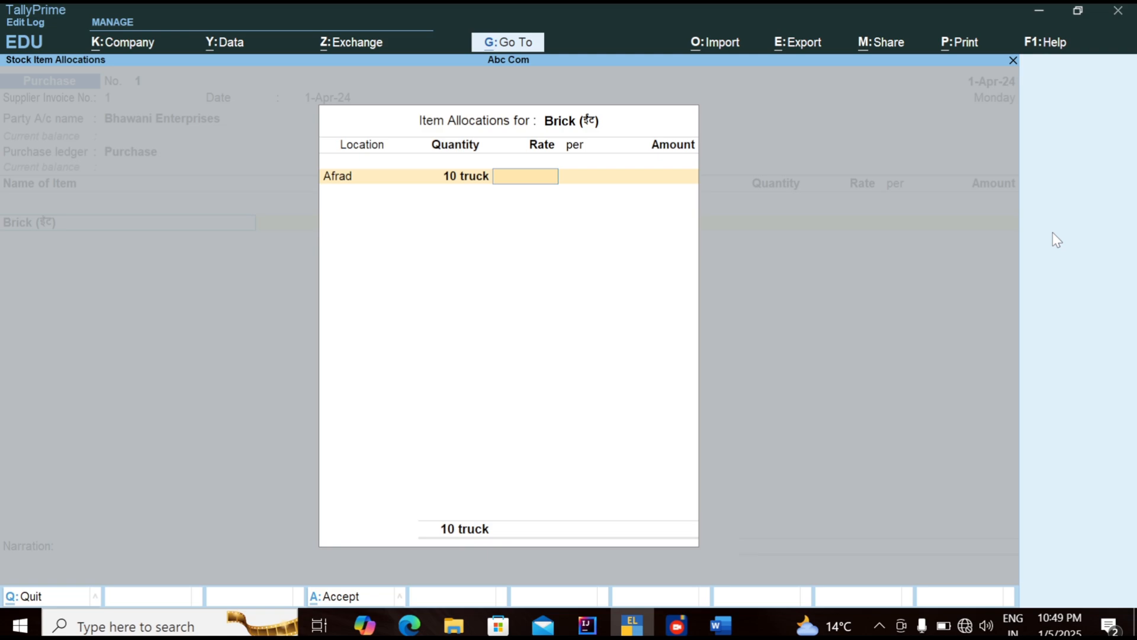
type("50000")
key("Return")
key("Return")
key("Return")
key("Return")
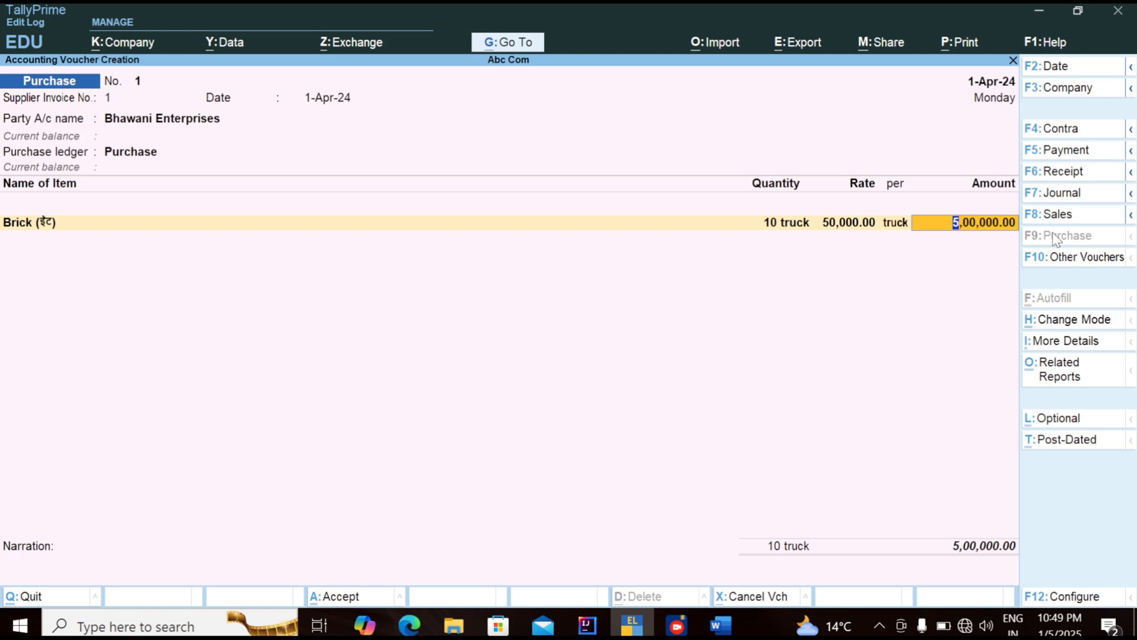
key("Return")
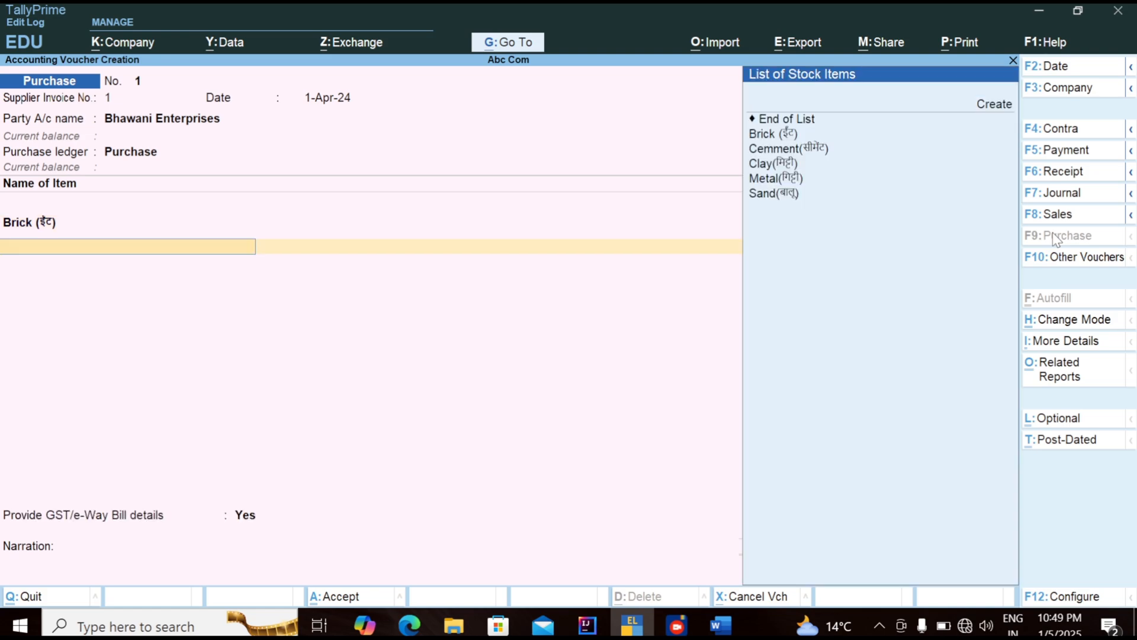
Add Cemment(सीमेंट) to the purchase voucher with location Afrad, quantity 1,000 bori and rate 420 per bori.
key("Down")
key("Down")
key("Down")
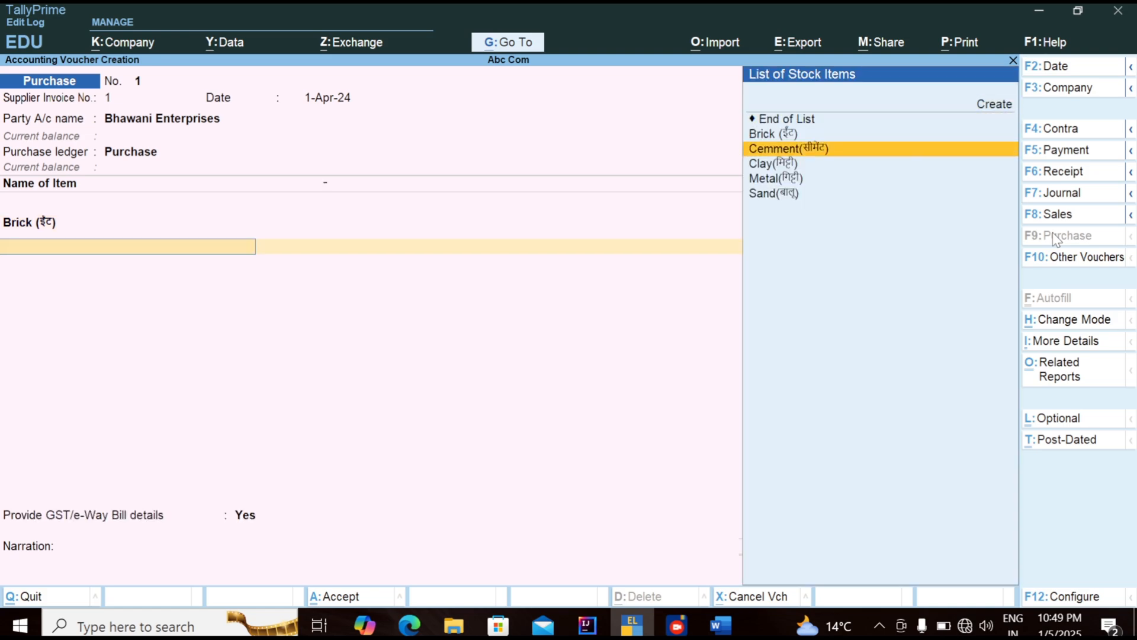
key("Return")
key("Return")
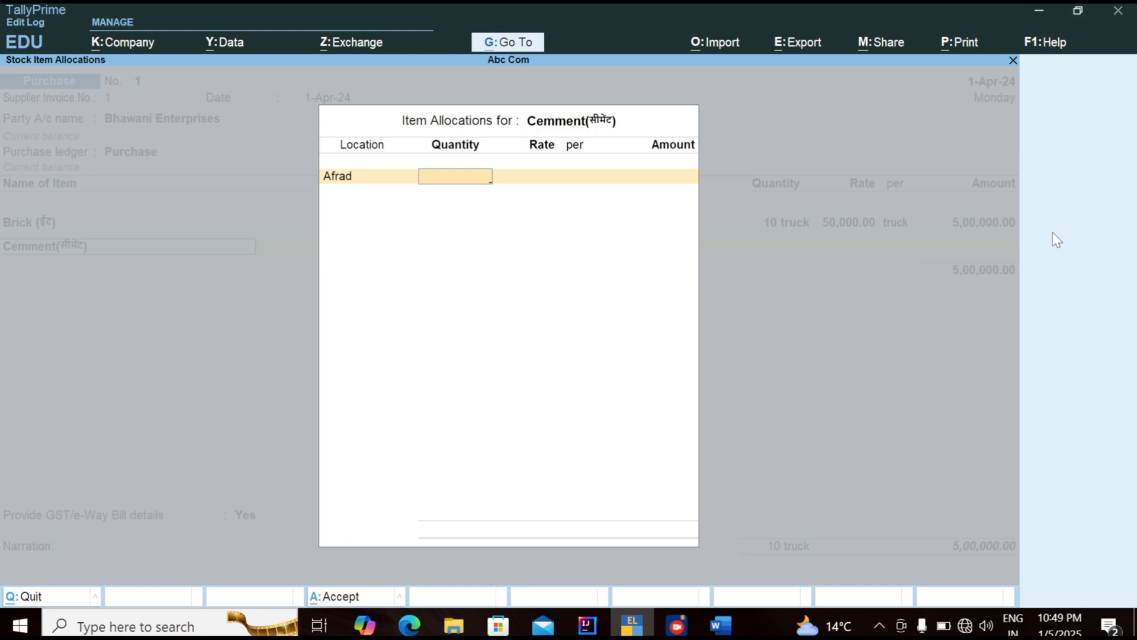
type("1000")
key("Return")
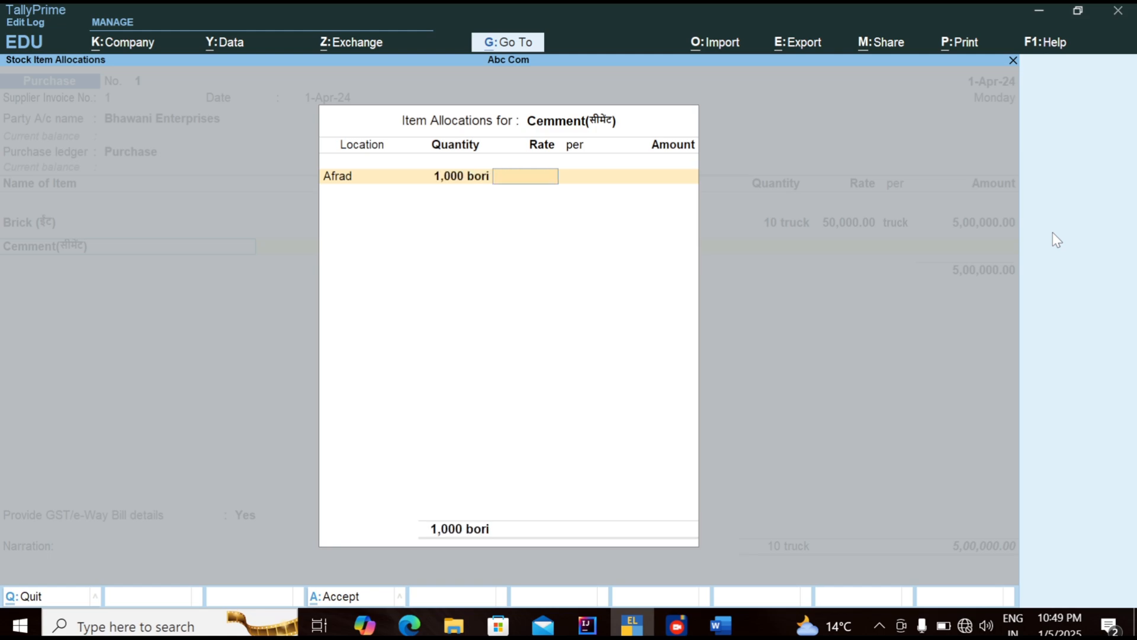
type("420")
key("Return")
key("Return")
key("Return")
key("Return")
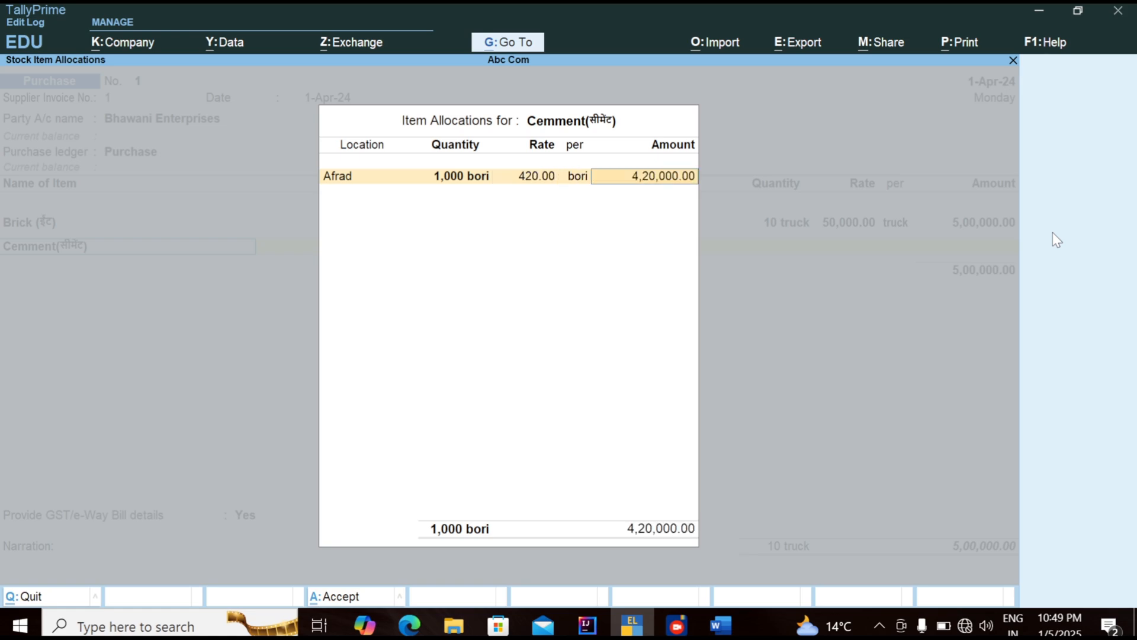
key("Return")
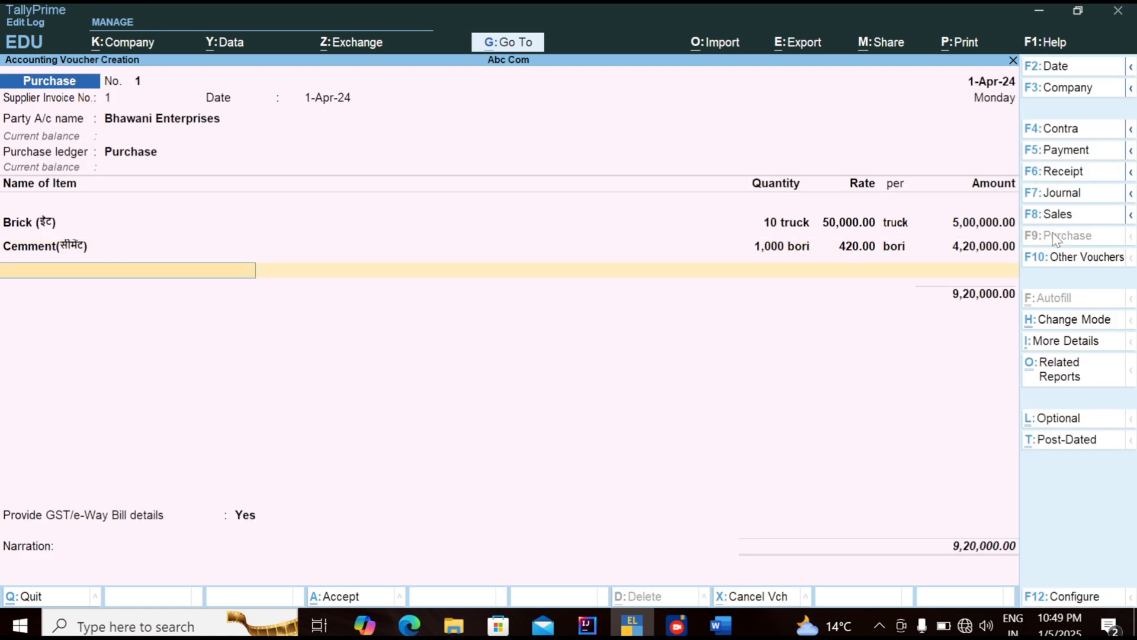
Add Clay(मिट्टी) to the purchase voucher with location Afrad, quantity 10 truck and rate 25,000 per truck, checking the rate in the Word stock table.
key("Down")
key("Down")
key("Down")
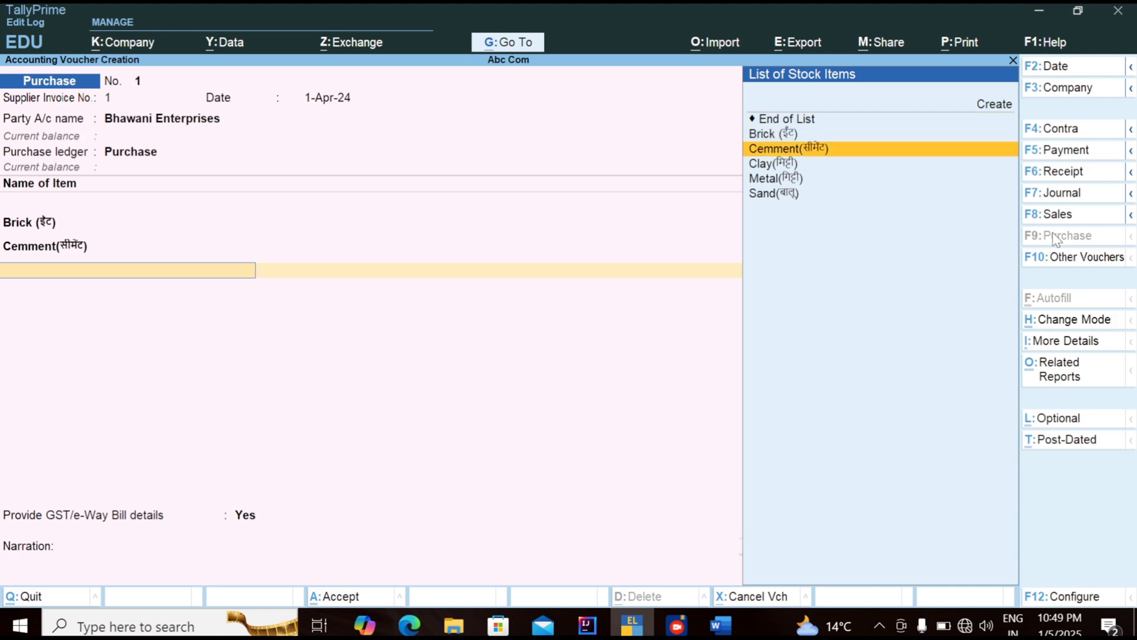
key("Return")
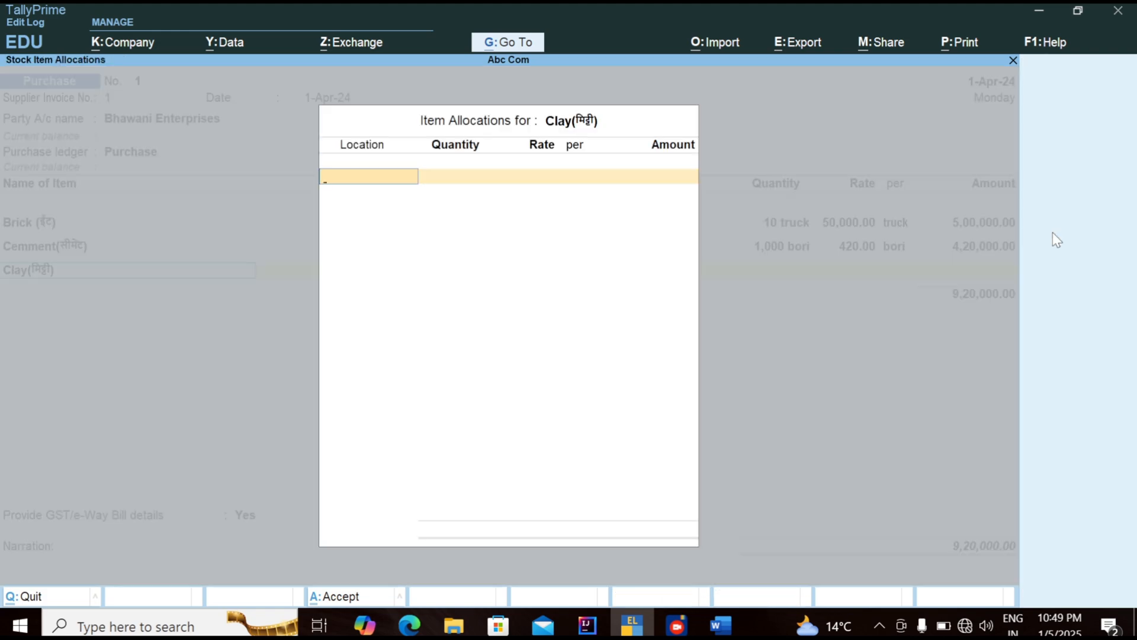
key("Return")
type("10")
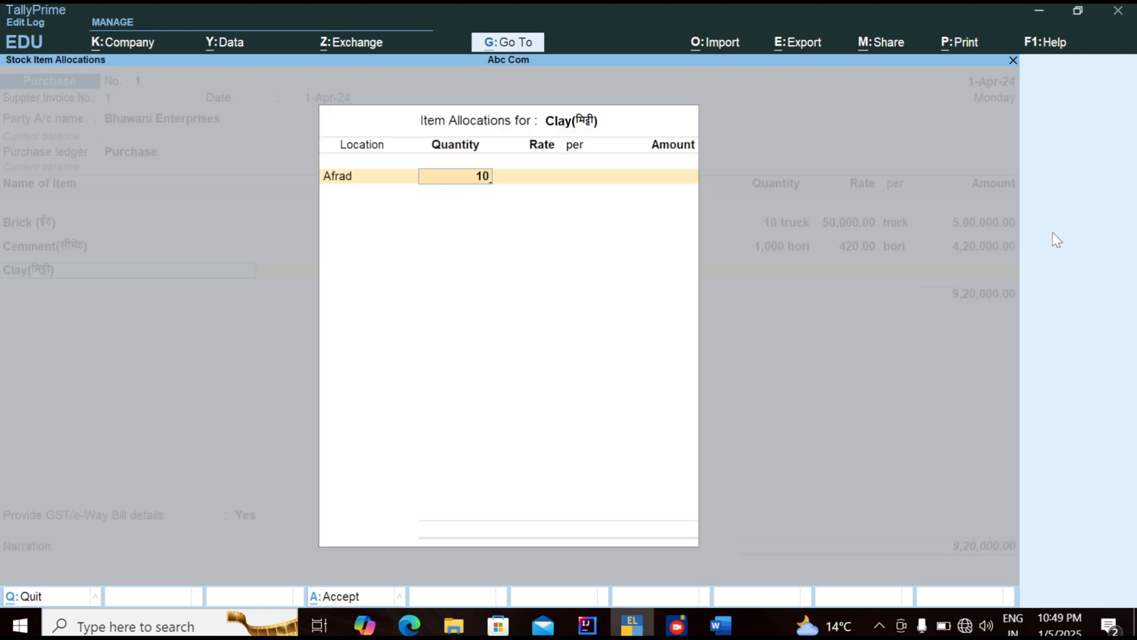
key("Return")
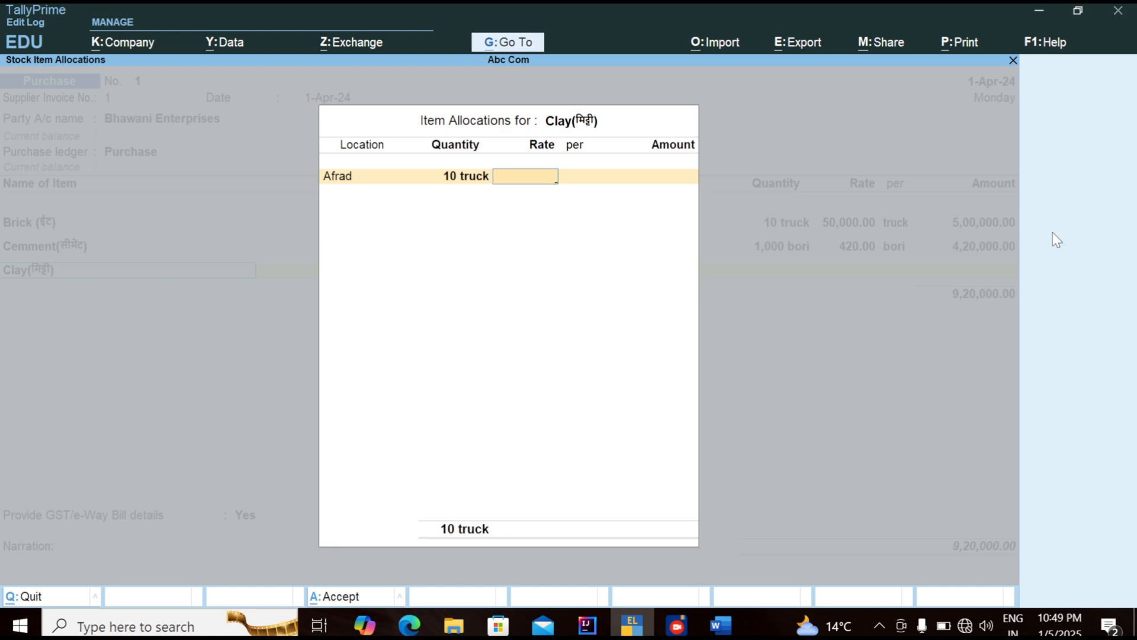
type("25000")
key("alt+Tab")
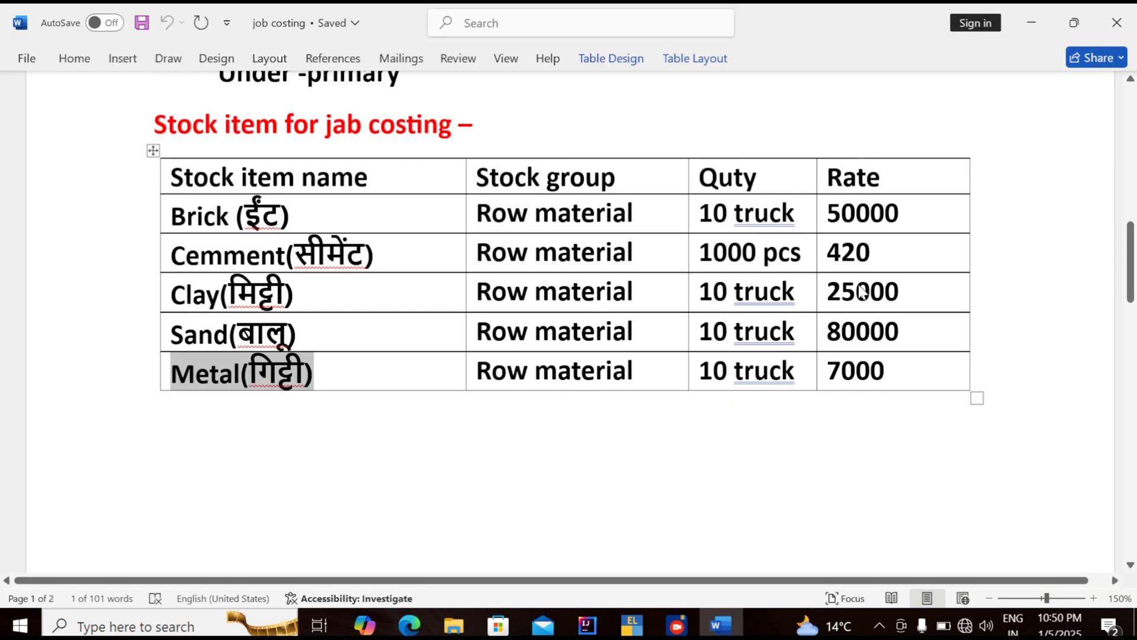
key("alt+Tab")
key("Return")
key("Return")
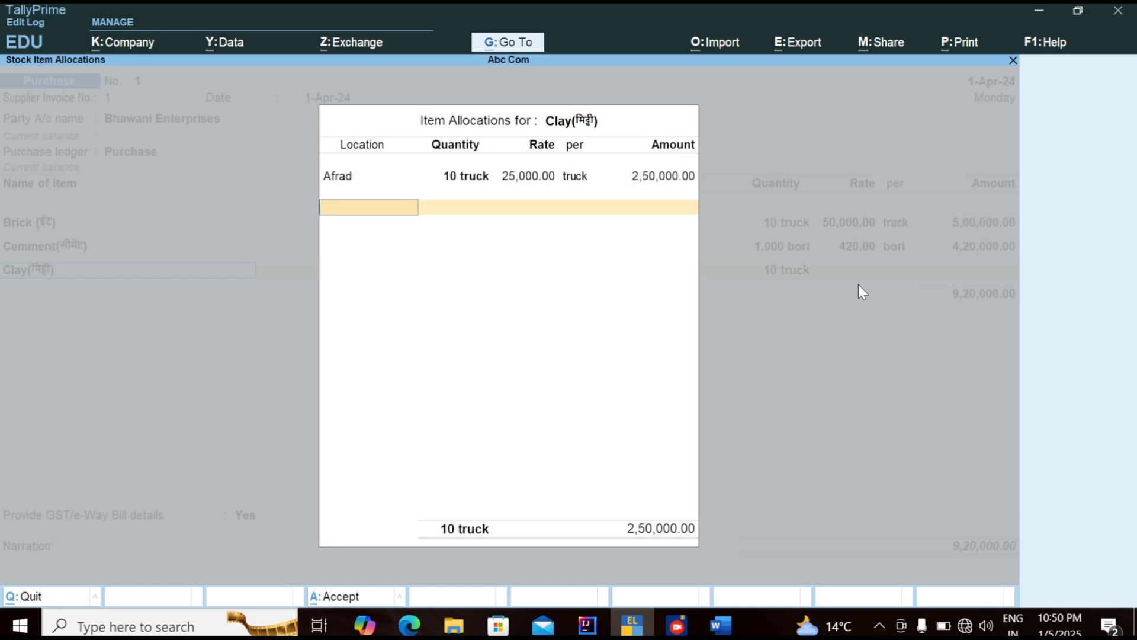
key("Return")
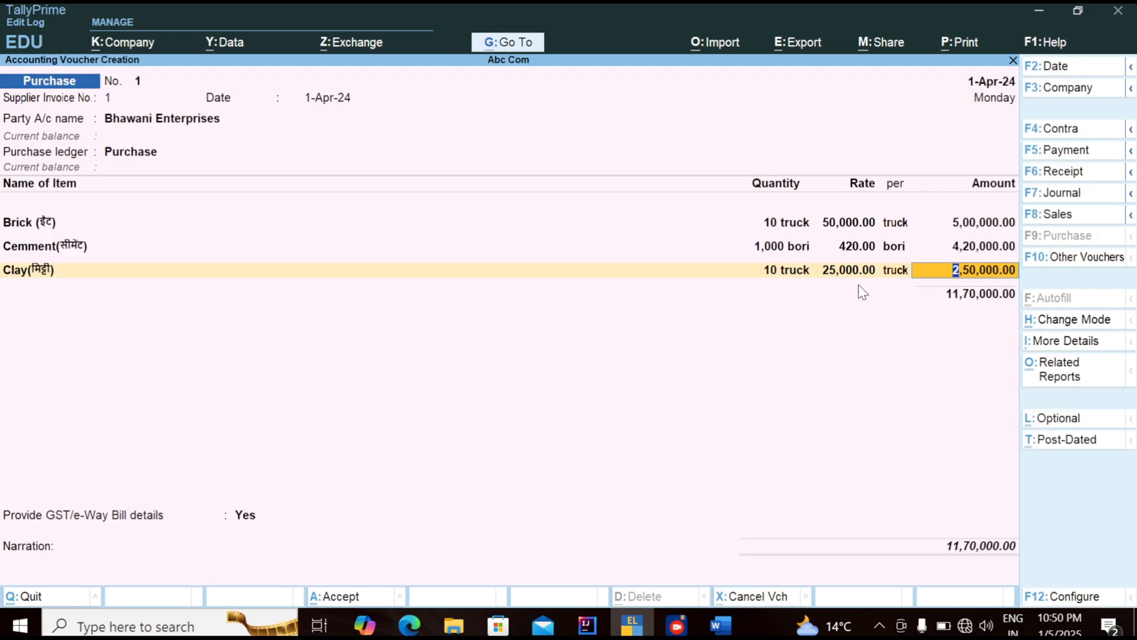
key("Return")
Add Metal(गिट्टी) to the purchase voucher with location Afrad, quantity 10 truck and rate 80,000 per truck.
key("Up")
key("Down")
key("Down")
key("Down")
key("Down")
key("Down")
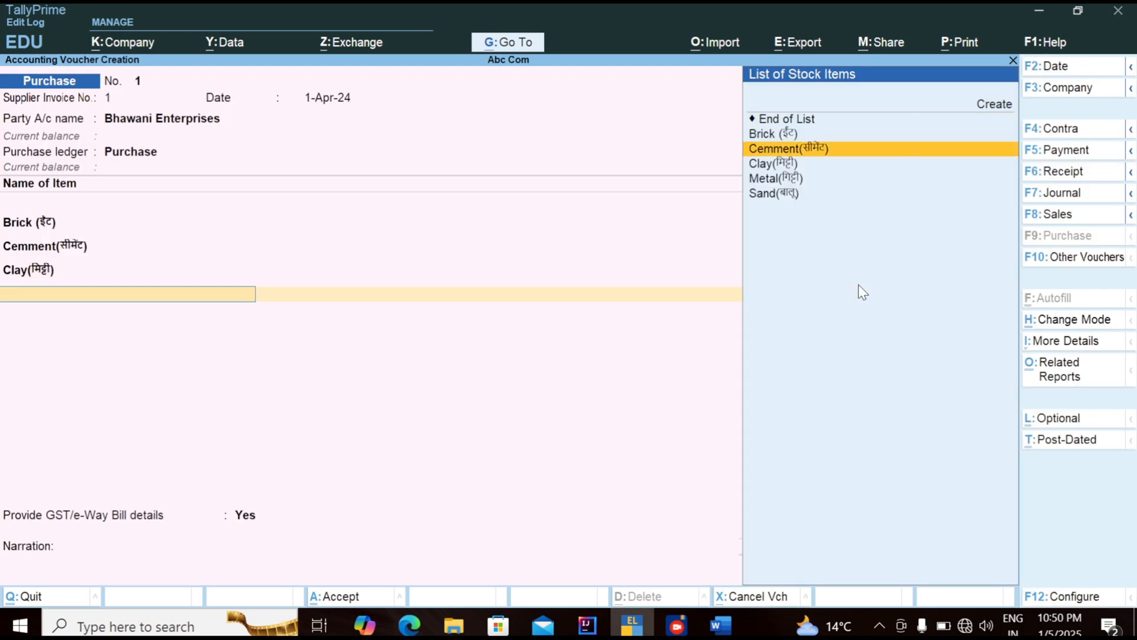
key("Return")
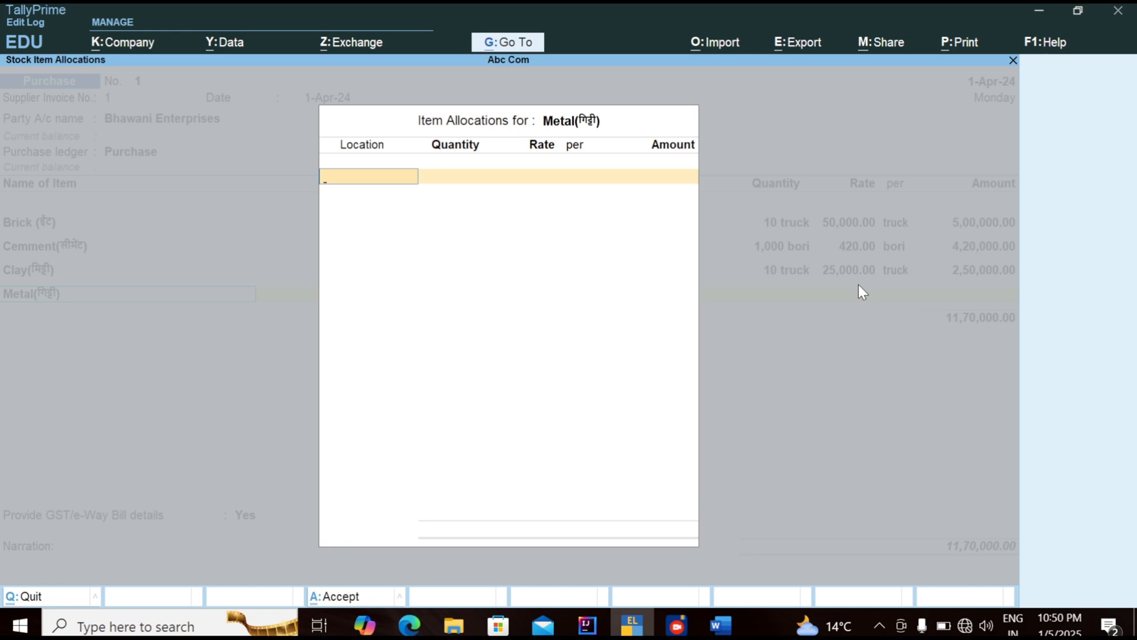
key("Return")
type("10")
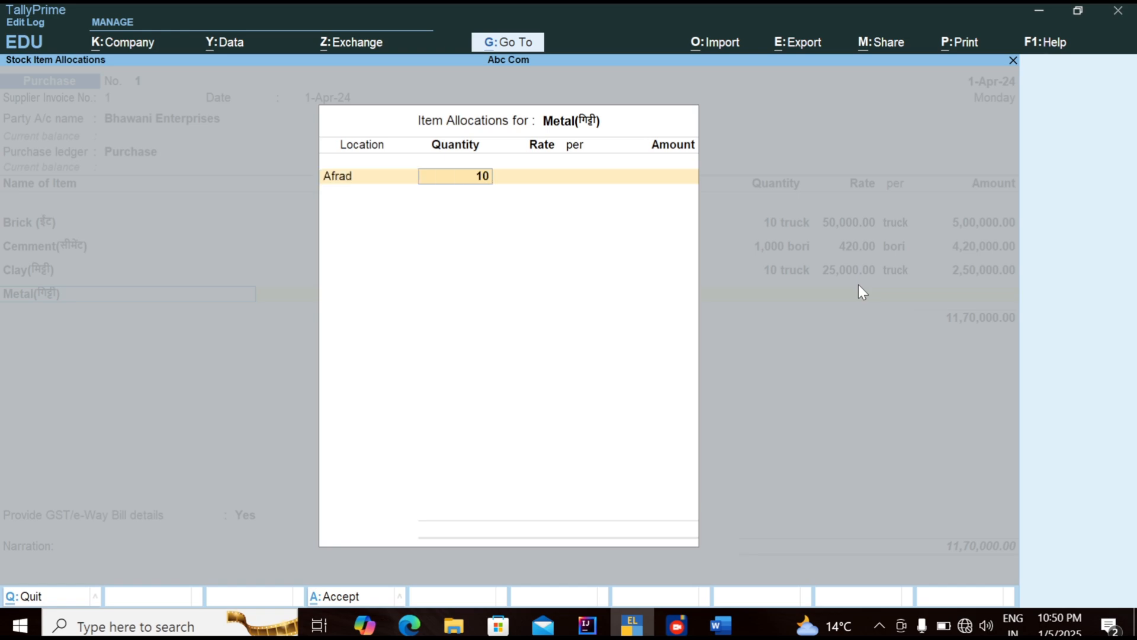
key("Return")
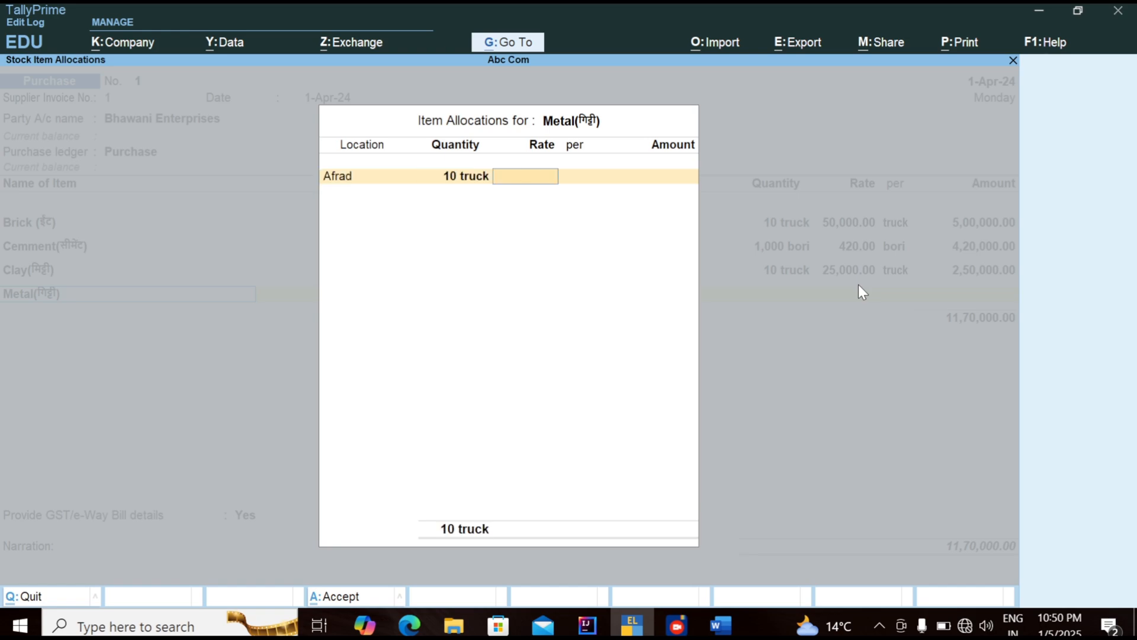
type("8")
type("0000")
key("Return")
key("Return")
key("Return")
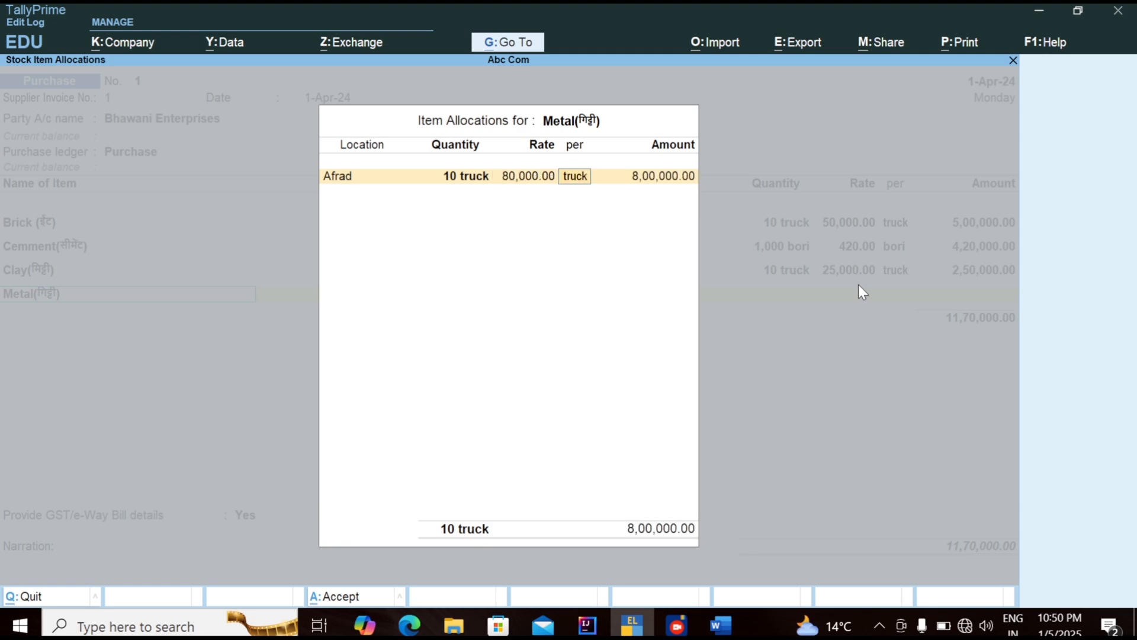
key("Return")
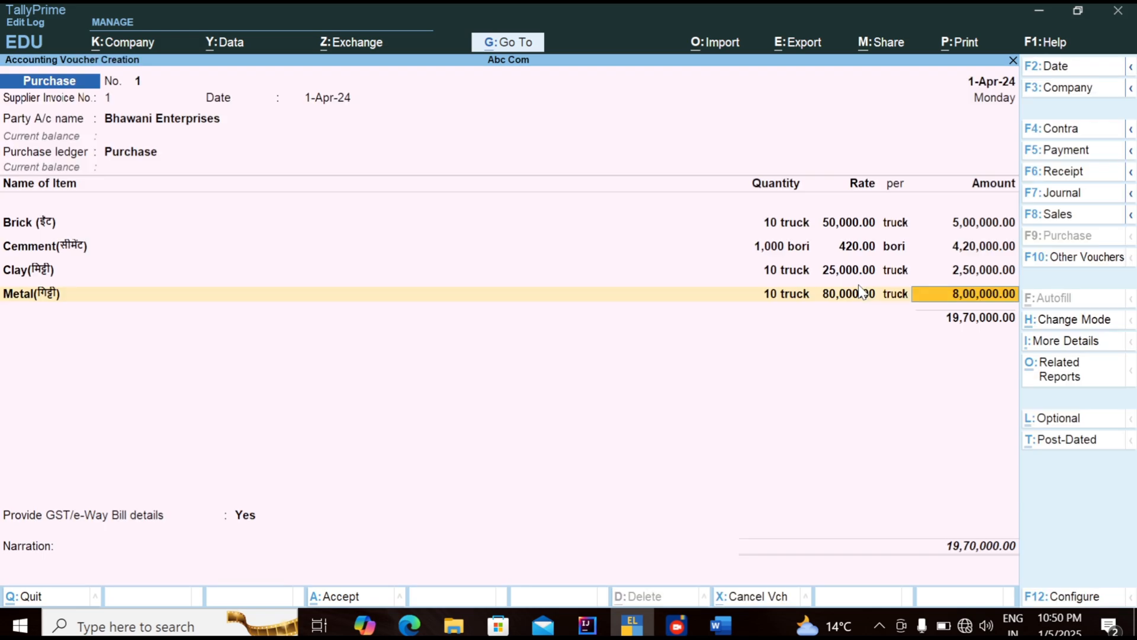
key("Return")
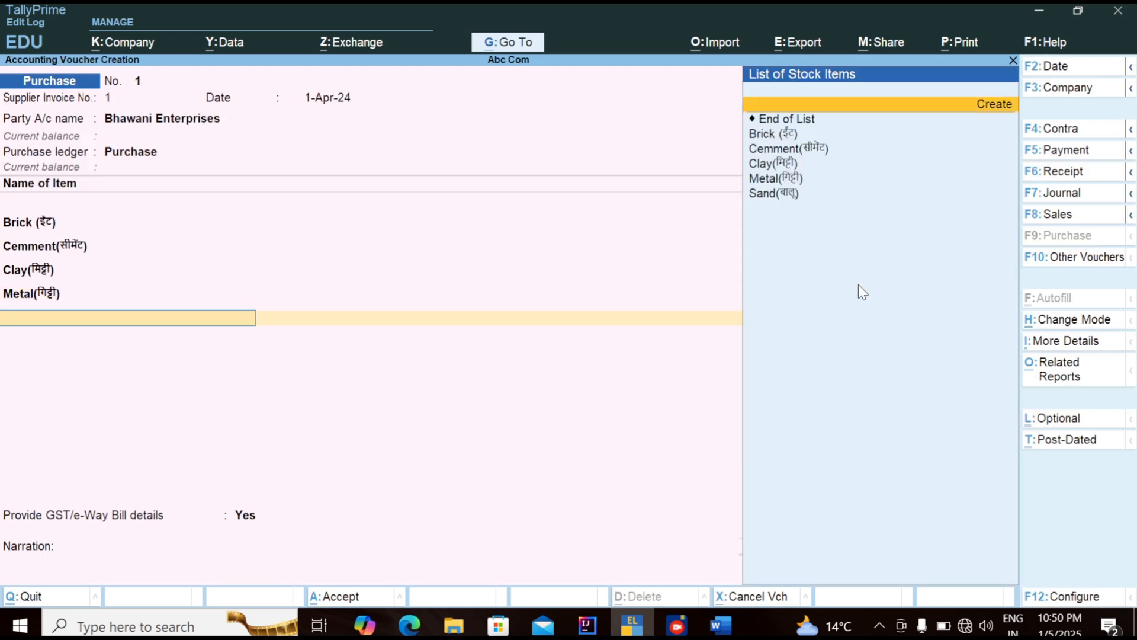
Add Sand(बालू) to the purchase voucher with location Afrad, quantity 10 truck and rate 70,000 per truck, consulting the Word stock table.
key("Down")
key("Down")
key("Down")
key("Down")
key("Down")
key("Down")
key("Return")
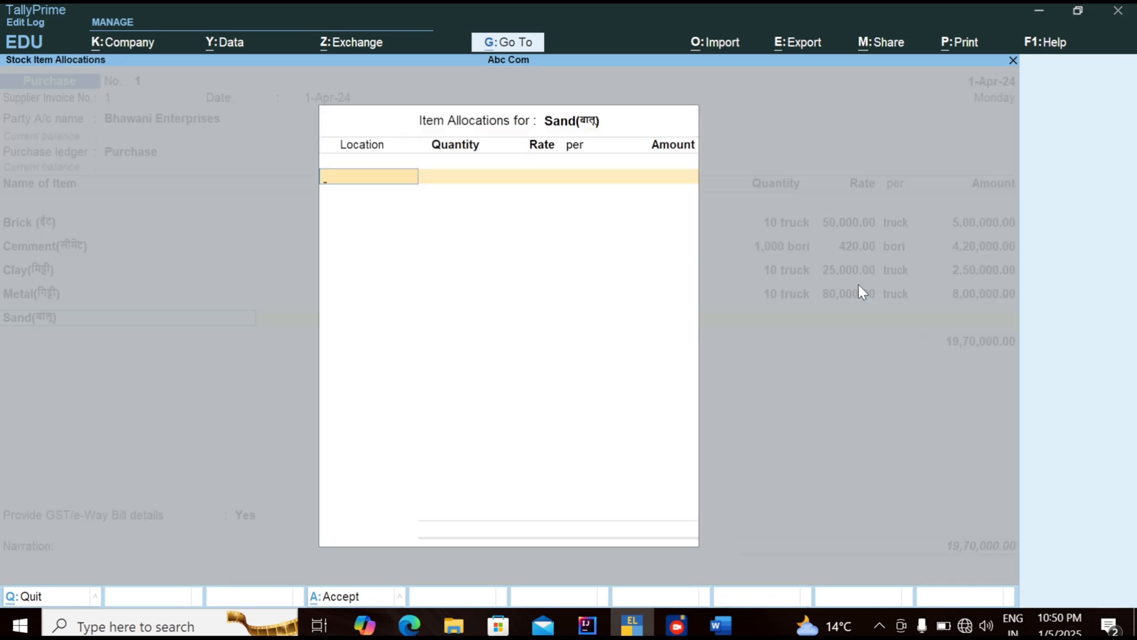
key("Return")
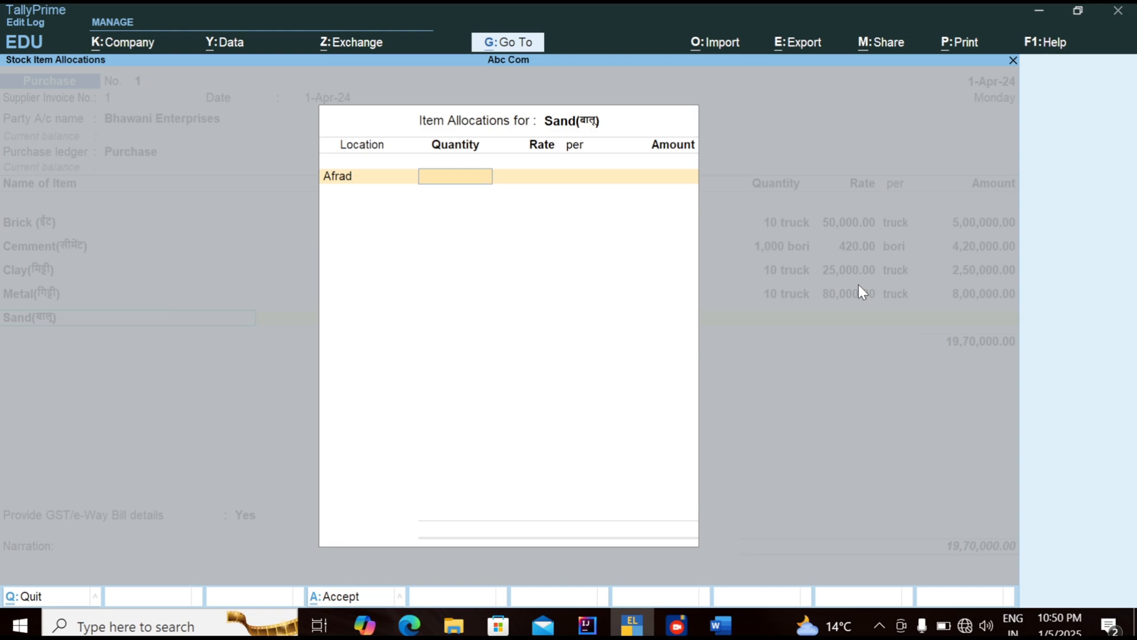
type("10")
key("Return")
key("alt+Tab")
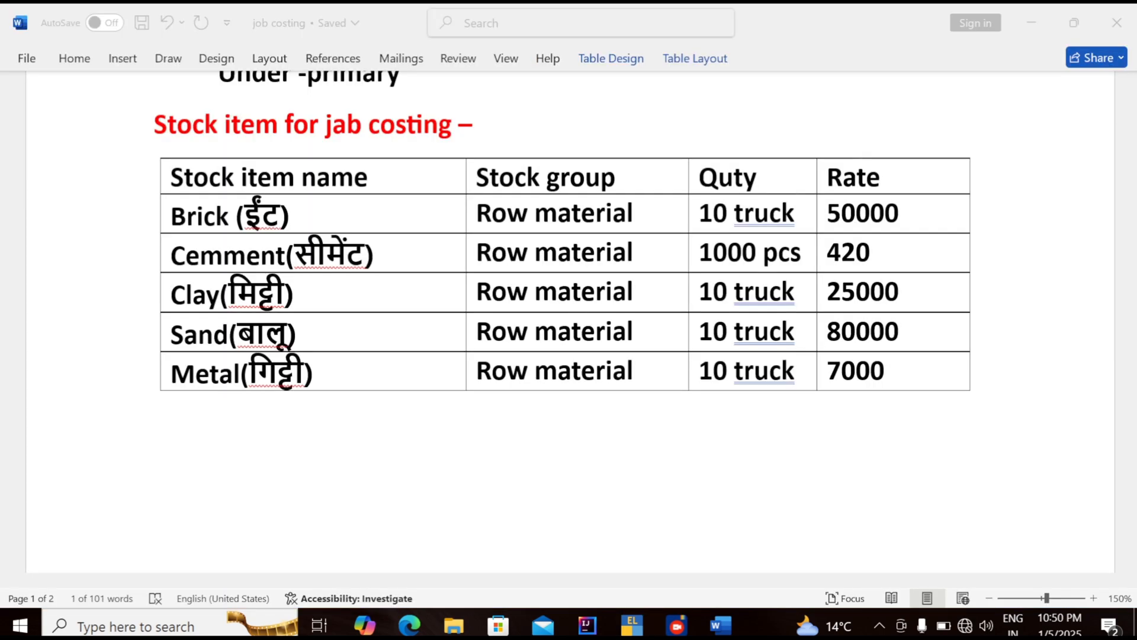
key("alt+Tab")
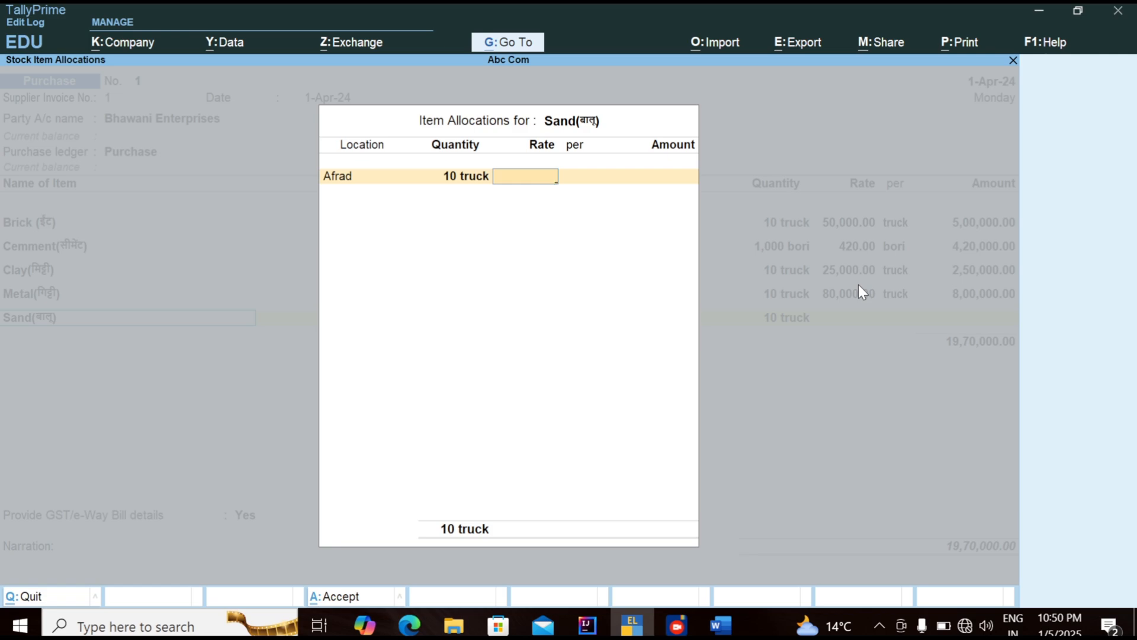
type("70000")
key("Return")
key("Return")
key("Return")
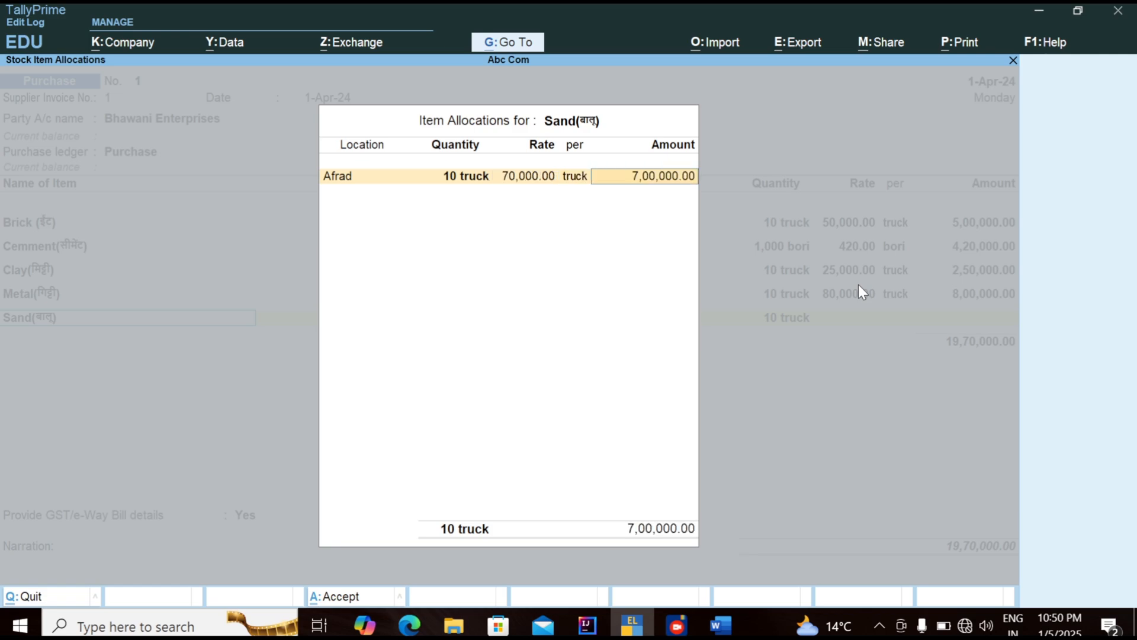
key("Return")
key("Return")
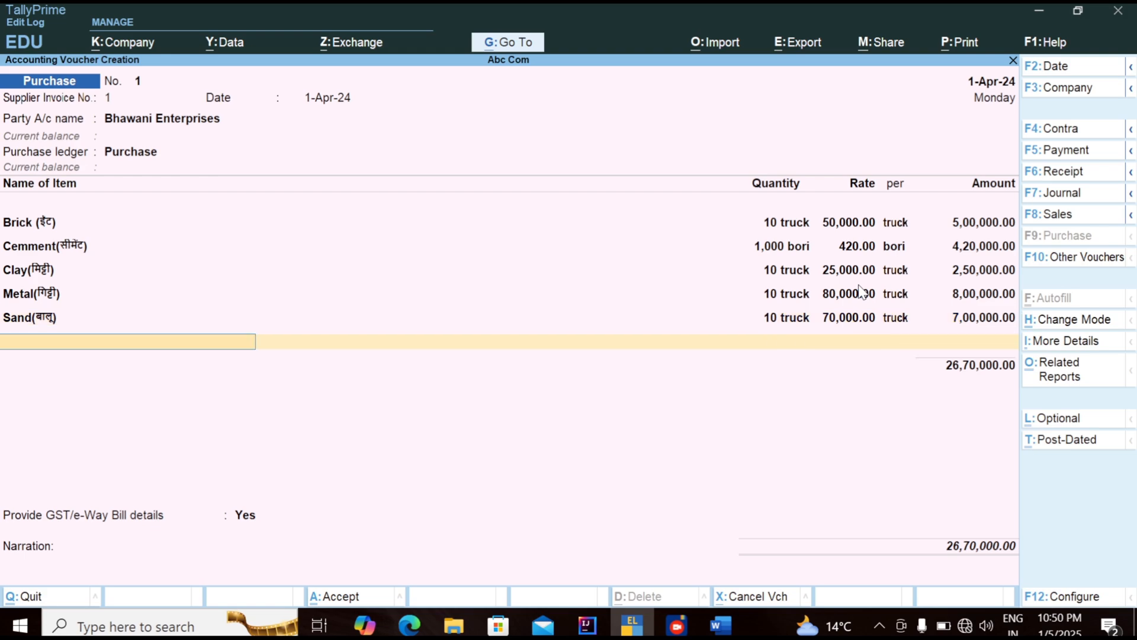
End the item list and start creating a new ledger named Cgst from within the purchase voucher.
key("Return")
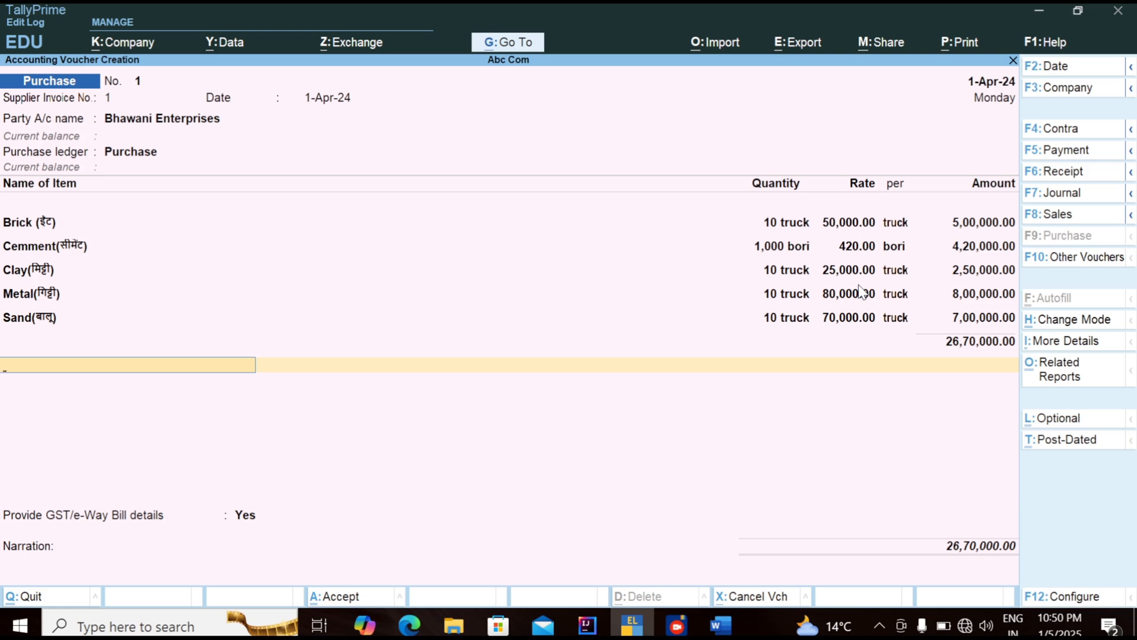
key("space")
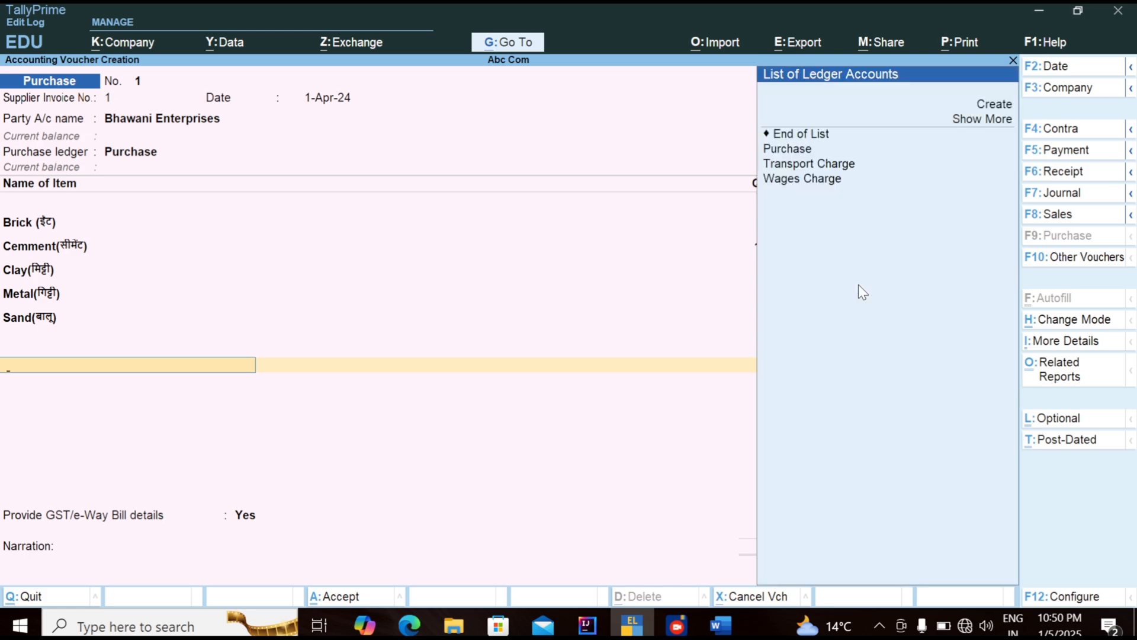
key("Up")
key("Up")
key("Up")
key("Up")
key("Up")
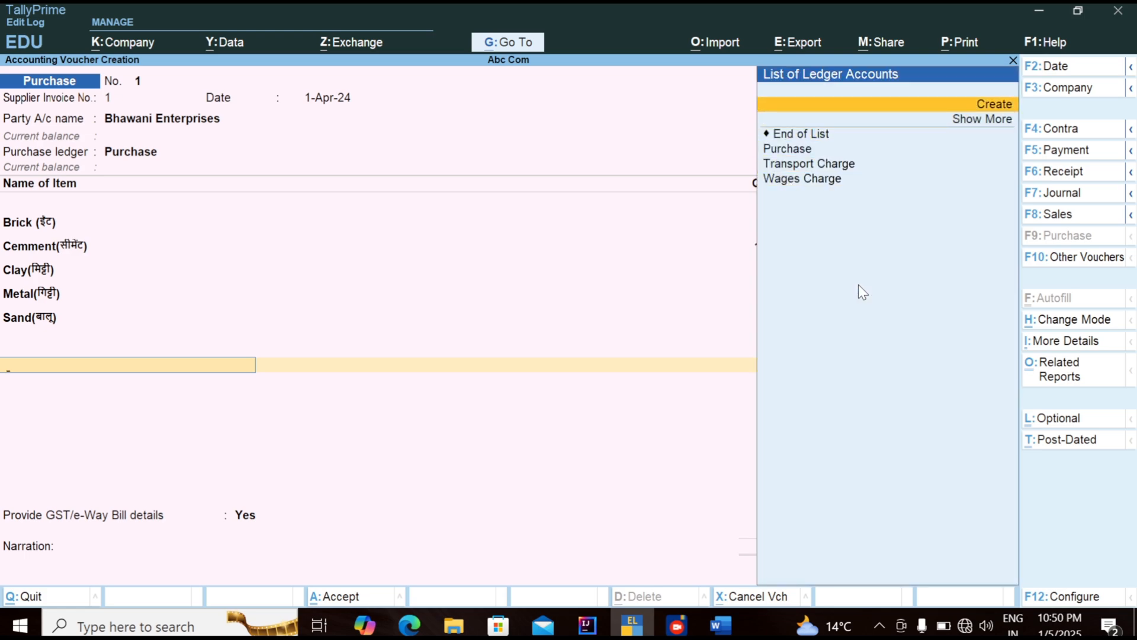
key("Return")
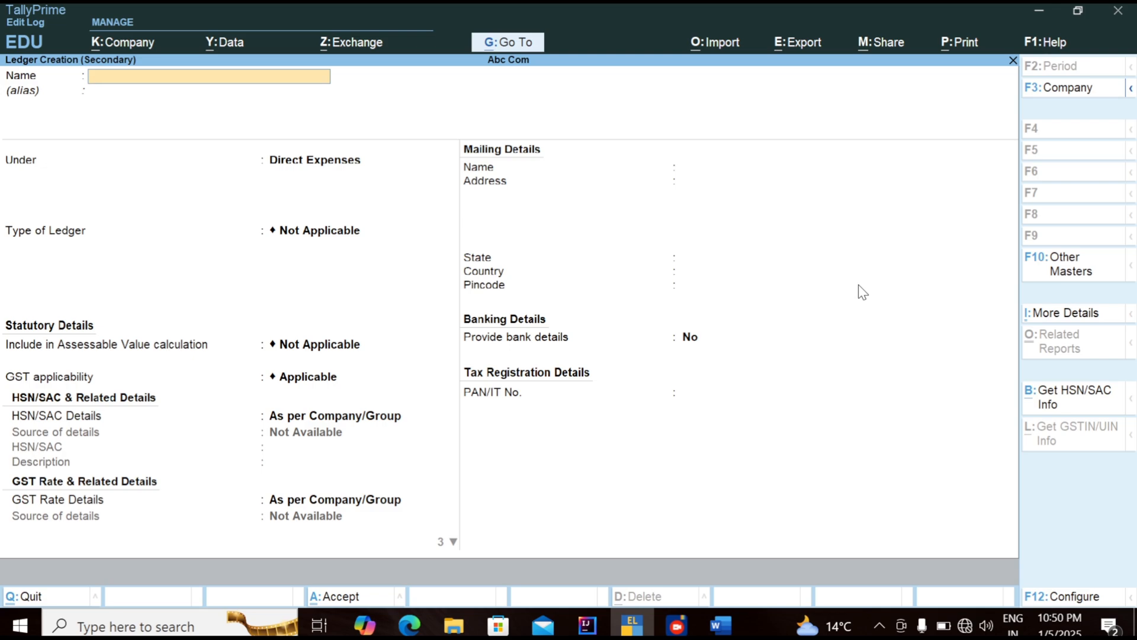
type("Cgst")
key("Return")
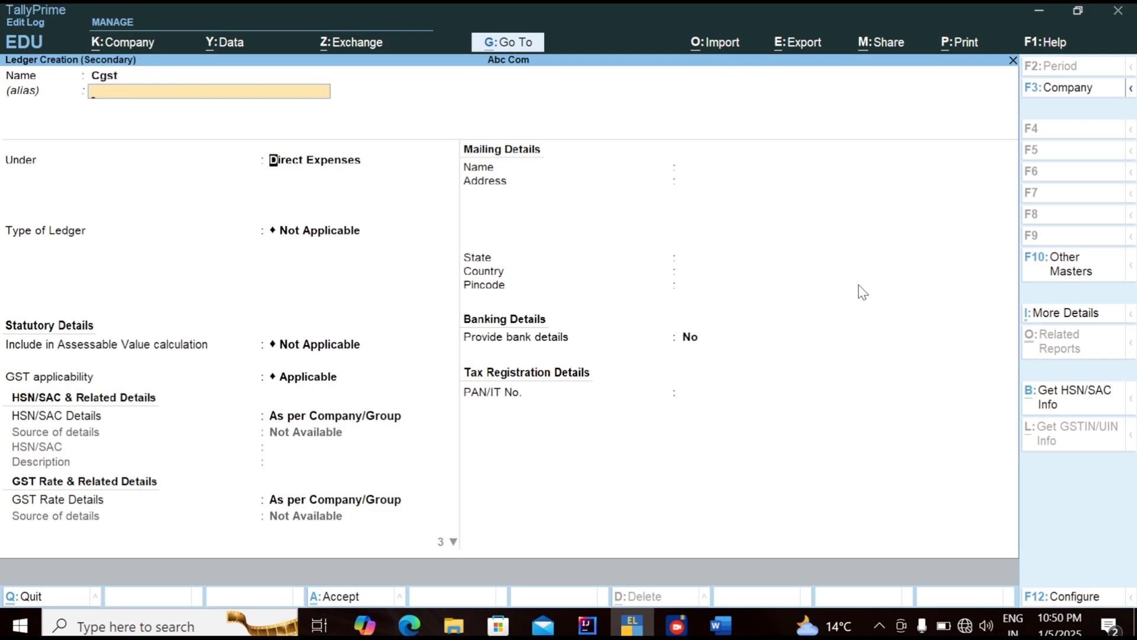
Group the Cgst ledger under Duties & Taxes with duty type GST and tax type CGST, save it and accept its voucher amount.
type("Du")
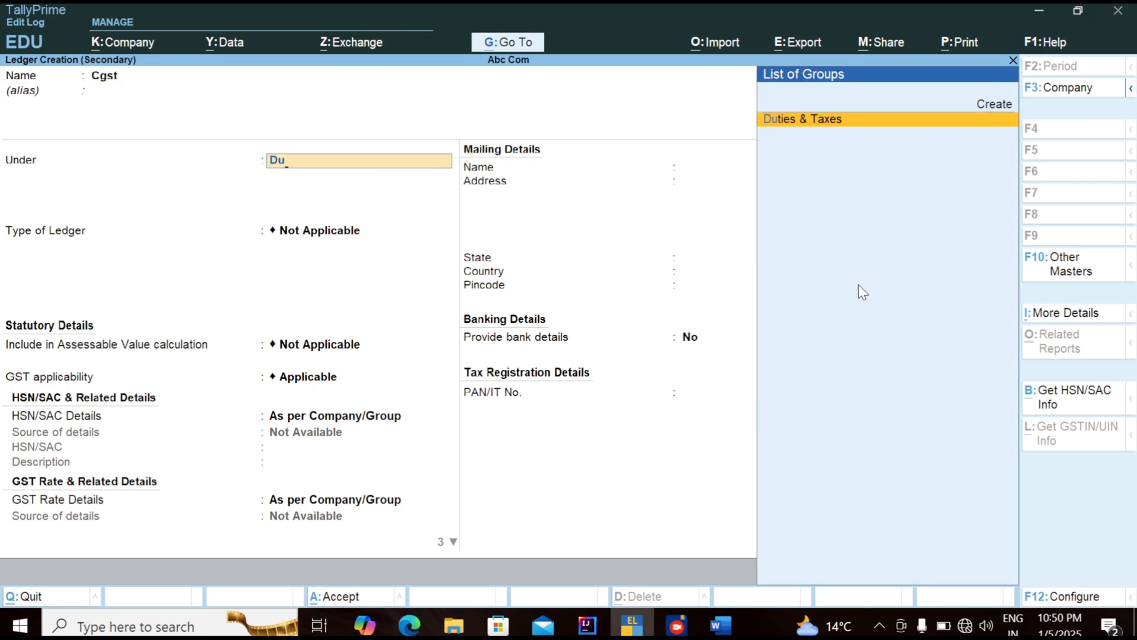
key("Return")
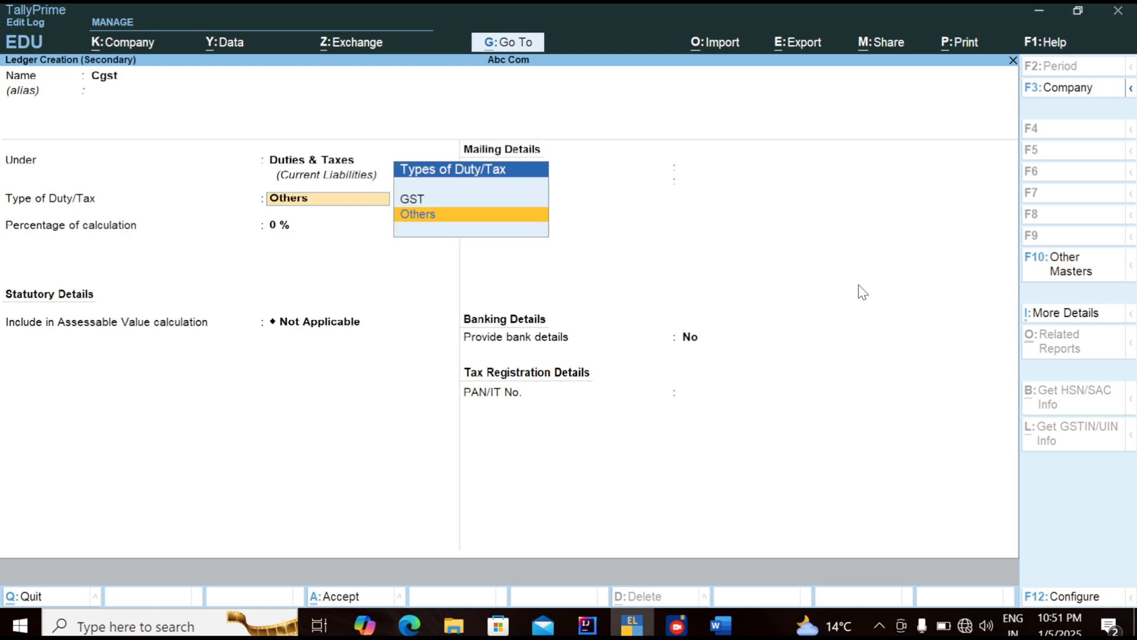
key("Up")
key("Return")
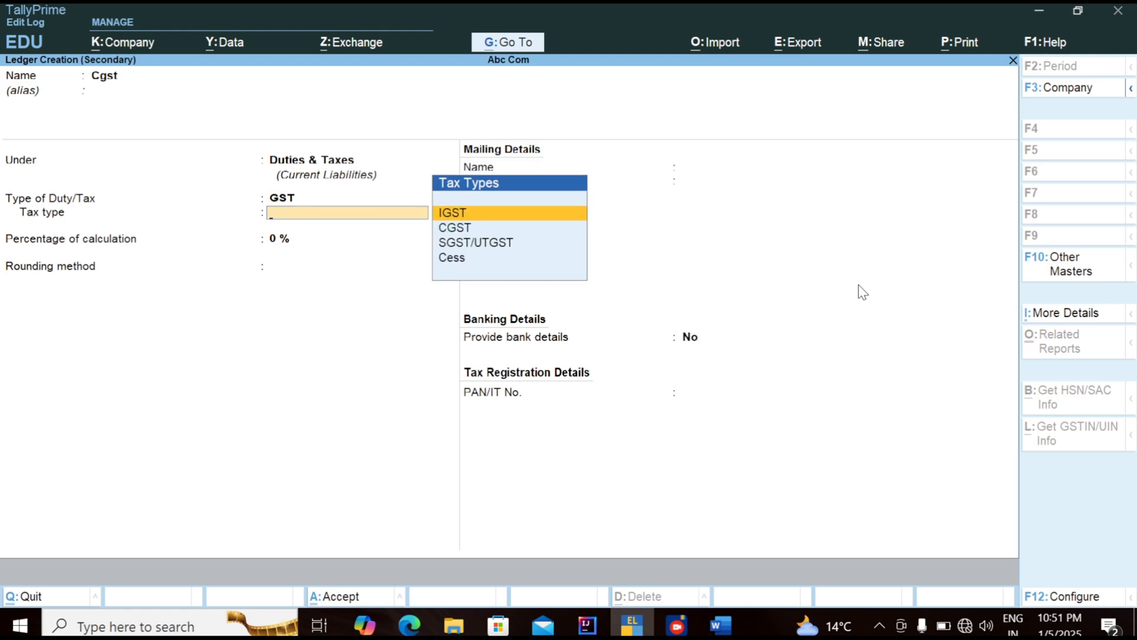
key("Down")
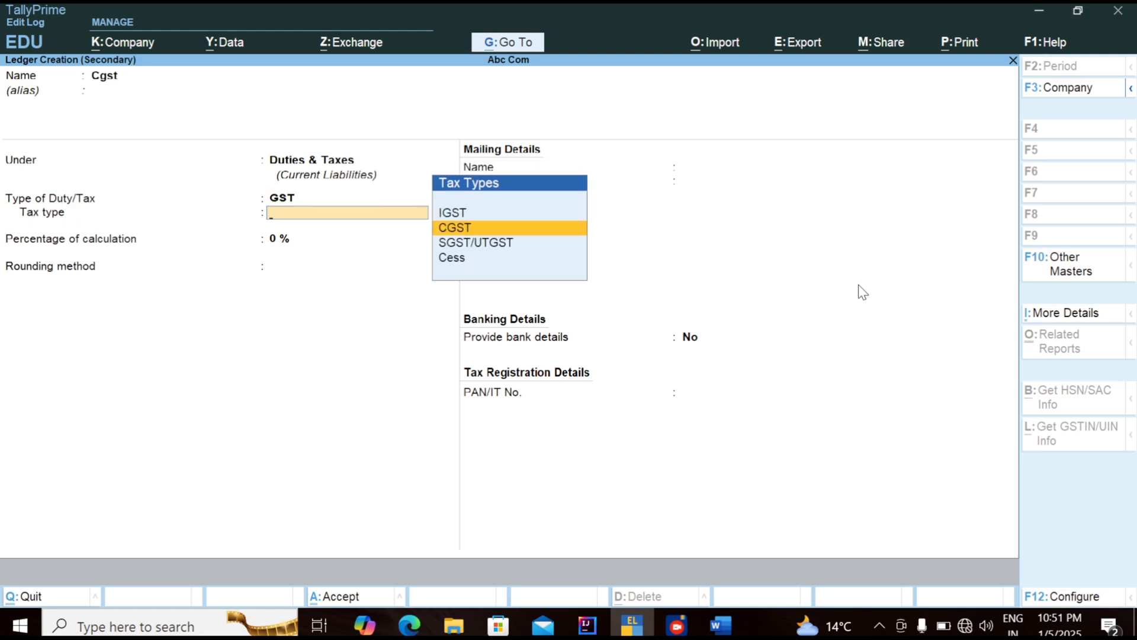
key("Return")
key("ctrl")
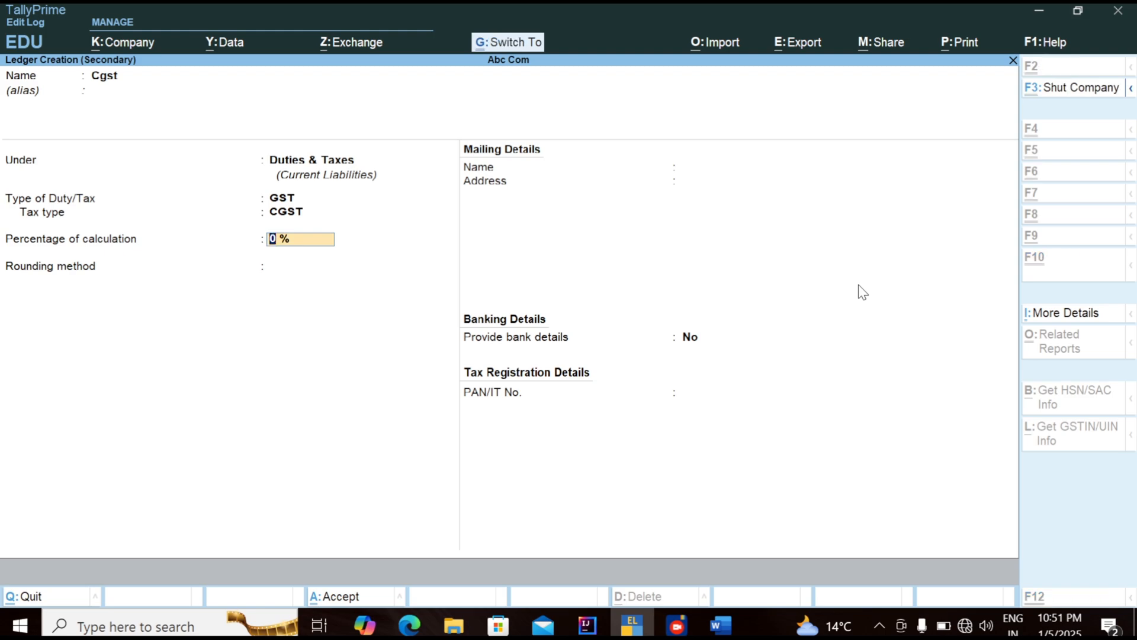
key("ctrl+a")
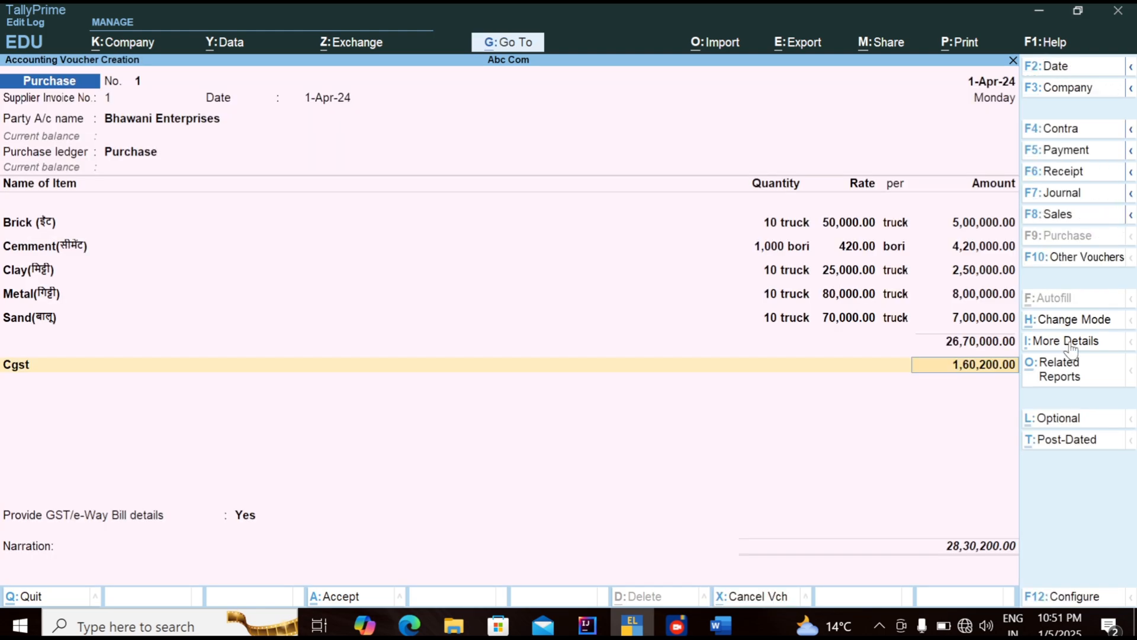
key("Return")
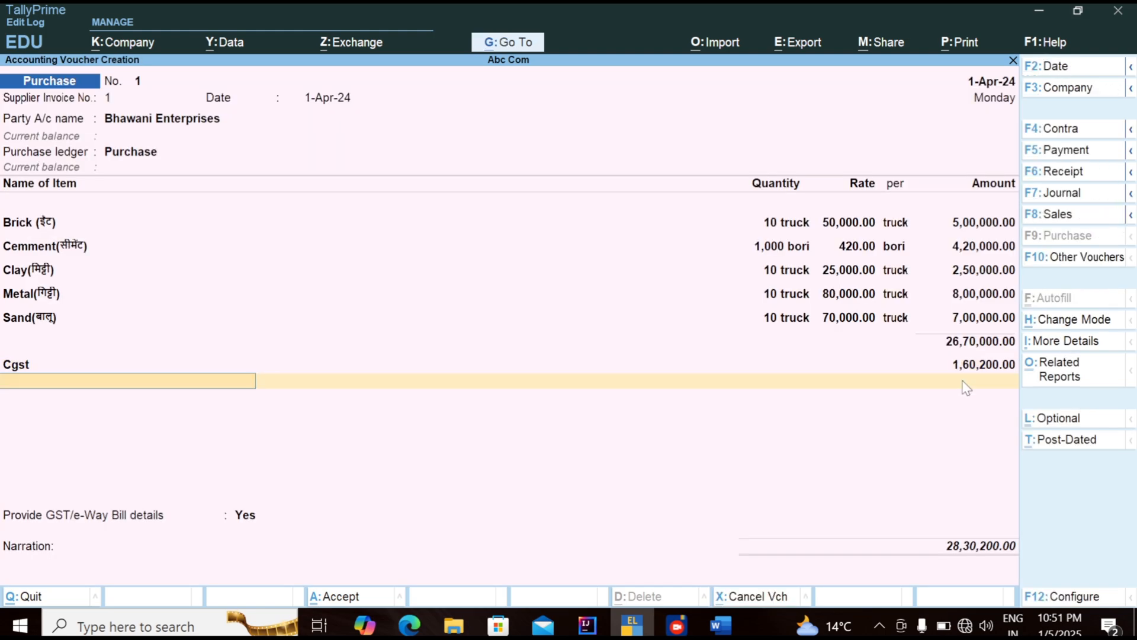
Start creating another ledger from within the purchase voucher, named SGST and grouped under Duties & Taxes.
type("S")
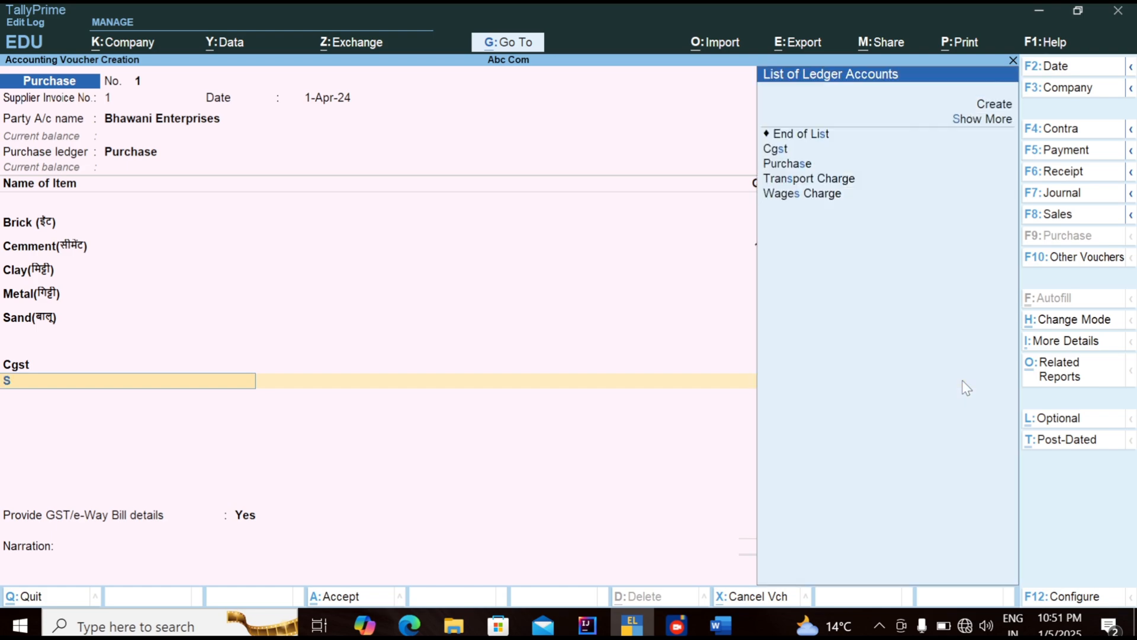
key("Up")
key("Up")
key("Up")
key("Up")
key("Up")
key("Up")
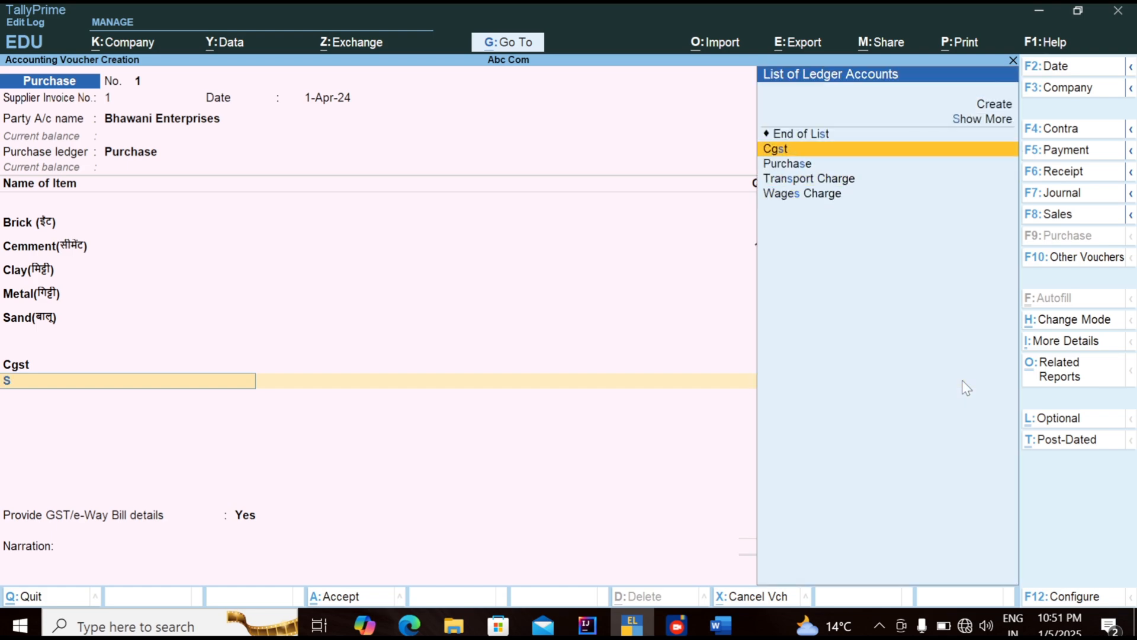
key("Return")
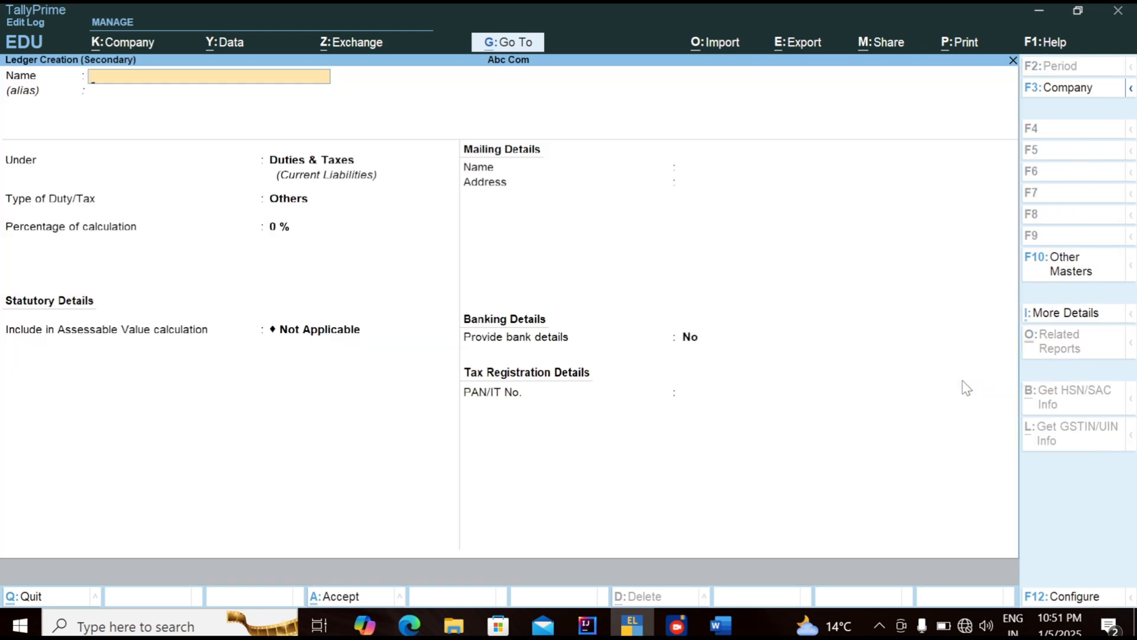
type("SGST")
key("Return")
key("Return")
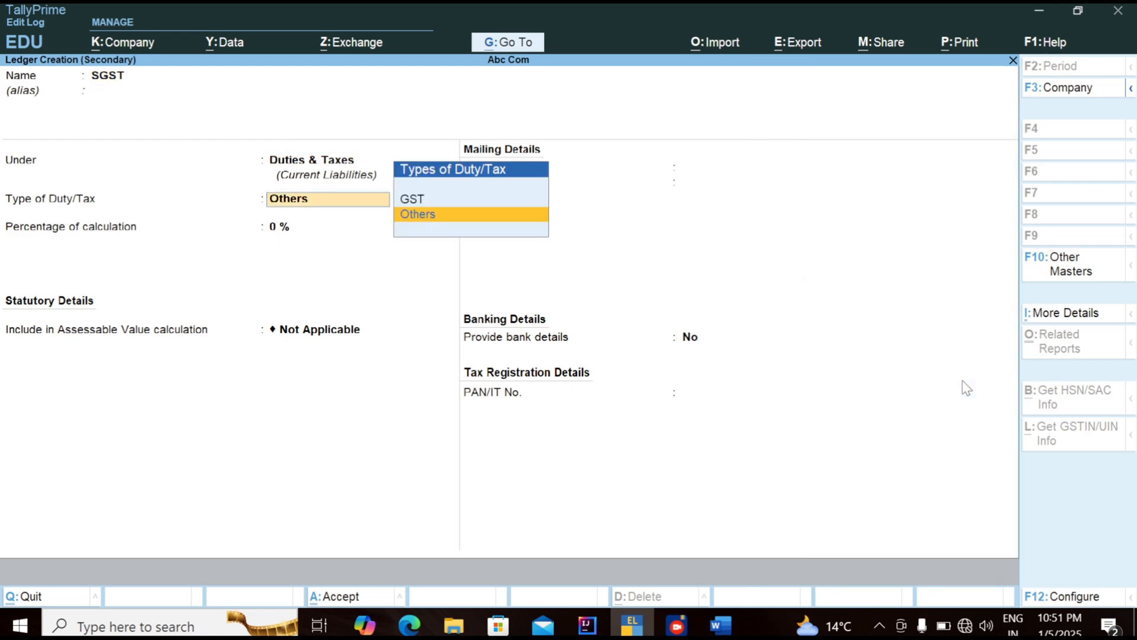
Set the SGST ledger's duty type to GST and its tax type to SGST/UTGST, and save the ledger.
key("Up")
key("Return")
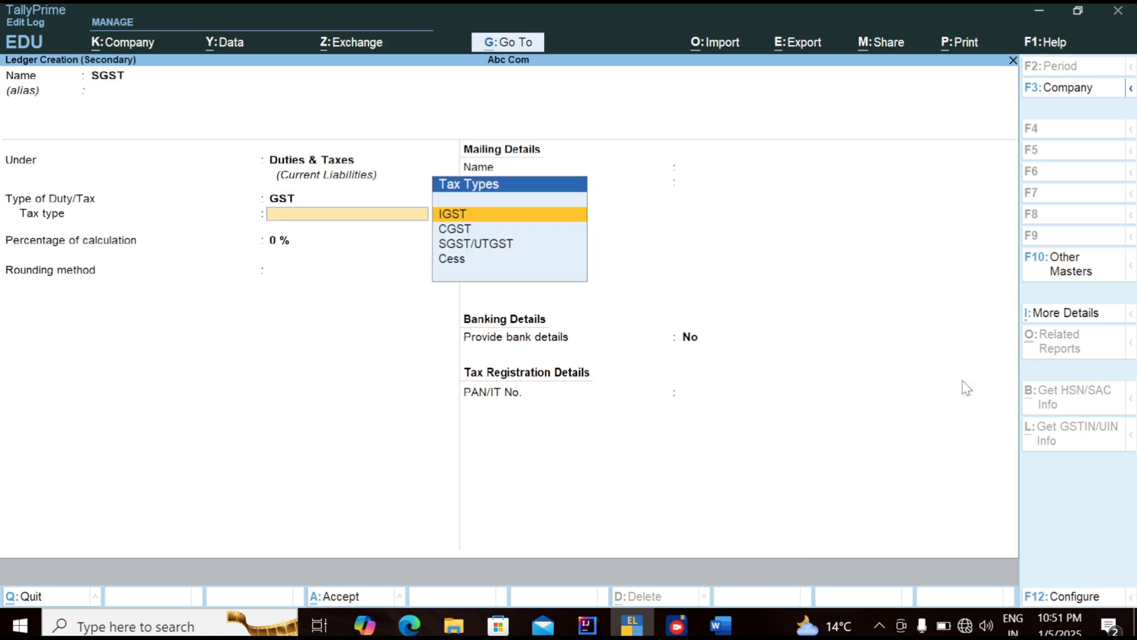
key("Down")
key("Down")
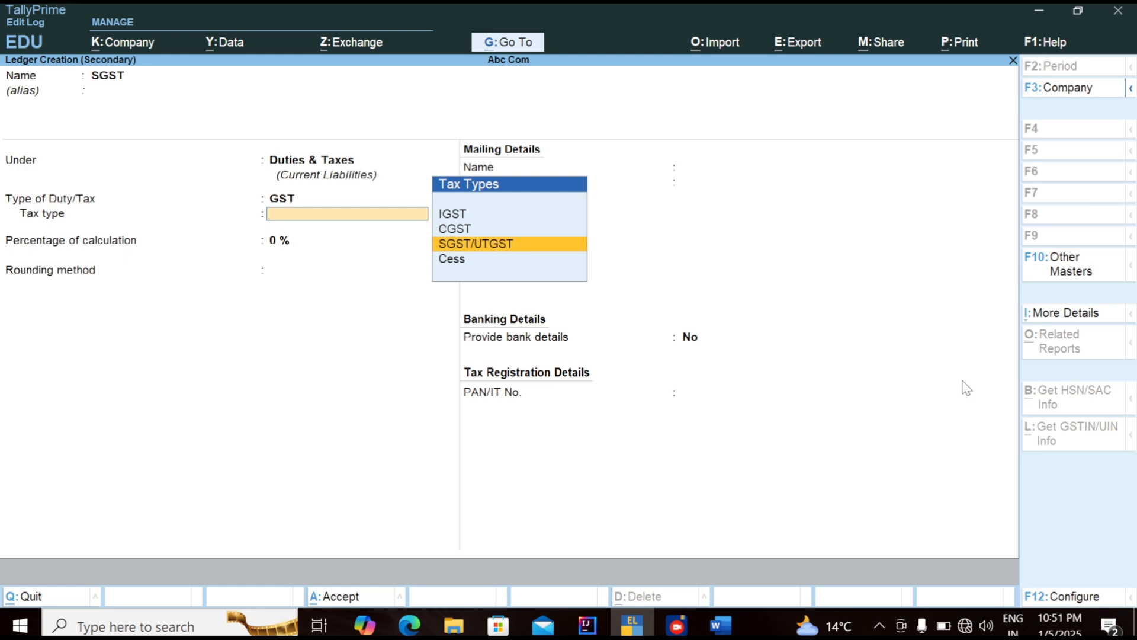
key("Return")
key("ctrl+a")
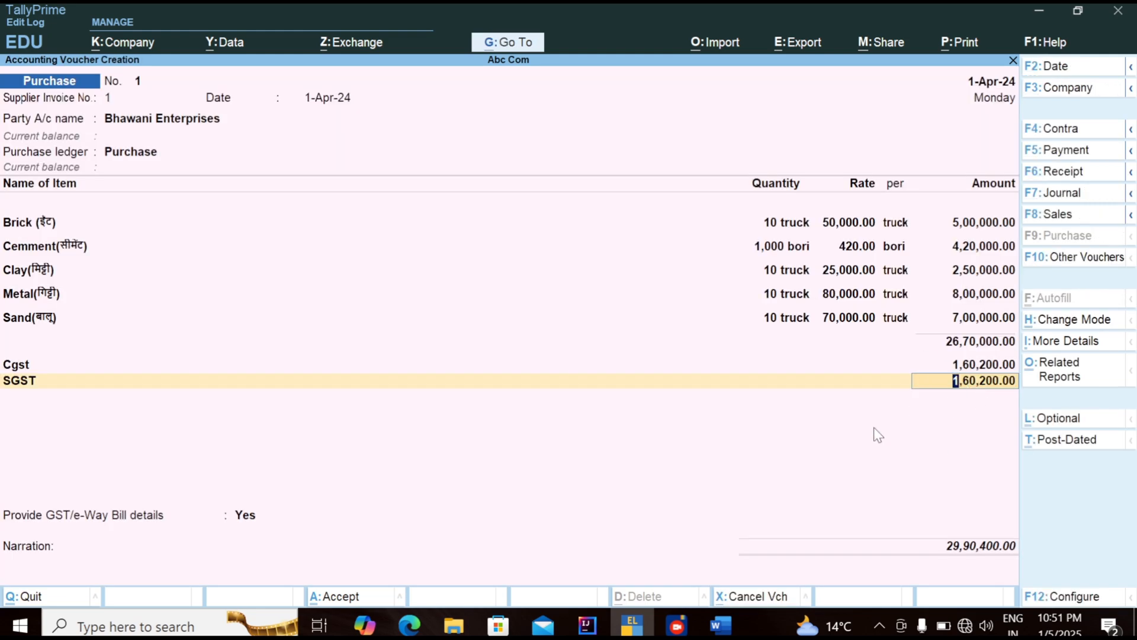
Accept the SGST amount, end the voucher's ledger list and go through the GST/e-Way Bill details with the option kept at Yes.
key("Return")
key("Return")
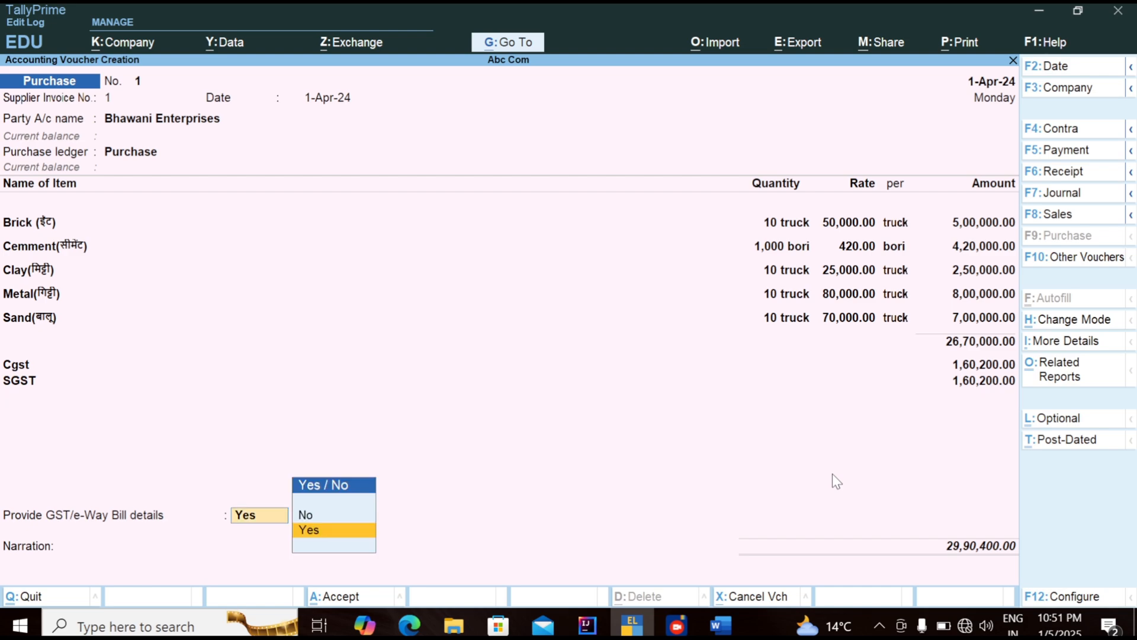
key("Return")
key("Return")
key("Return")
key("Return")
key("Return")
key("Return")
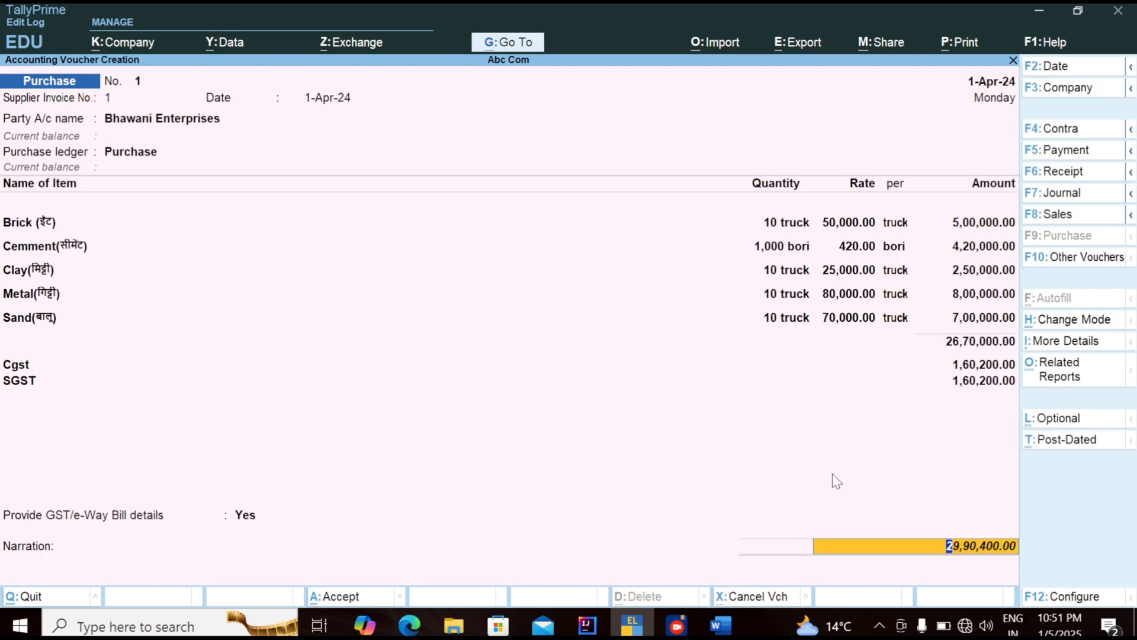
Record the bill-wise details for Bhawani Enterprises as New Ref 1 for the full amount and save the purchase voucher.
key("Return")
key("Return")
key("Return")
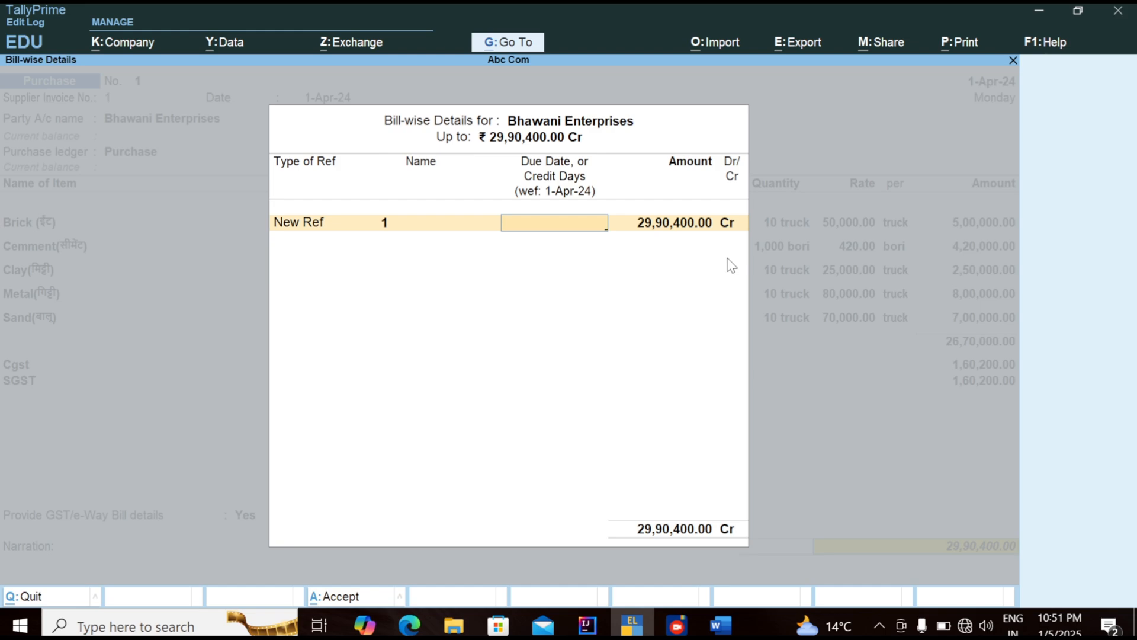
key("Return")
key("Return")
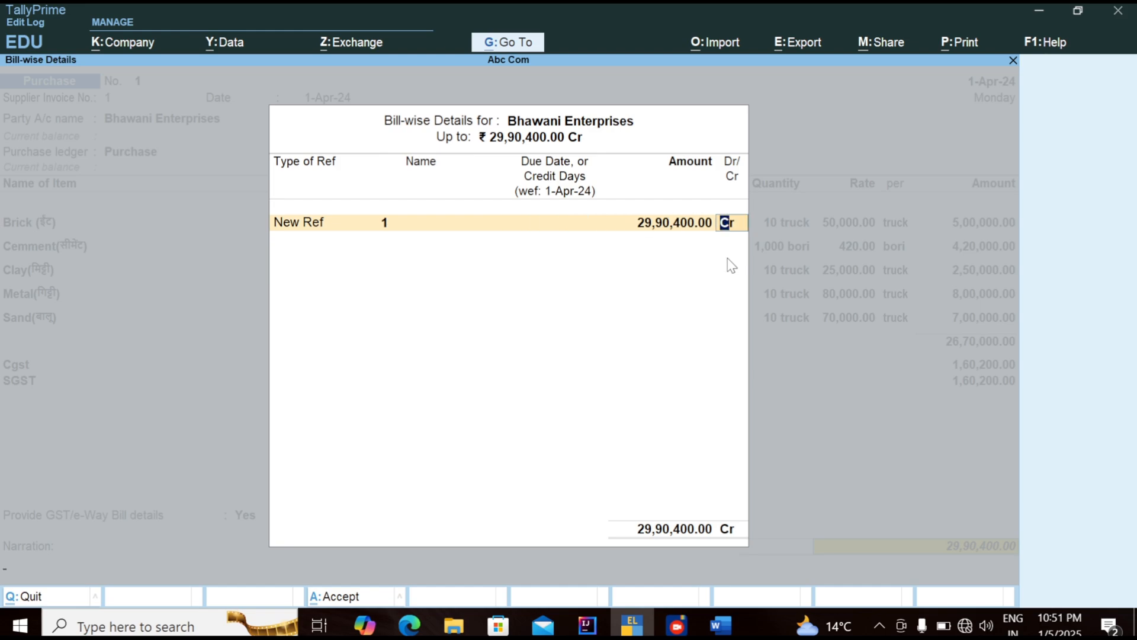
key("Return")
key("Return")
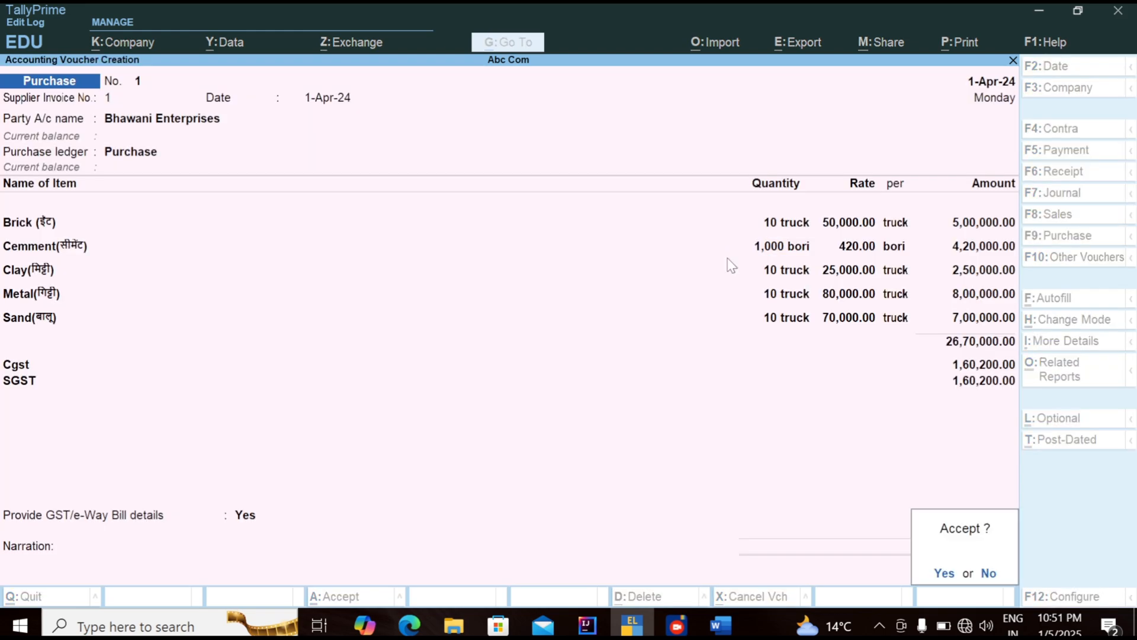
key("Return")
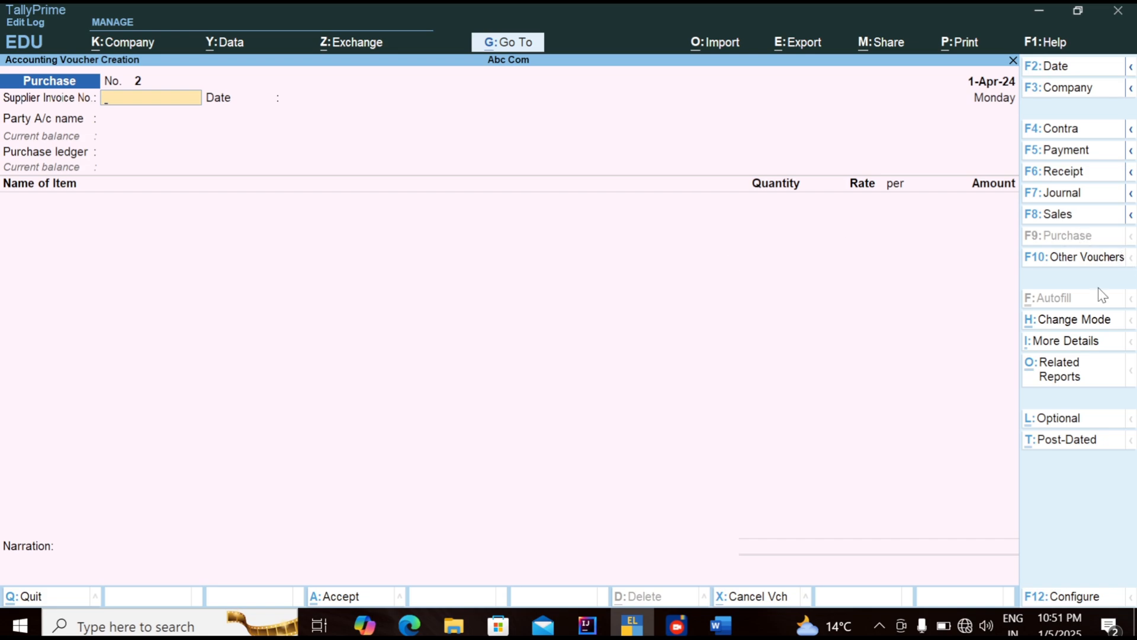
Switch to a Stock Journal voucher using the Transfer class.
left_click(1062, 260)
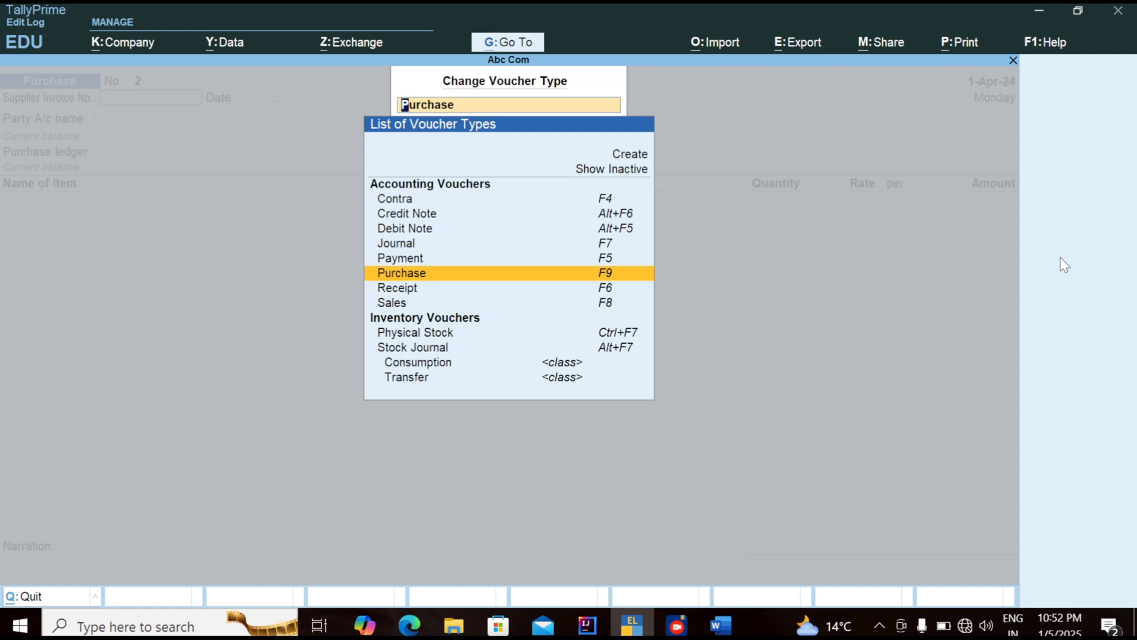
key("Down")
key("Down")
key("Down")
key("Down")
key("Down")
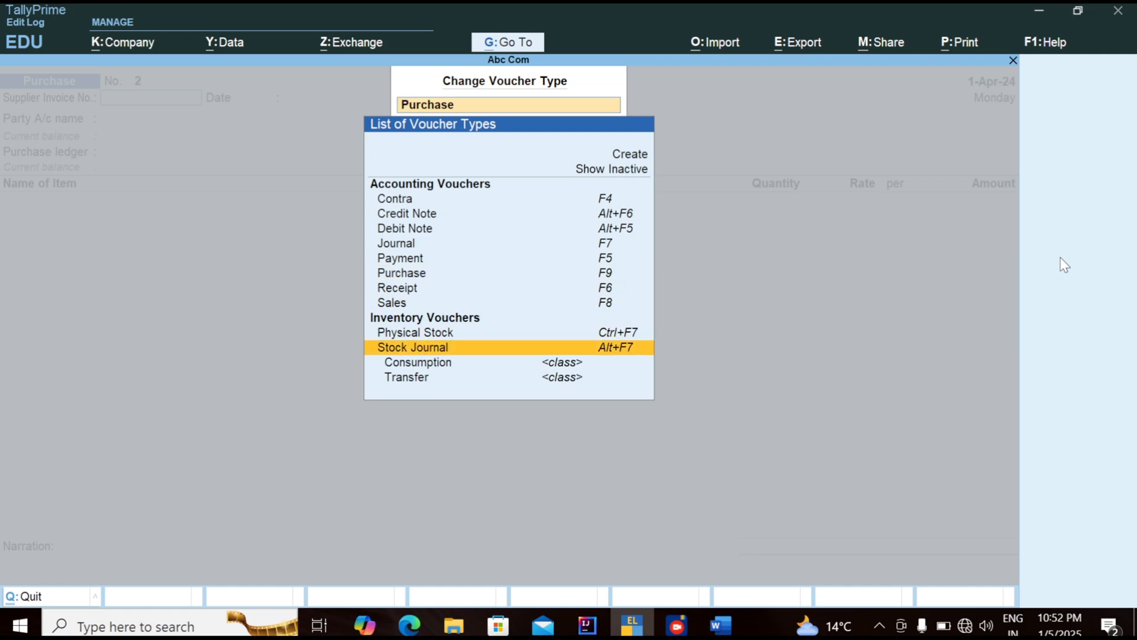
key("Return")
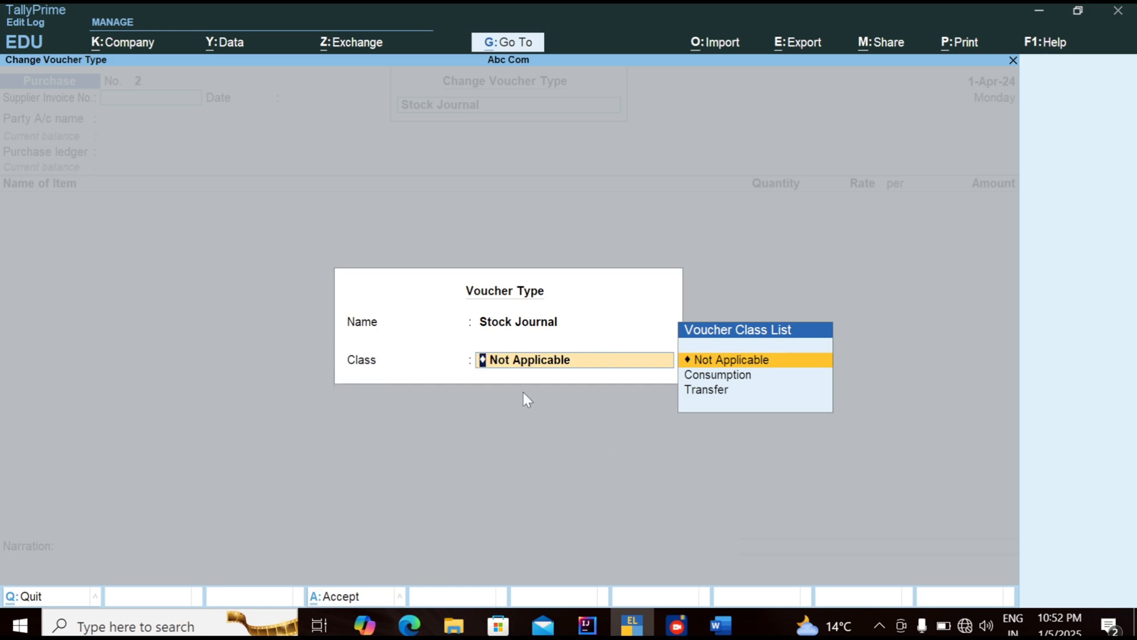
key("Down")
key("Down")
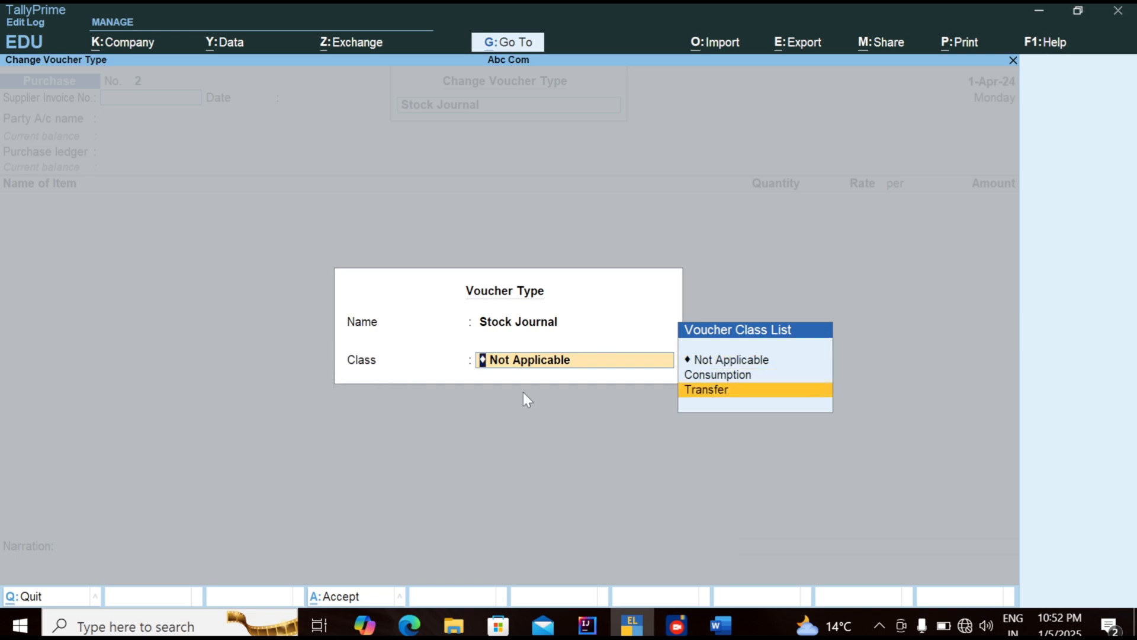
key("Return")
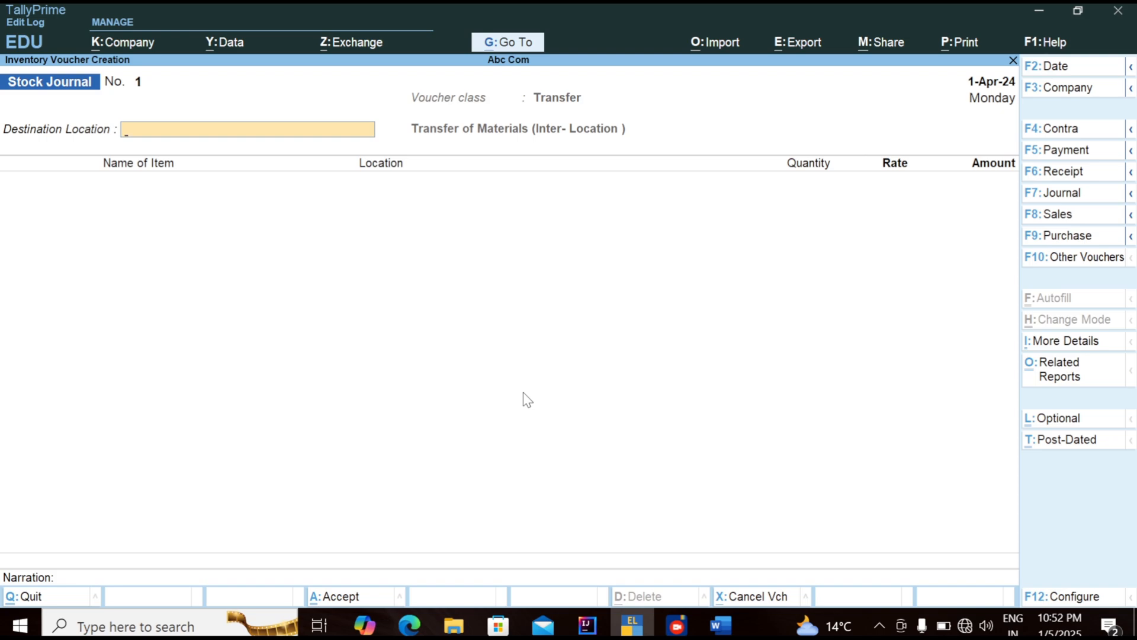
Set the destination location to Afrad and add Brick (ईंट) from Main Location with quantity 10 truck.
type("A")
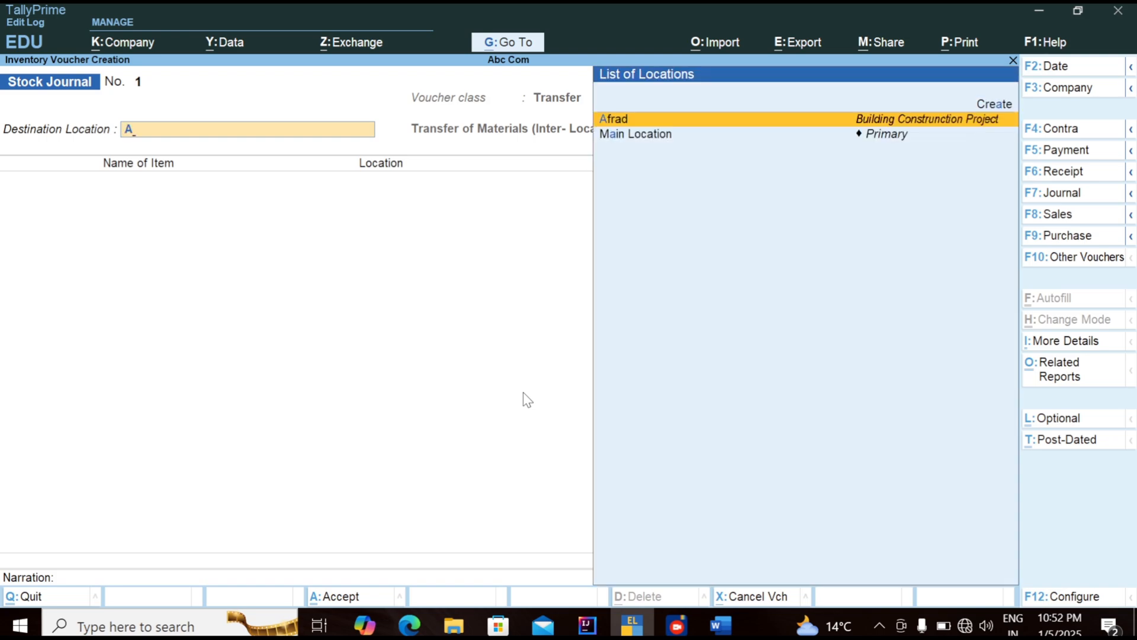
key("Return")
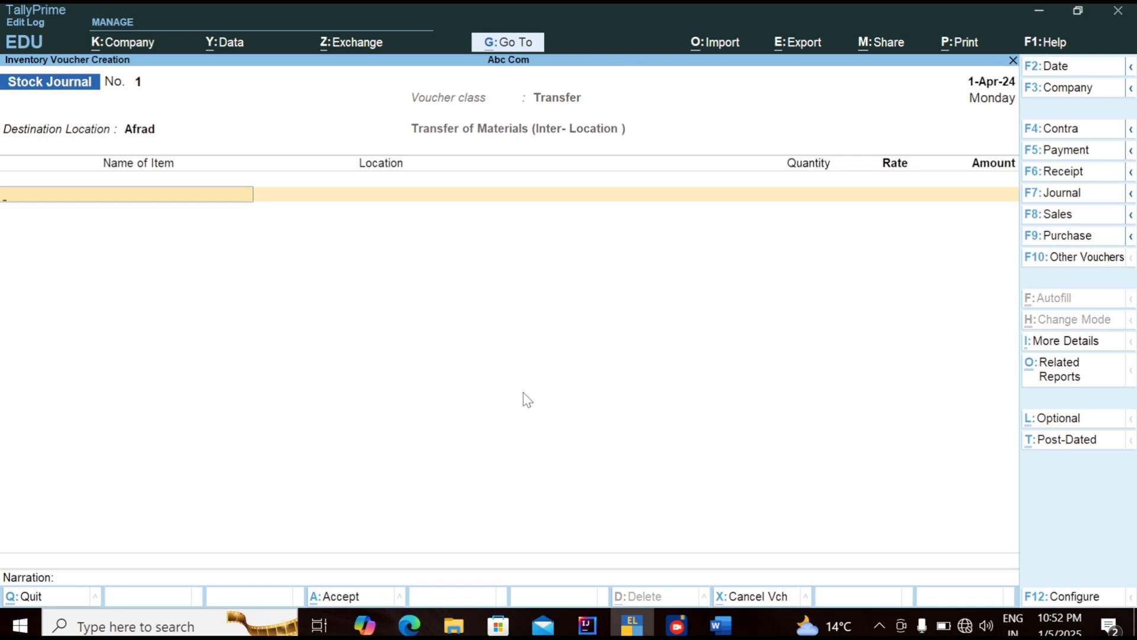
type("B")
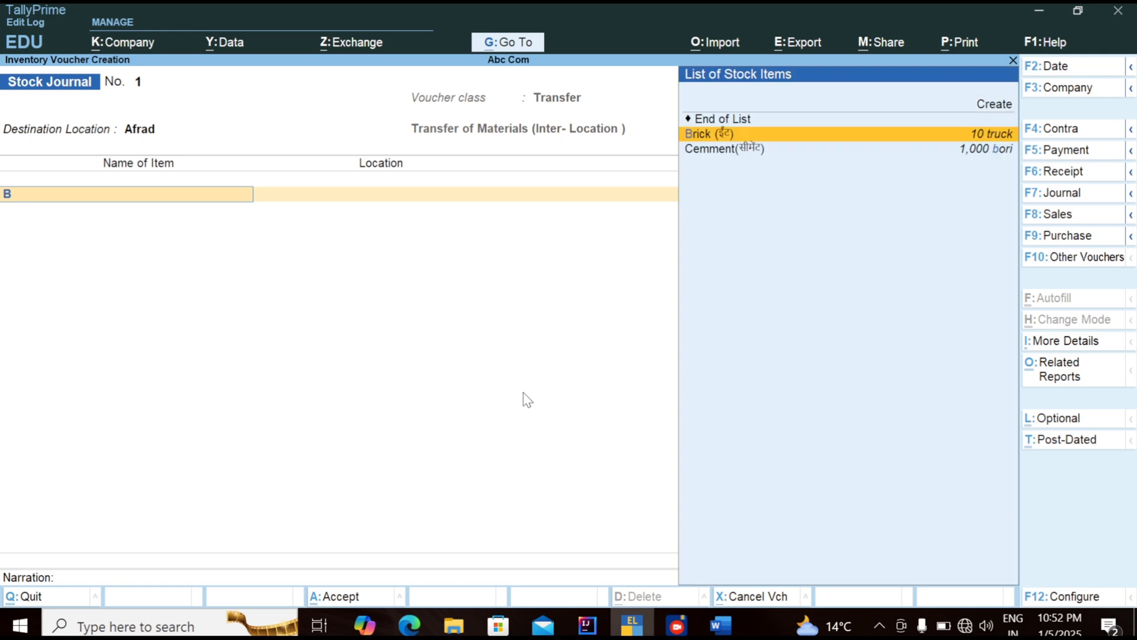
key("Return")
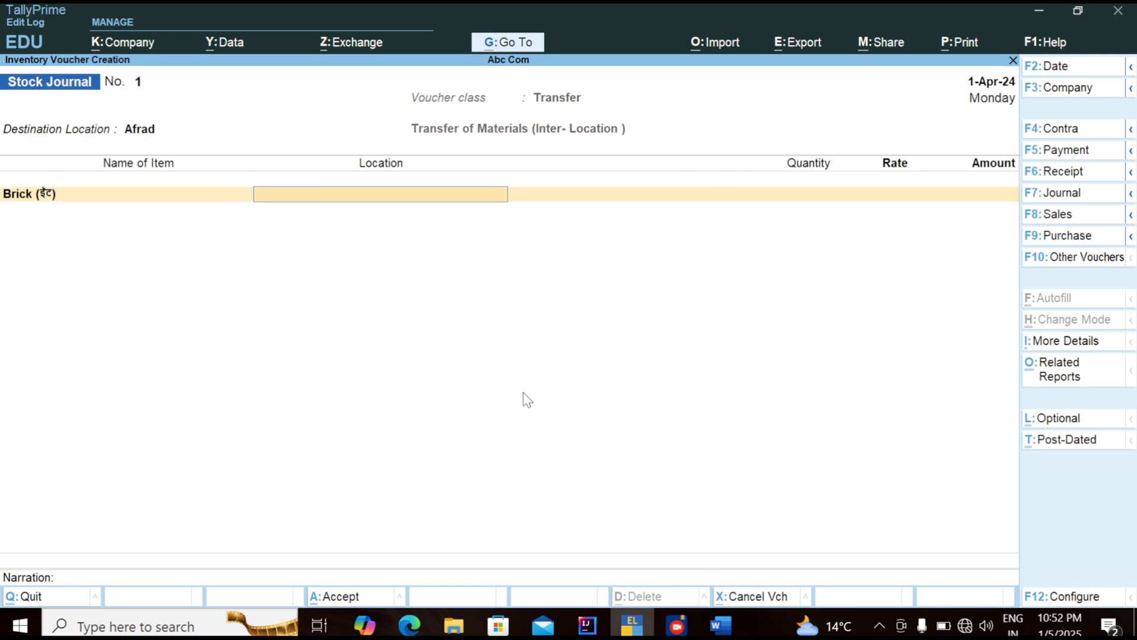
type("M")
key("Return")
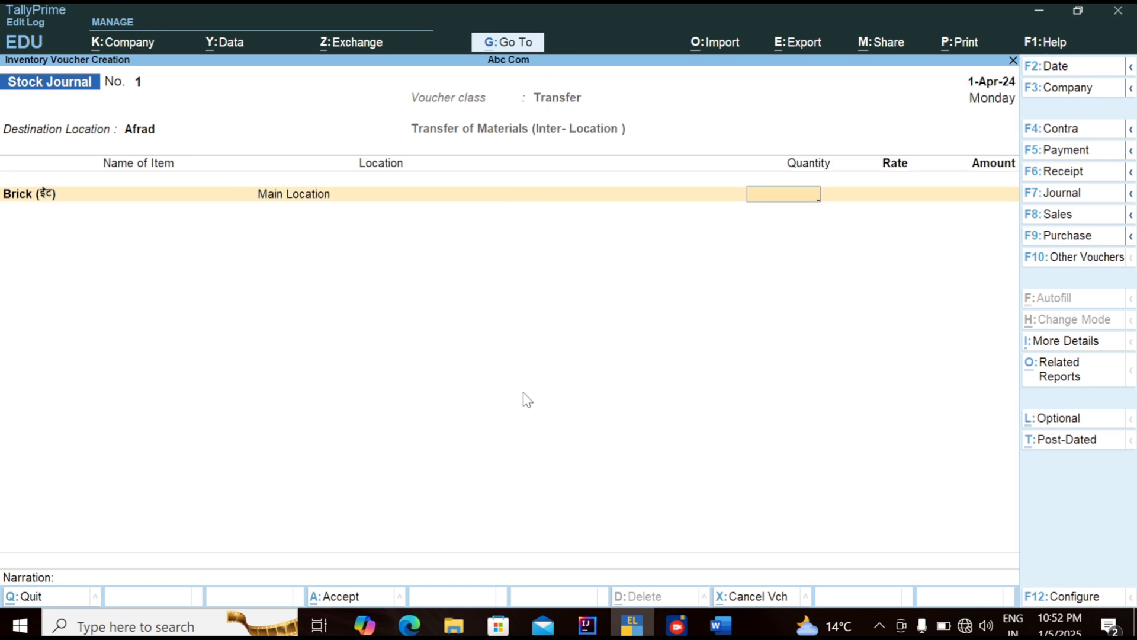
type("10")
key("Return")
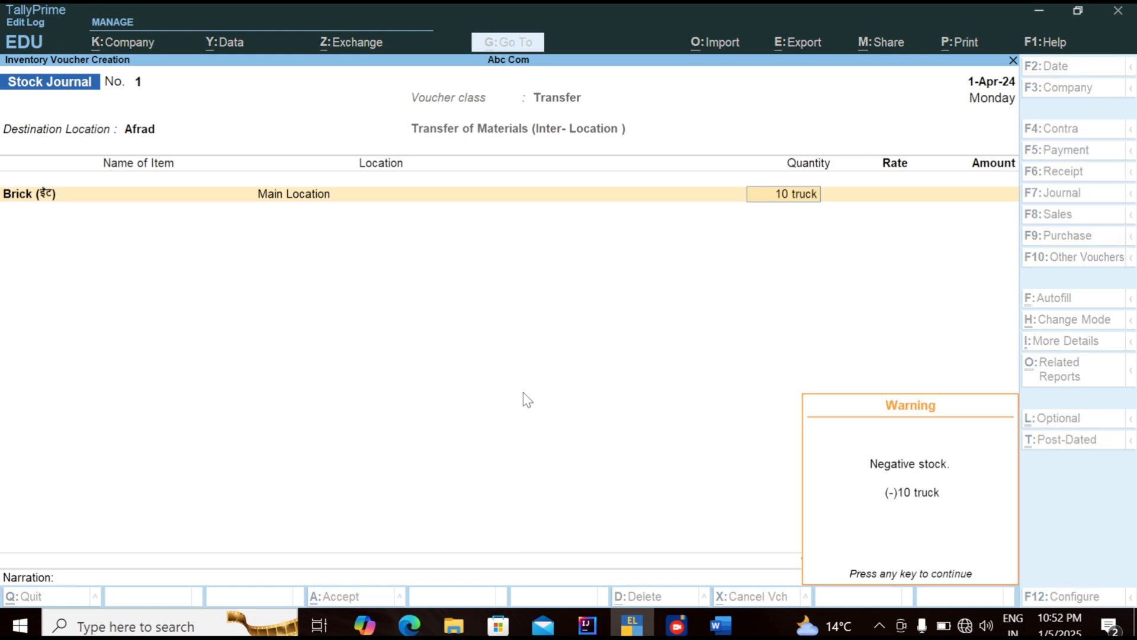
key("Return")
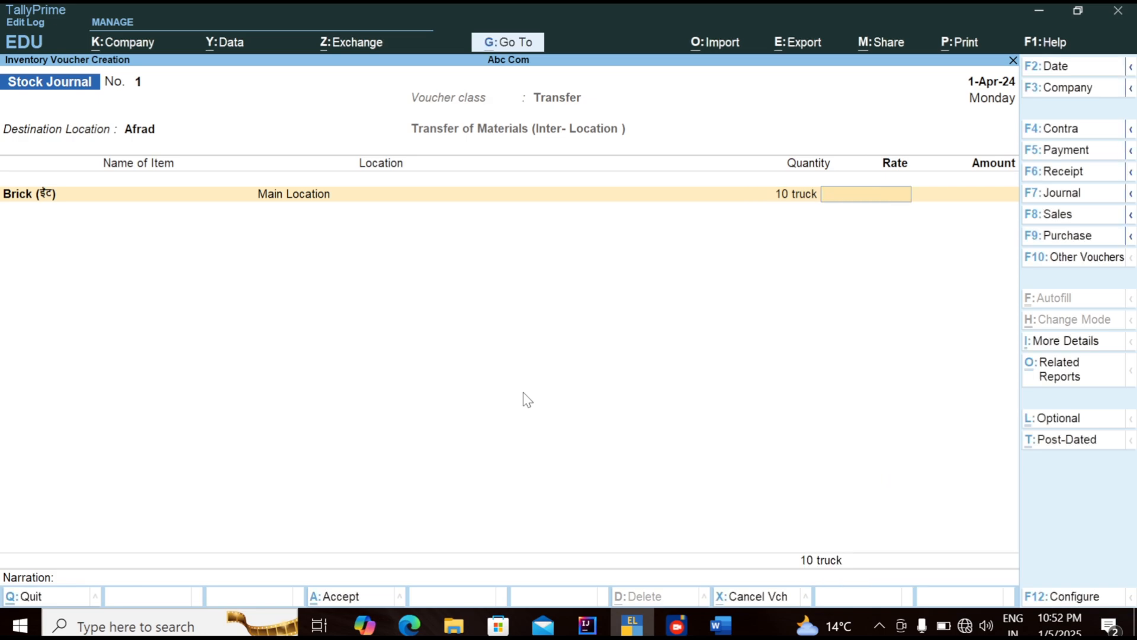
Try changing the transfer's destination location to Main Location while keeping Brick (ईंट) from Main Location at 10 truck.
key("BackSpace")
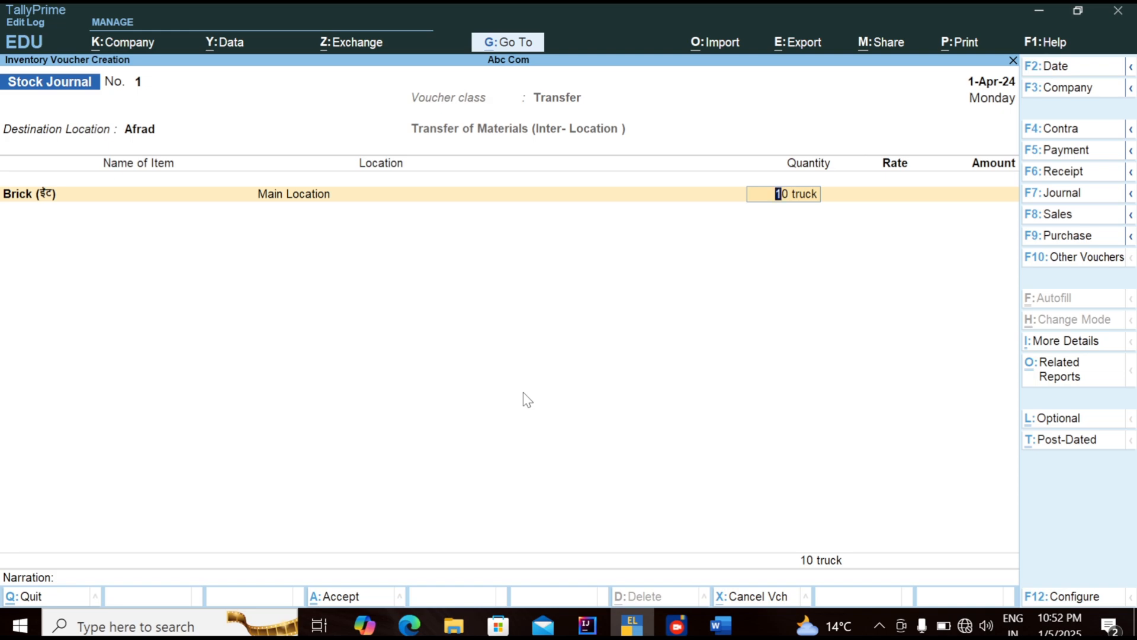
key("BackSpace")
key("BackSpace")
key("BackSpace")
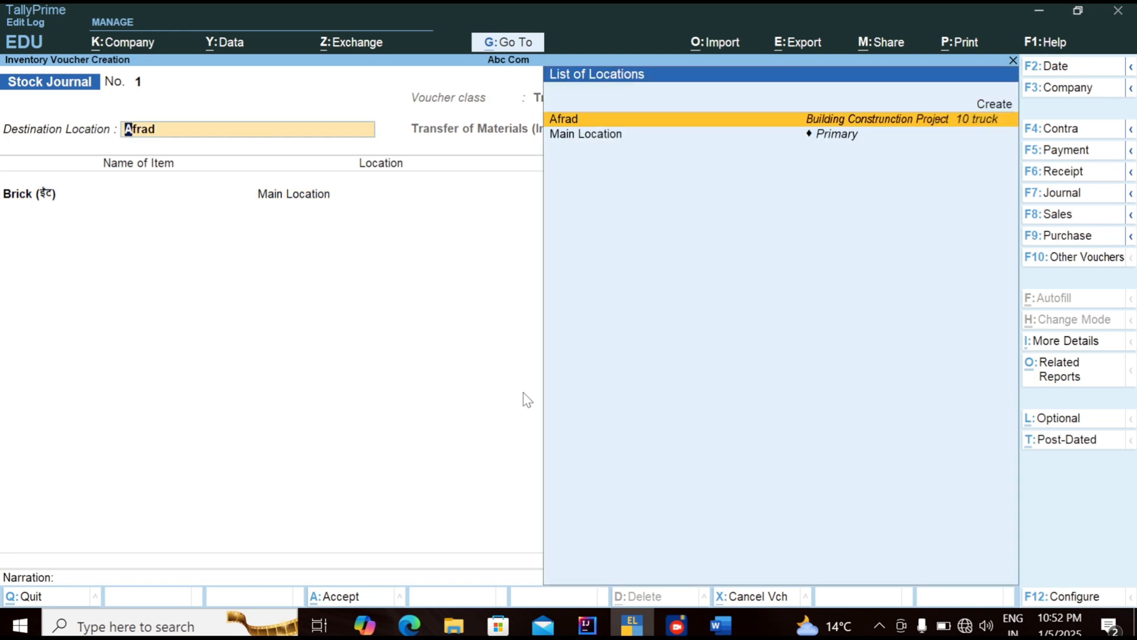
key("Down")
key("Return")
key("Return")
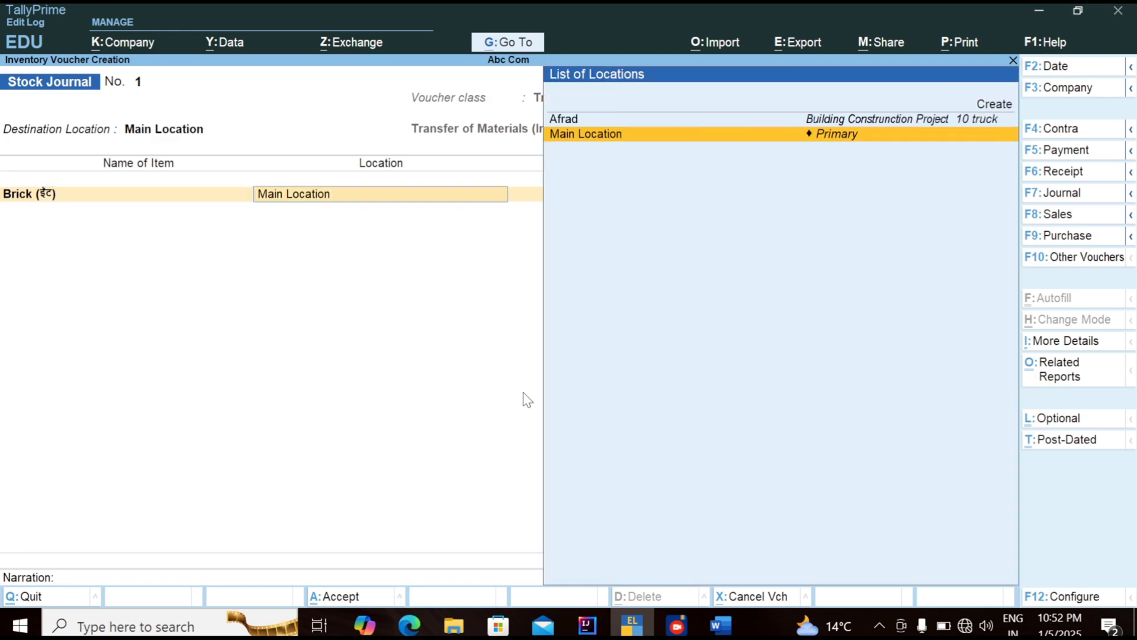
key("Return")
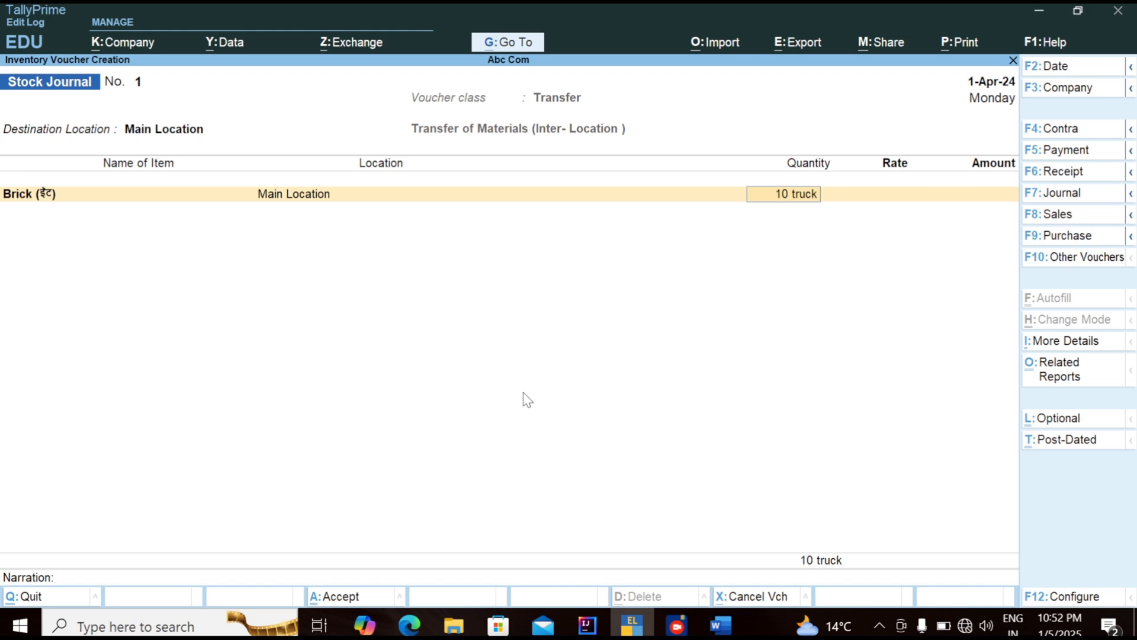
key("Return")
key("Return")
Try confirming 10 truck of Brick (ईंट) from Main Location for the transfer to Afrad.
key("BackSpace")
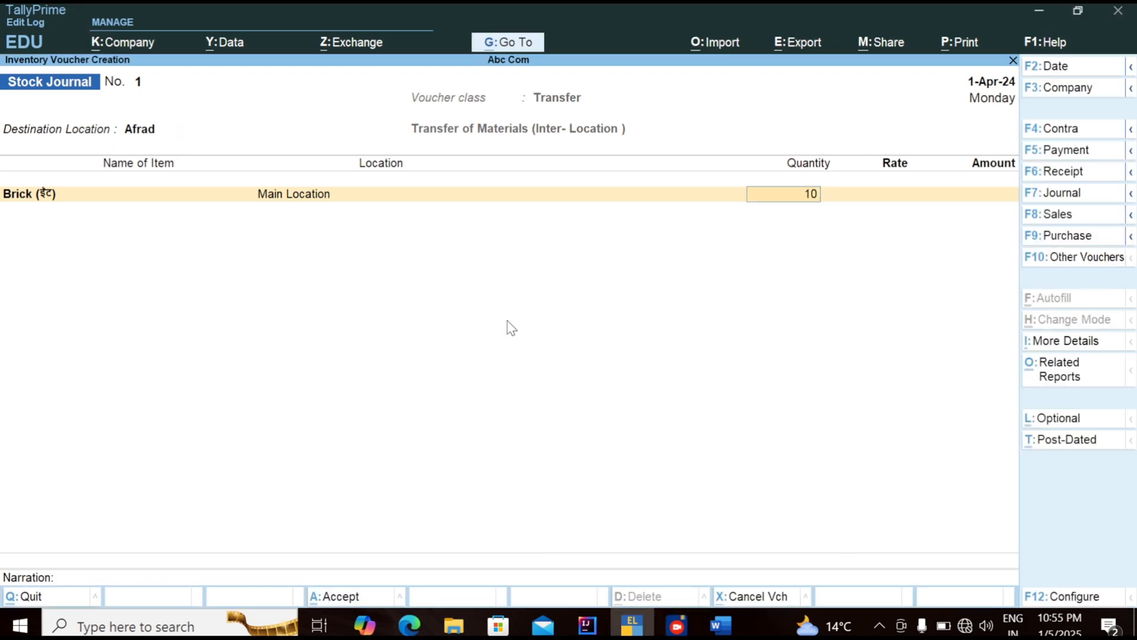
key("Return")
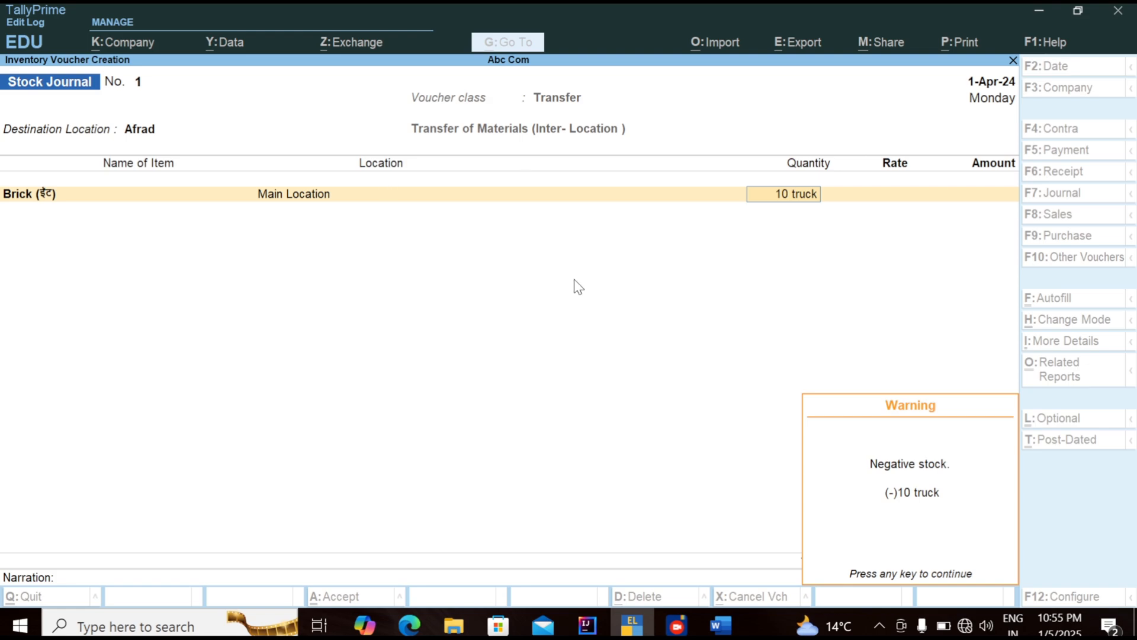
key("Return")
key("BackSpace")
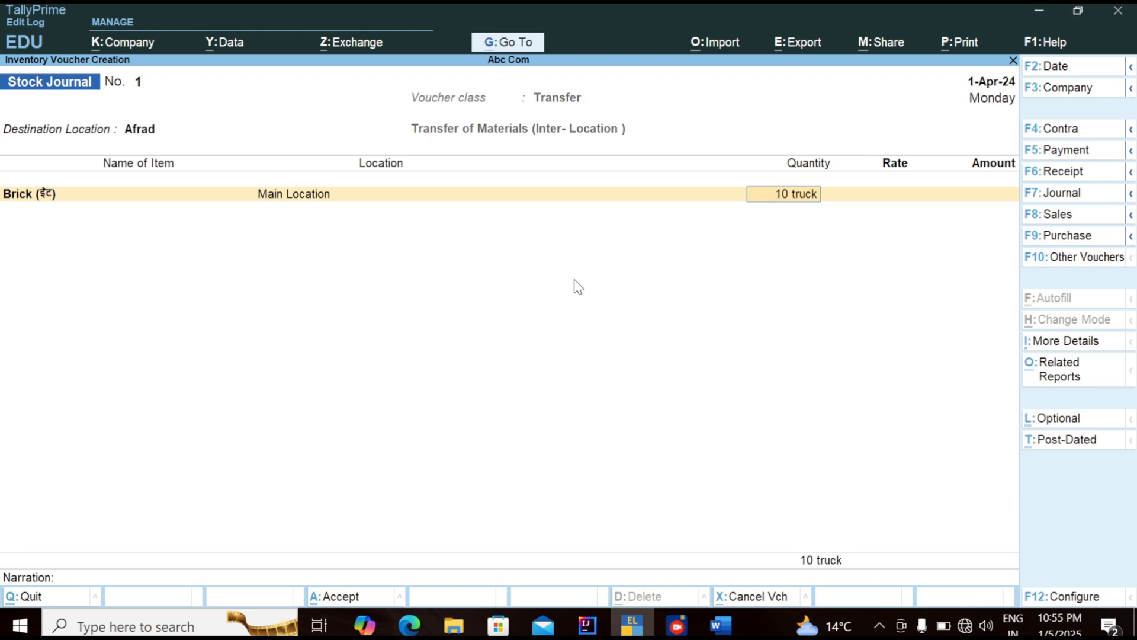
key("BackSpace")
Discard the unfinished transfer voucher and start a new Stock Journal voucher with the Consumption class.
key("Escape")
key("y")
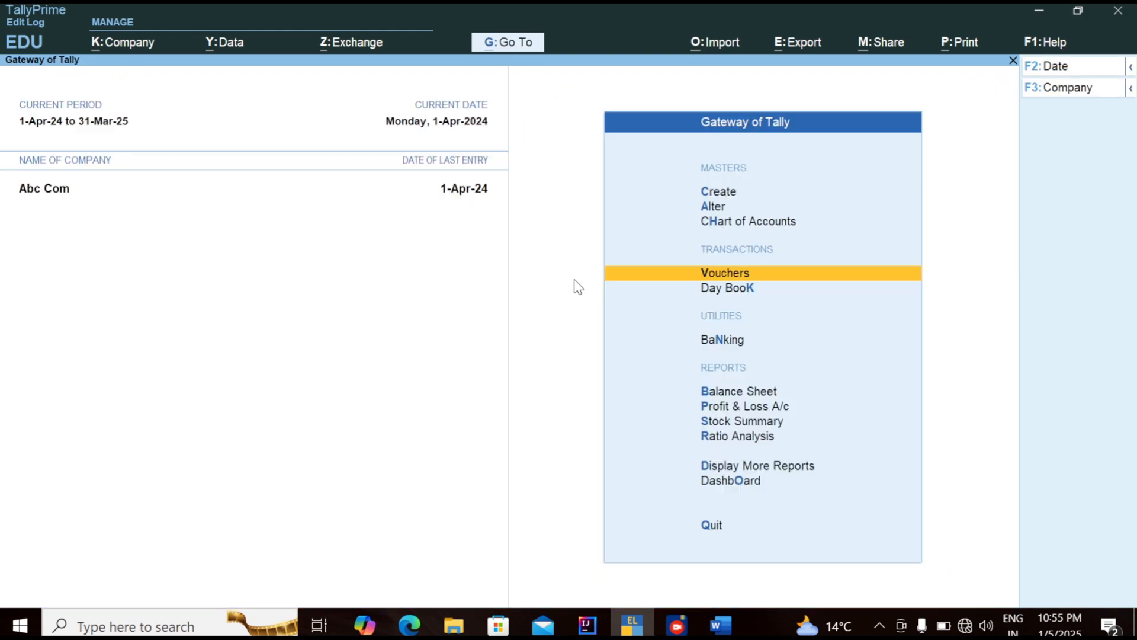
key("Return")
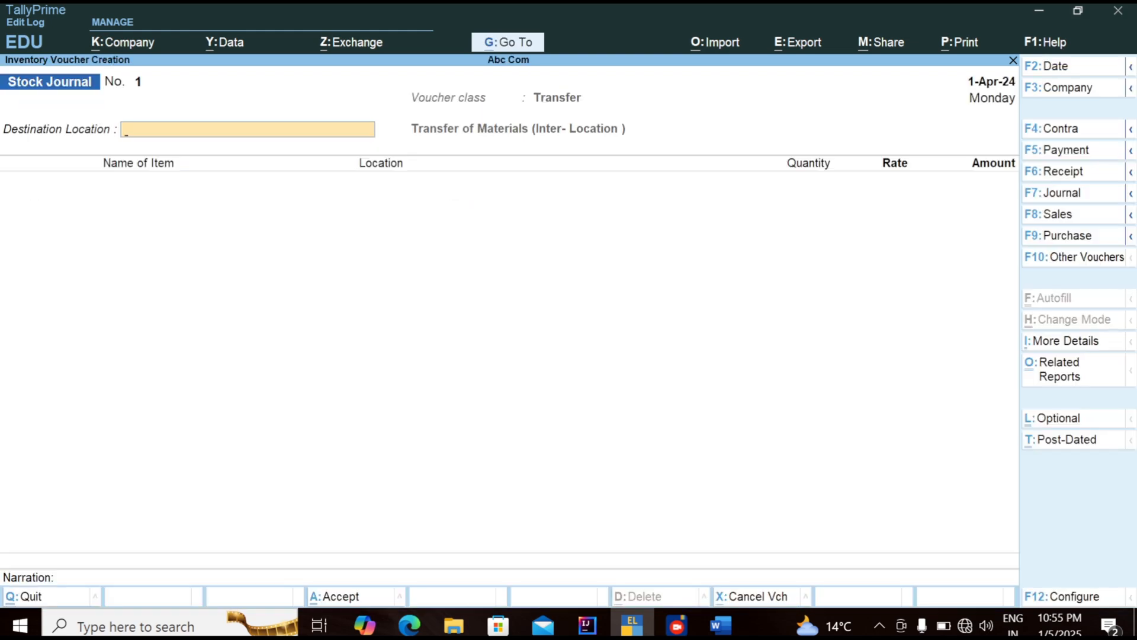
left_click(1058, 259)
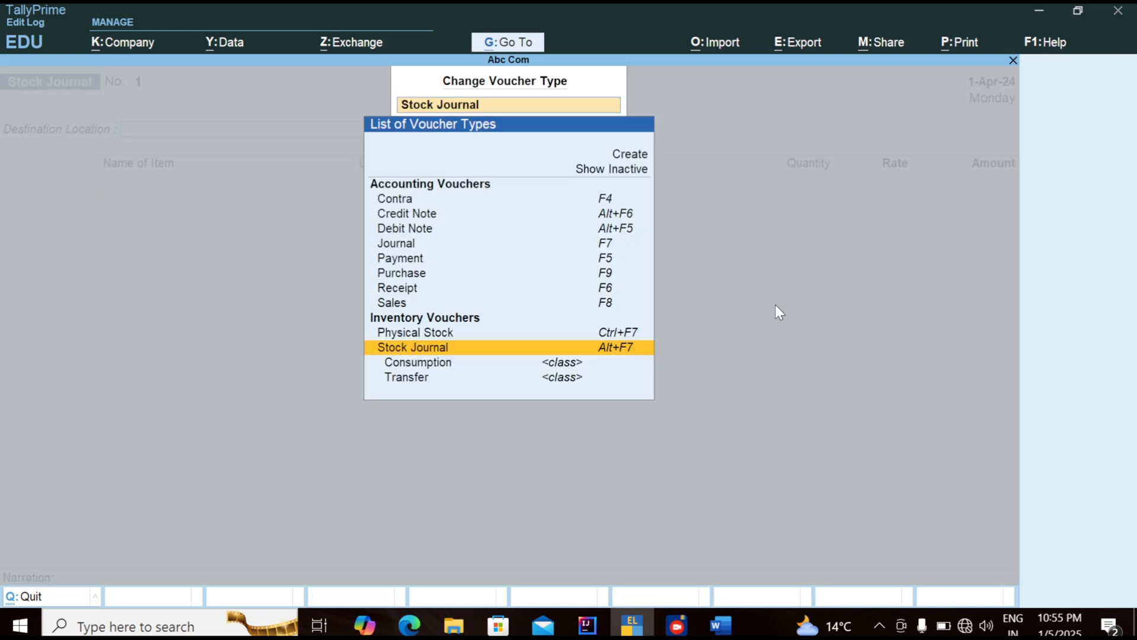
left_click(424, 366)
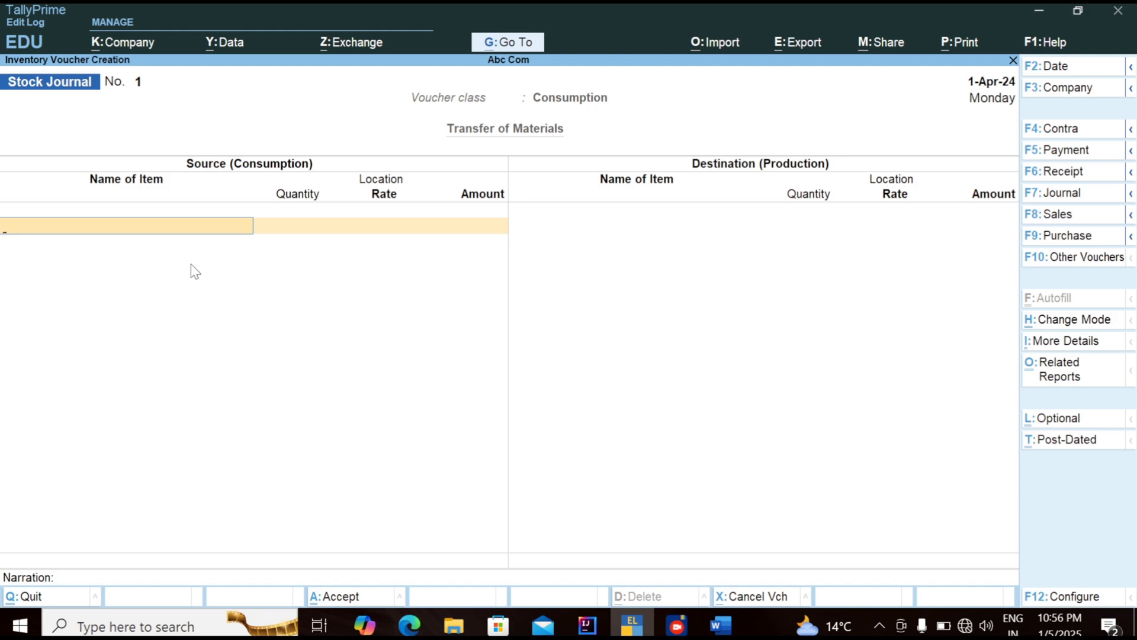
Add Brick (ईंट) to the consumption source from location Afrad with quantity 10 truck, accepting the default rate and amount.
type("B")
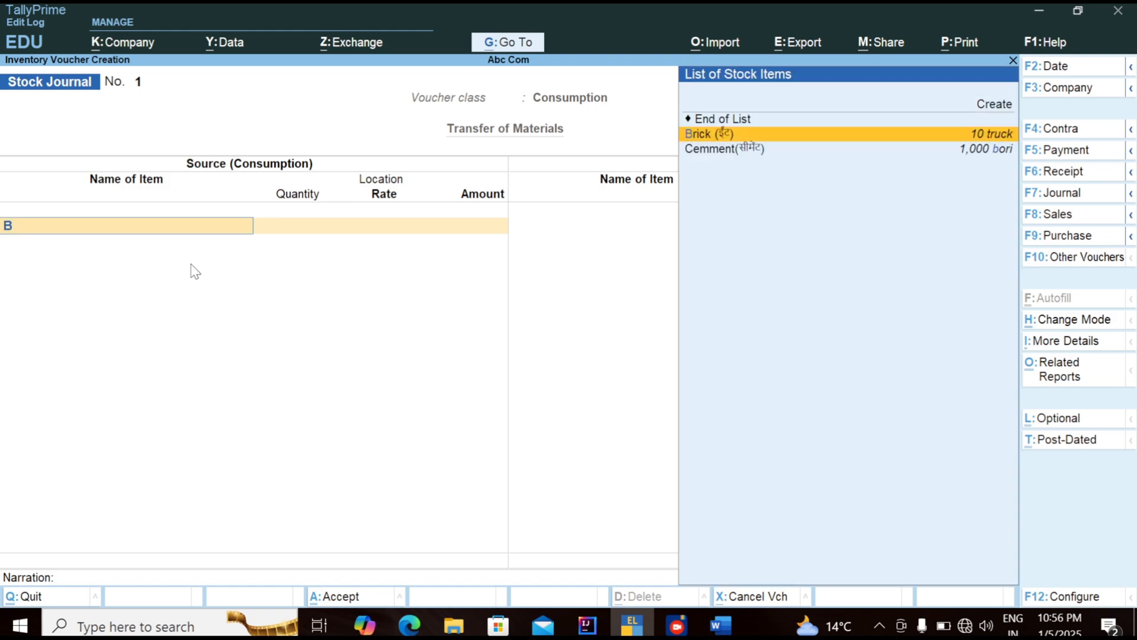
key("Return")
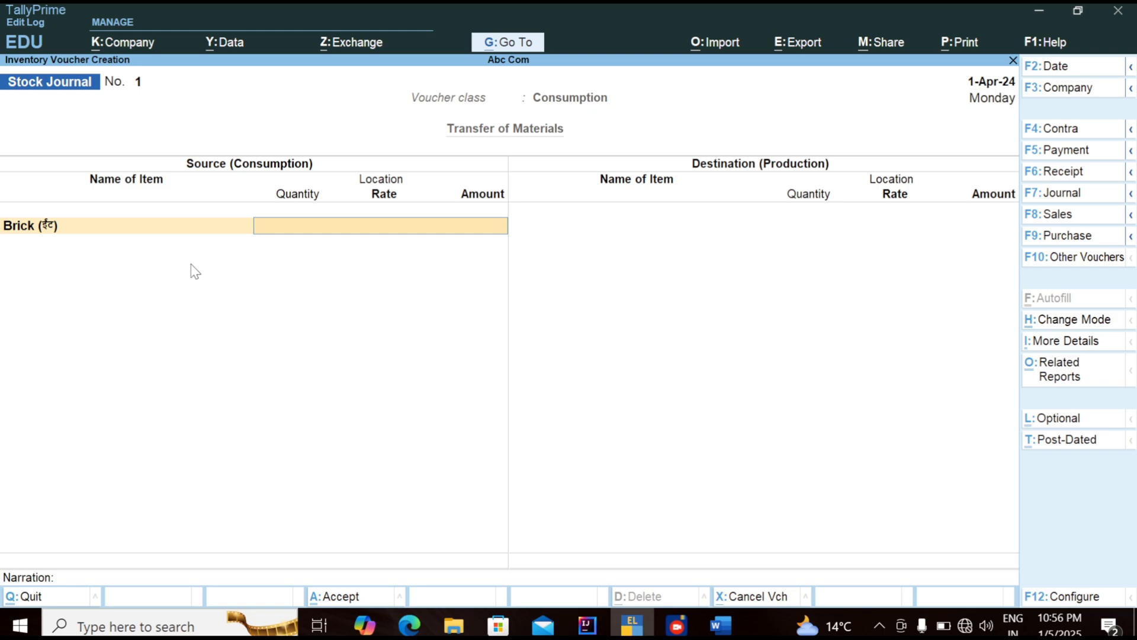
type("A")
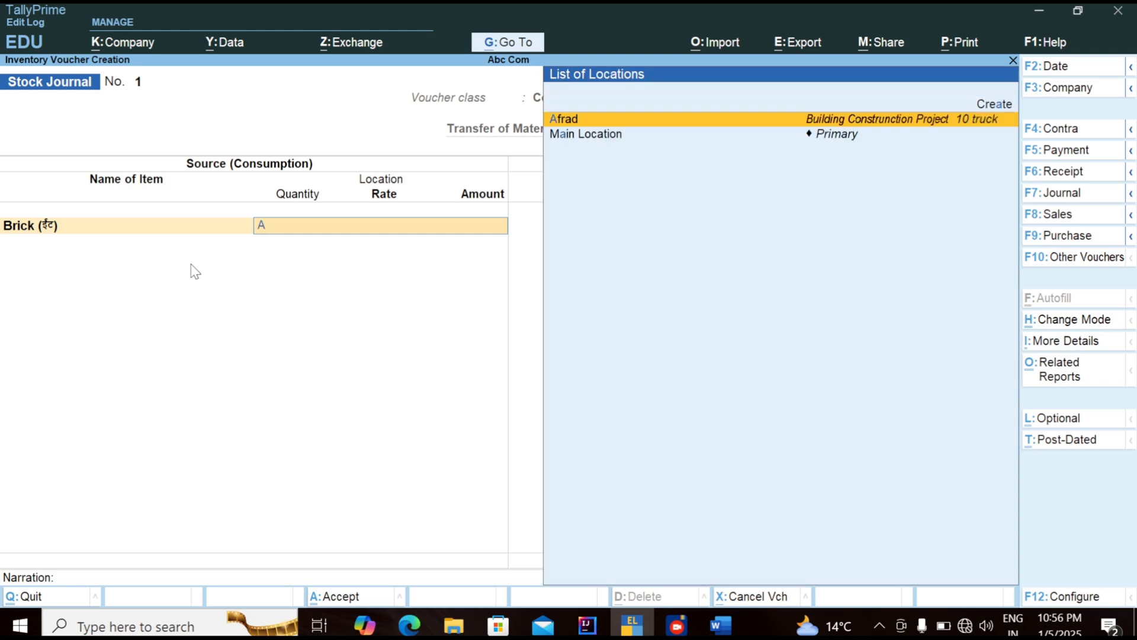
key("Return")
type("10")
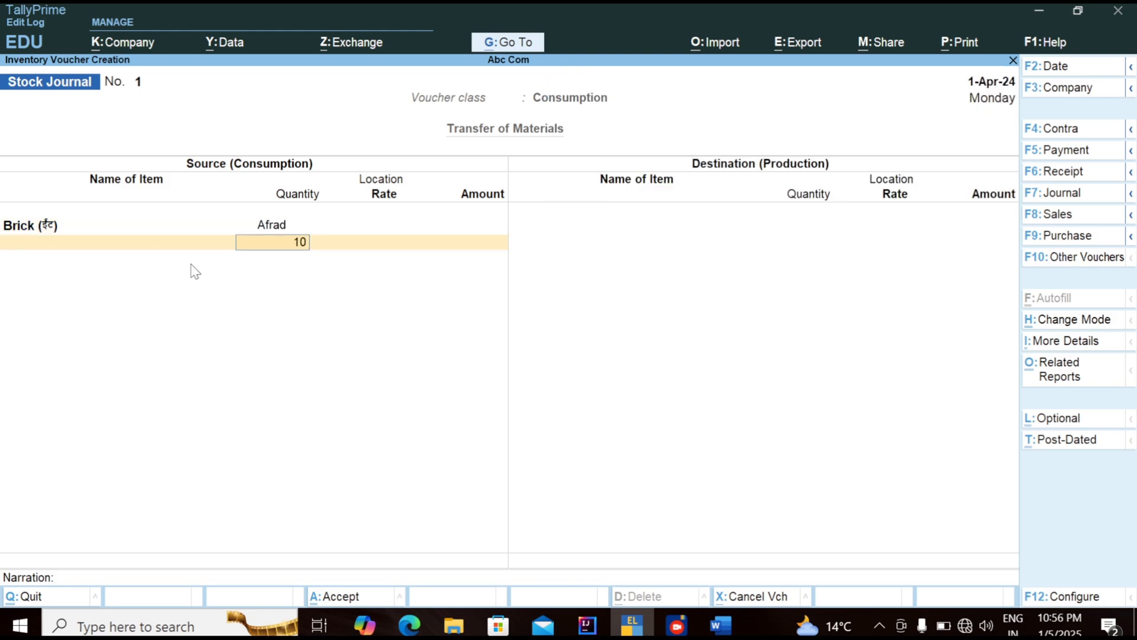
key("Return")
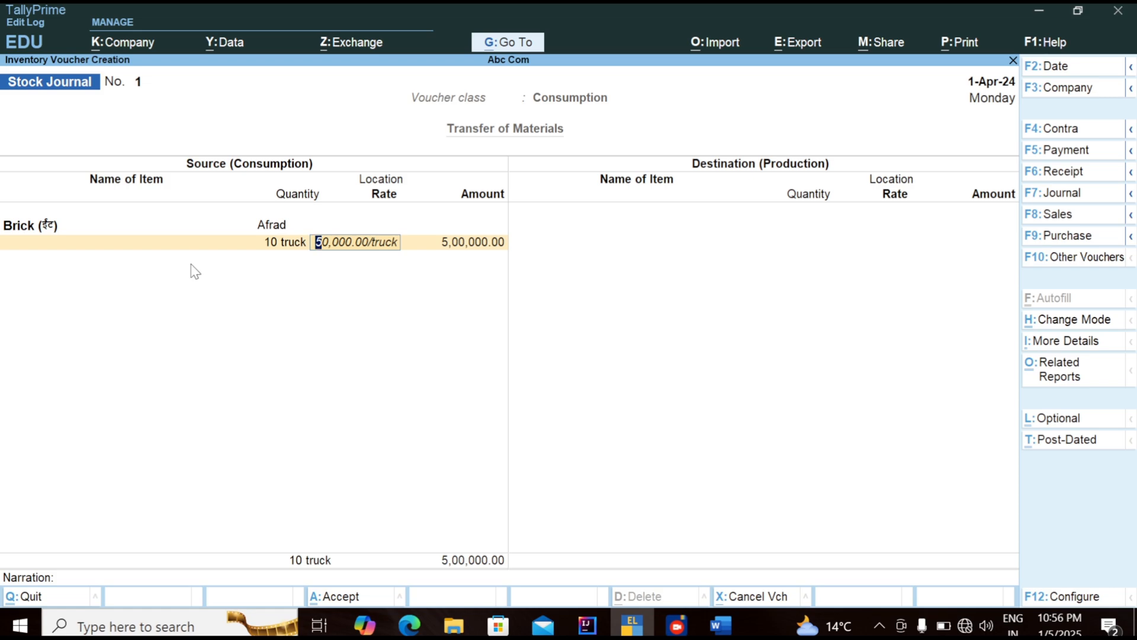
key("Return")
key("Return")
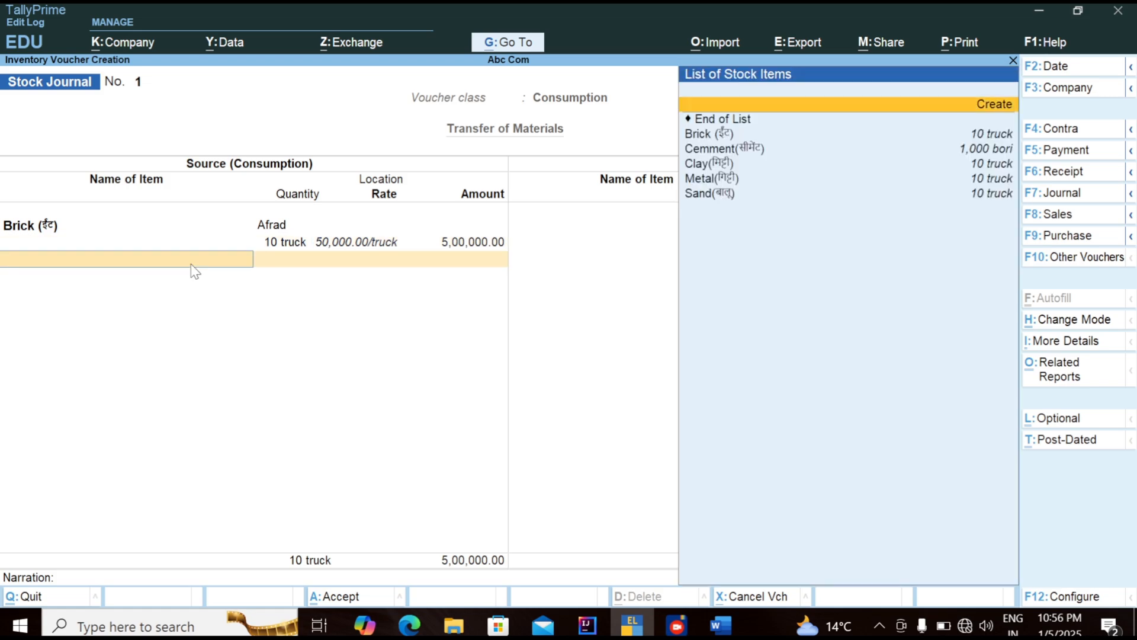
Add Cemment(सीमेंट) to the consumption source from Afrad with quantity 1,000 bori, accepting the default rate and amount.
key("Down")
key("Down")
key("Return")
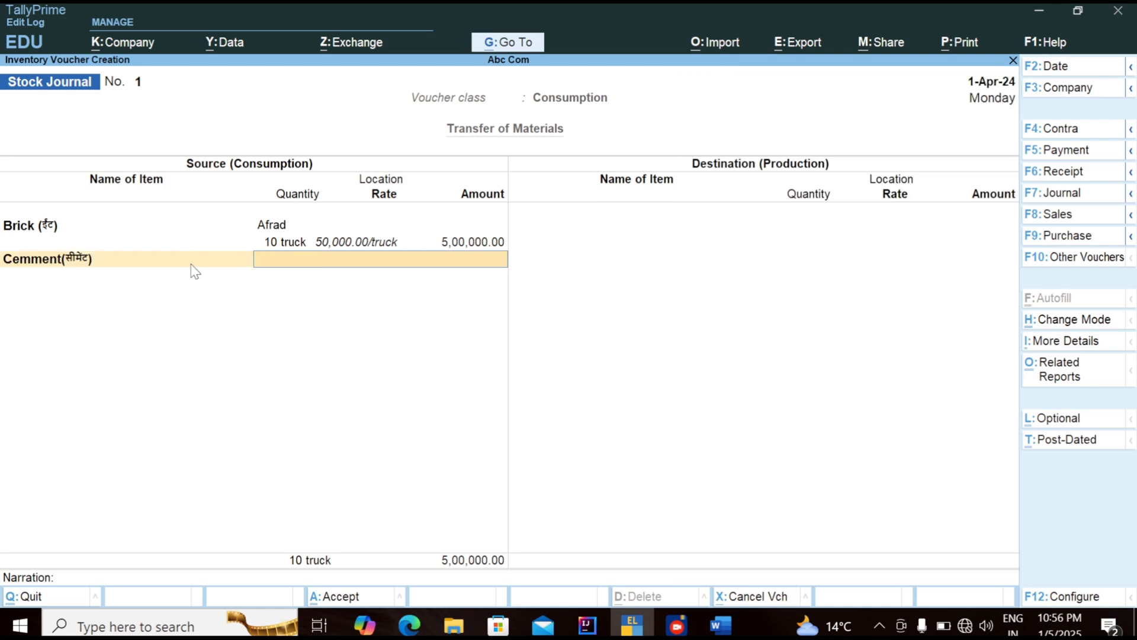
type("A")
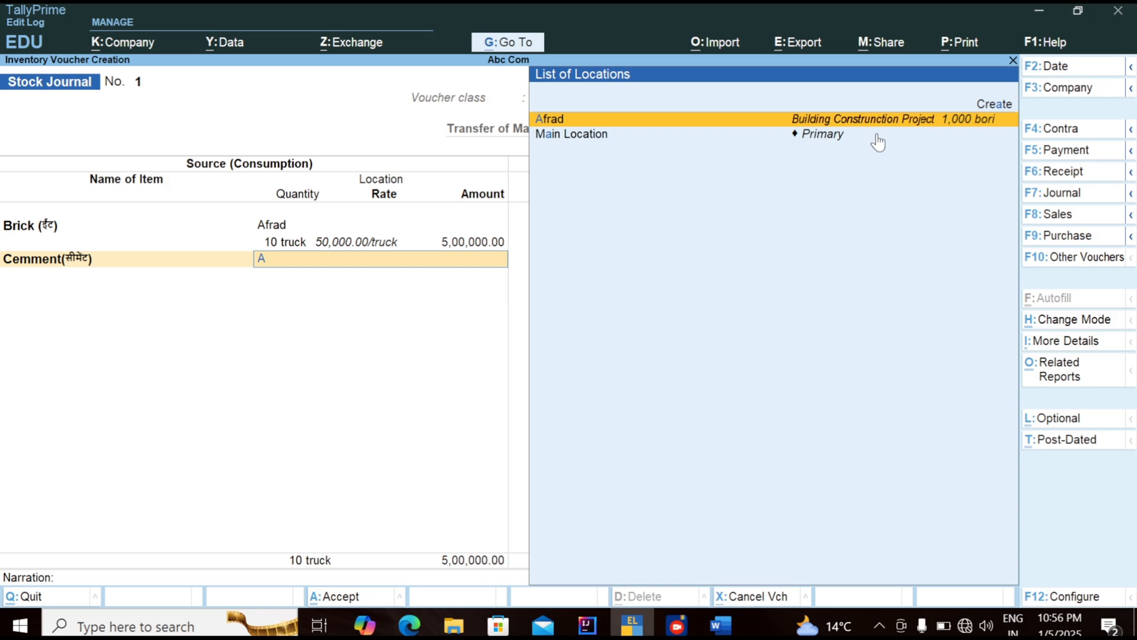
key("Return")
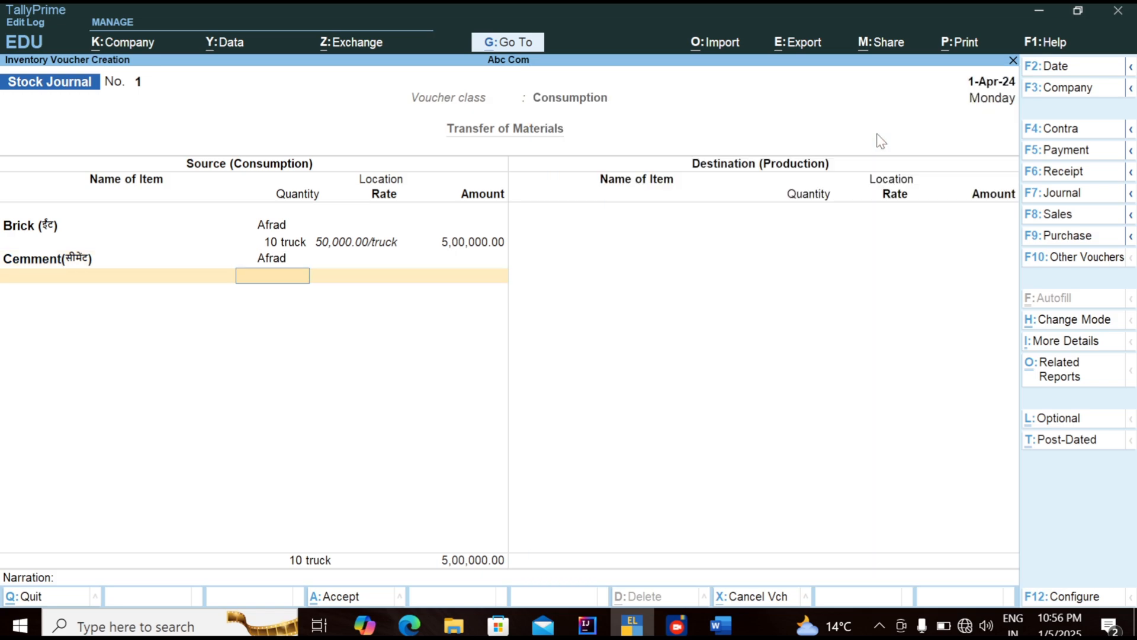
type("1,000")
key("Return")
key("Return")
key("Return")
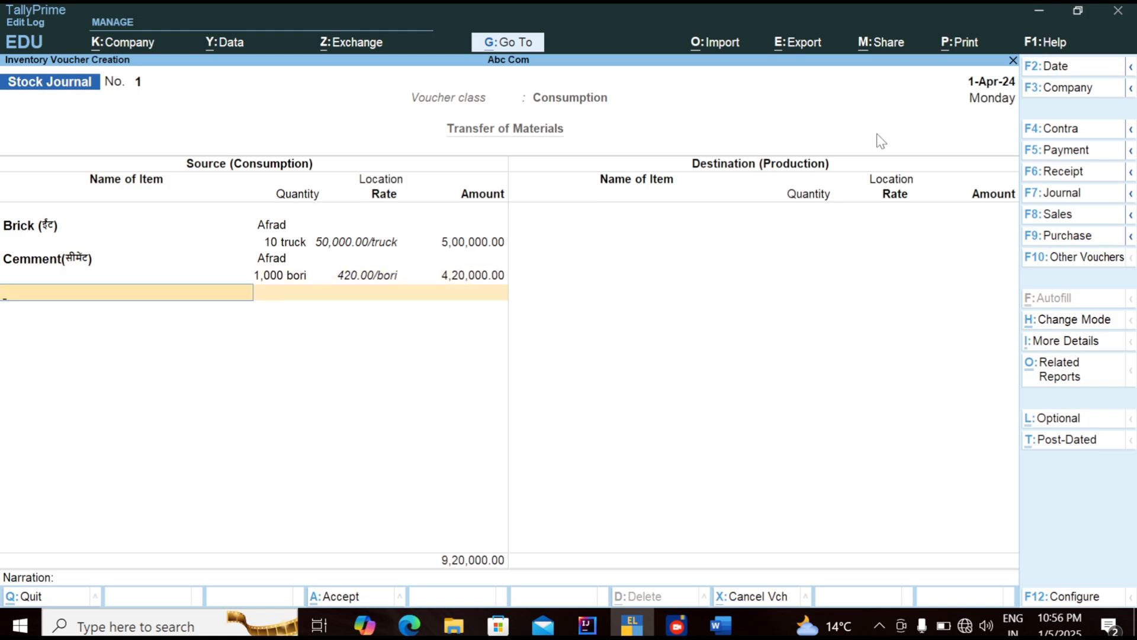
Add Clay(मिट्टी) to the consumption source from Afrad with quantity 10 truck, accepting the default rate and amount.
key("space")
key("Down")
key("Down")
key("Down")
key("Down")
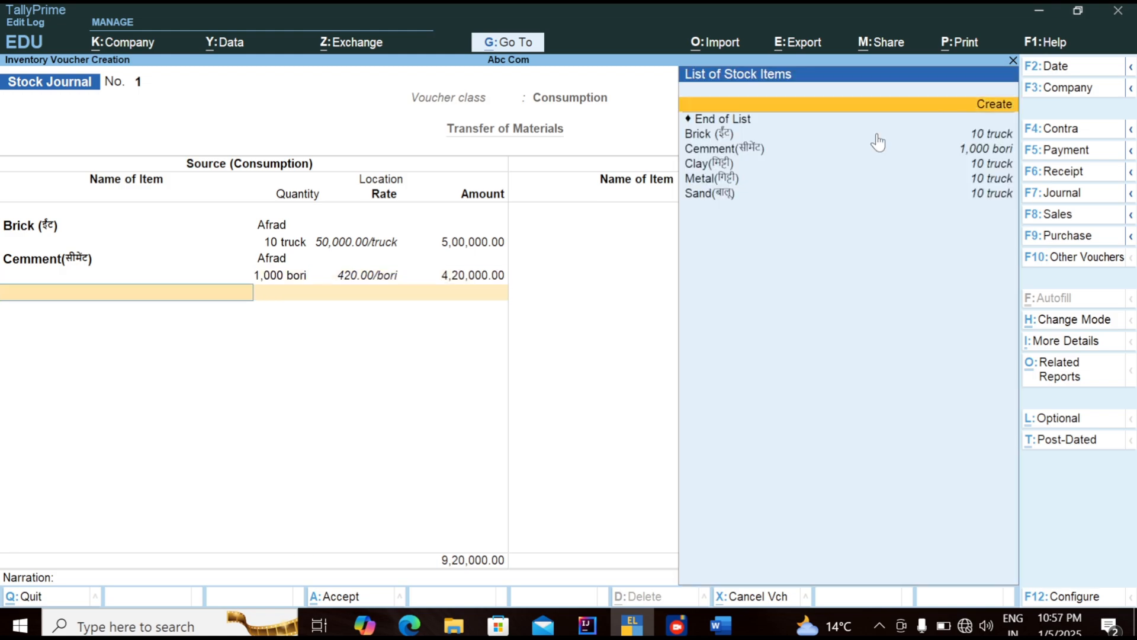
key("Down")
key("Return")
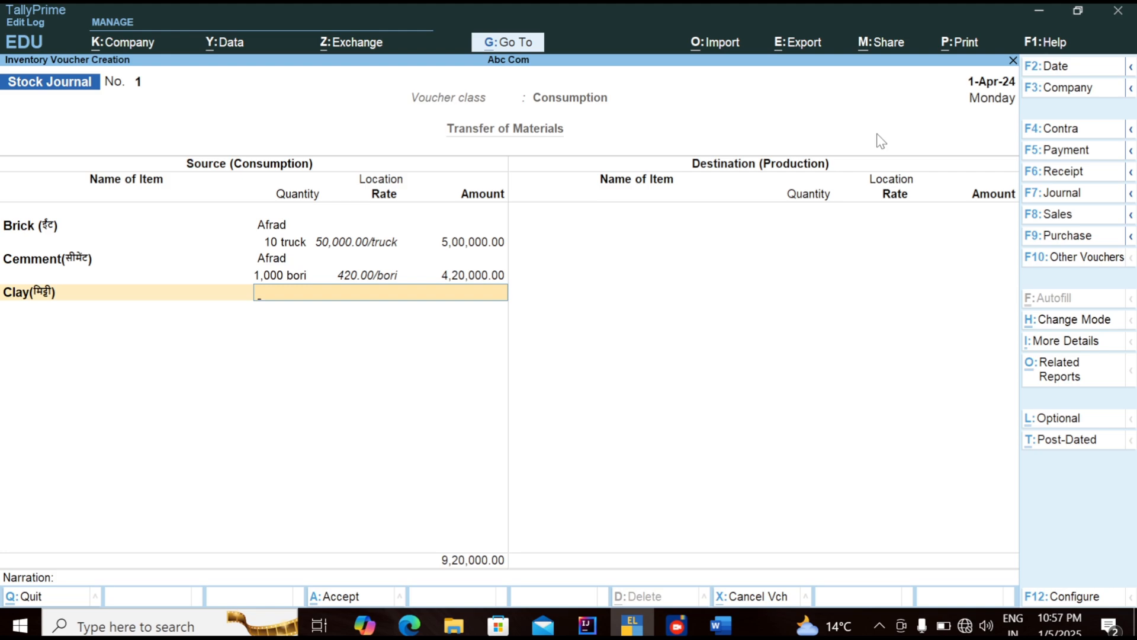
type("Ar")
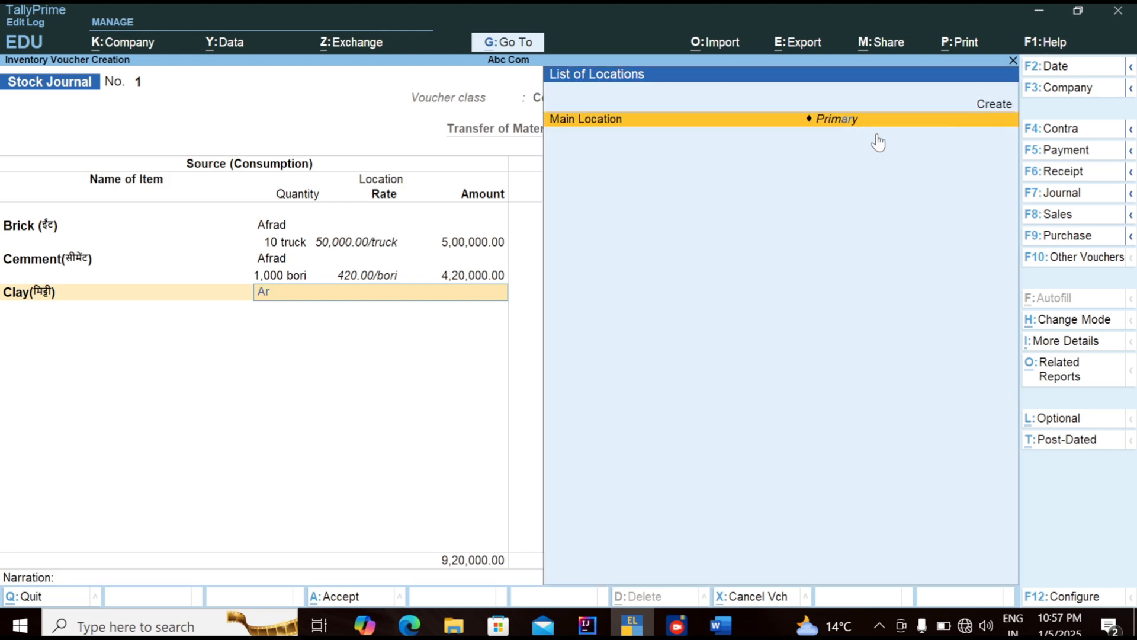
key("BackSpace")
key("Return")
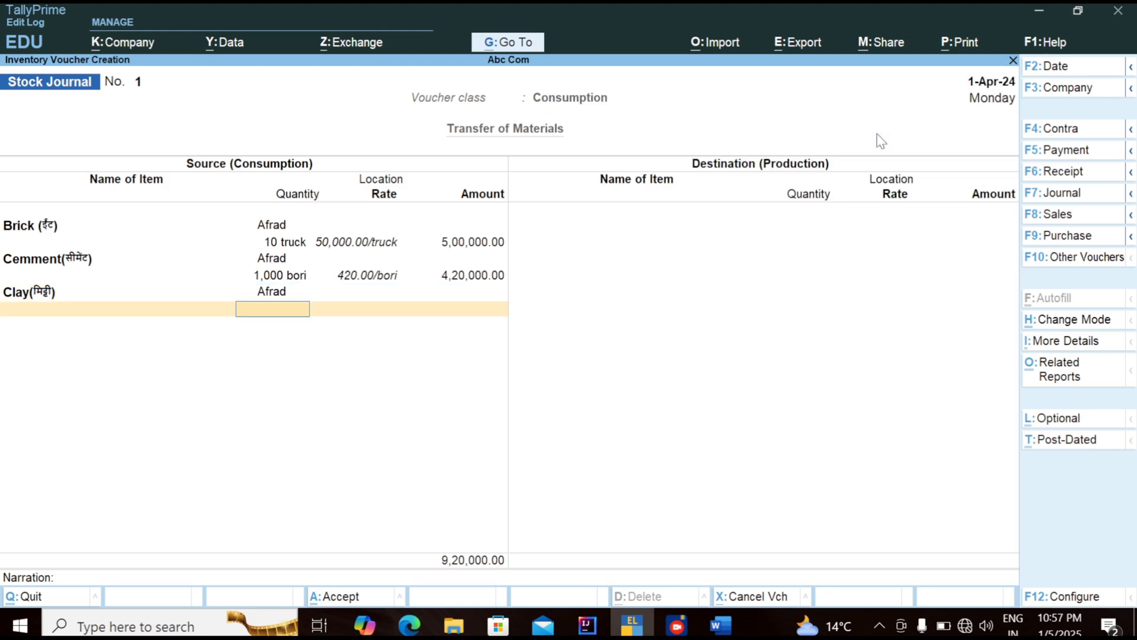
type("10")
key("Return")
key("Return")
key("Return")
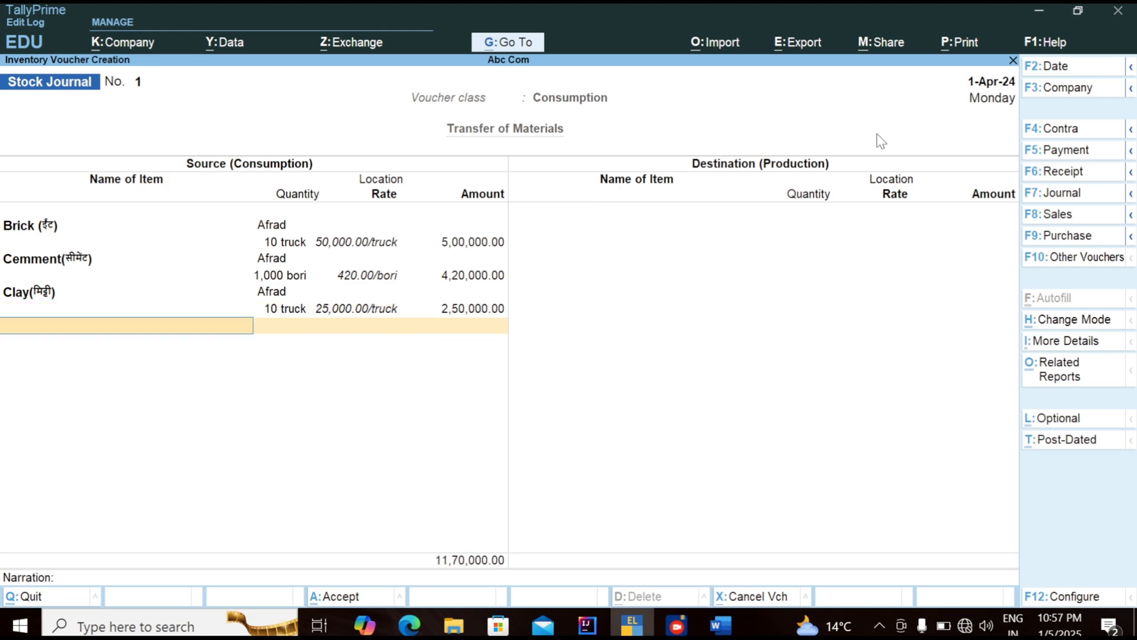
Add Metal(गिट्टी) to the consumption source from Afrad with quantity 10 truck, accepting the default rate and amount.
key("Down")
key("Down")
key("Down")
key("Down")
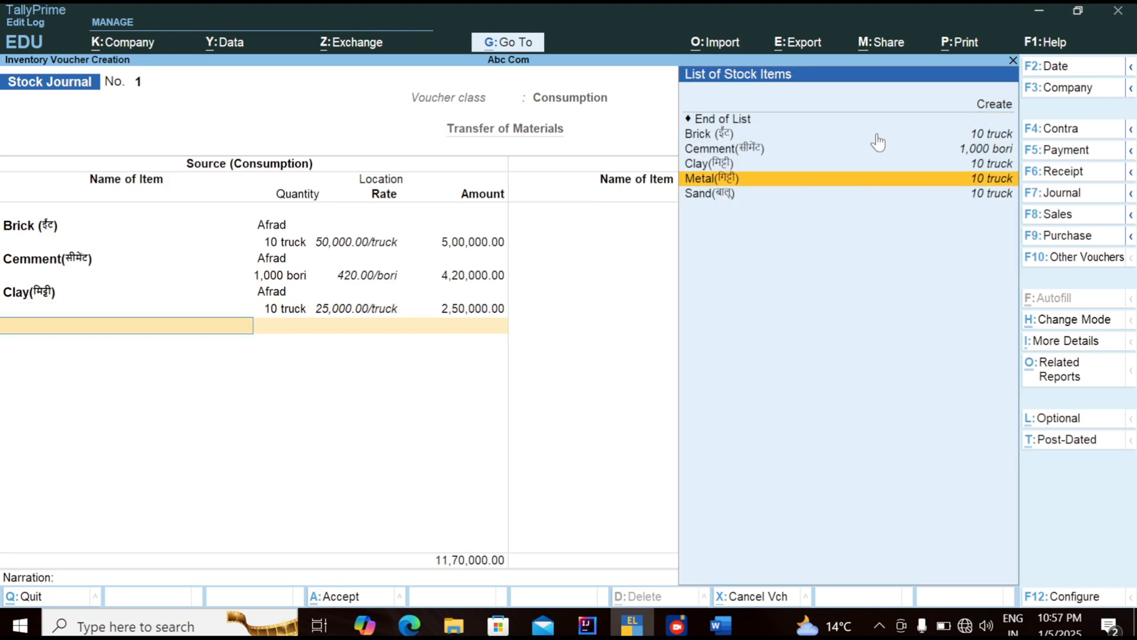
key("Return")
type("A")
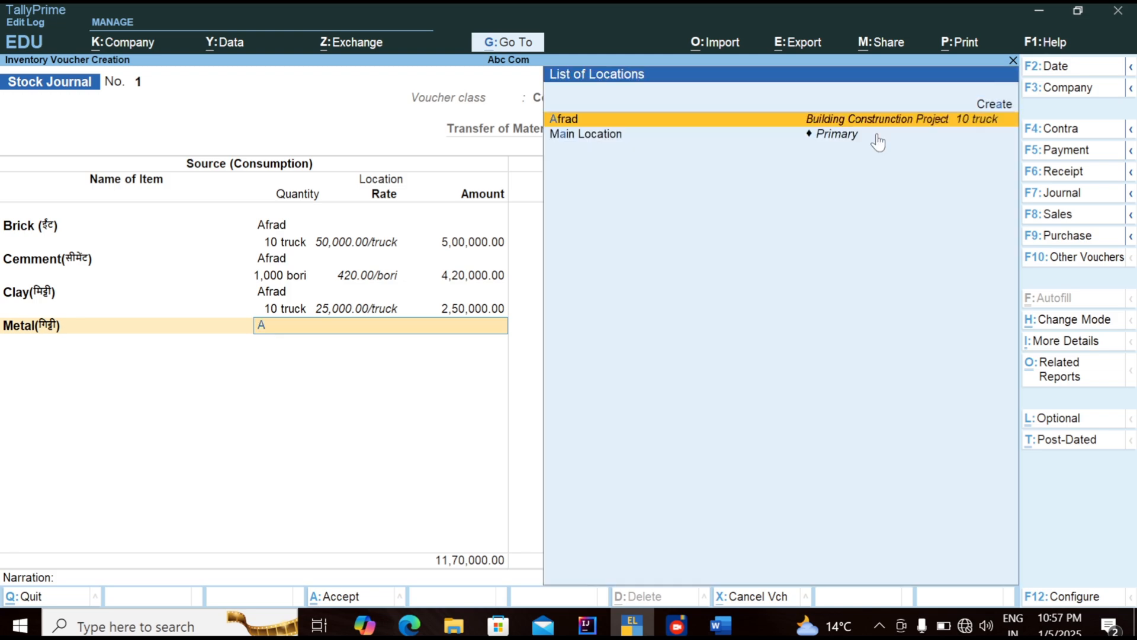
key("Return")
type("10")
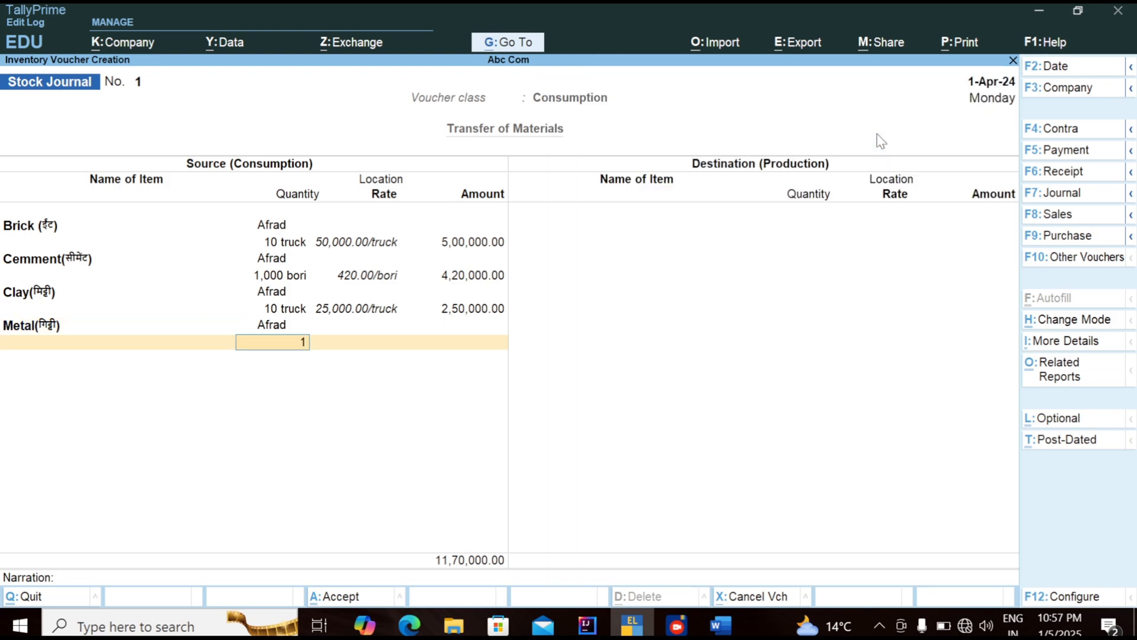
key("Return")
key("Return")
key("Return")
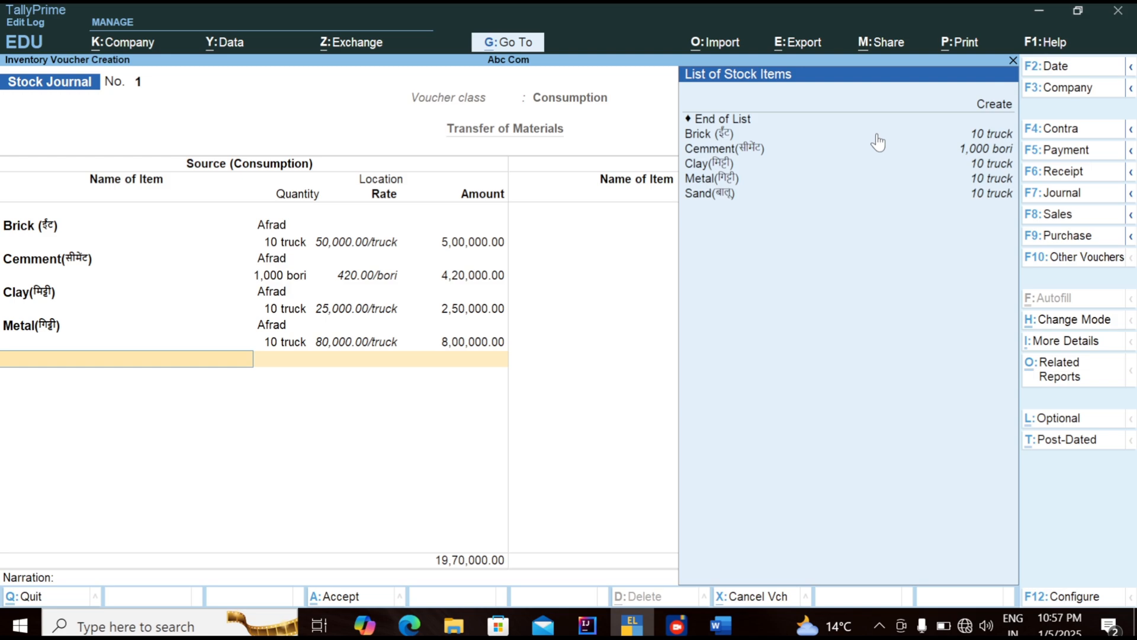
Add Sand(बालू) to the consumption source from location Afrad with quantity 10 truck, accepting the default rate and amount.
key("Down")
key("Down")
key("Down")
key("Down")
key("Down")
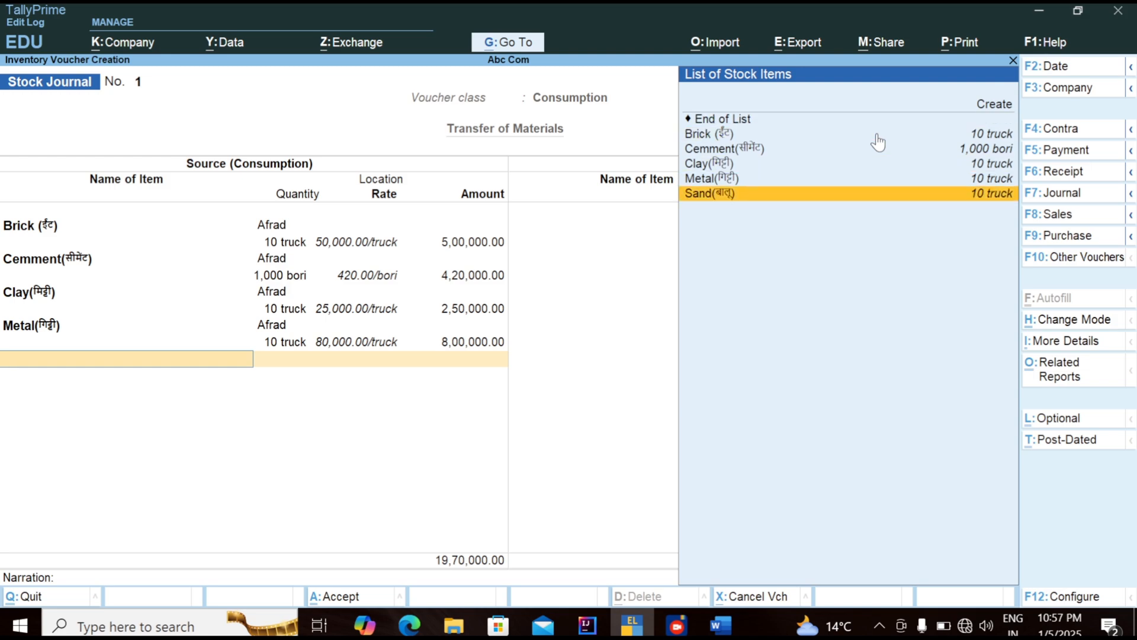
key("Return")
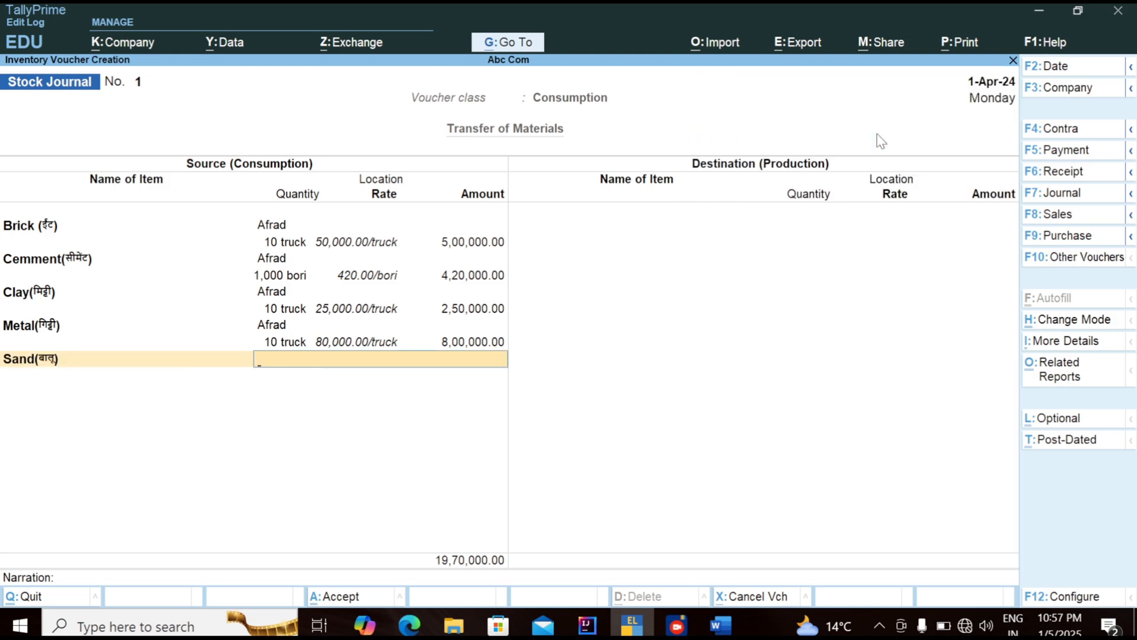
type("A")
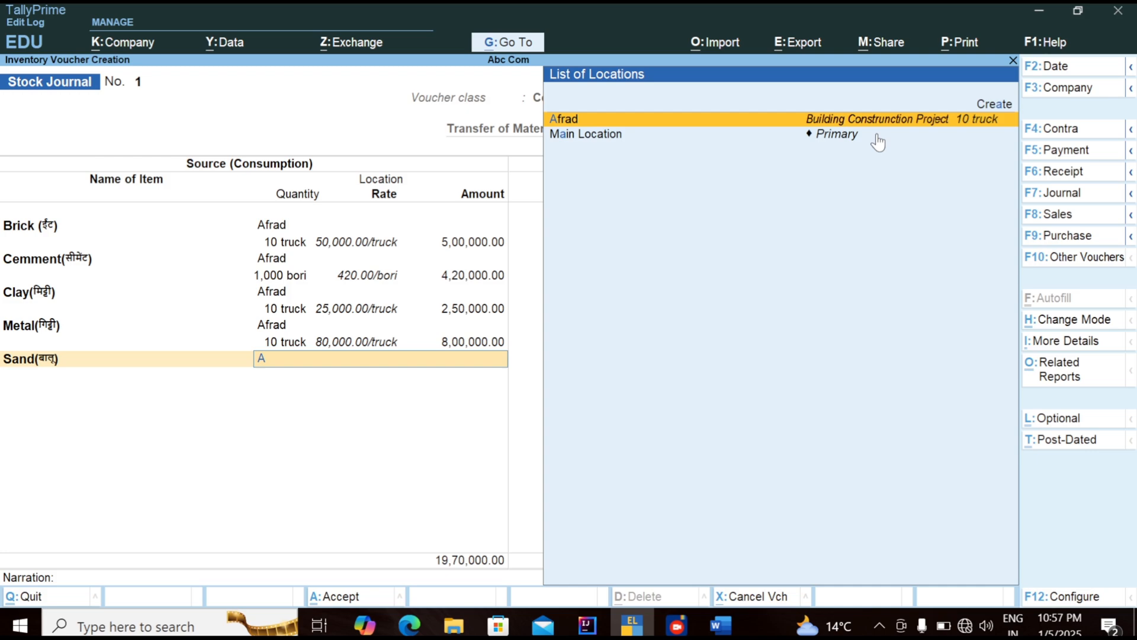
key("Return")
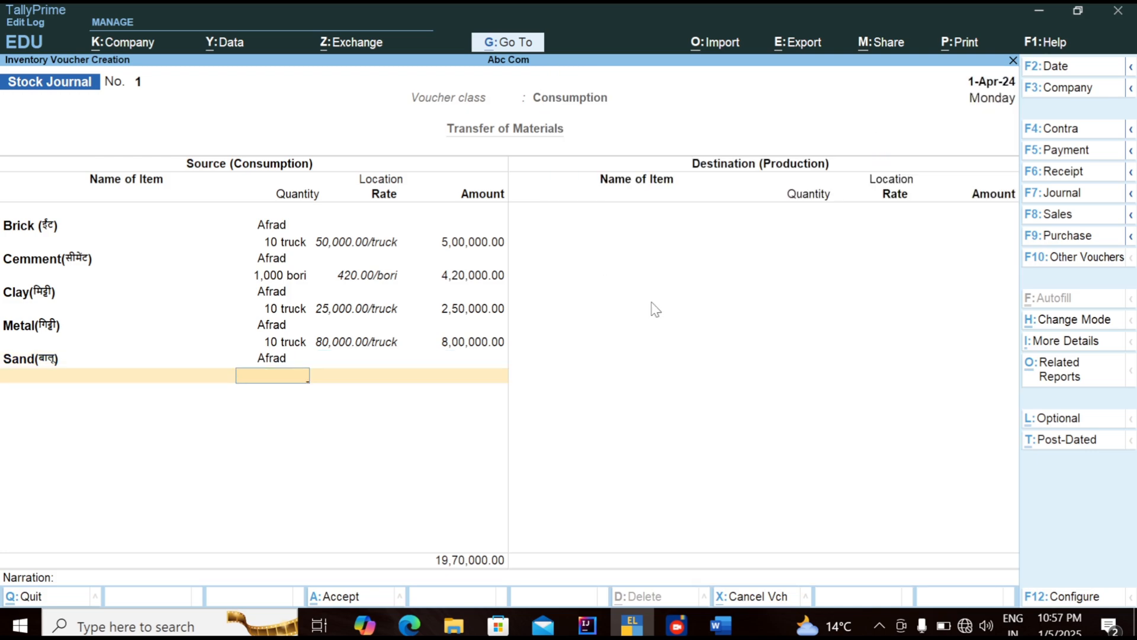
type("10")
key("Return")
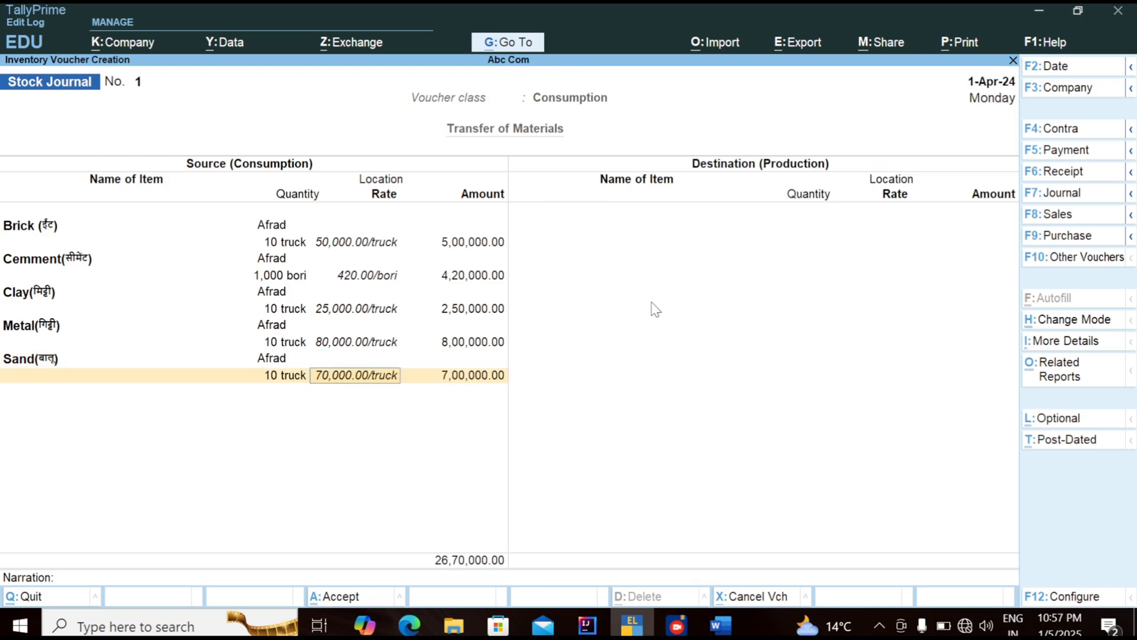
key("Return")
key("Return")
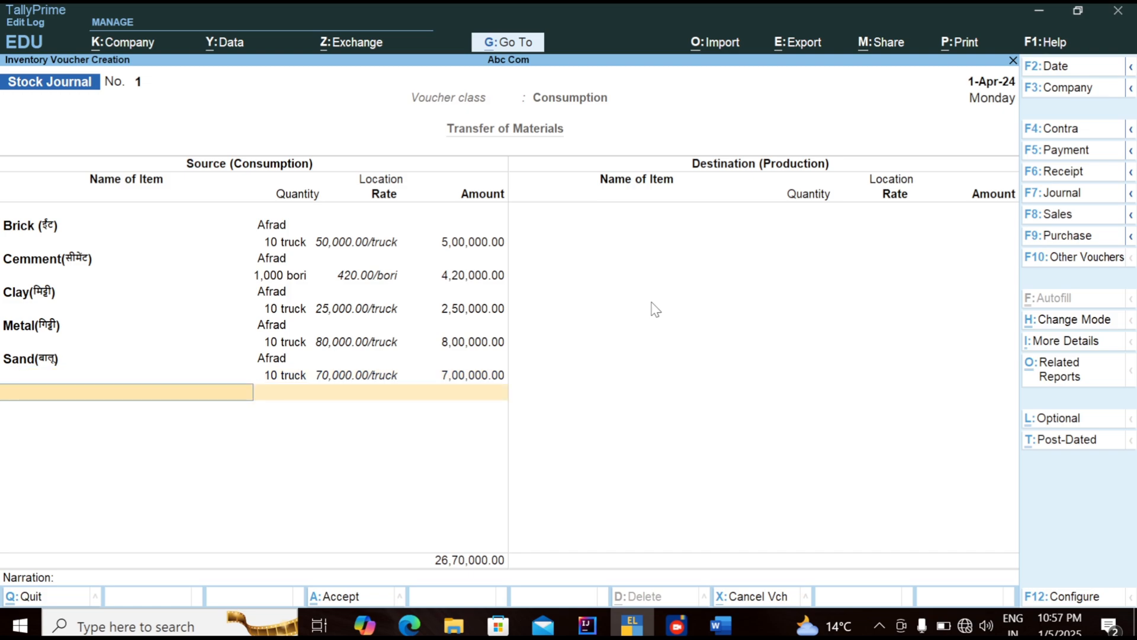
End the consumption item list, leave the production side and narration empty, and save the Stock Journal voucher.
key("Return")
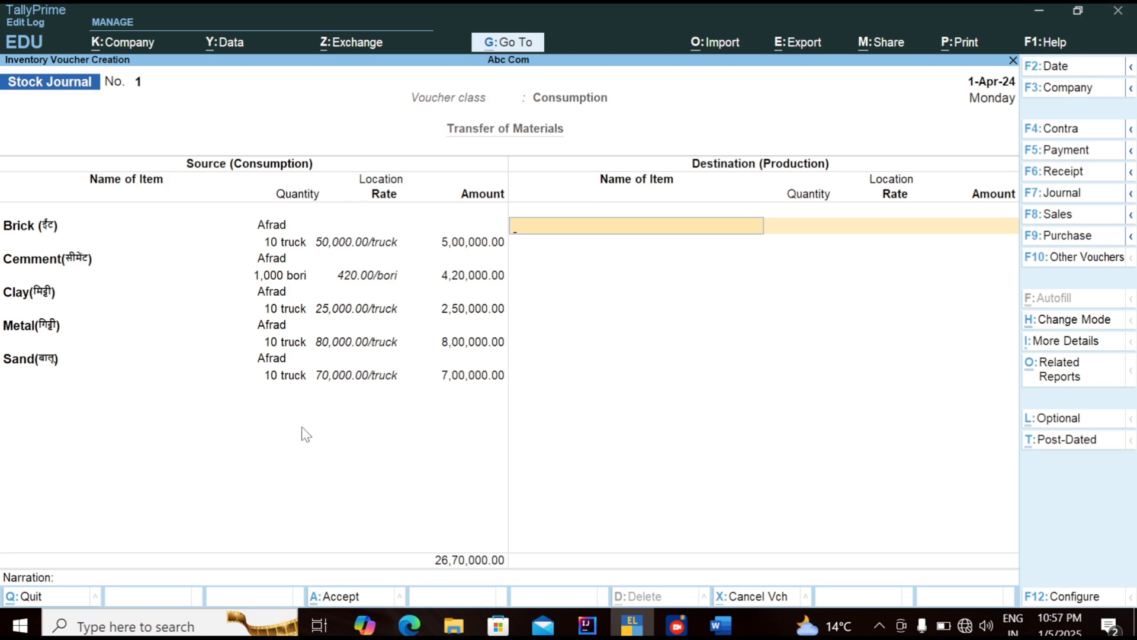
key("Return")
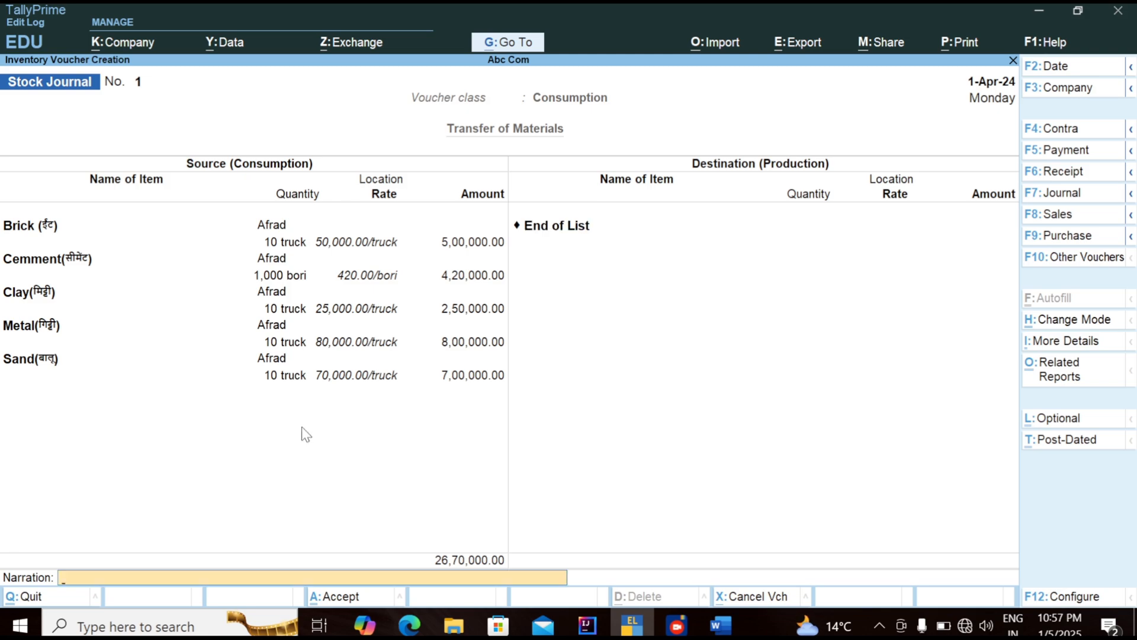
key("Return")
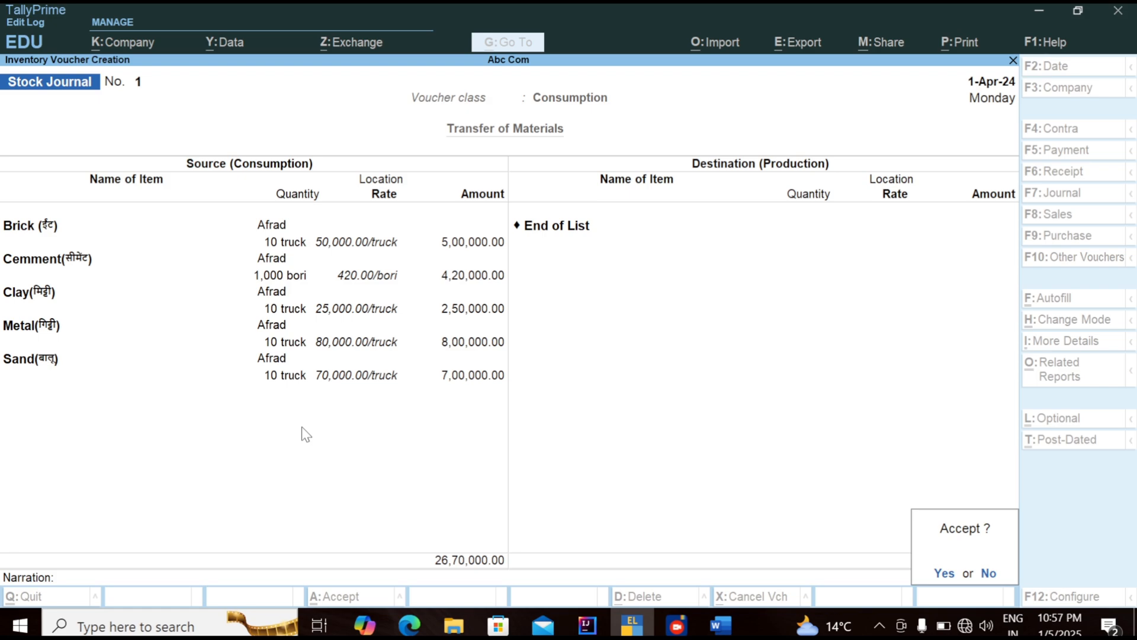
key("Return")
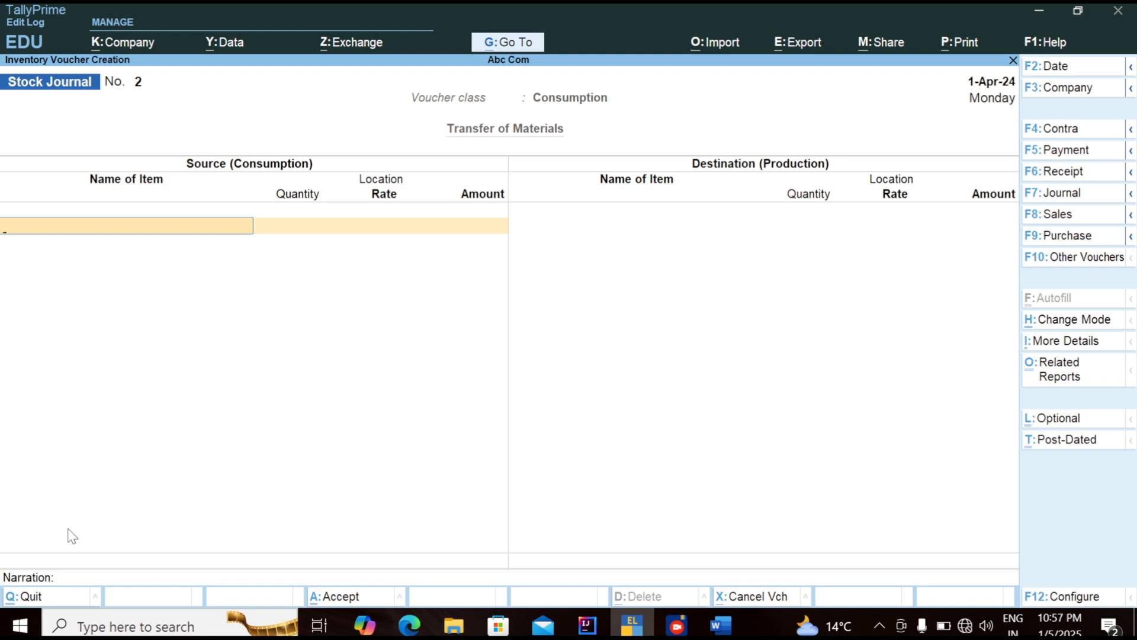
Leave the new Stock Journal entry and start a Payment voucher with Cash as the account.
key("Escape")
key("Return")
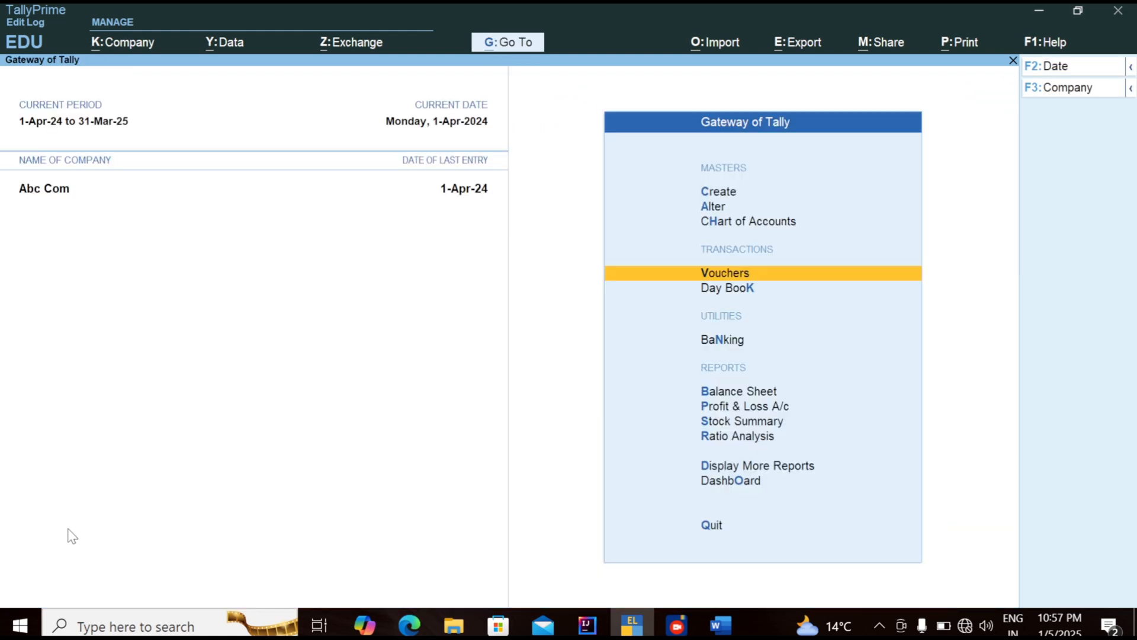
key("Return")
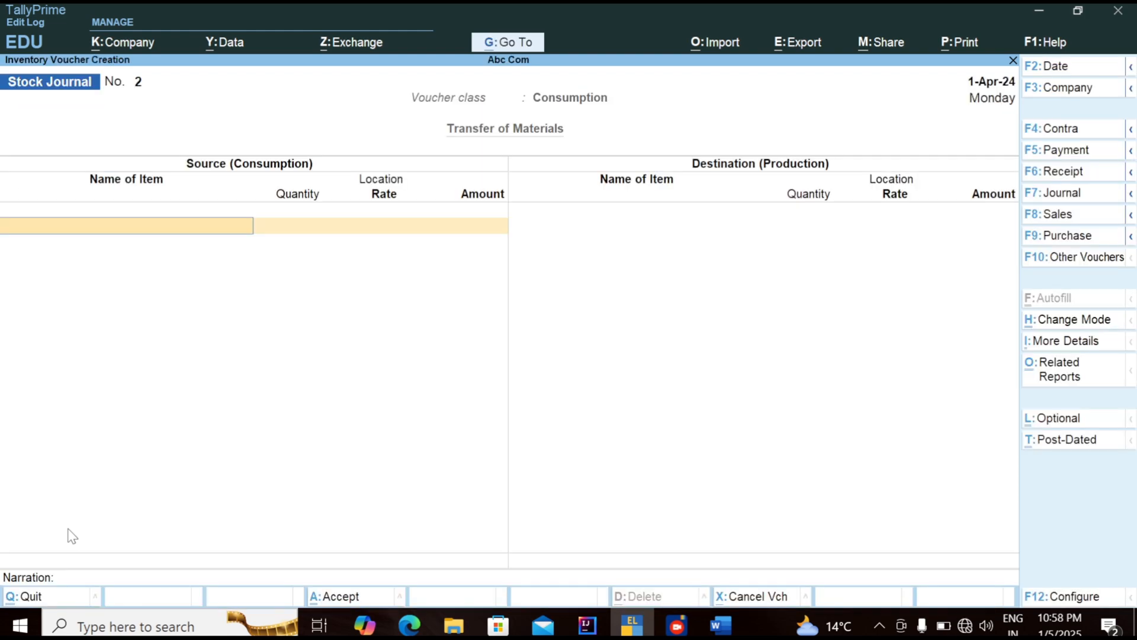
left_click(1060, 152)
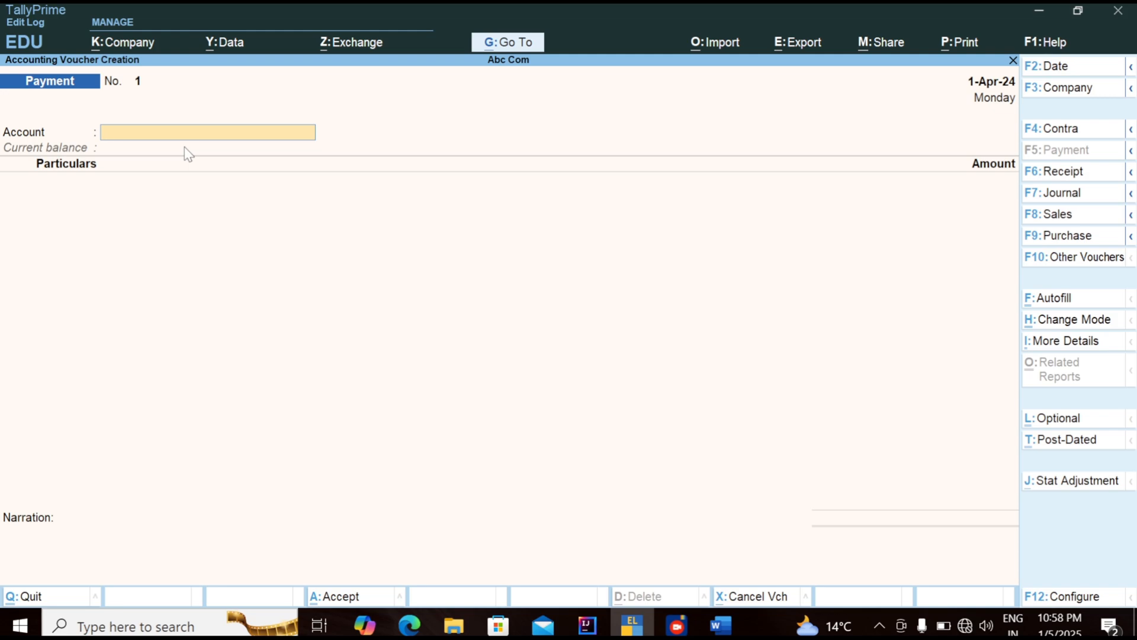
type("Ca")
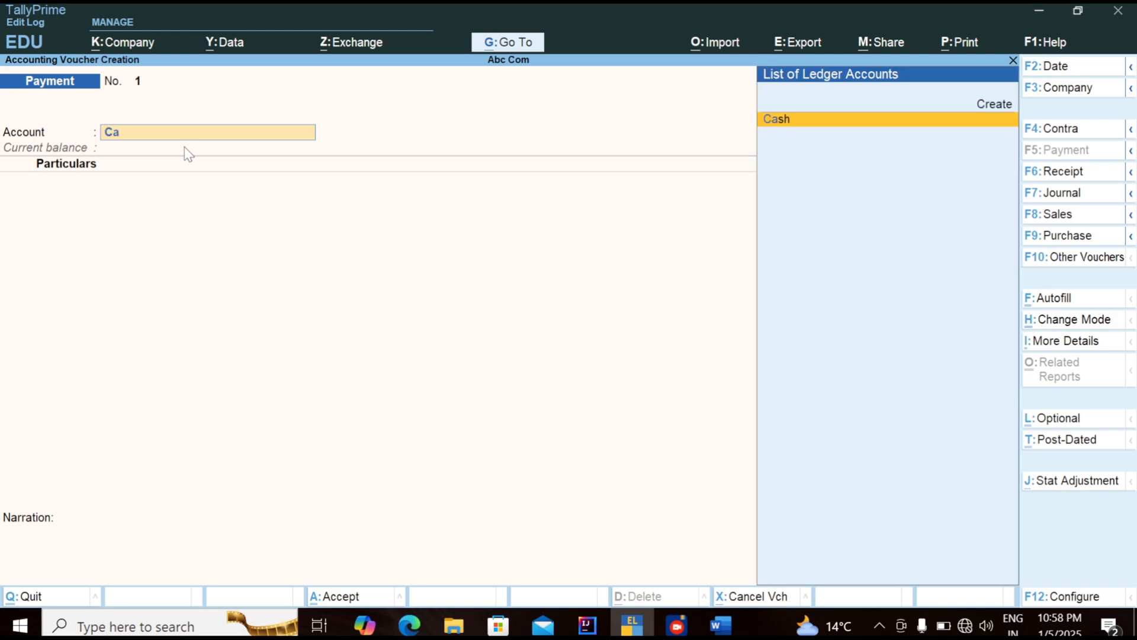
key("Return")
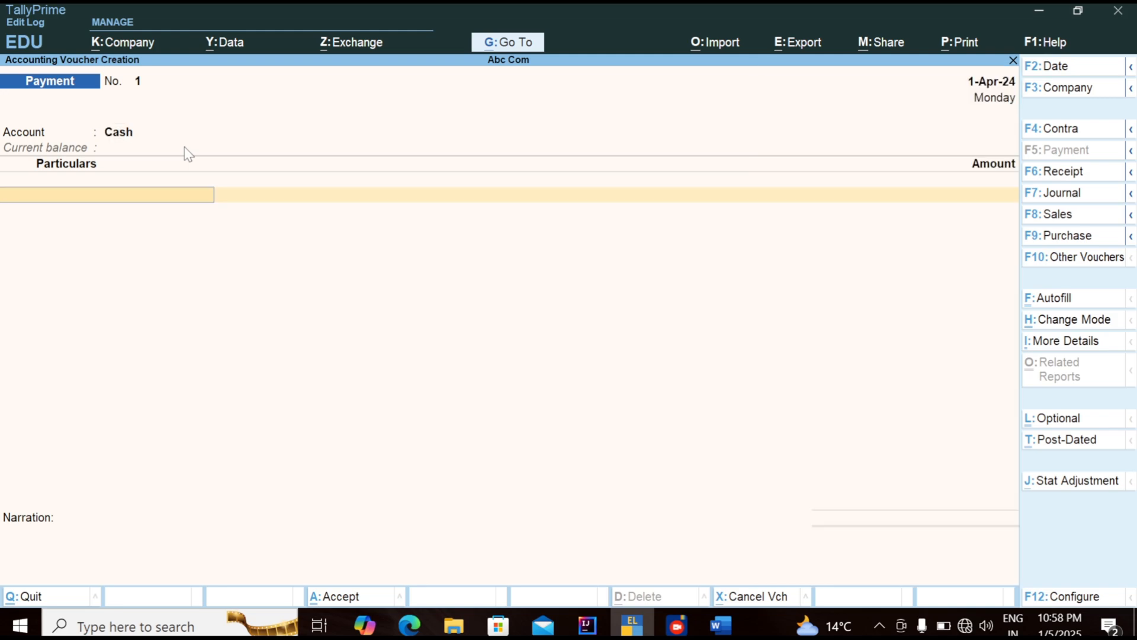
Enter Transport Charge of 80,000 in the Payment voucher and allocate the full amount to the Building Construnction Project cost centre.
type("Tr")
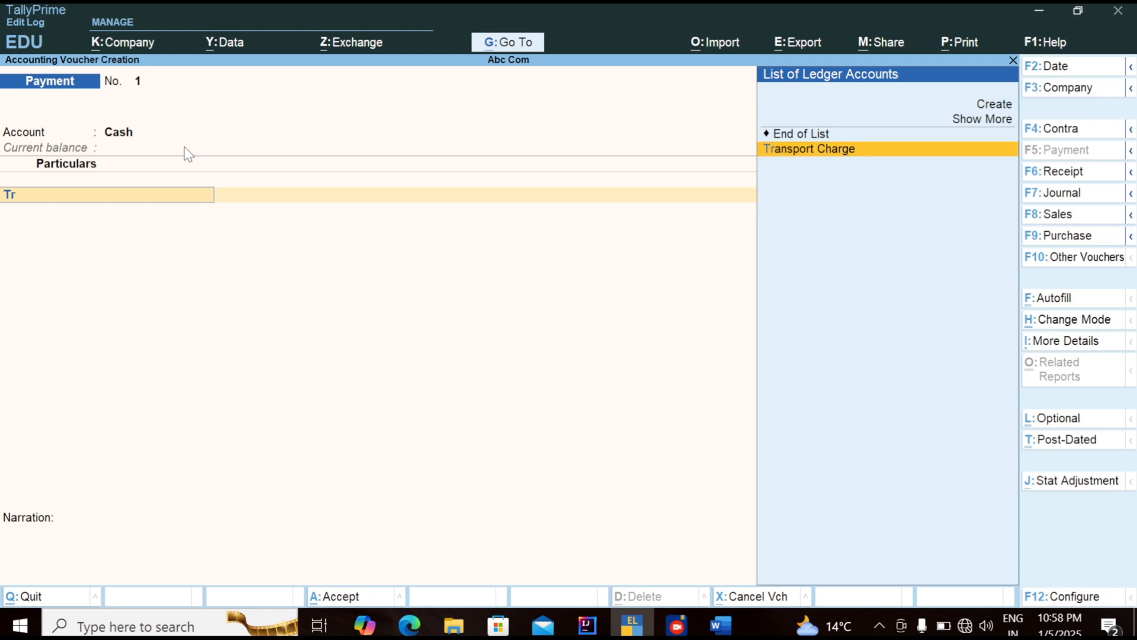
key("Return")
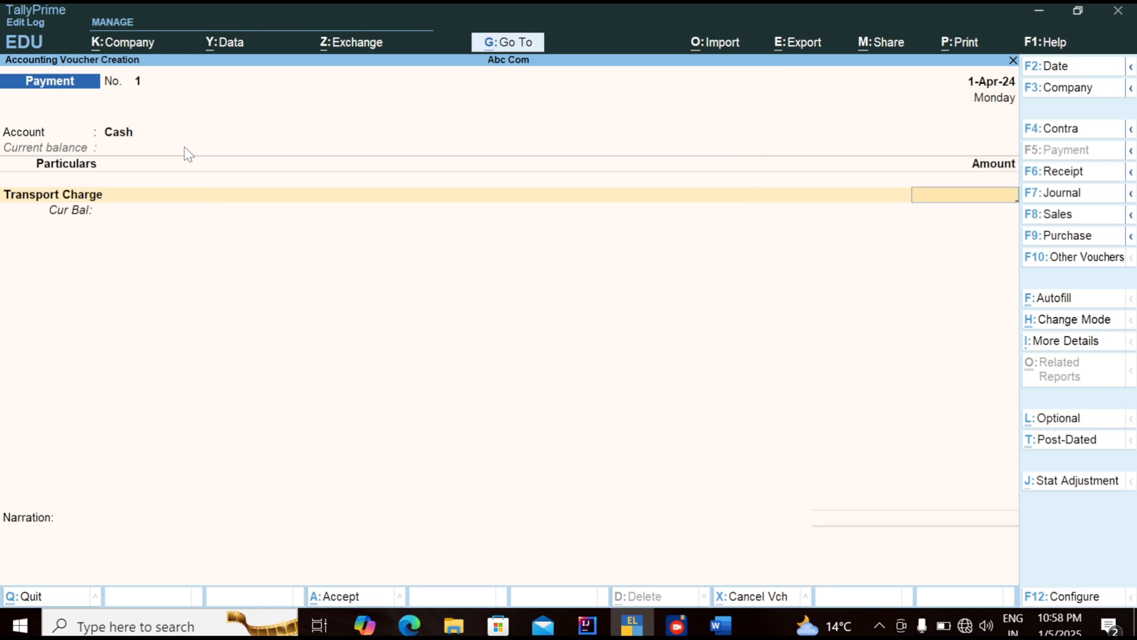
type("80000")
key("Return")
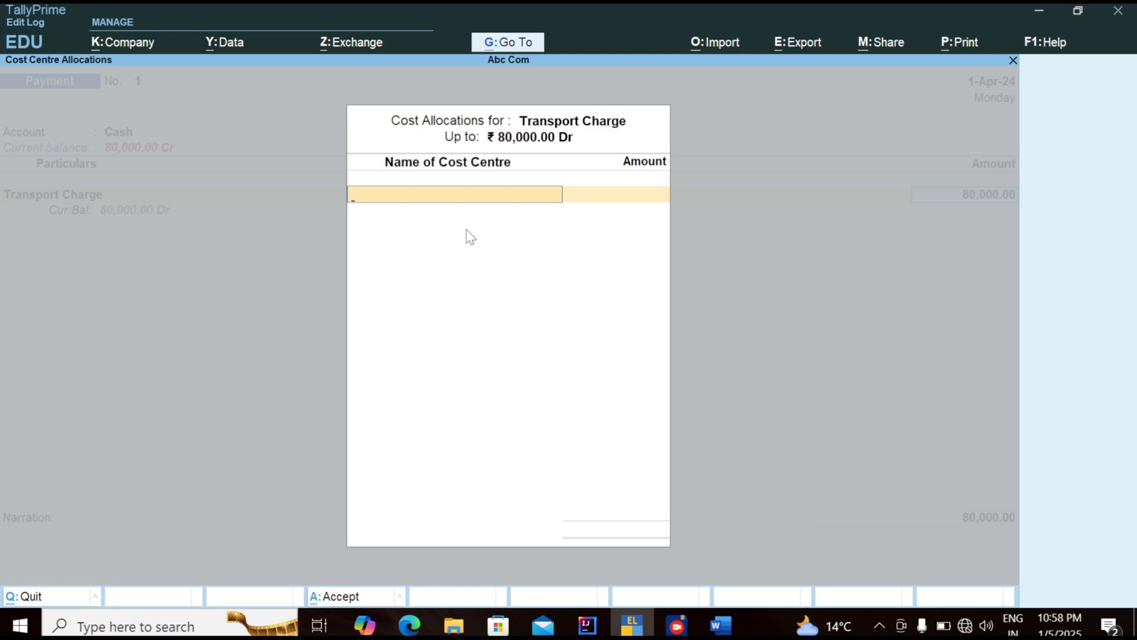
type("B")
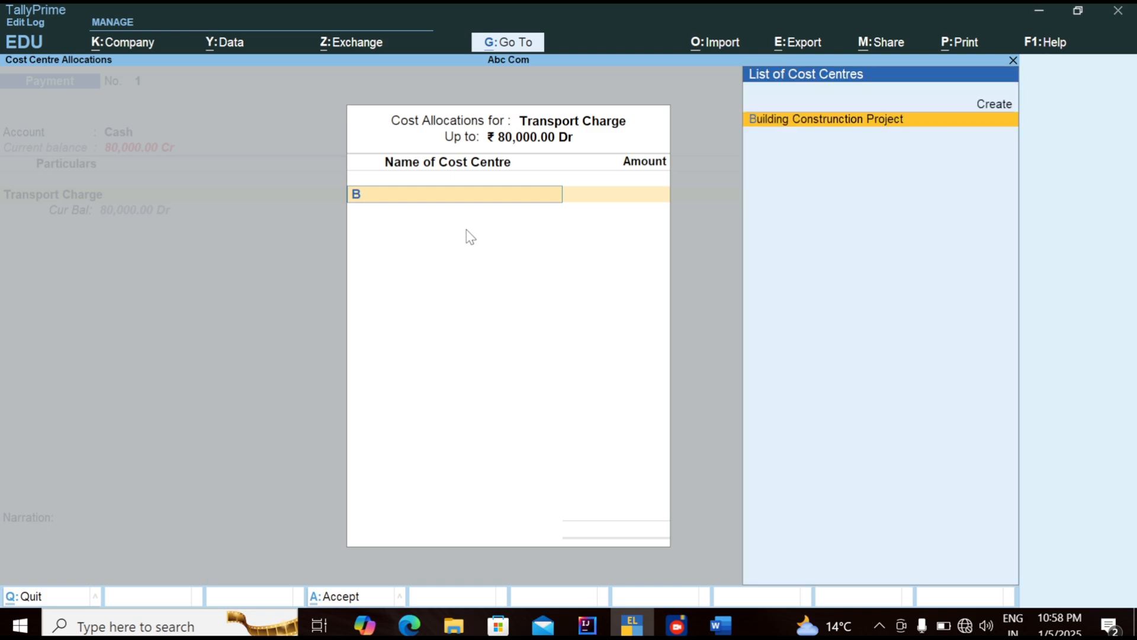
key("Return")
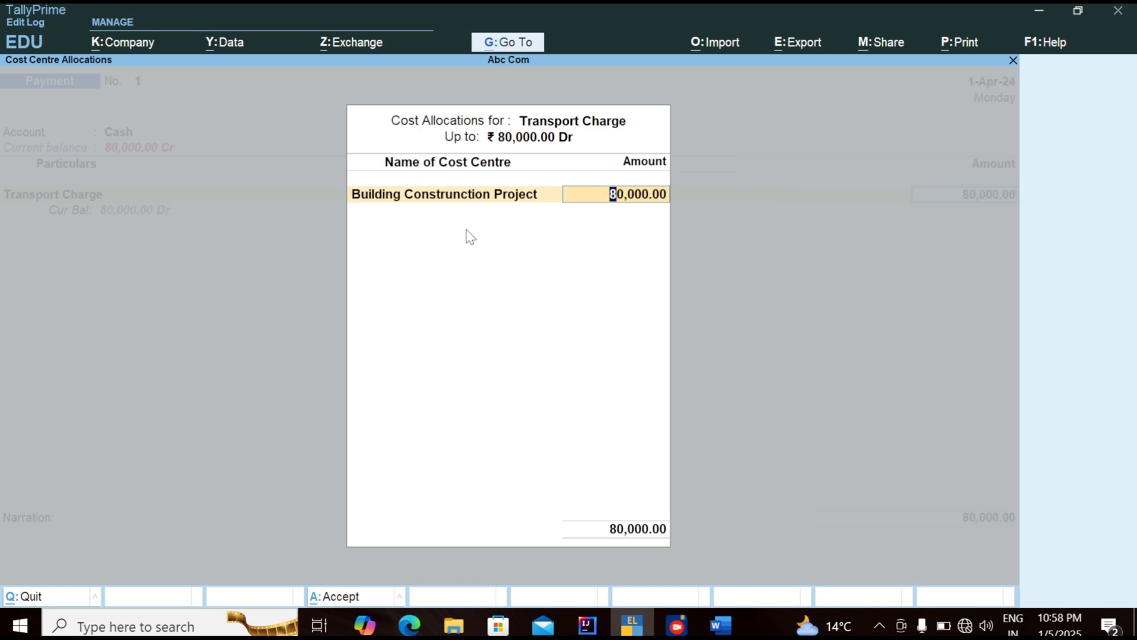
key("Return")
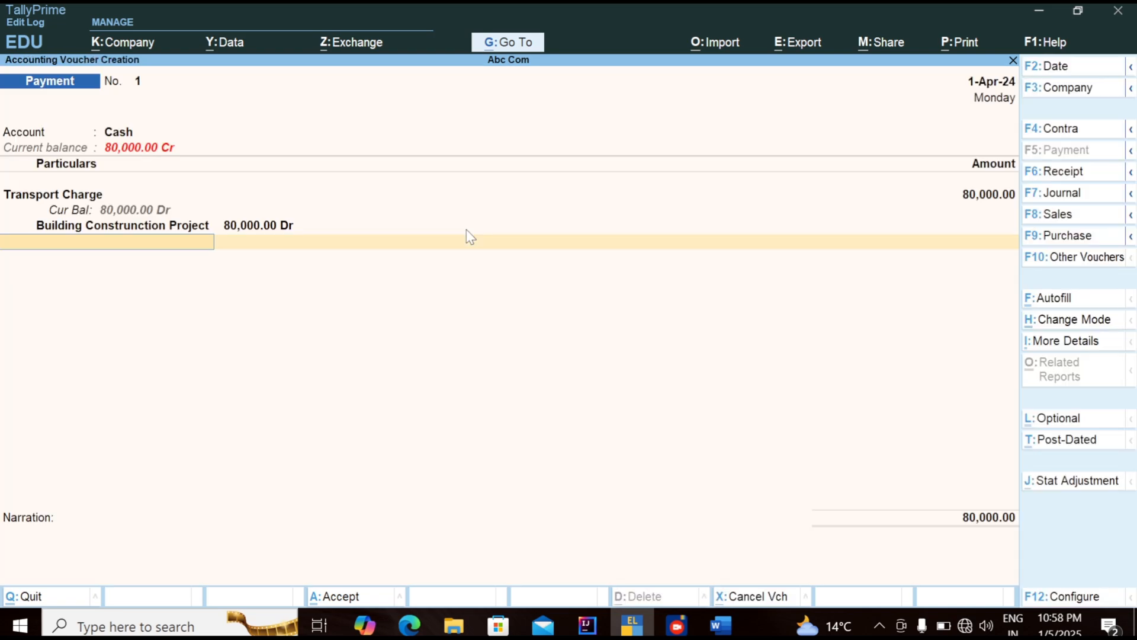
Add Wages Charge of 70,000 to the Payment voucher and allocate the full amount to the Building Construnction Project cost centre.
type("C")
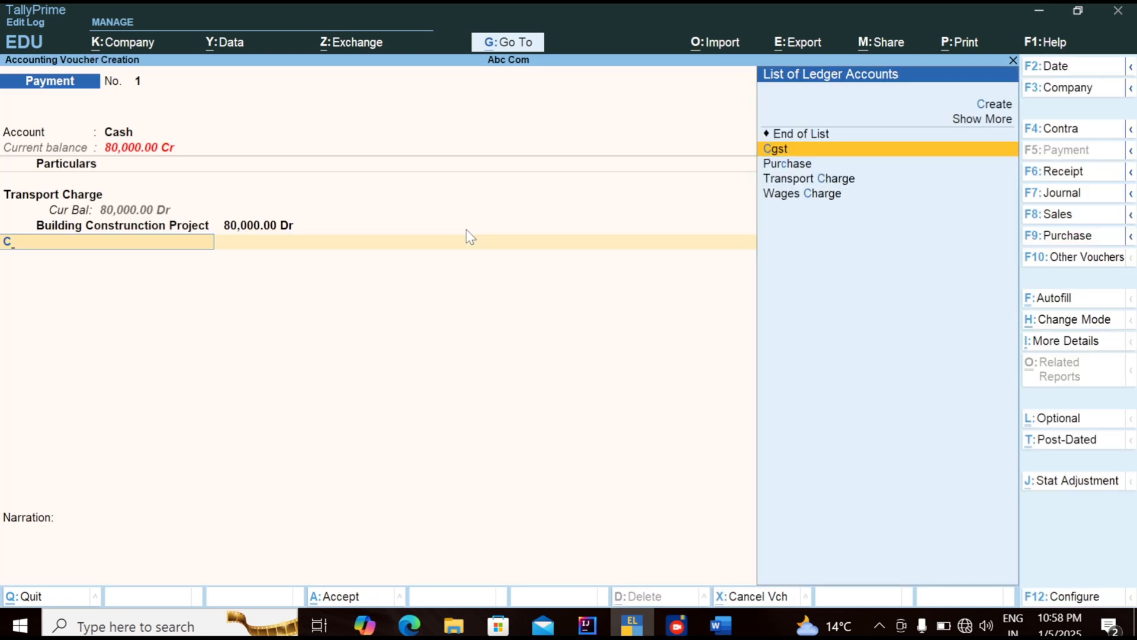
key("Down")
key("Down")
key("Down")
key("Return")
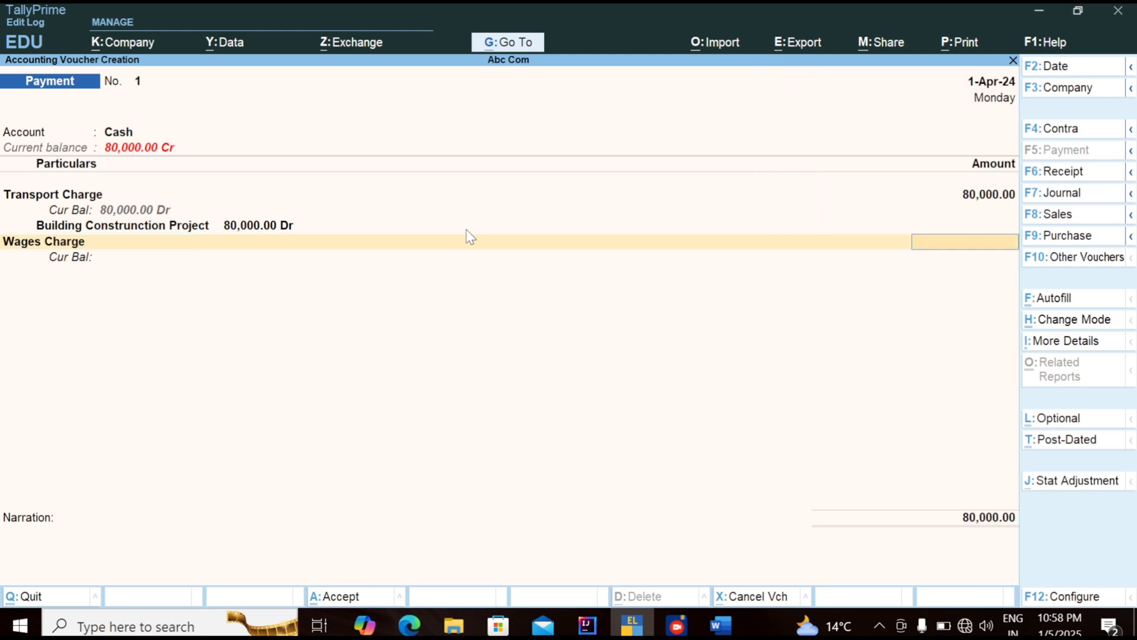
type("700000")
key("BackSpace")
key("Return")
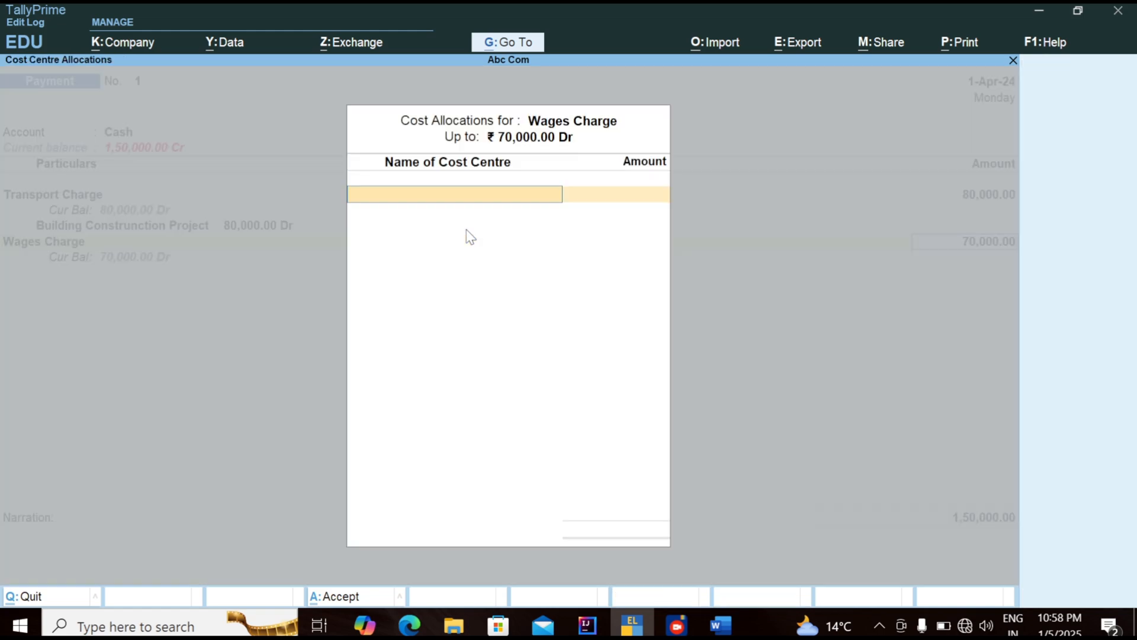
type("B")
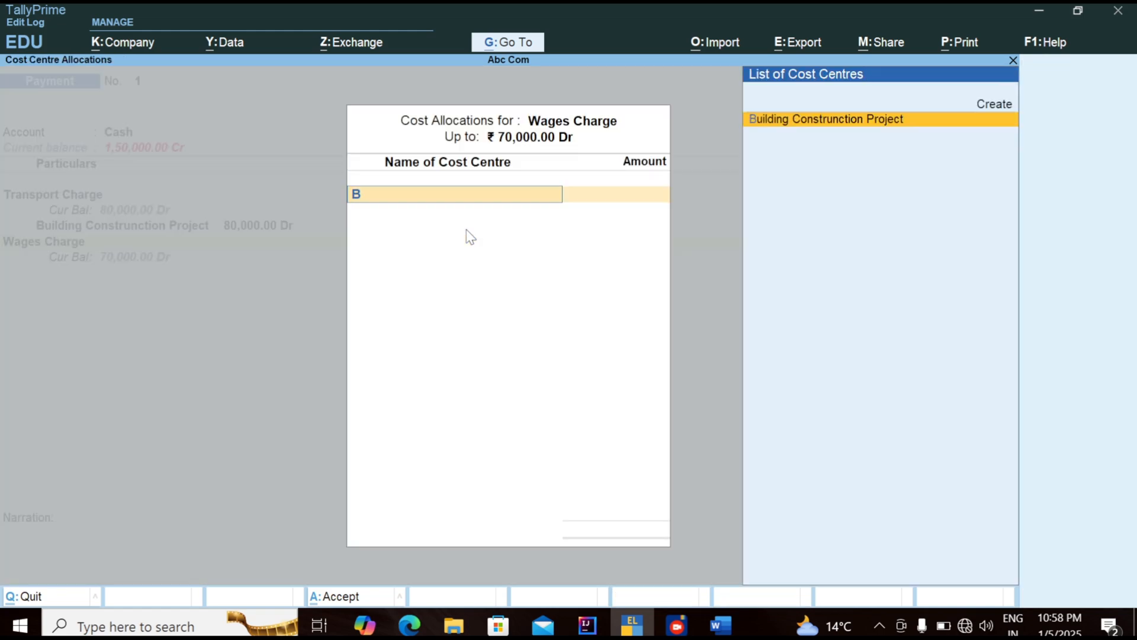
key("Return")
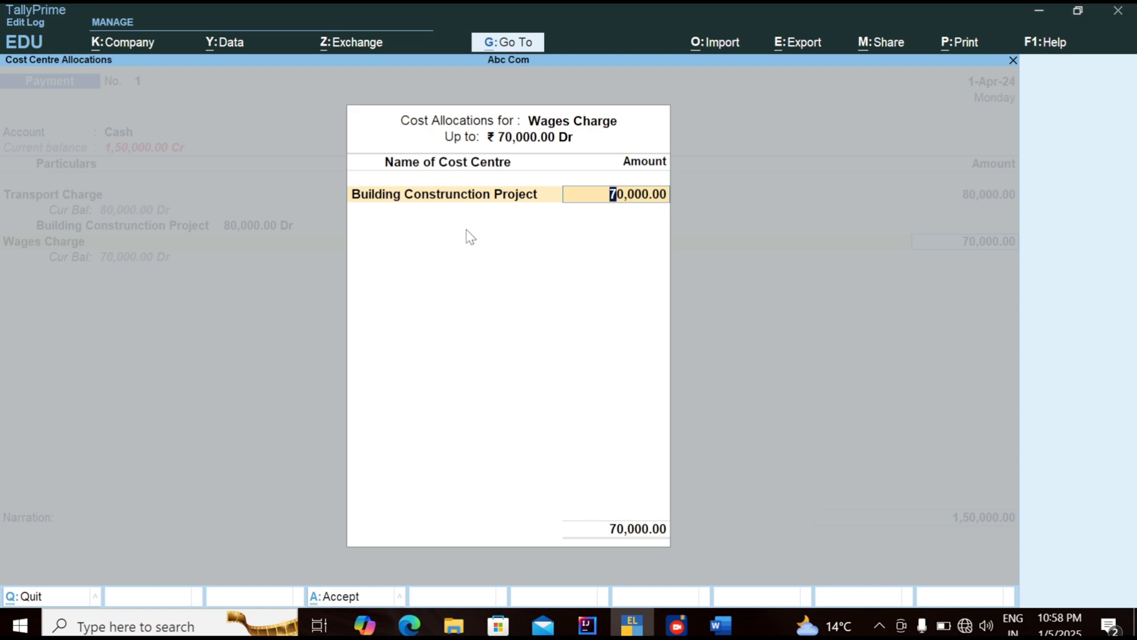
key("Return")
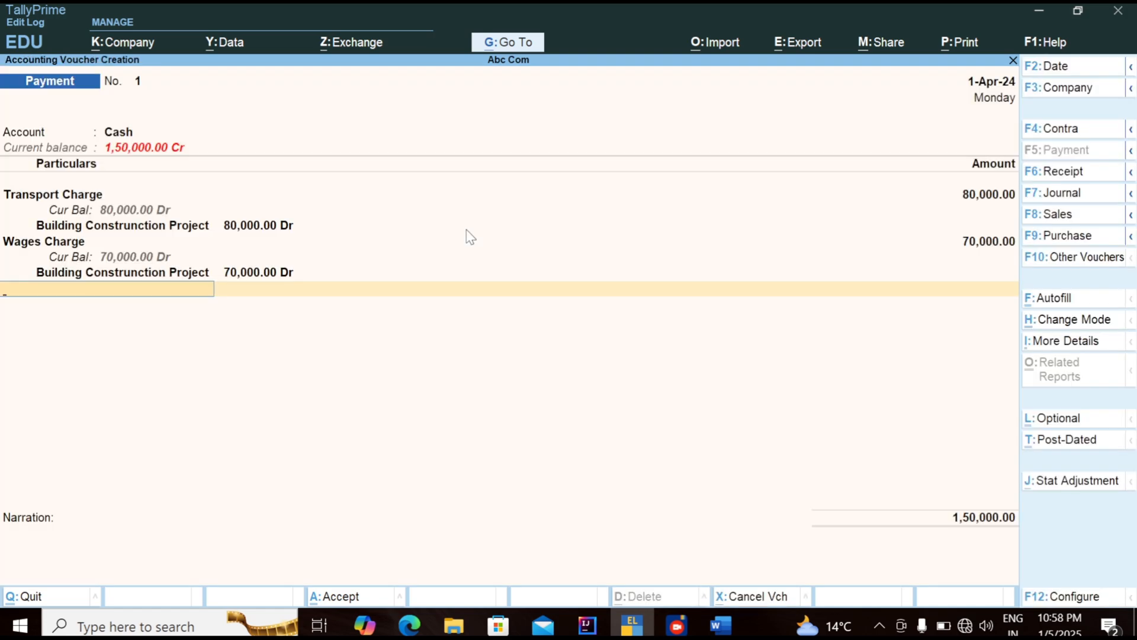
Save the Payment voucher without a narration and quit voucher entry back to the Gateway of Tally.
key("Return")
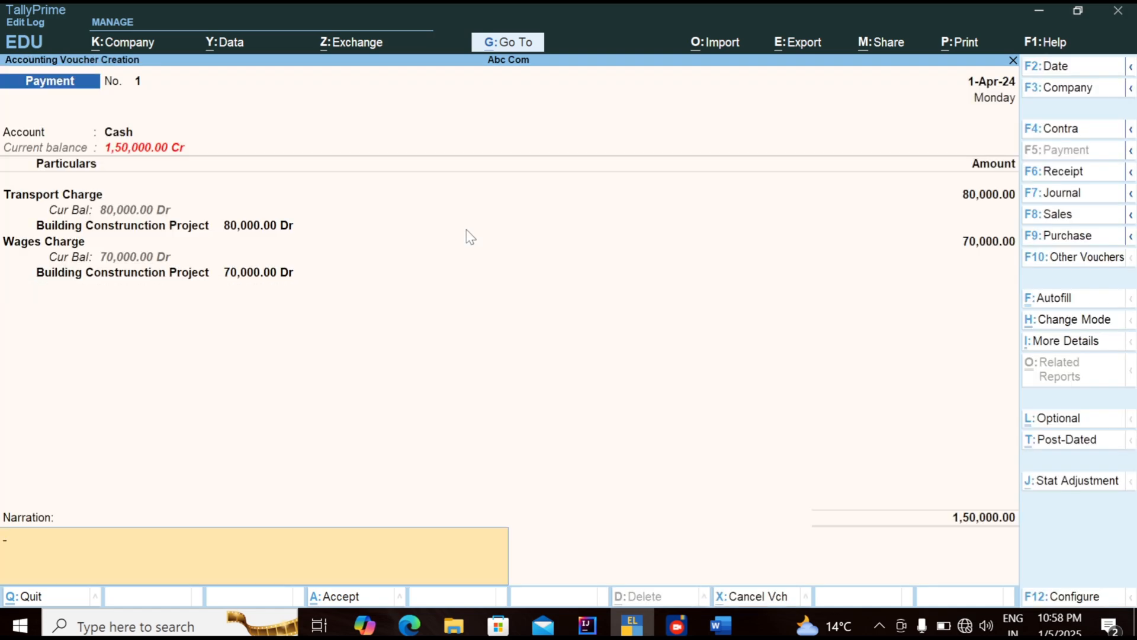
key("Return")
key("Return")
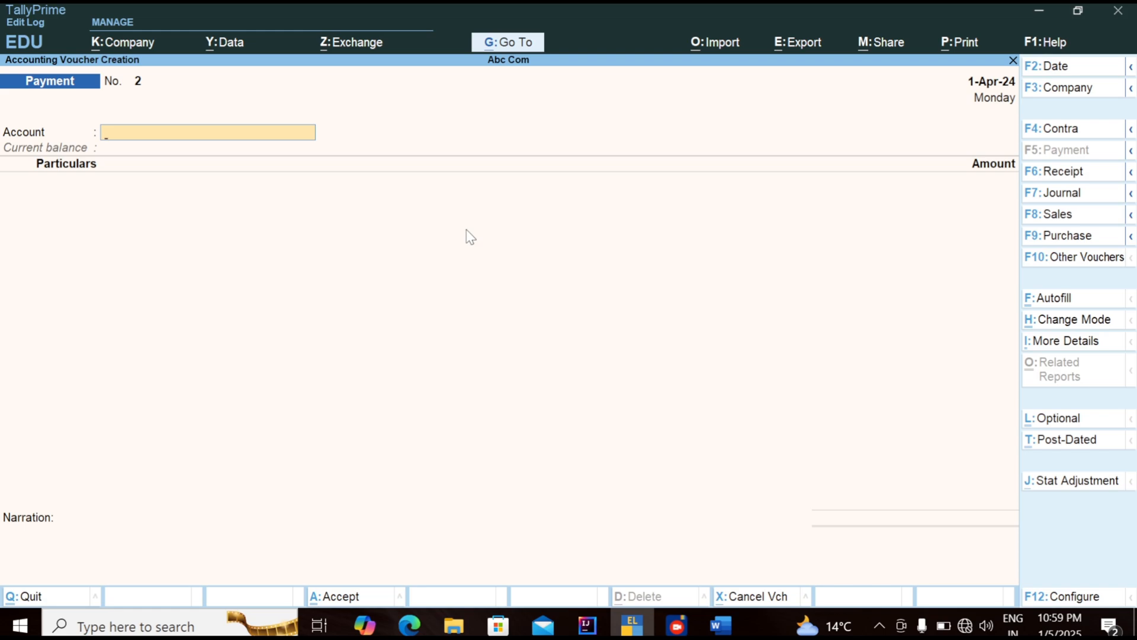
key("Escape")
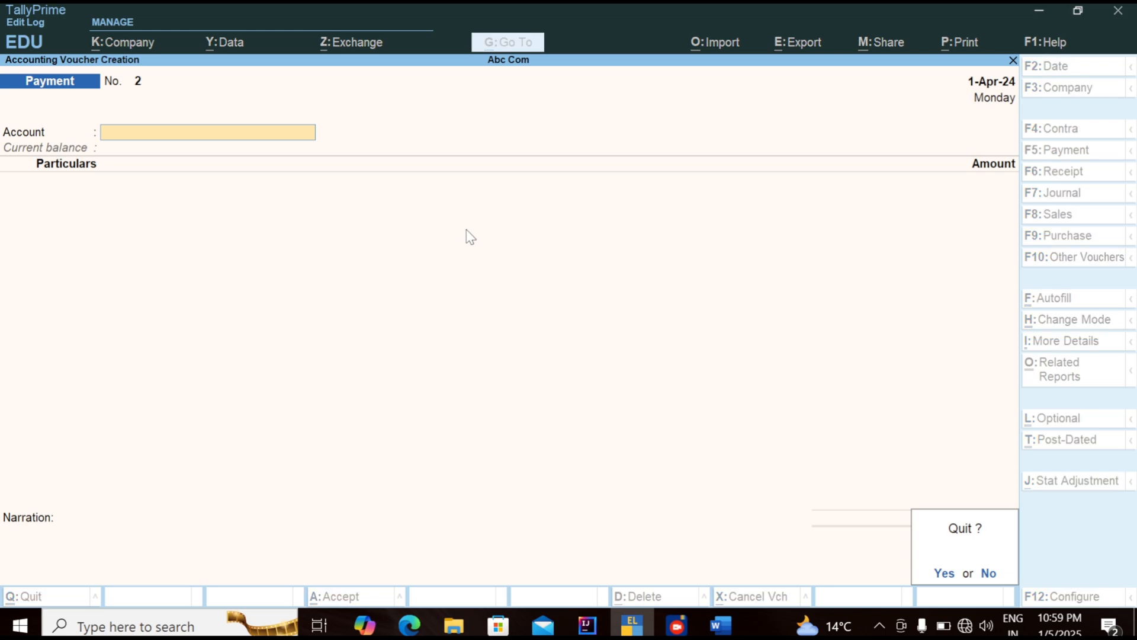
key("y")
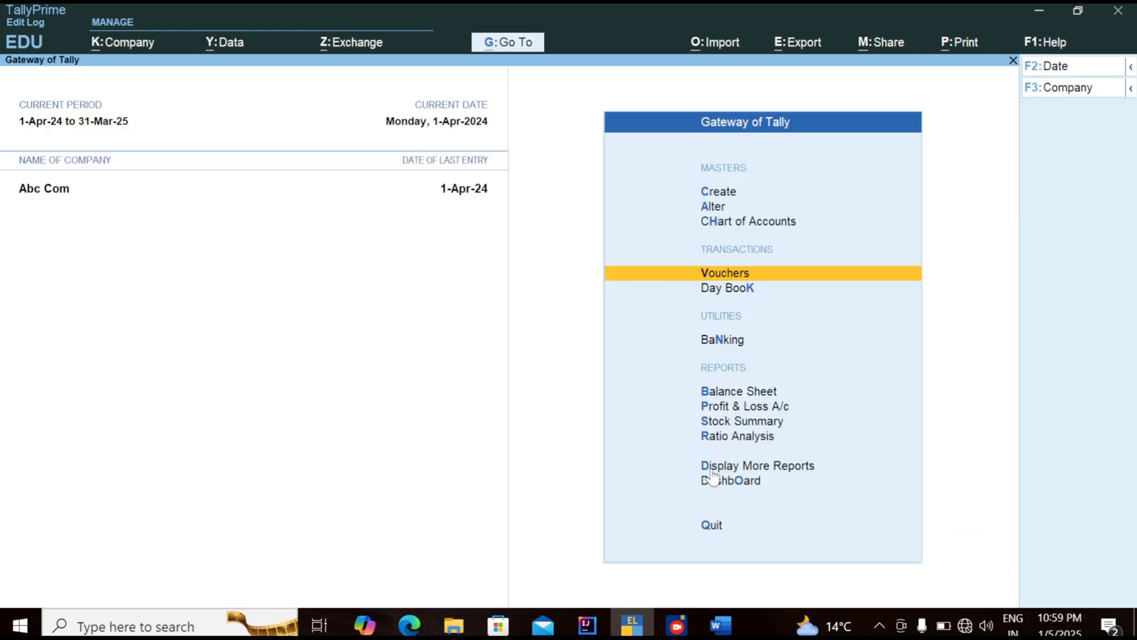
Display the Job Work Analysis report for the Building Construnction Project.
left_click(713, 470)
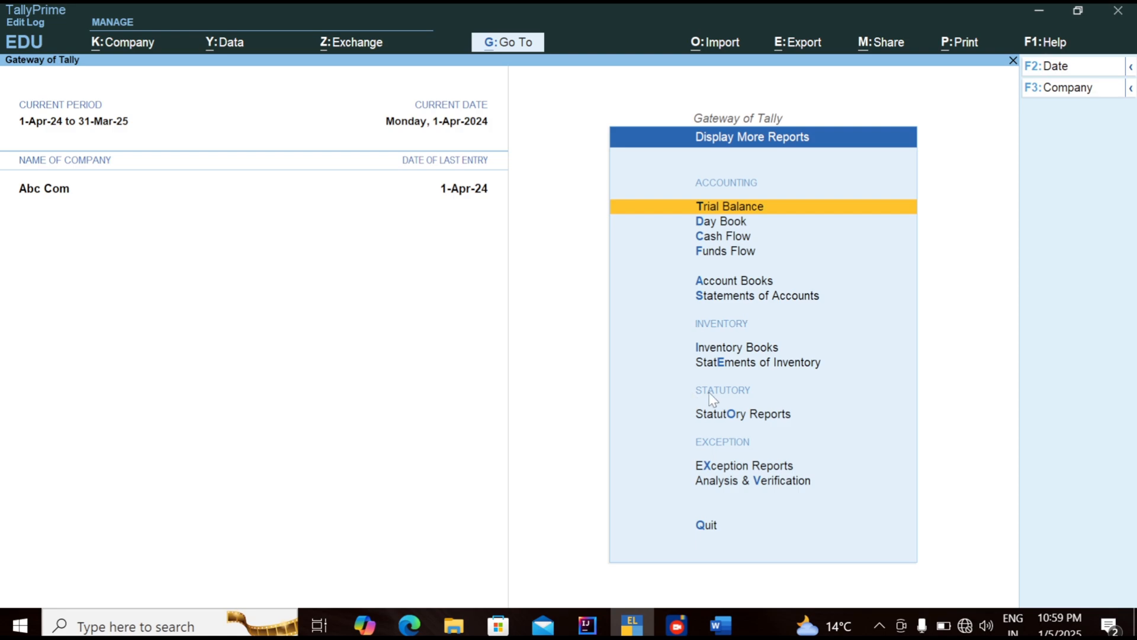
left_click(727, 362)
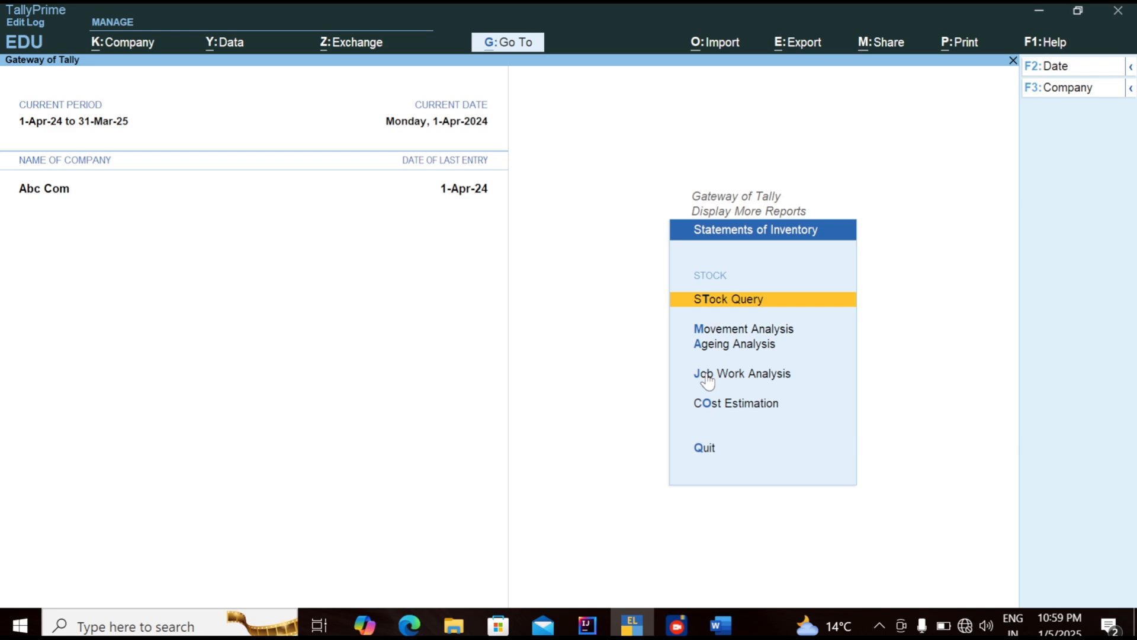
left_click(710, 380)
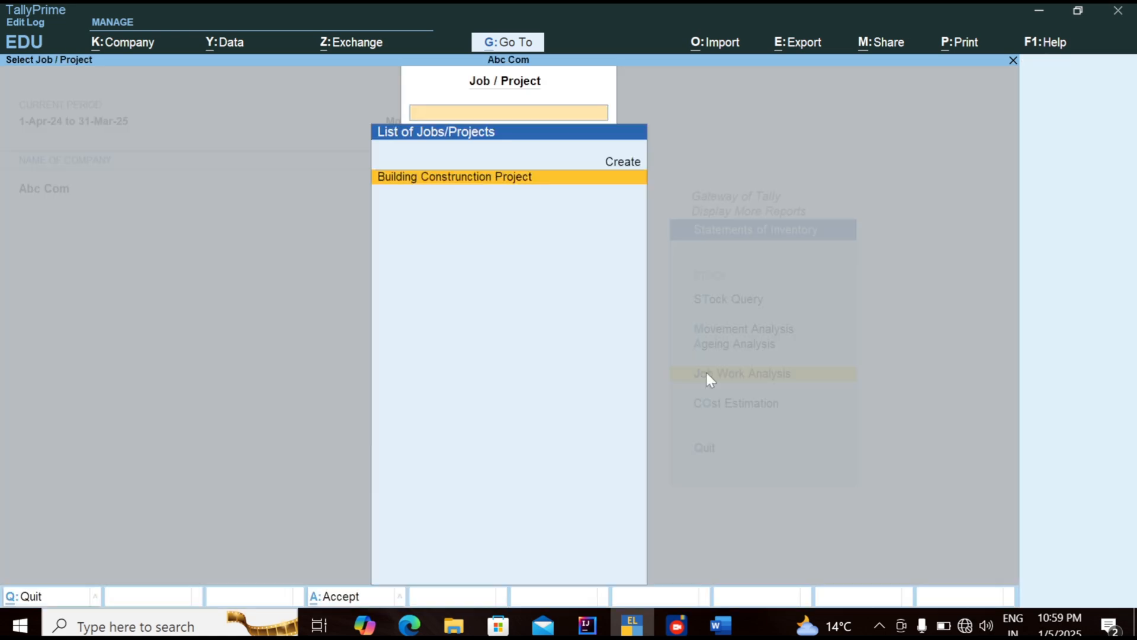
key("Return")
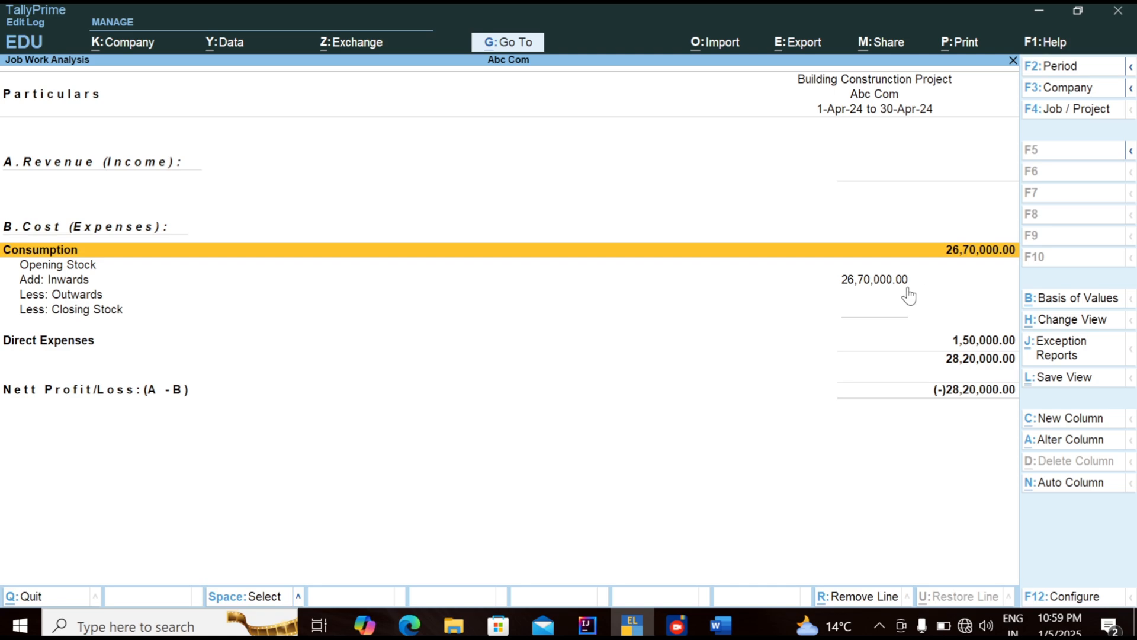
Expand the Job Work Analysis report to its detailed format, review it, and return to the Gateway of Tally.
key("alt+F5")
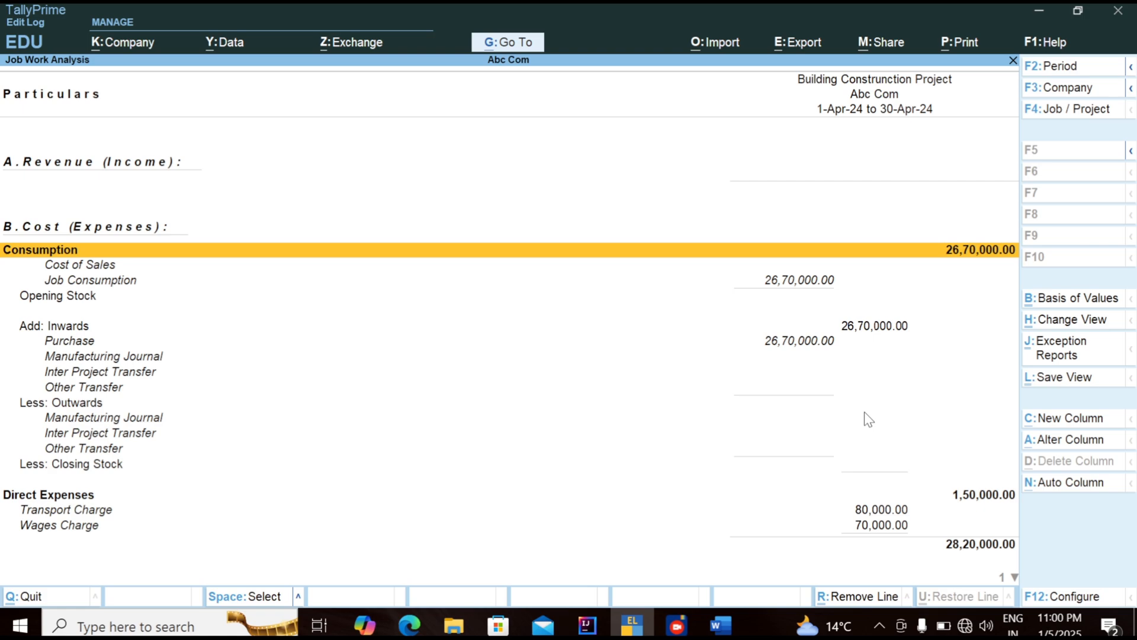
key("Escape")
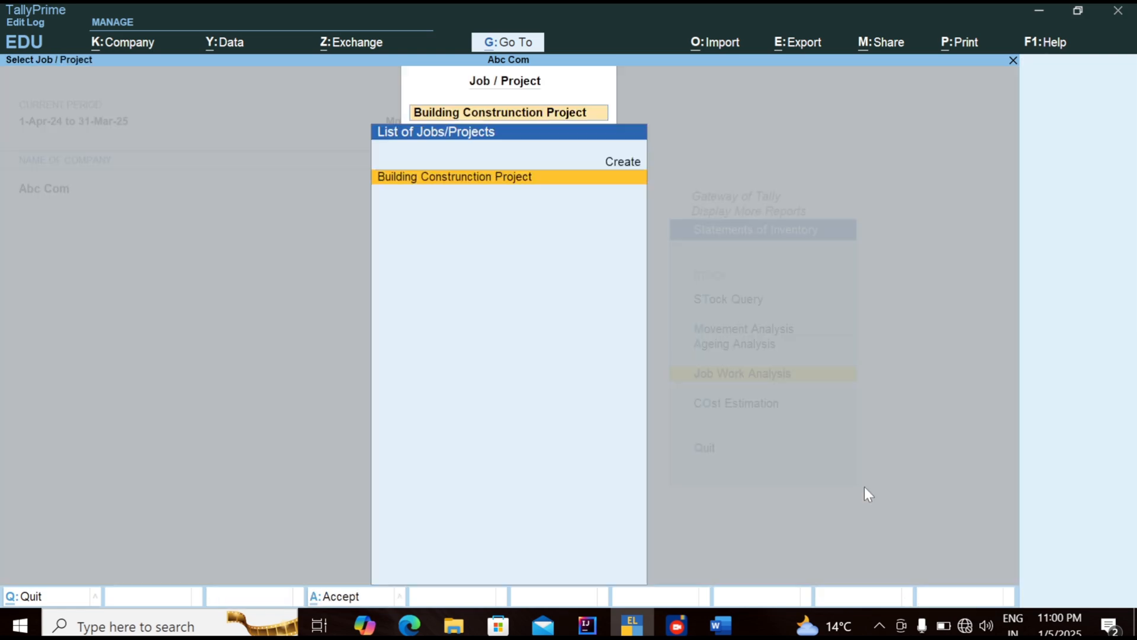
key("Escape")
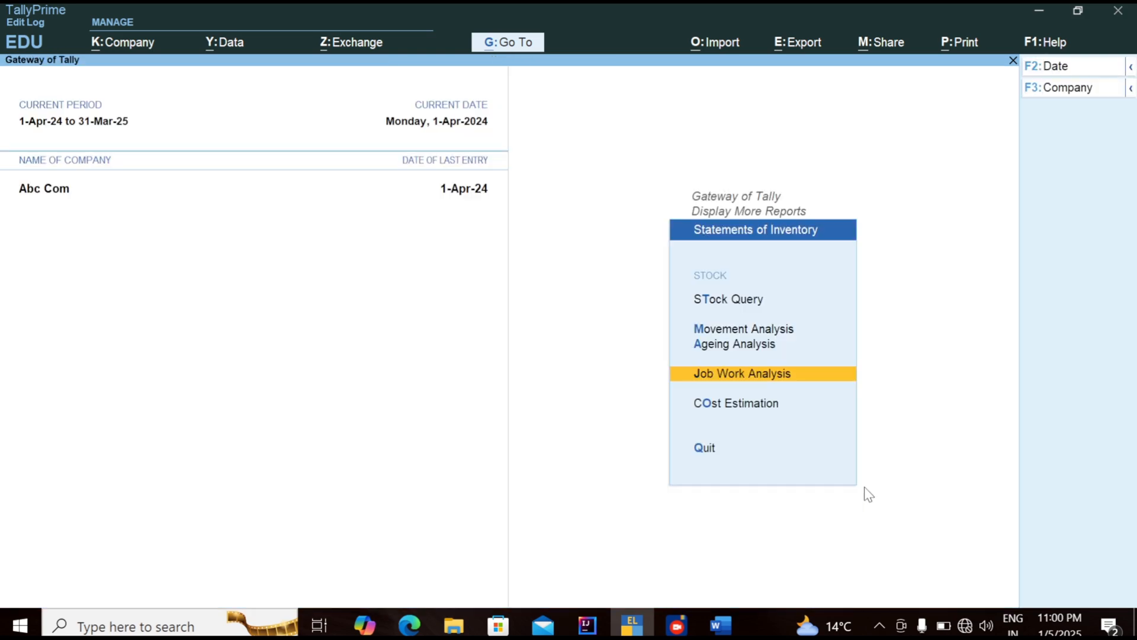
key("Escape")
key("Escape")
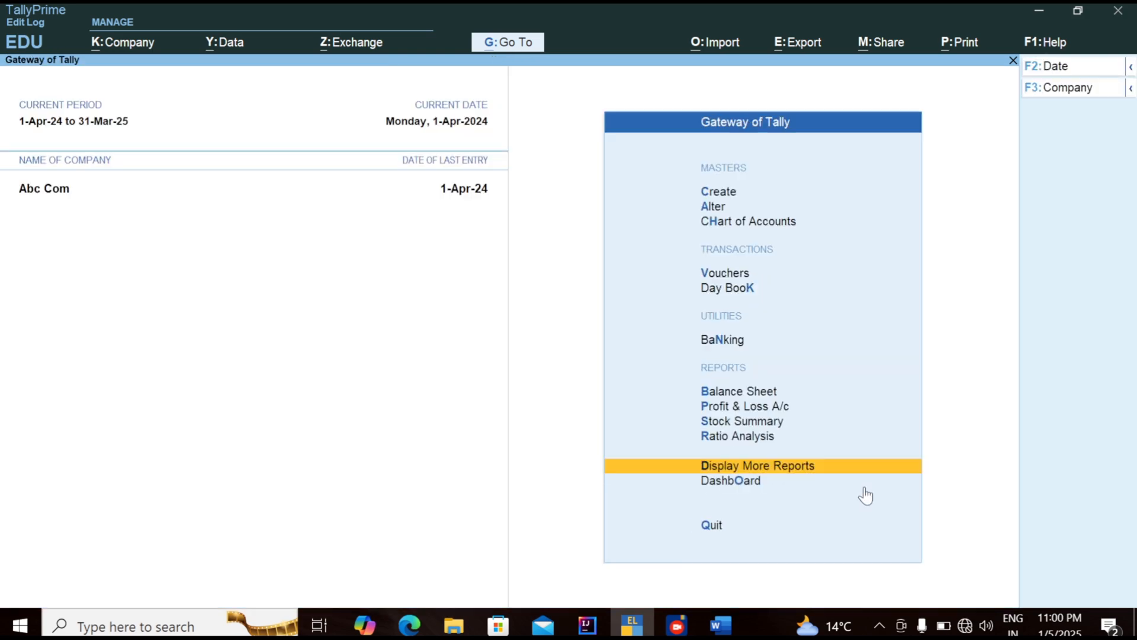
Start a Sales voucher and change its mode to As Voucher.
left_click(722, 276)
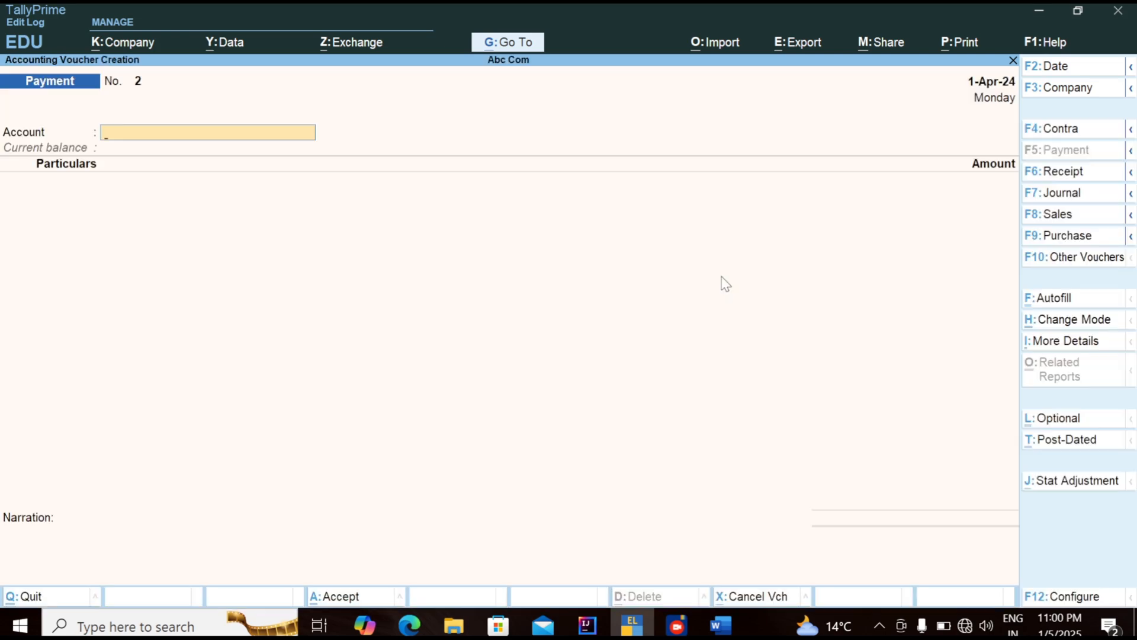
left_click(1055, 215)
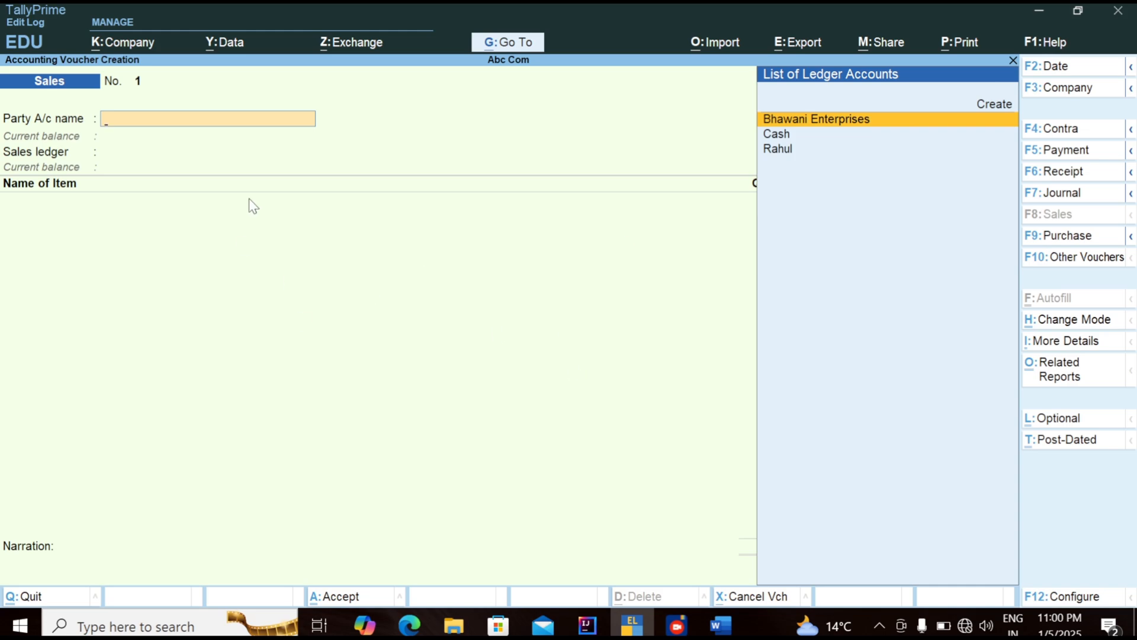
left_click(1077, 323)
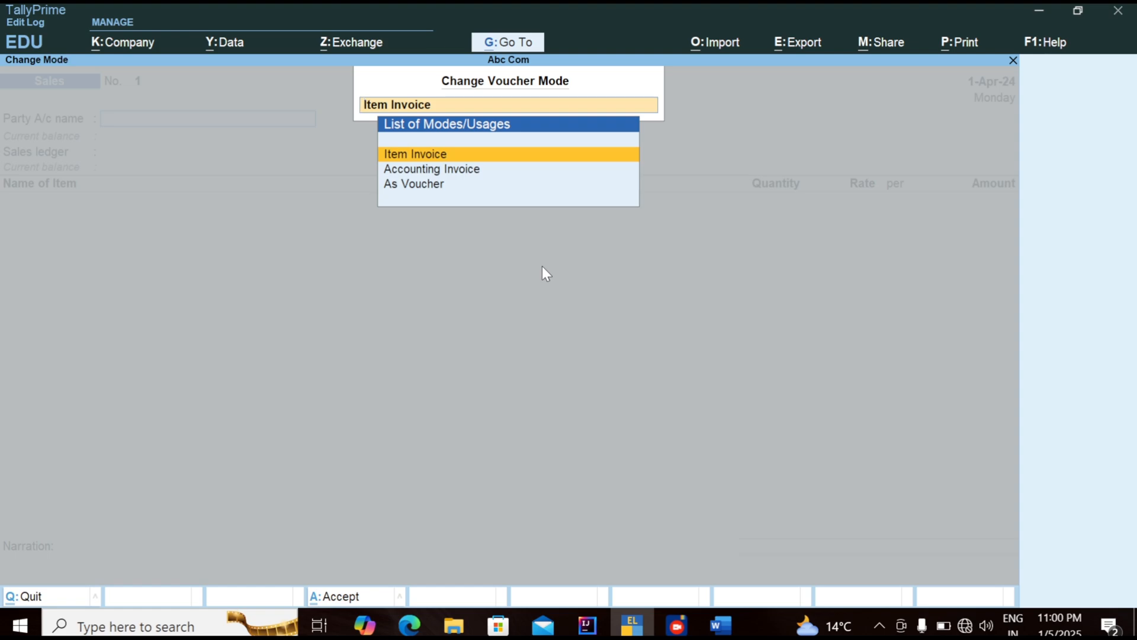
key("Down")
key("Down")
key("Return")
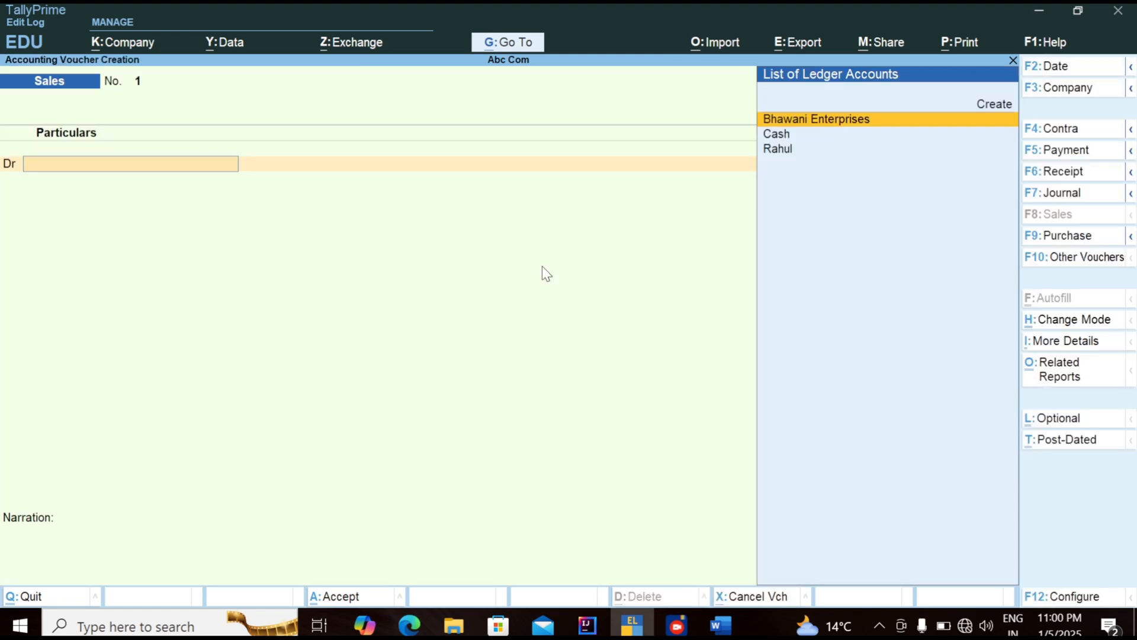
Select the customer's ledger, the last in the ledger list, as the debit account and accept the default dispatch and party details.
key("Down")
key("Down")
key("Return")
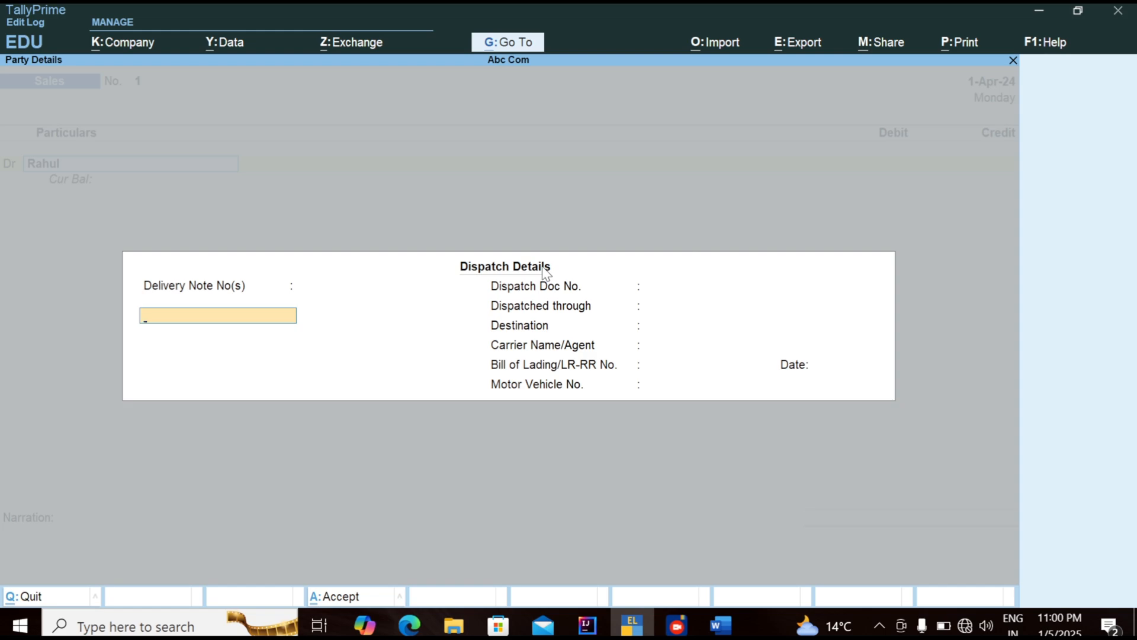
key("Escape")
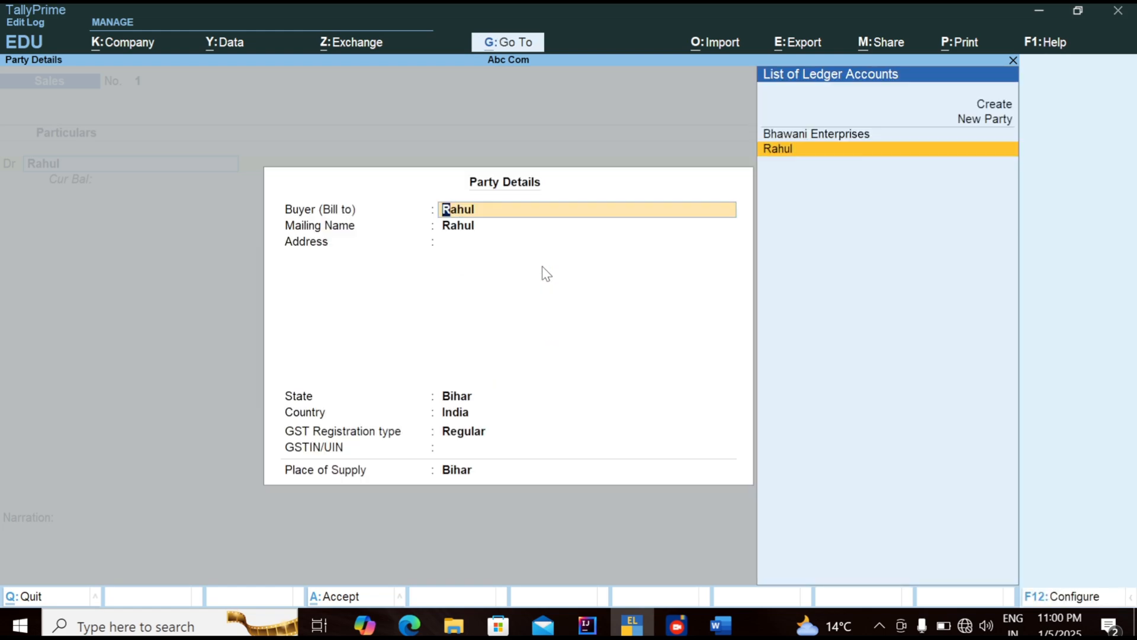
key("Return")
key("Return")
key("Return")
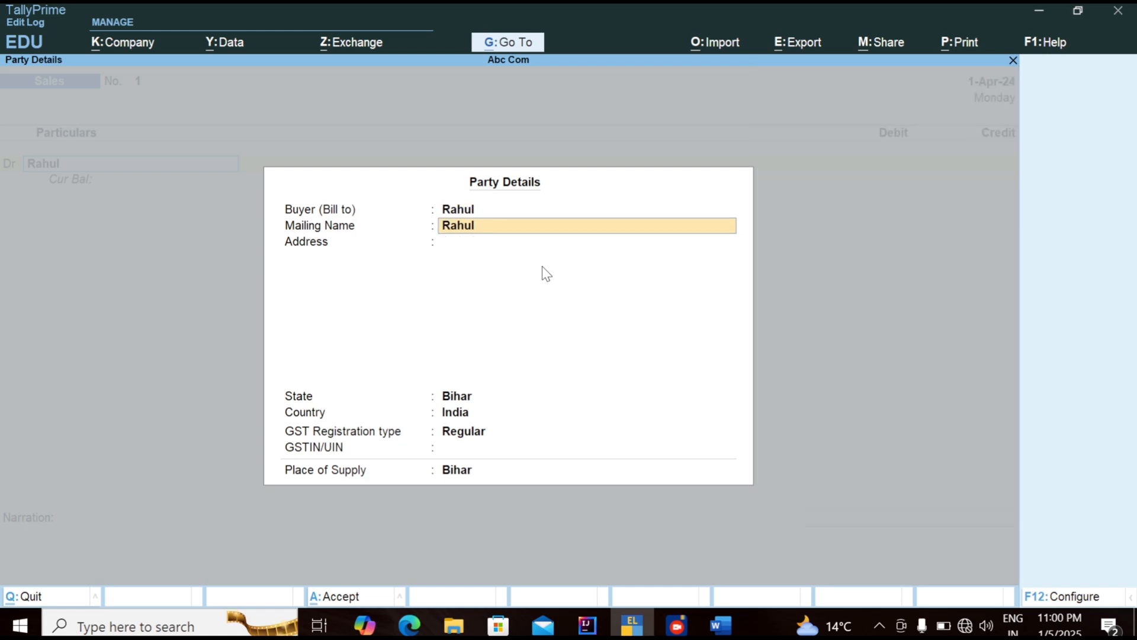
key("ctrl+a")
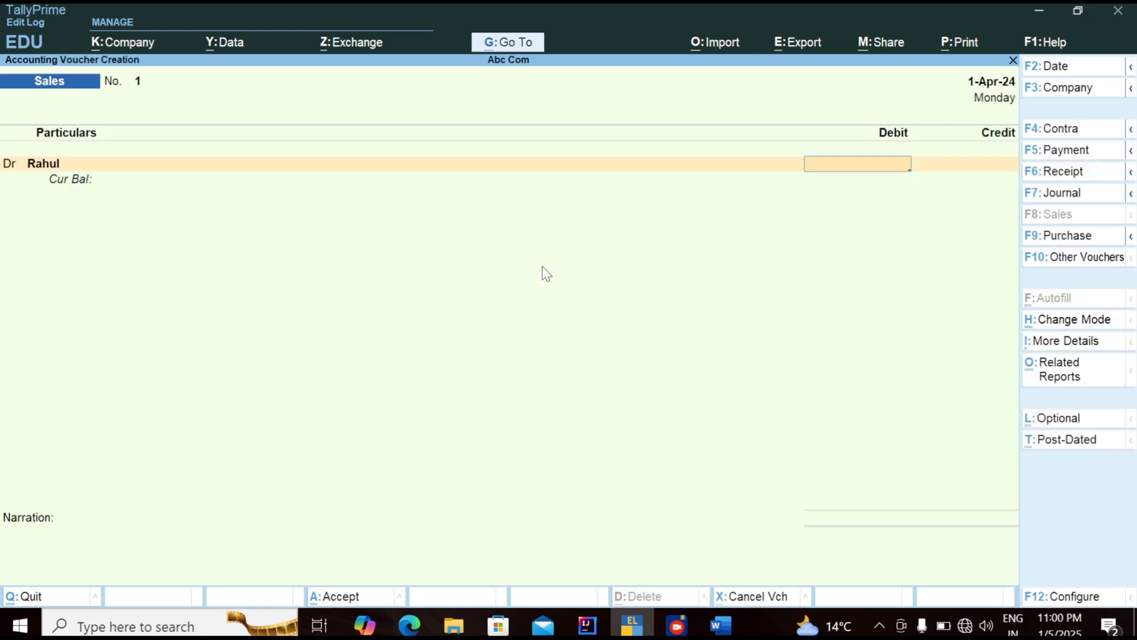
Debit the customer 32,00,000 and record the full amount bill-wise as New Ref 1.
type("35")
key("BackSpace")
type("200000")
key("Return")
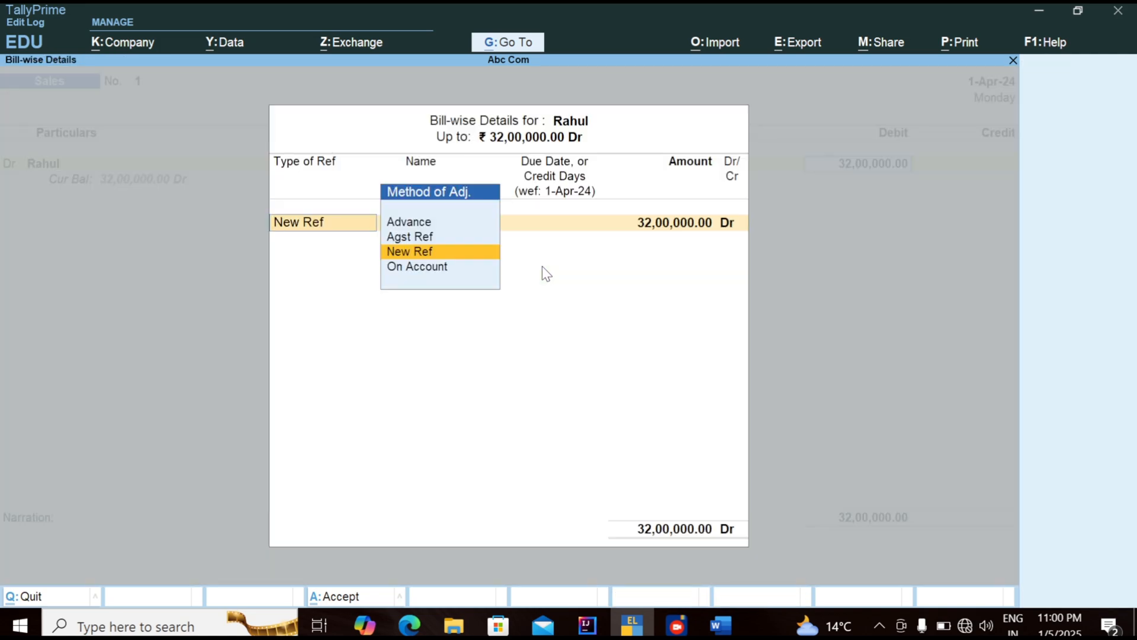
key("Return")
key("Return")
key("Return")
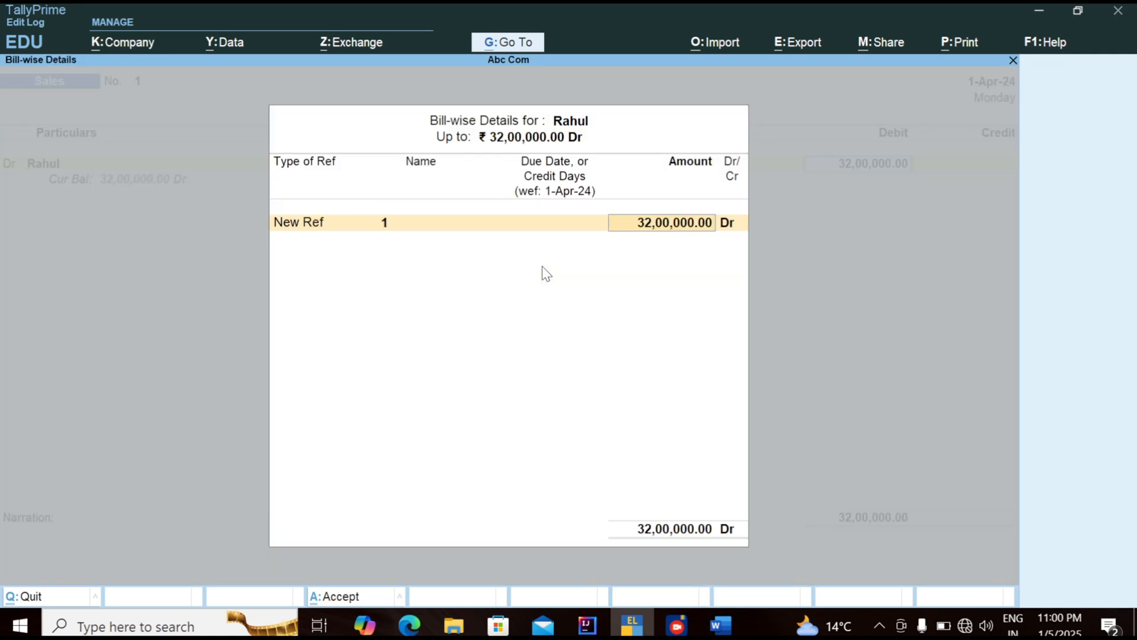
key("Return")
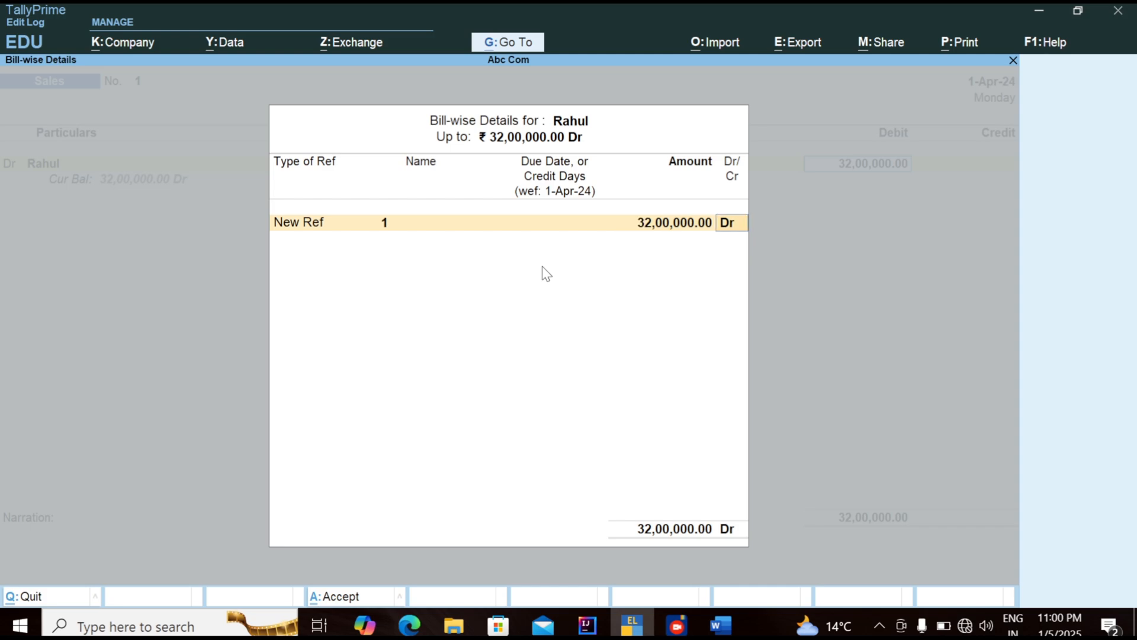
key("Return")
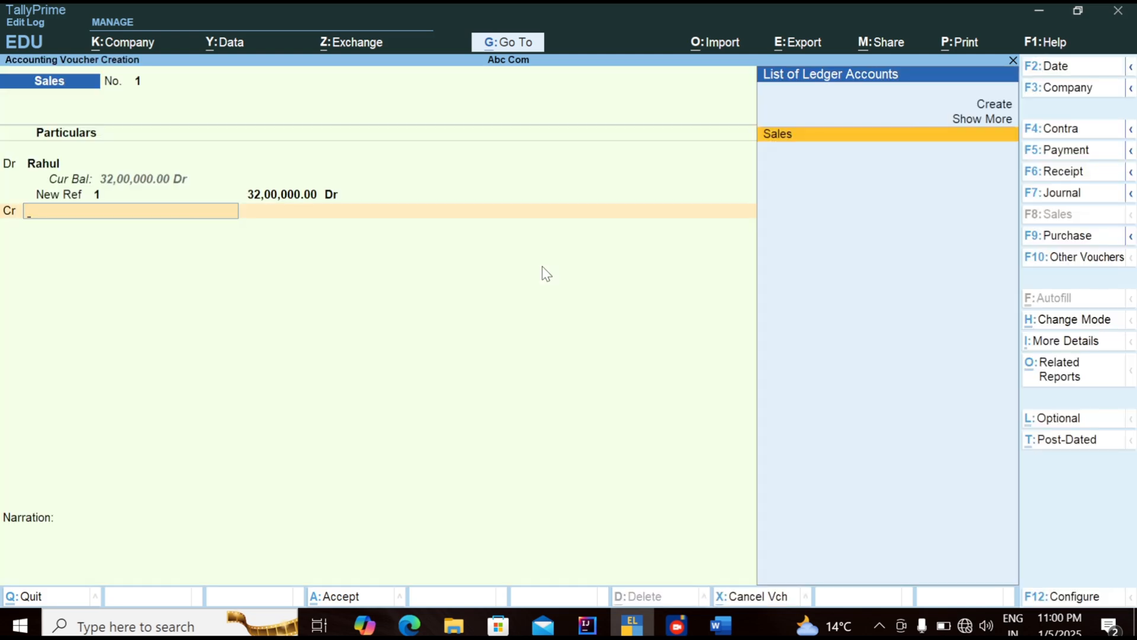
Credit the Sales ledger with 32,00,000 without inventory items and allocate the full amount to the Building Construnction Project cost centre.
key("Return")
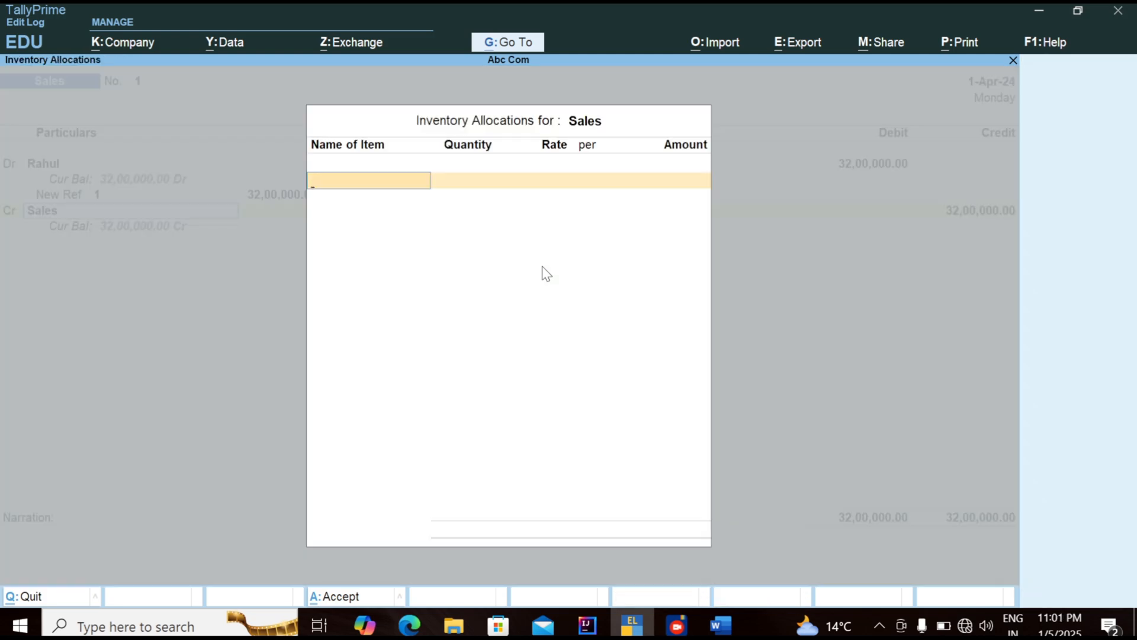
key("Return")
key("Return")
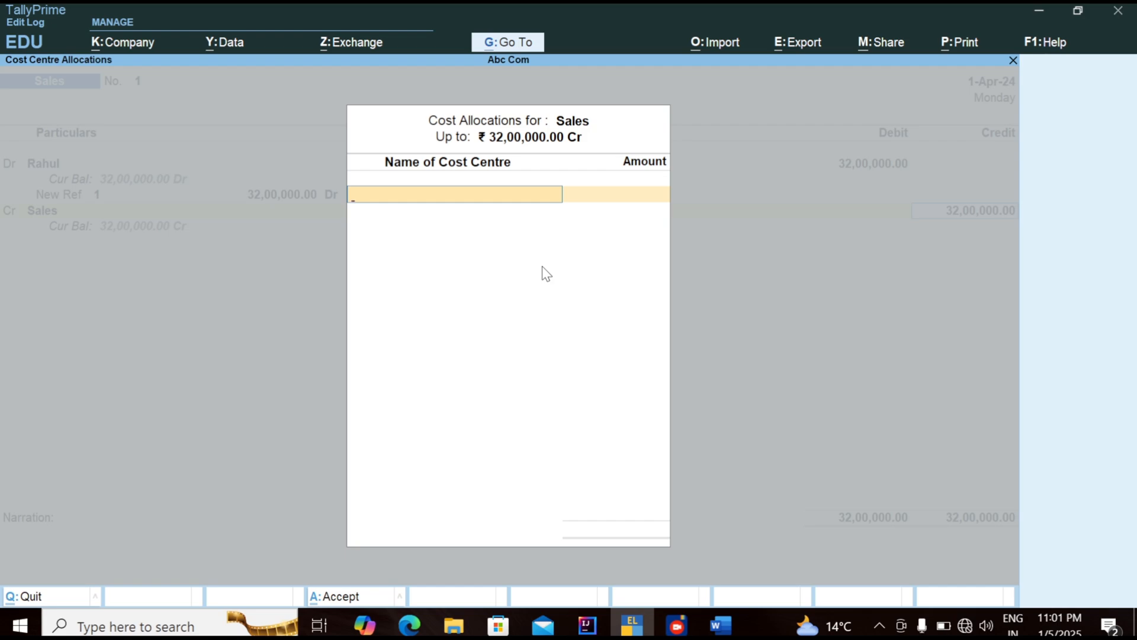
type("B")
key("Return")
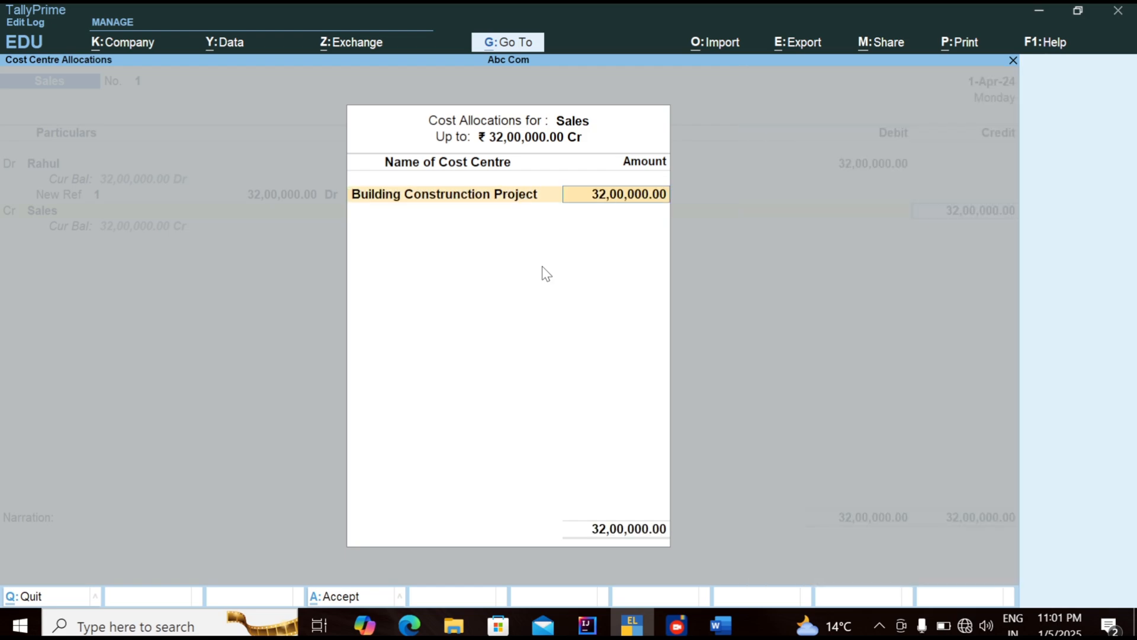
key("Return")
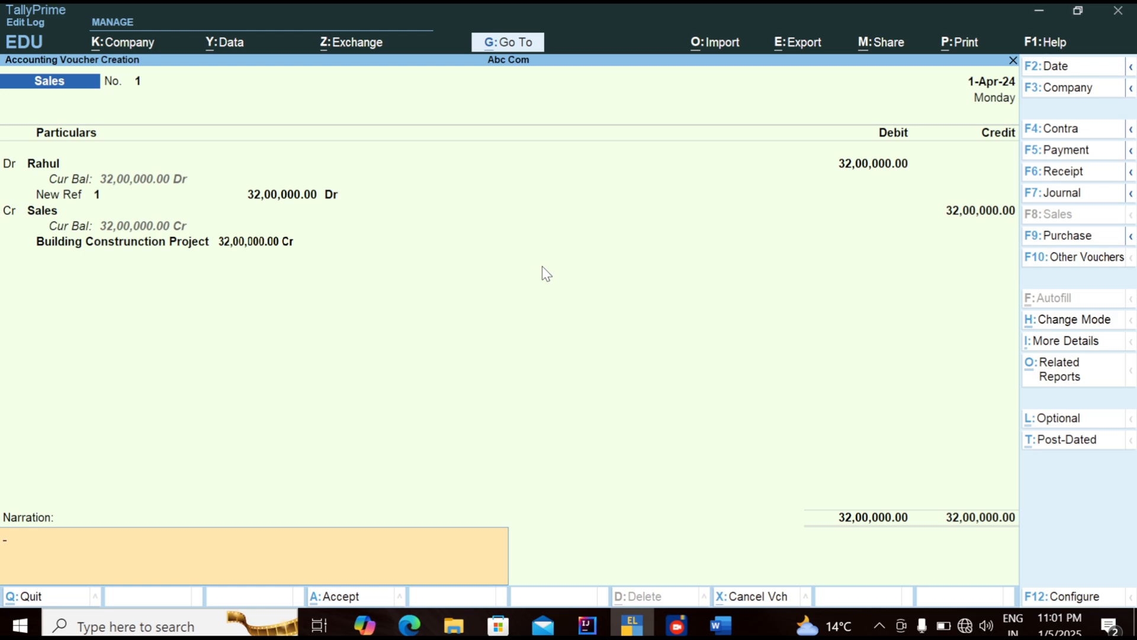
Save the Sales voucher without a narration and quit voucher entry back to the Gateway of Tally.
key("Return")
key("Return")
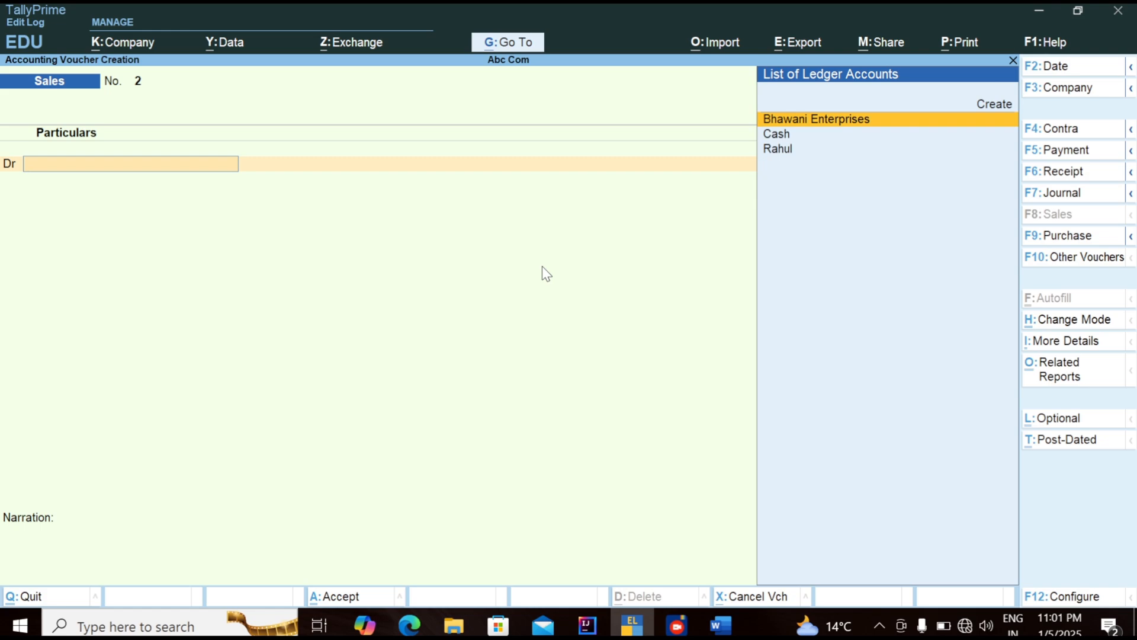
key("Escape")
key("y")
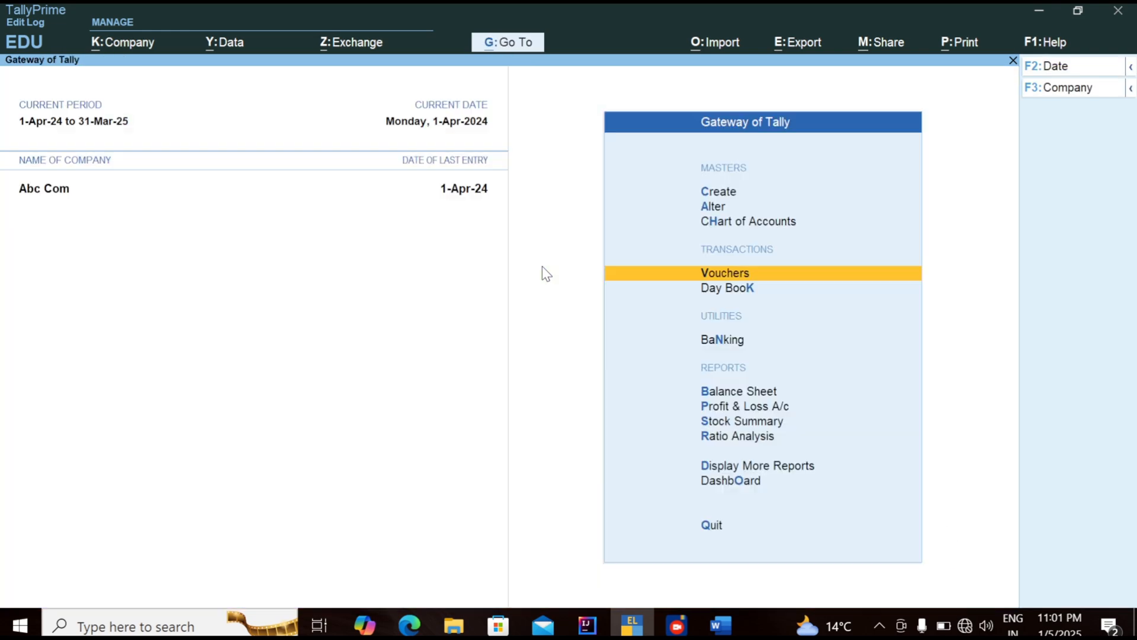
Display the Job Work Analysis for the Building Construnction Project in detailed format and review it down to the nett profit/loss.
left_click(710, 469)
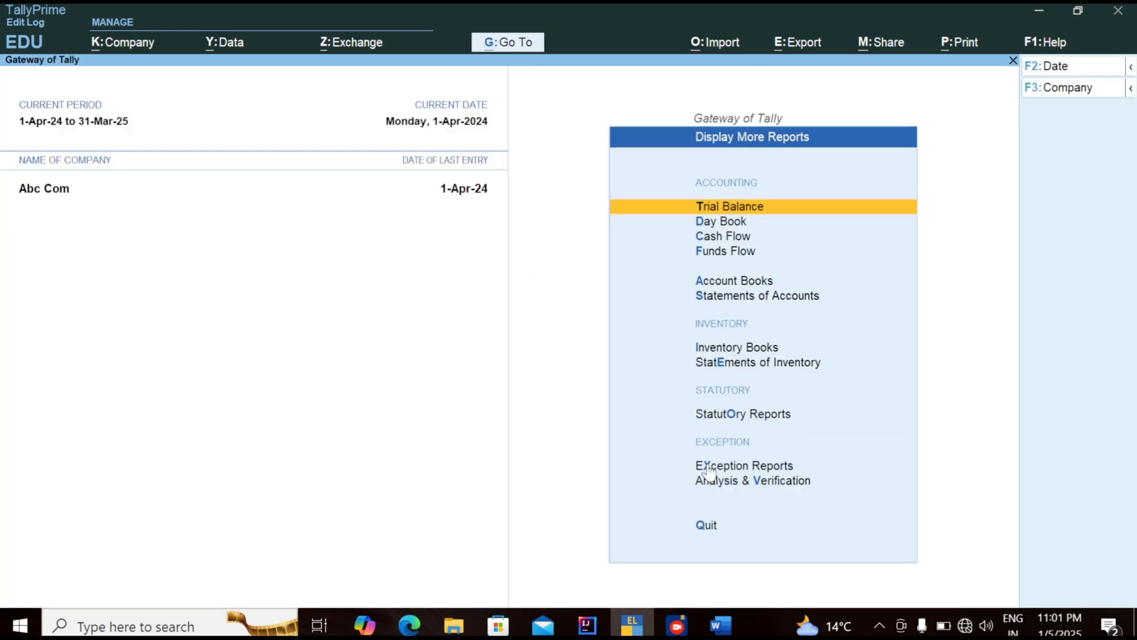
left_click(716, 366)
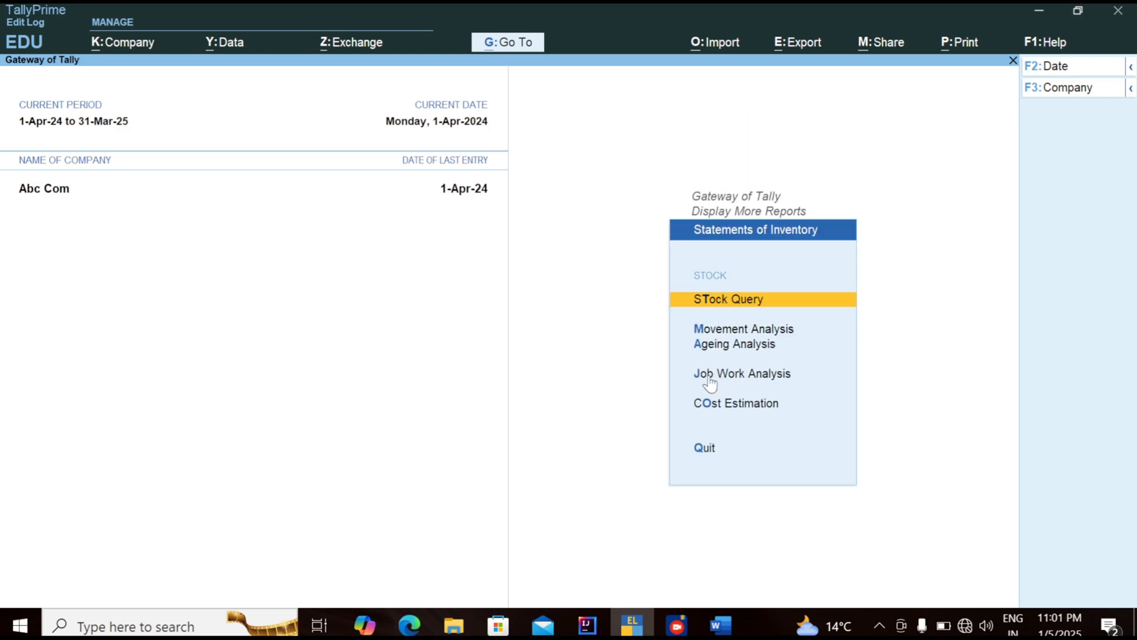
left_click(710, 376)
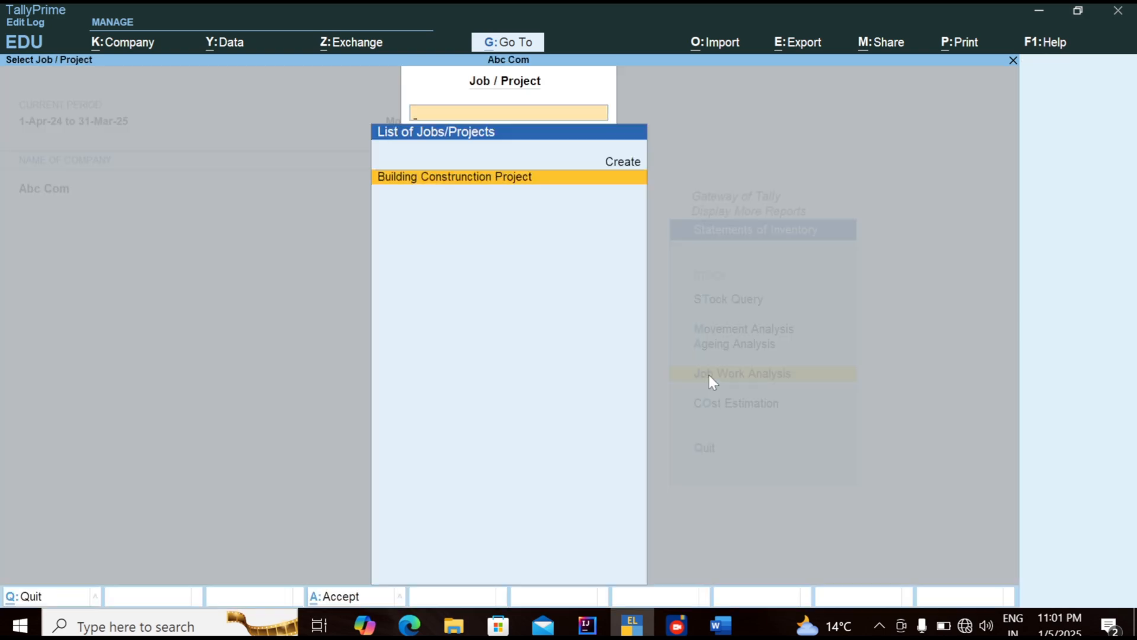
key("Return")
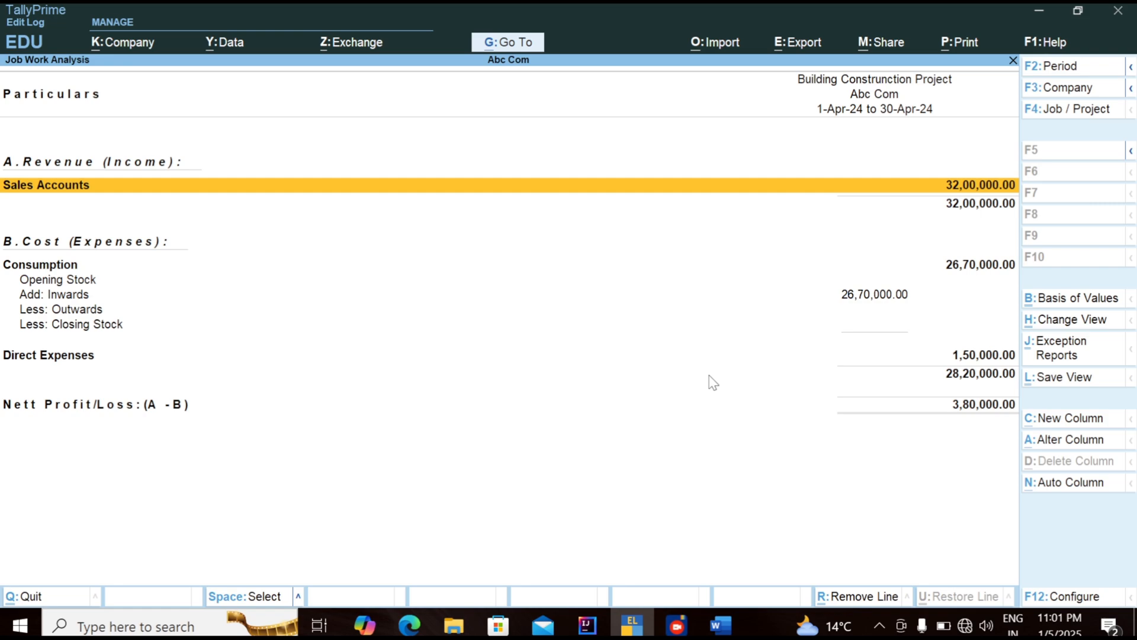
key("alt+F5")
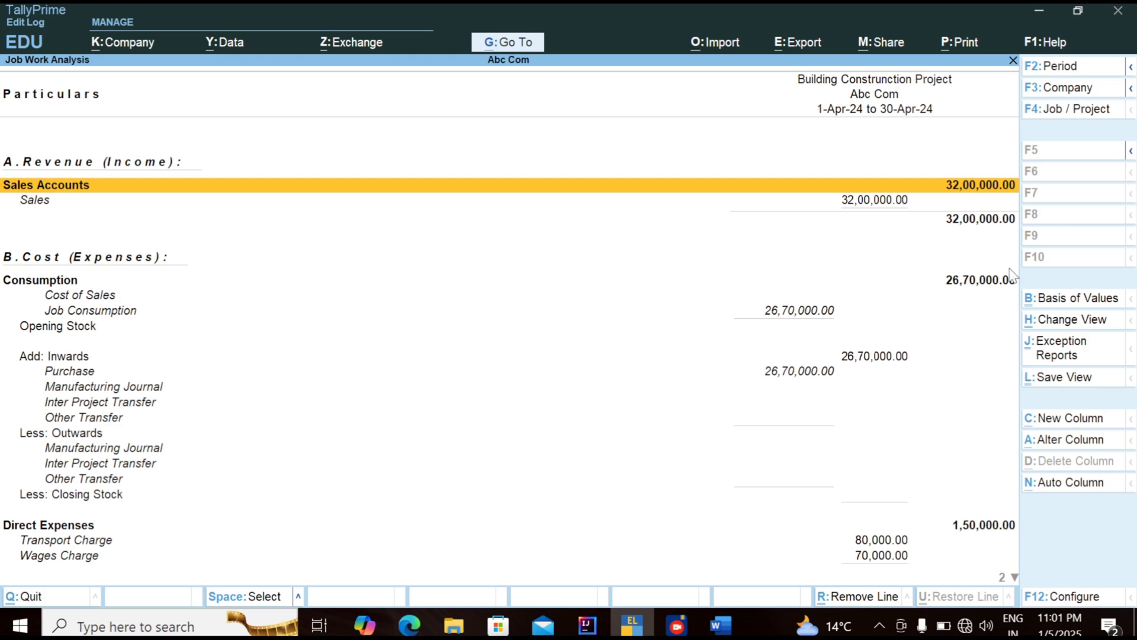
left_click(1015, 578)
scroll(1015, 578, "down", 1)
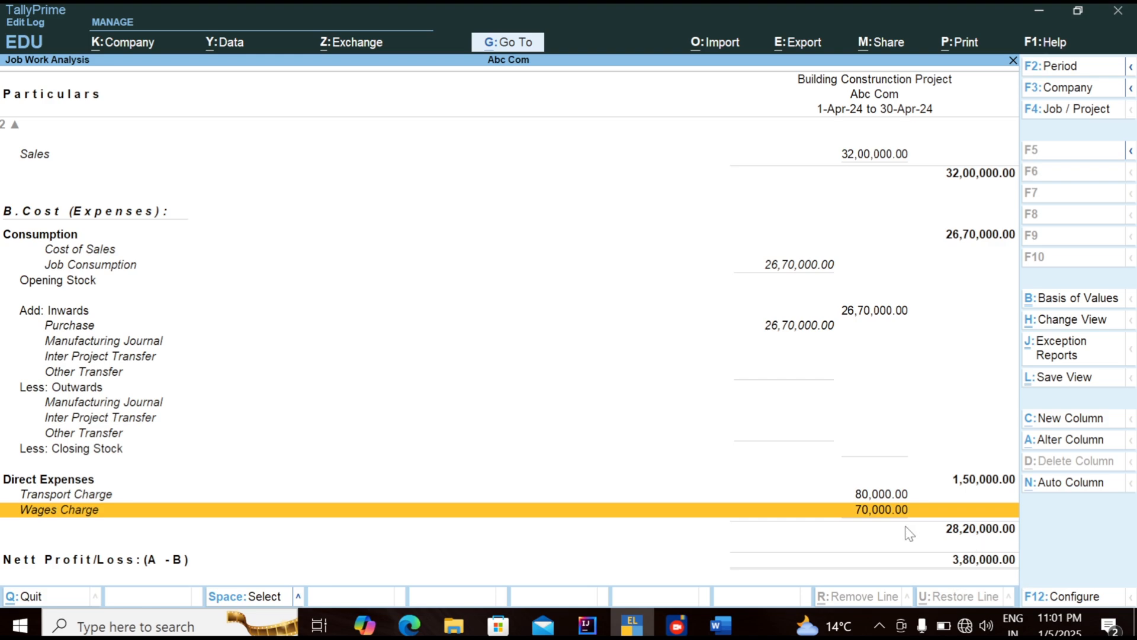